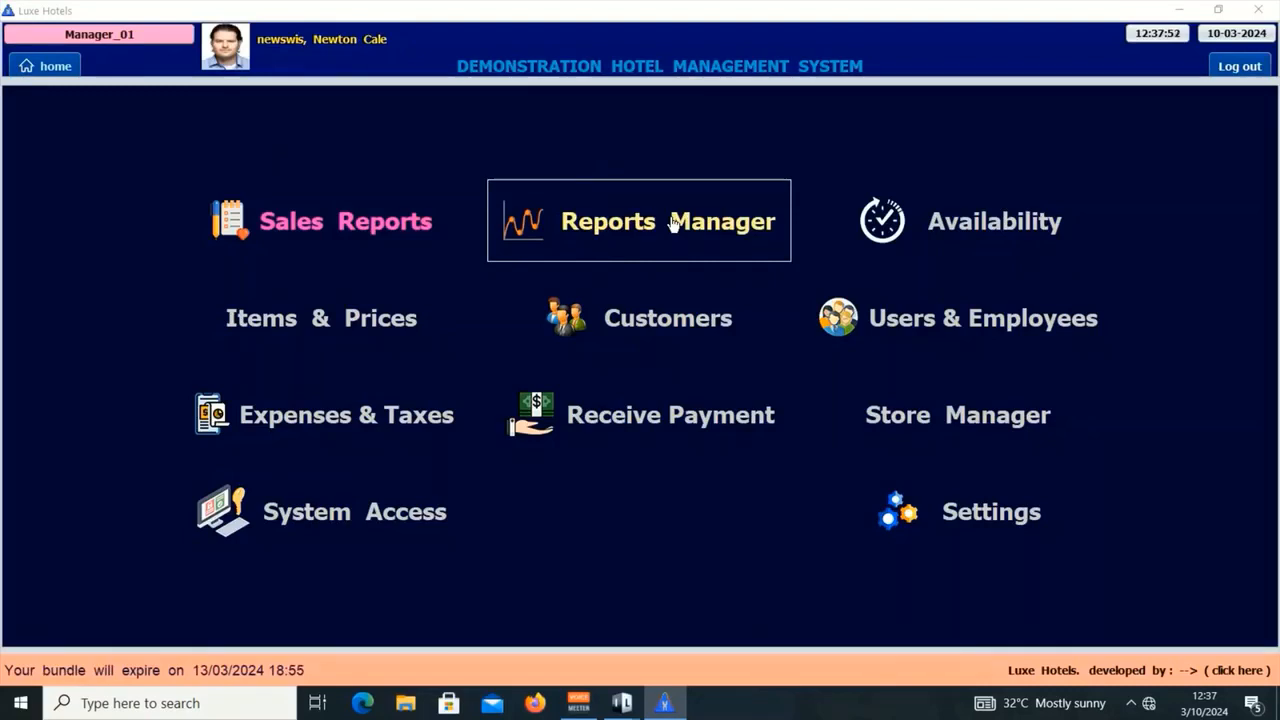
Step: Open General Reports under Reports Manager to reach the Office General Return Reports page
{"action": "left_click", "coordinate": [673, 222]}
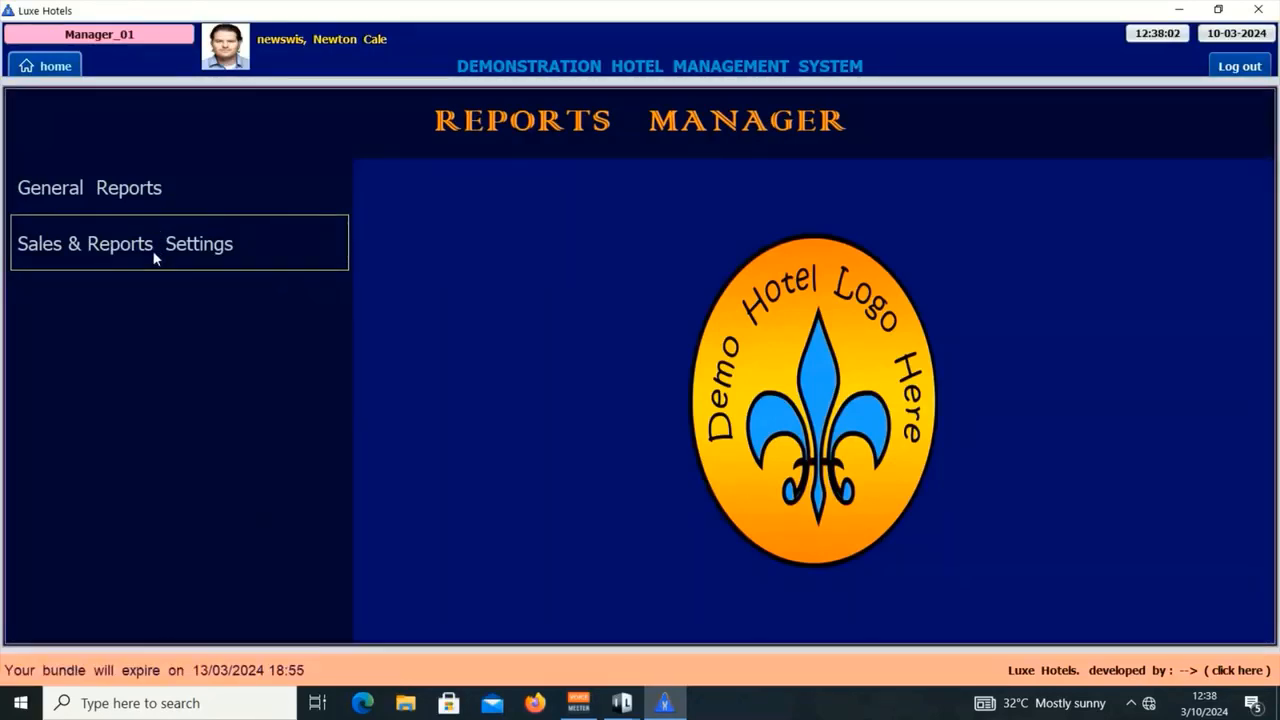
{"action": "left_click", "coordinate": [86, 187]}
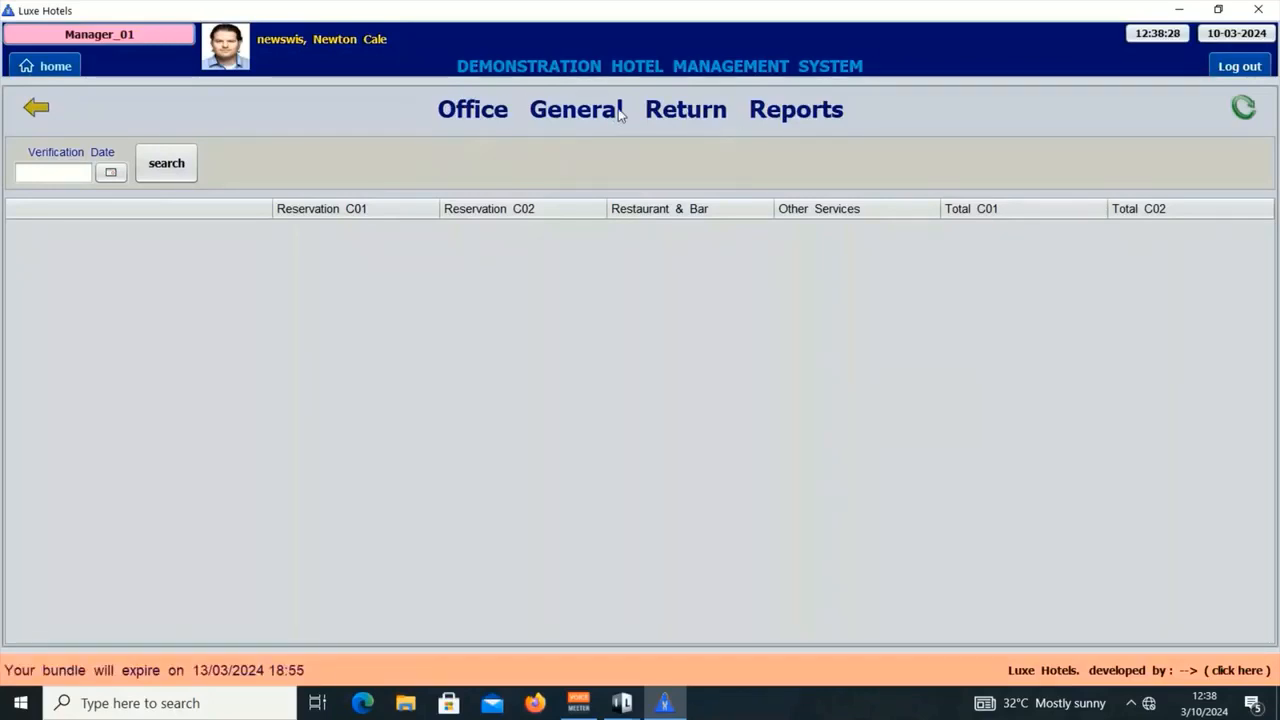
Step: Minimize the manager window and launch the LuxeHotels Accounts desktop shortcut
{"action": "left_click", "coordinate": [1166, 12]}
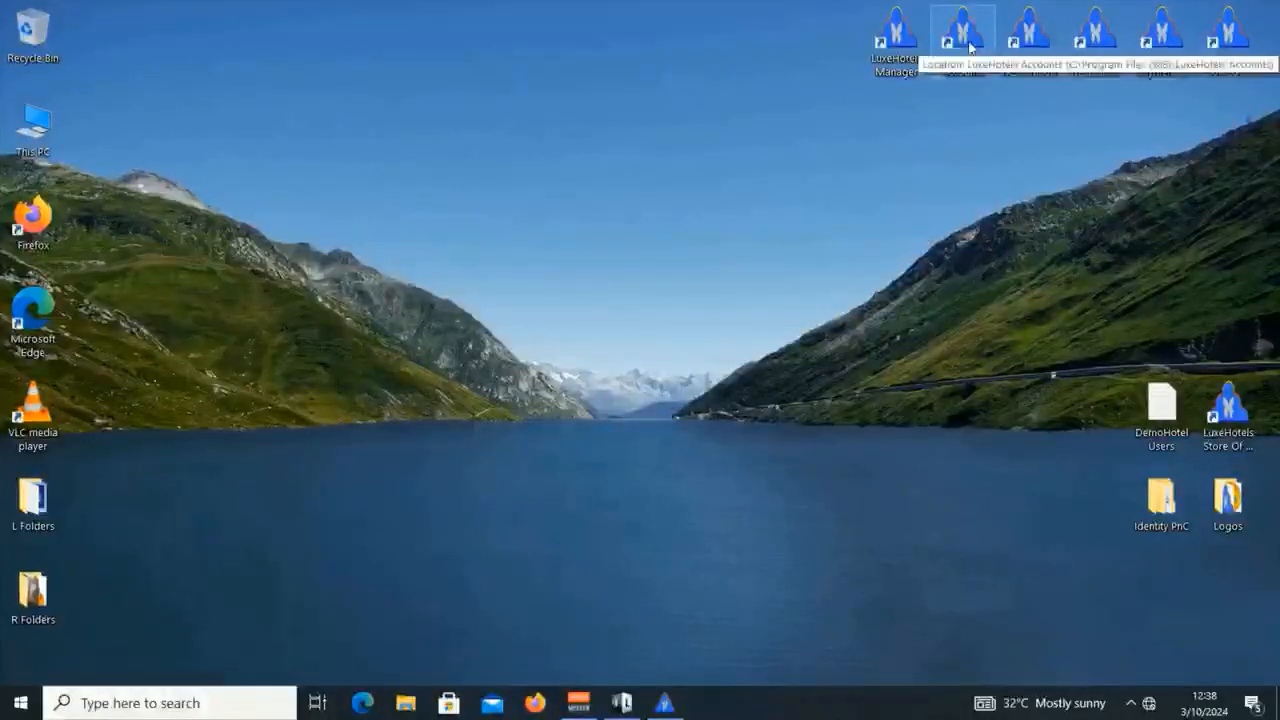
{"action": "left_click", "coordinate": [665, 704]}
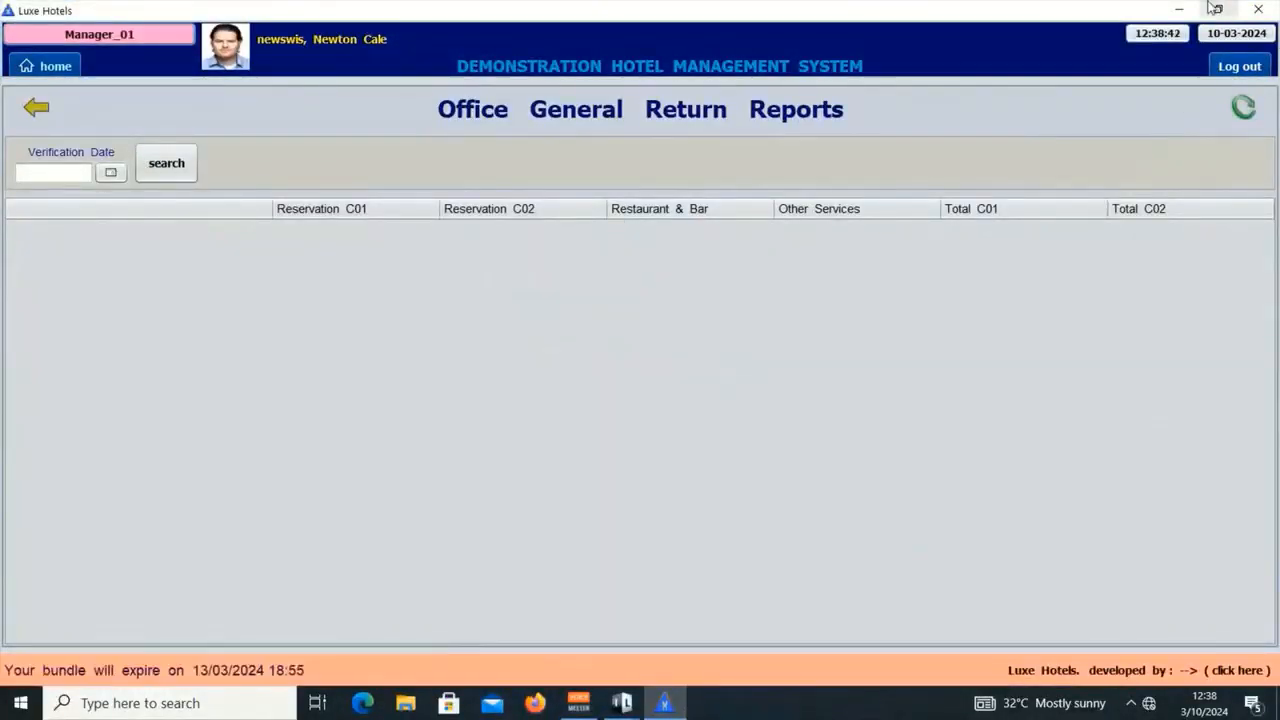
{"action": "left_click", "coordinate": [1179, 10]}
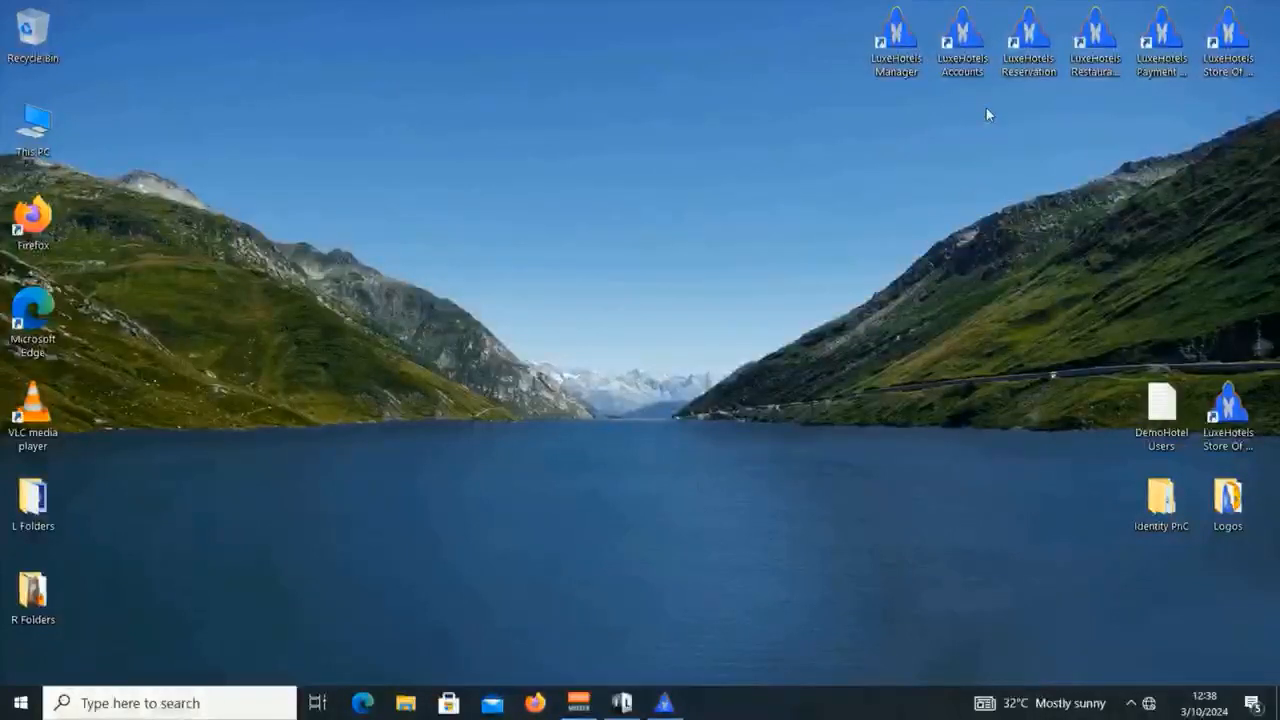
{"action": "double_click", "coordinate": [964, 38]}
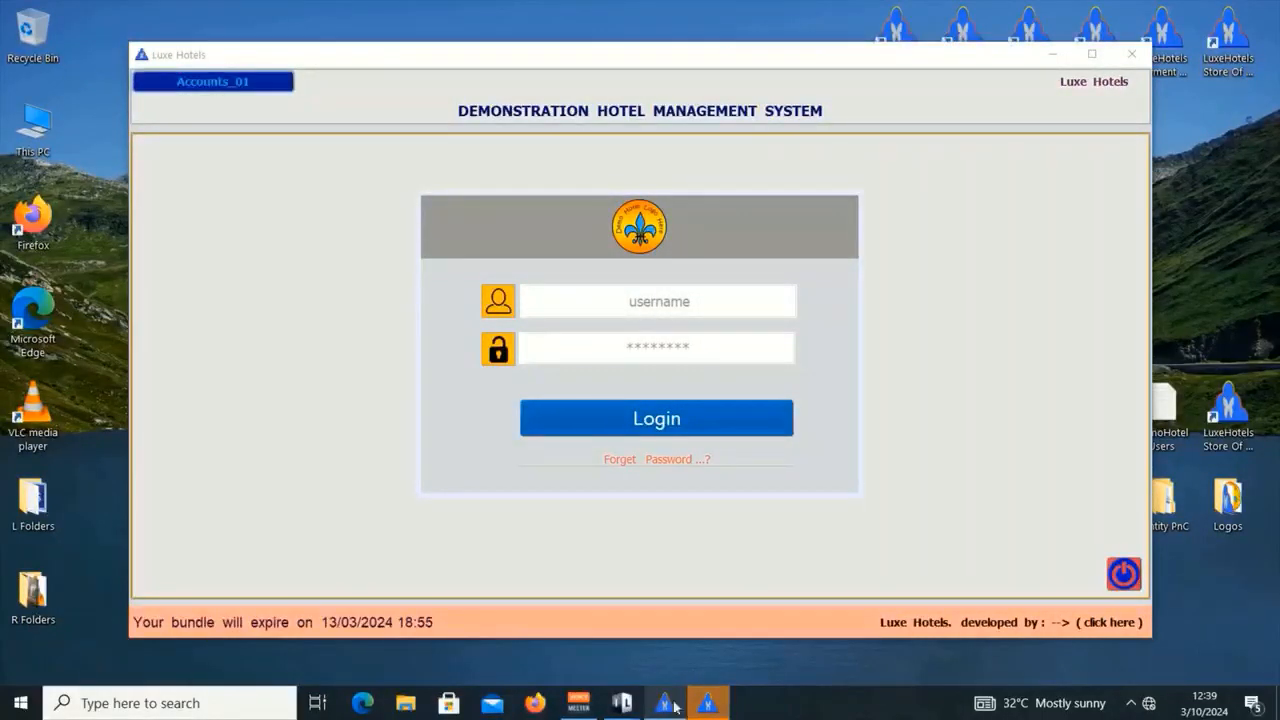
Step: Look up the accountant's login in the DemoHotel Users file, then close it
{"action": "left_click", "coordinate": [655, 303]}
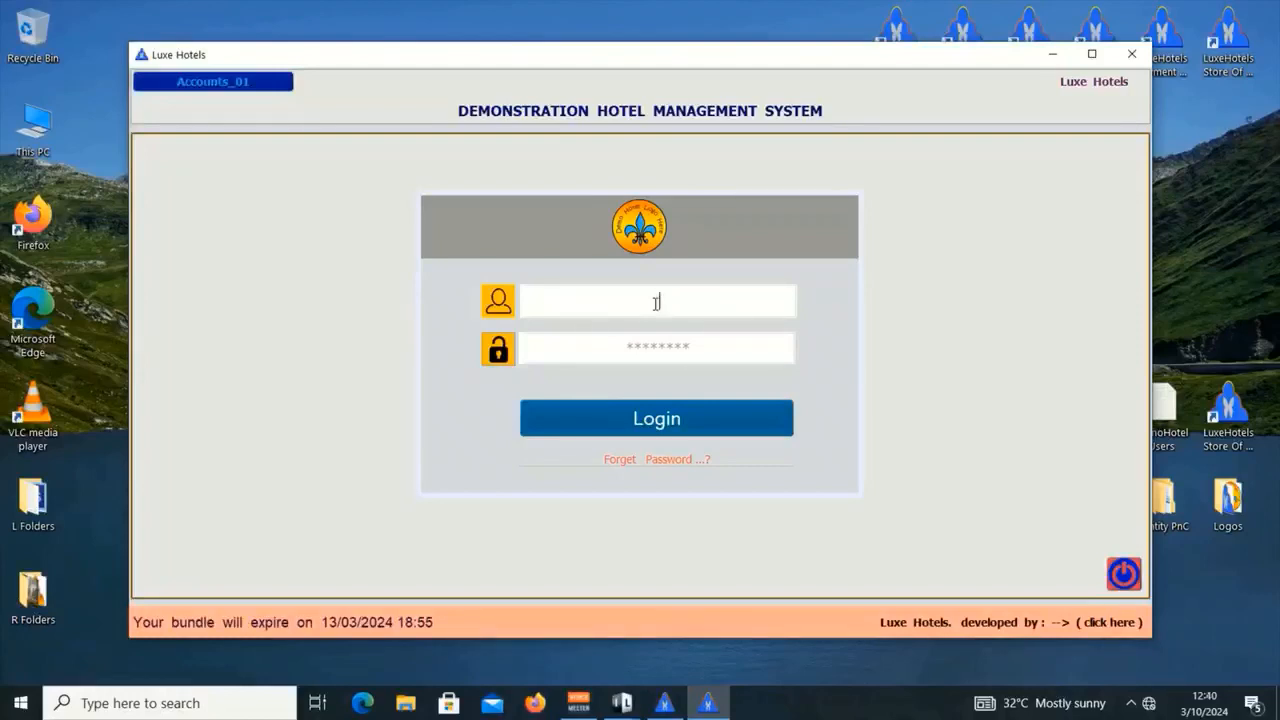
{"action": "left_click", "coordinate": [1168, 410]}
{"action": "double_click", "coordinate": [1168, 410]}
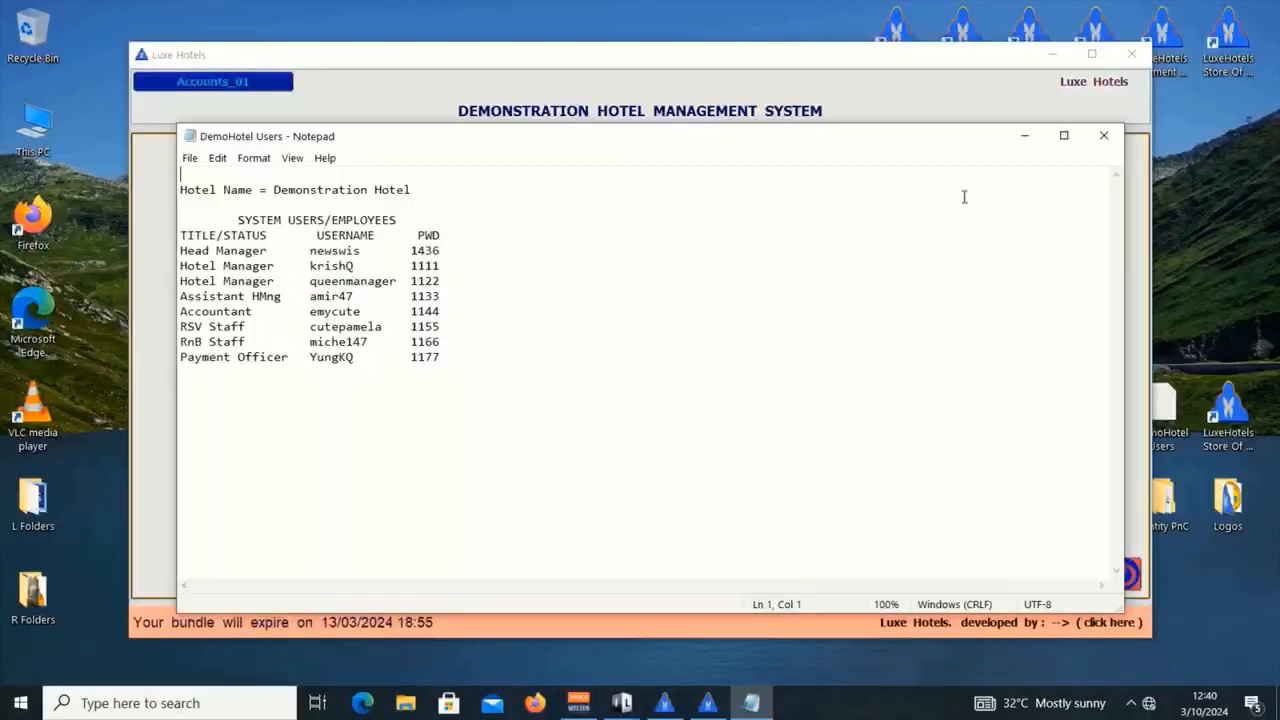
{"action": "left_click", "coordinate": [1104, 135]}
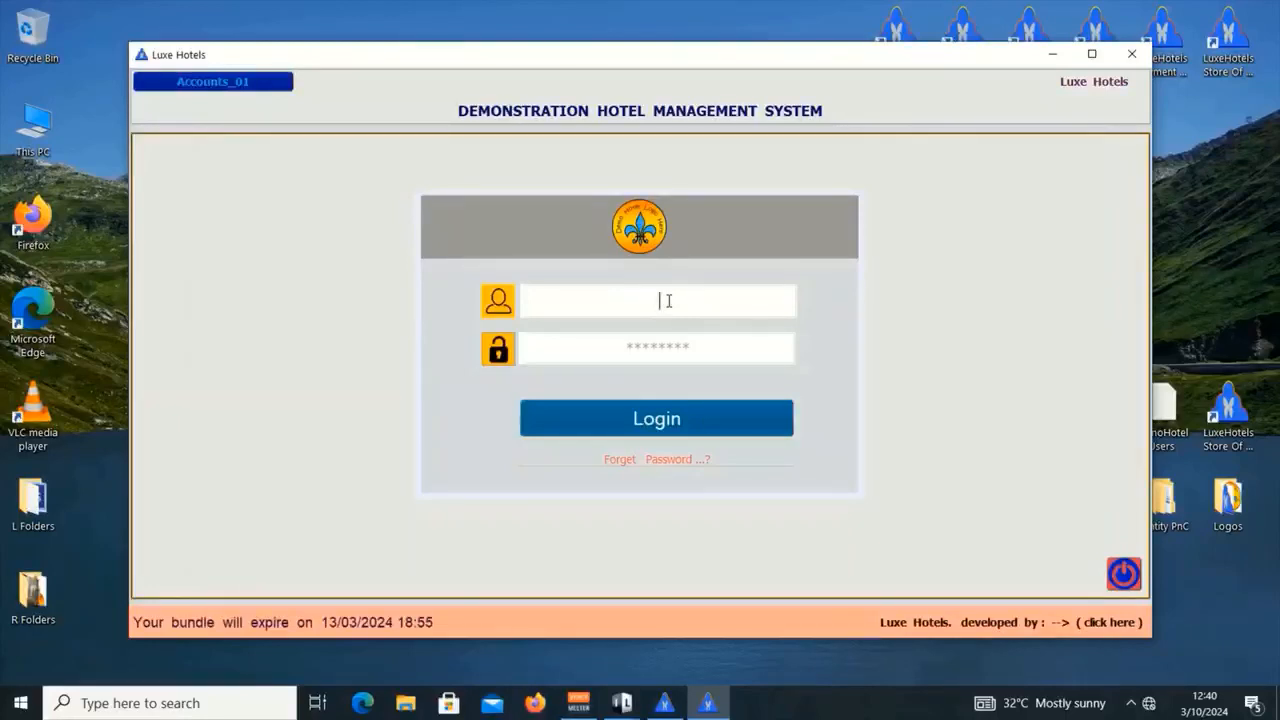
Step: Log in to Accounts with the accountant's username and password
{"action": "type", "text": "ycute"}
{"action": "key", "text": "Tab"}
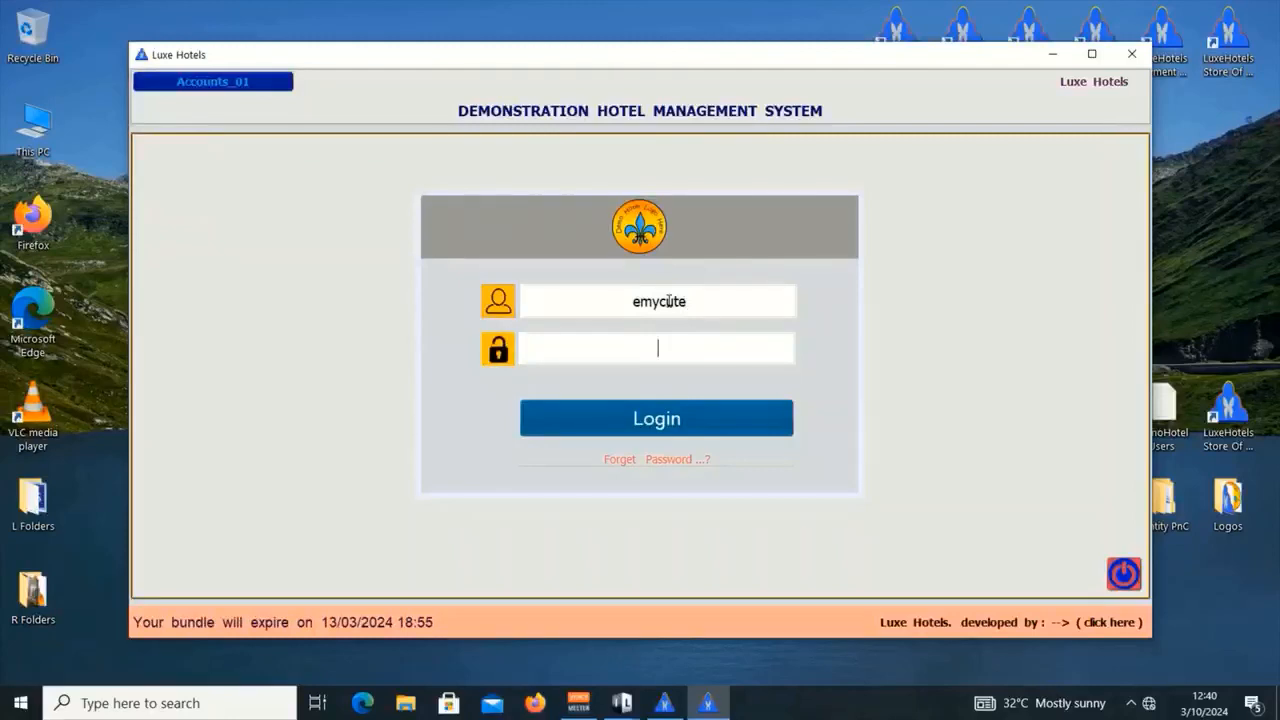
{"action": "type", "text": "****"}
{"action": "key", "text": "Return"}
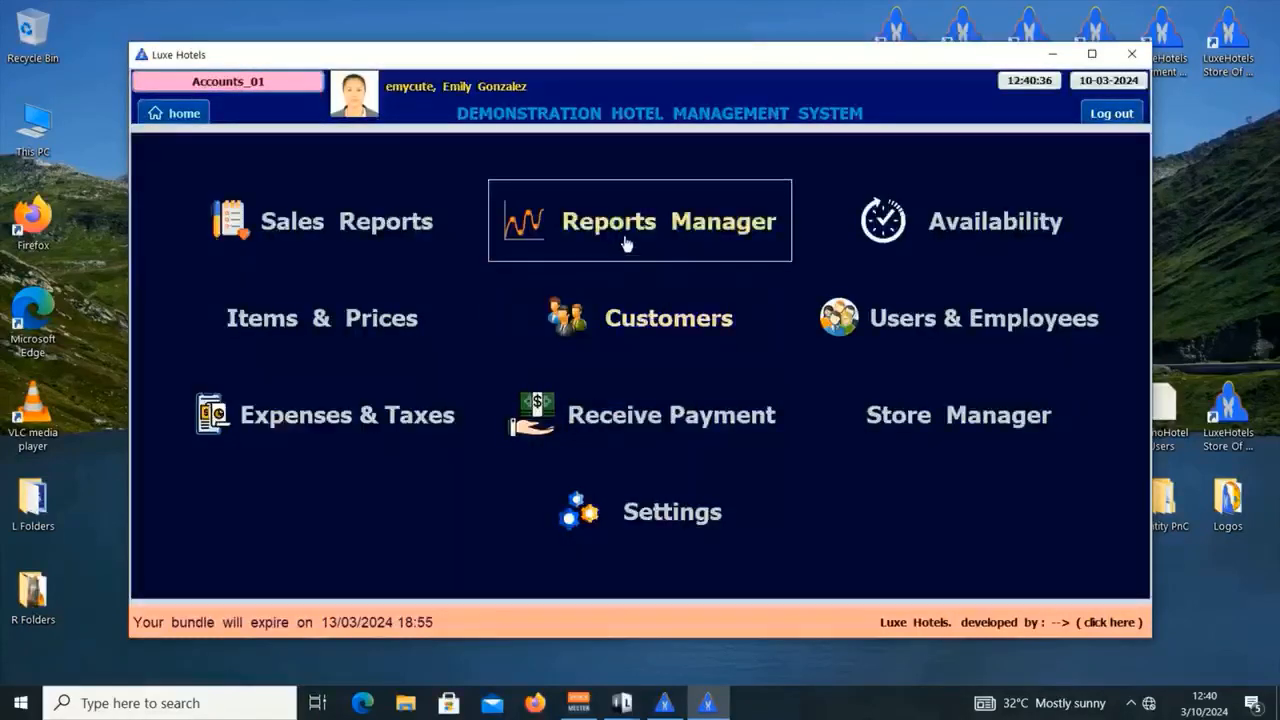
Step: Load General Reports for Mar 10, 2024 and choose the Office General Return report type
{"action": "left_click", "coordinate": [625, 244]}
{"action": "left_click", "coordinate": [289, 243]}
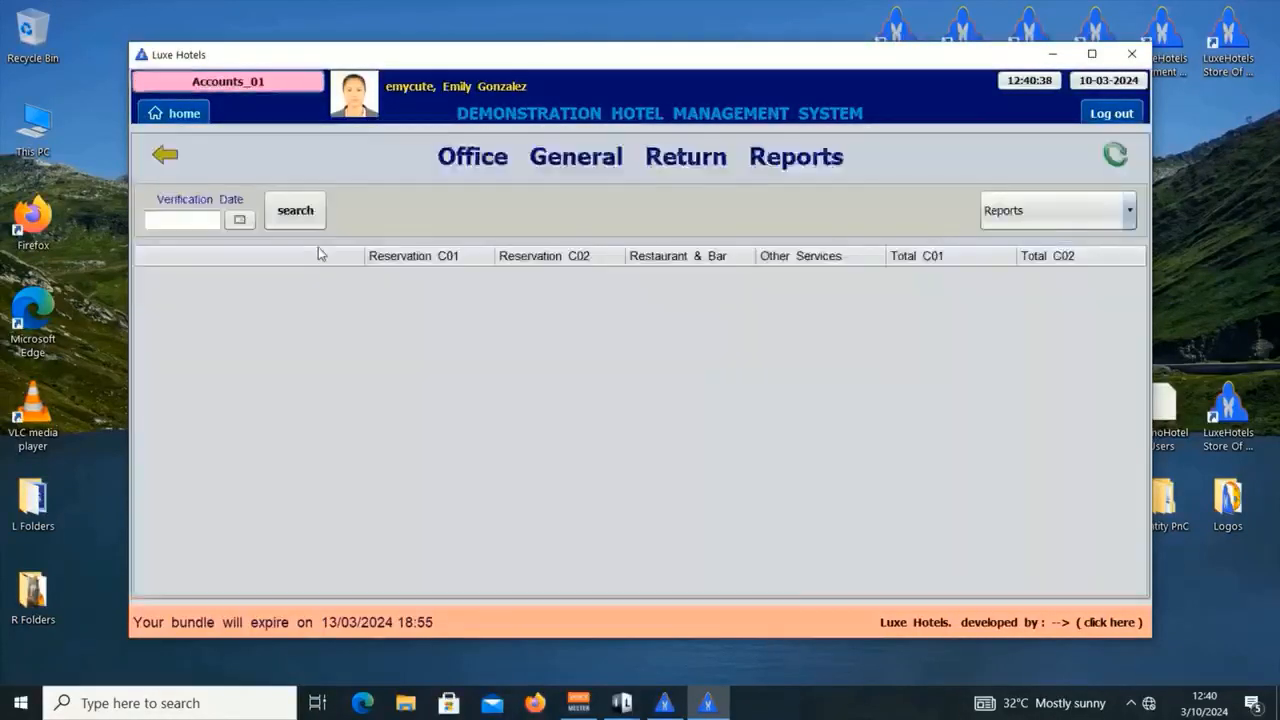
{"action": "left_click", "coordinate": [240, 219]}
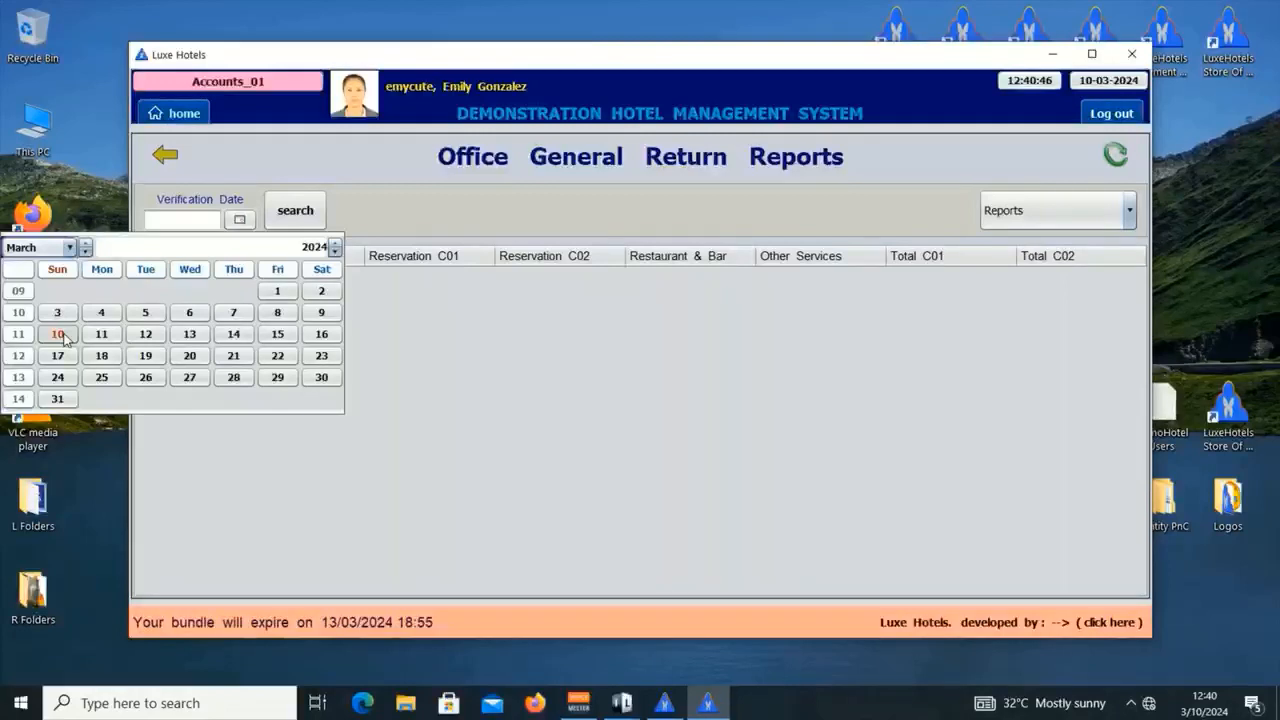
{"action": "left_click", "coordinate": [58, 334]}
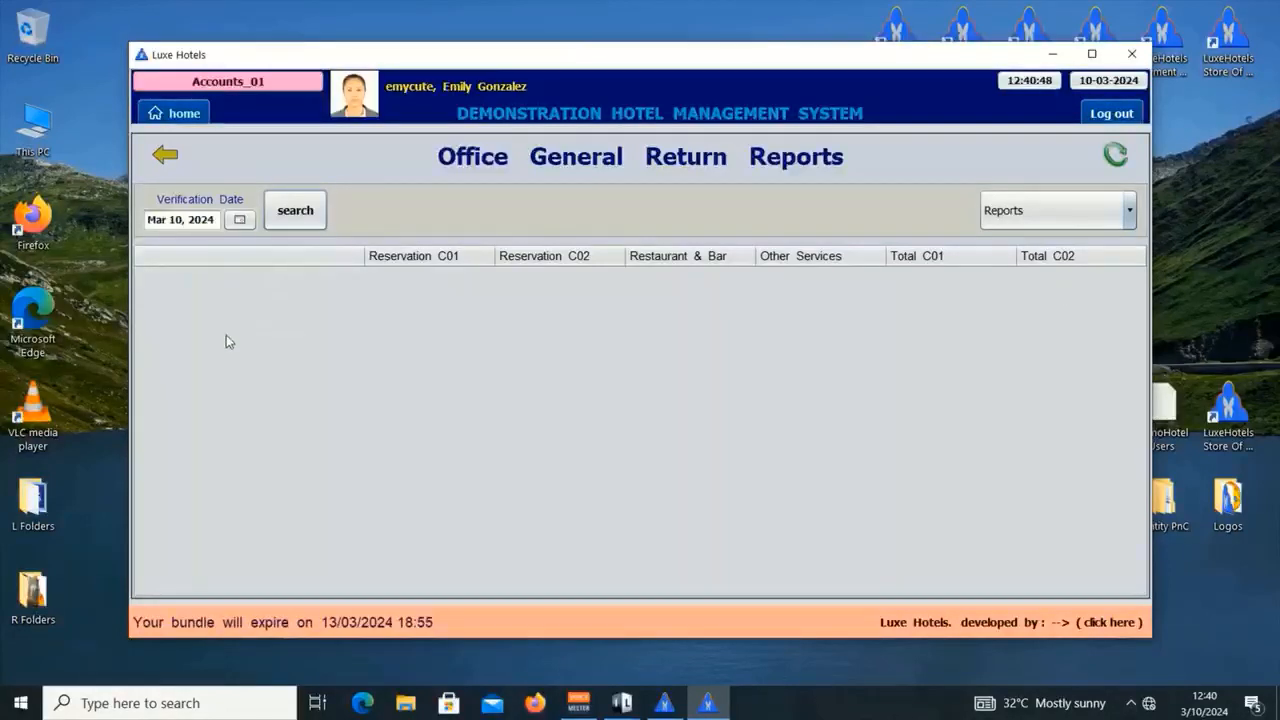
{"action": "left_click", "coordinate": [288, 214]}
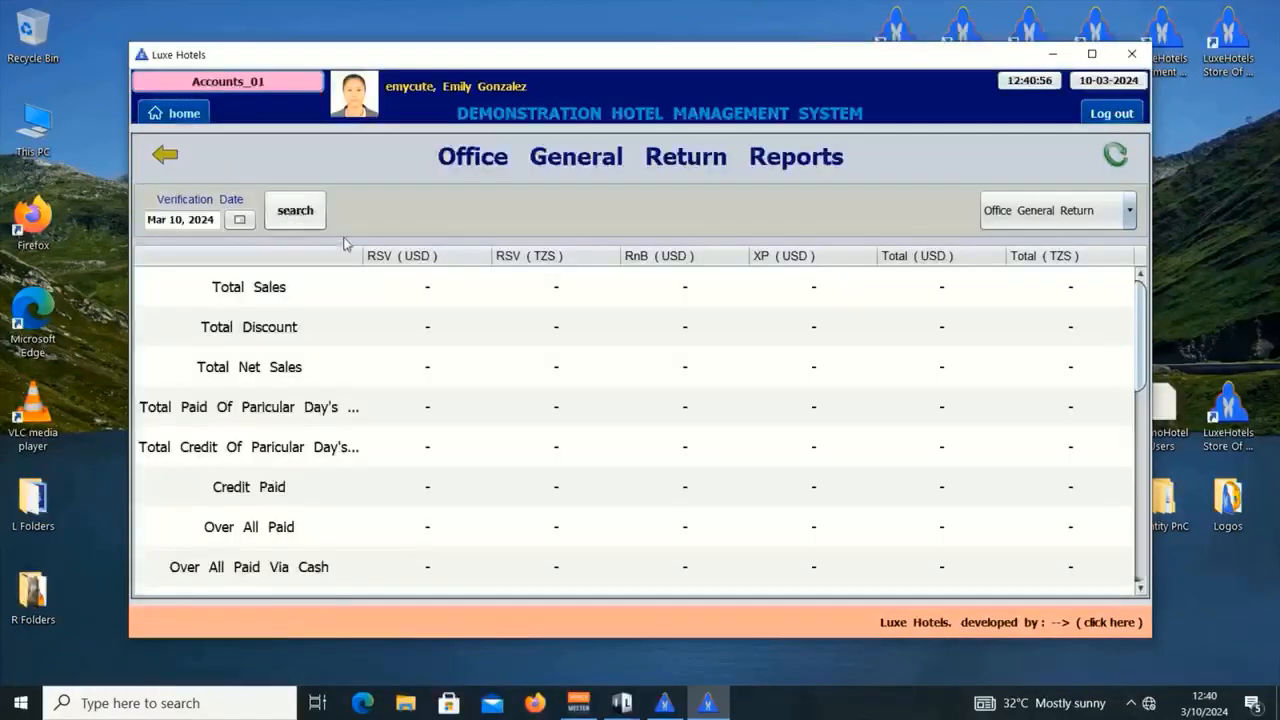
{"action": "scroll", "coordinate": [771, 457], "scroll_direction": "down", "scroll_amount": 5}
{"action": "scroll", "coordinate": [663, 429], "scroll_direction": "up", "scroll_amount": 4}
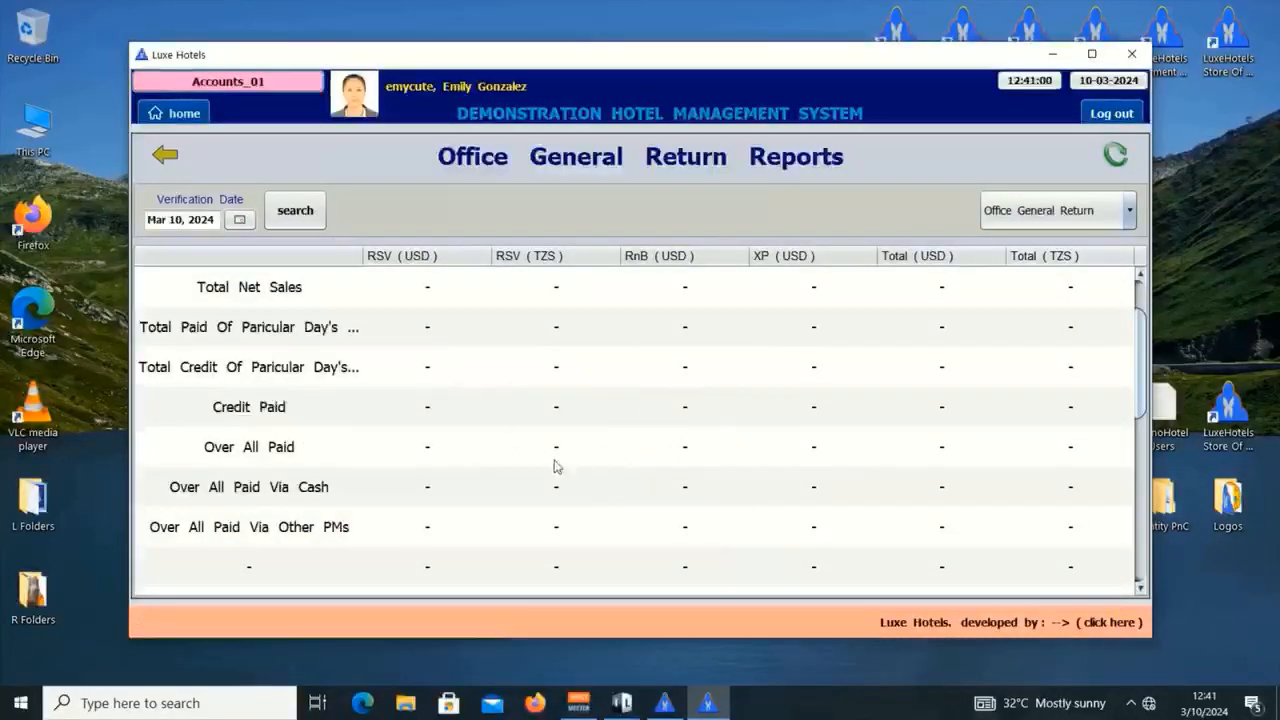
{"action": "left_click", "coordinate": [1060, 222]}
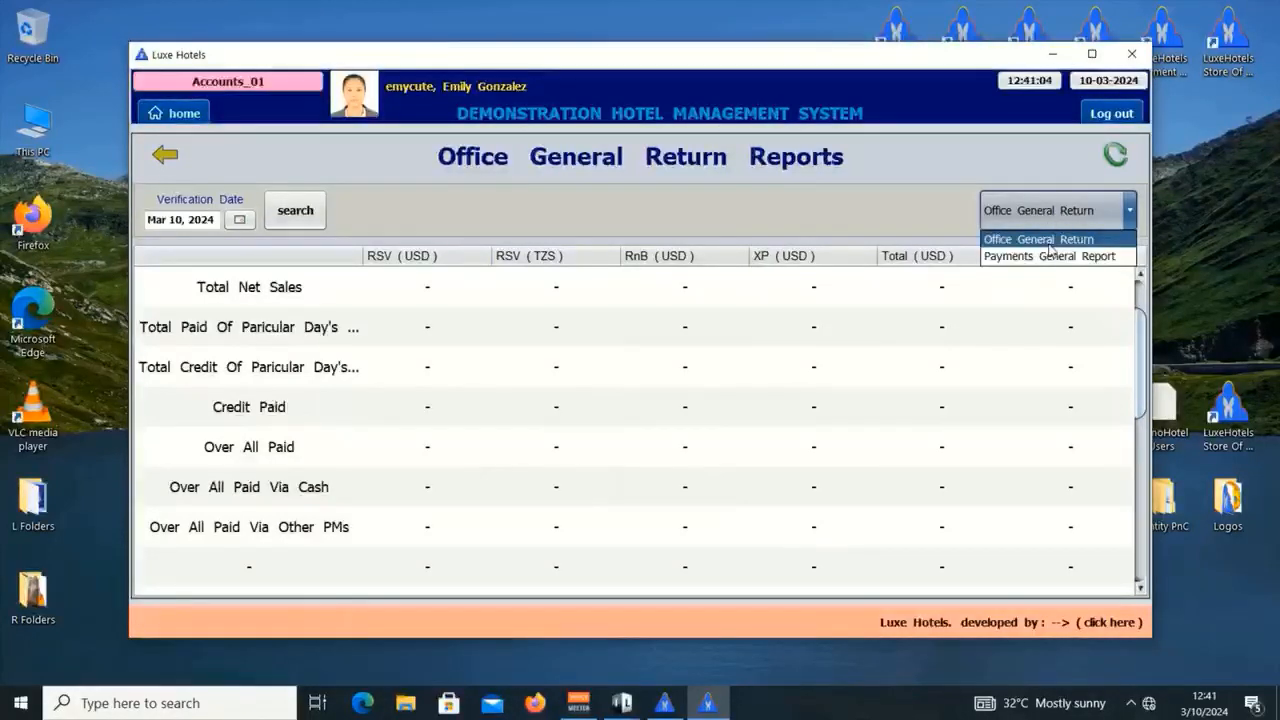
{"action": "left_click", "coordinate": [1040, 240]}
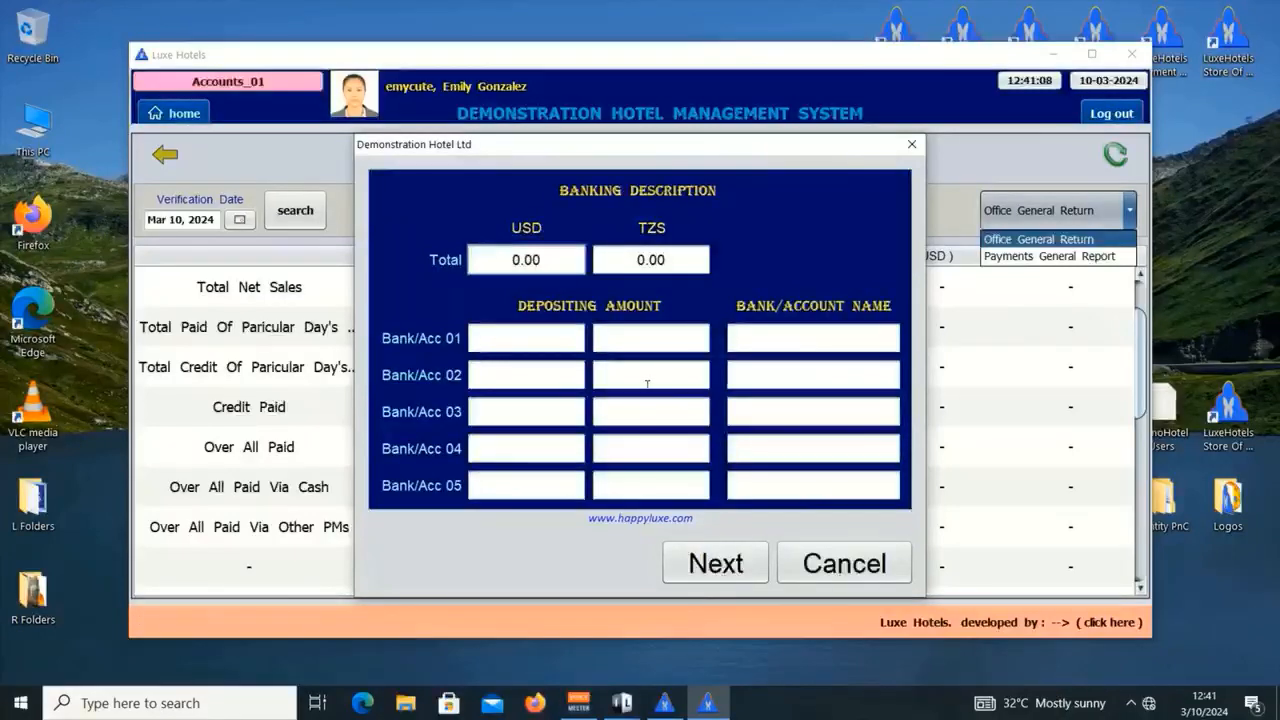
Step: Generate the 10-03-2024 General Office Return Report, review it full-screen, then close the viewer
{"action": "left_click", "coordinate": [730, 567]}
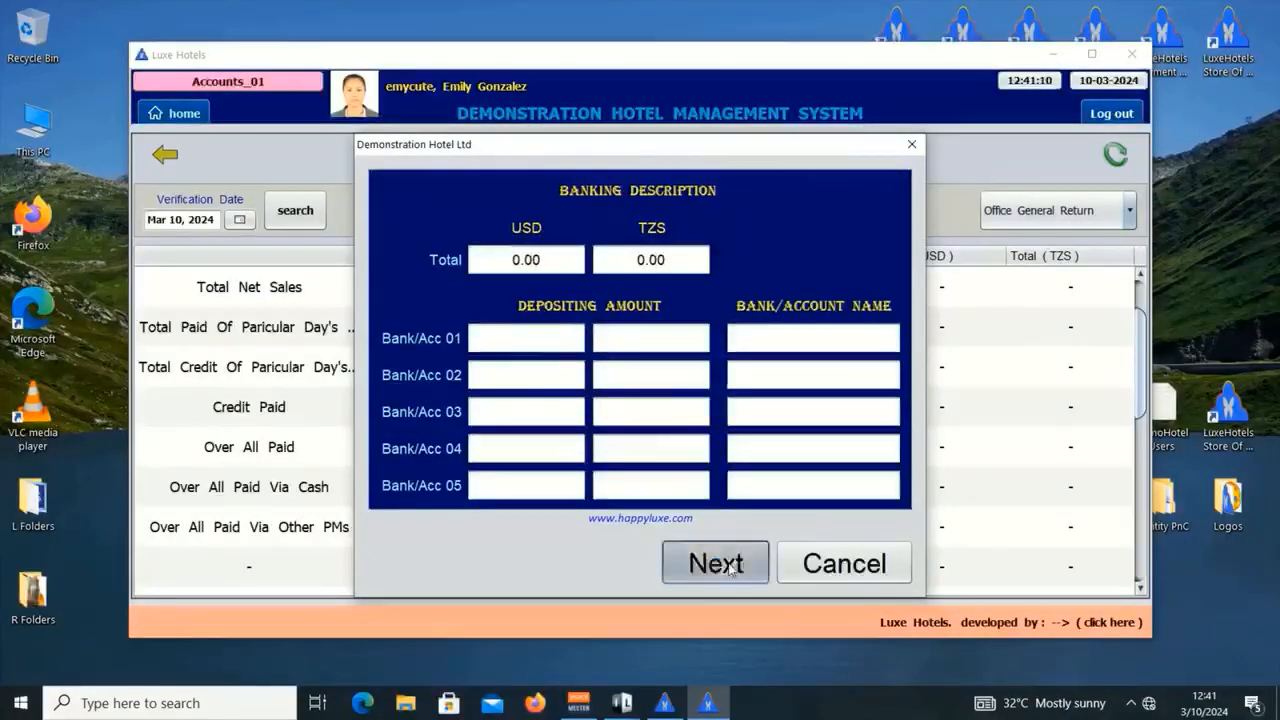
{"action": "left_click", "coordinate": [719, 420]}
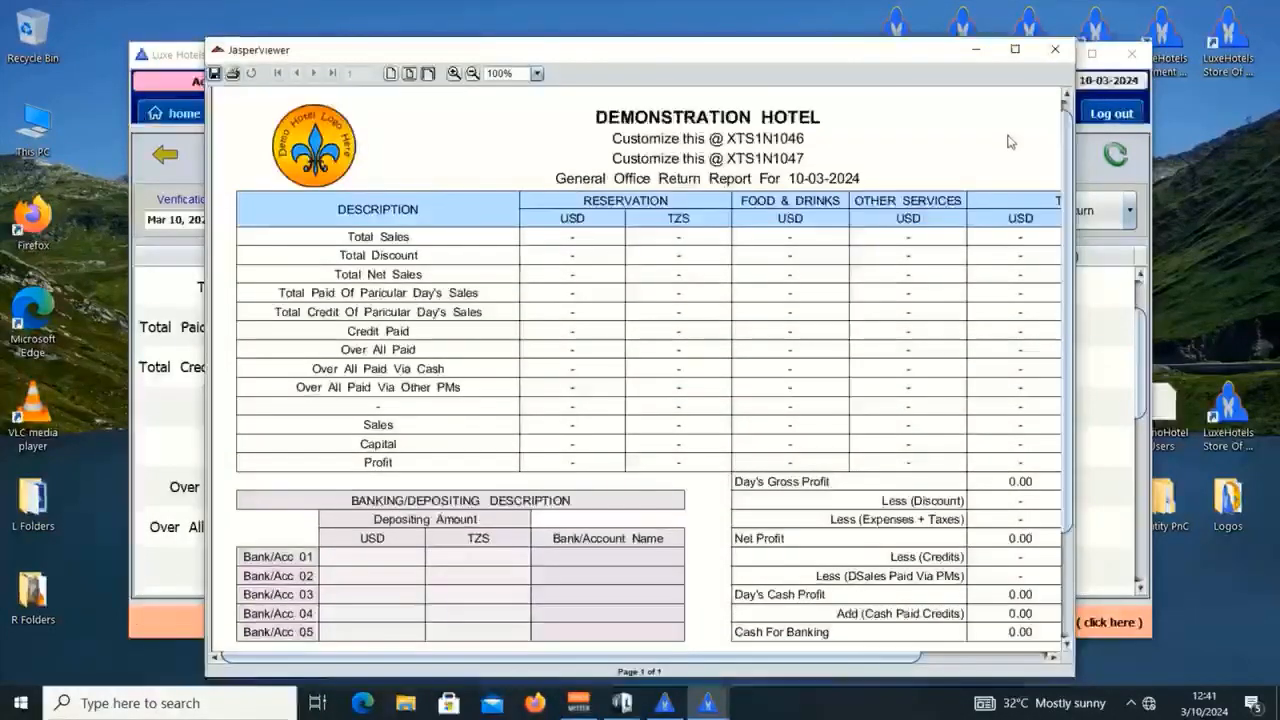
{"action": "left_click", "coordinate": [1015, 48]}
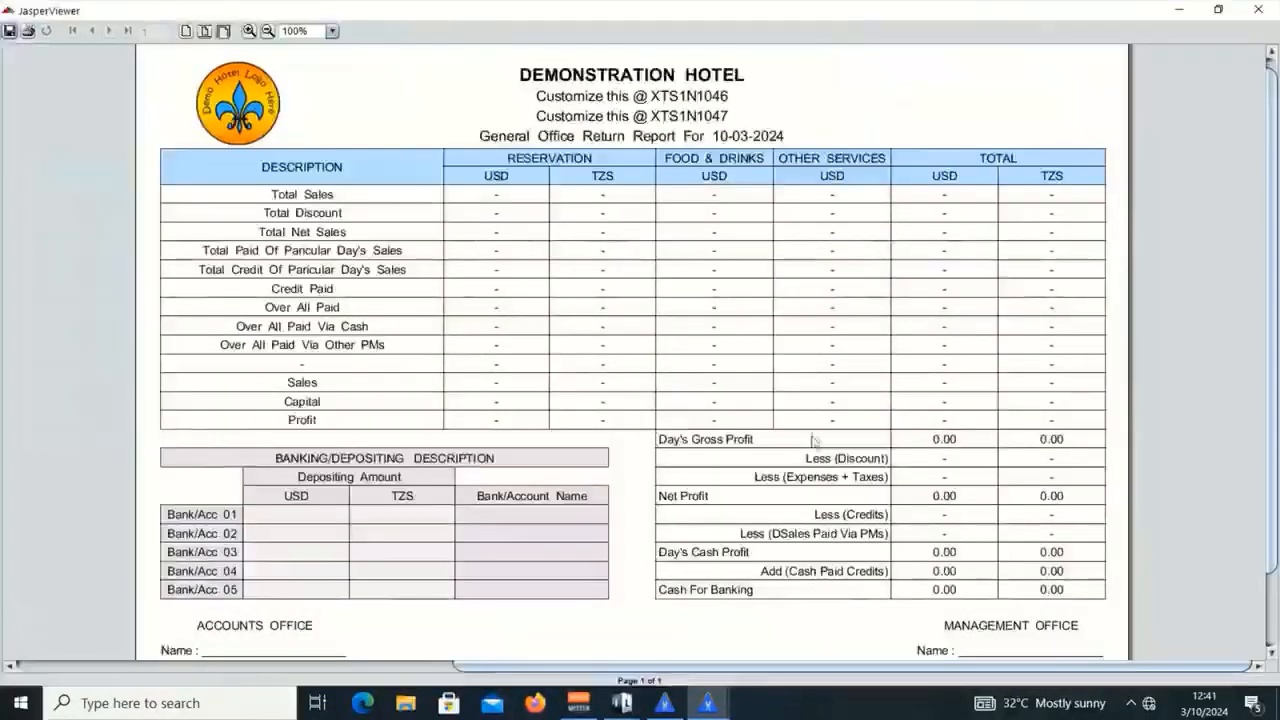
{"action": "scroll", "coordinate": [440, 545], "scroll_direction": "down", "scroll_amount": 3}
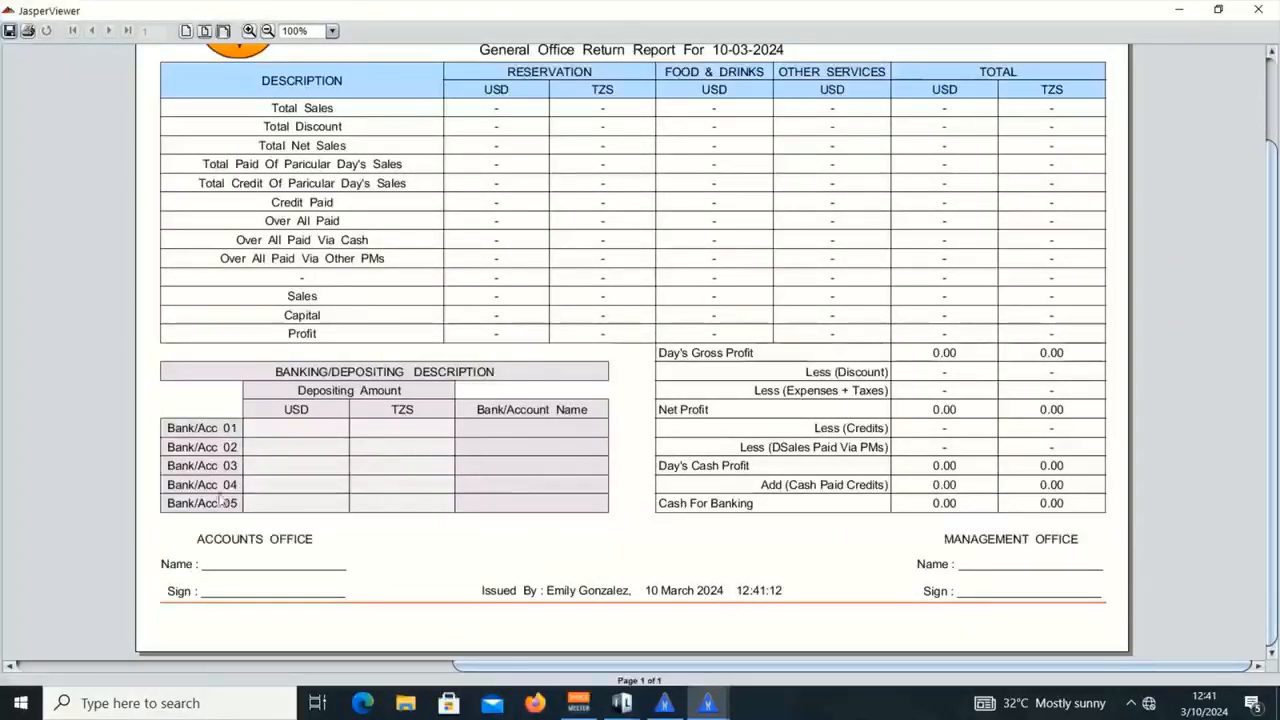
{"action": "scroll", "coordinate": [623, 391], "scroll_direction": "up", "scroll_amount": 1}
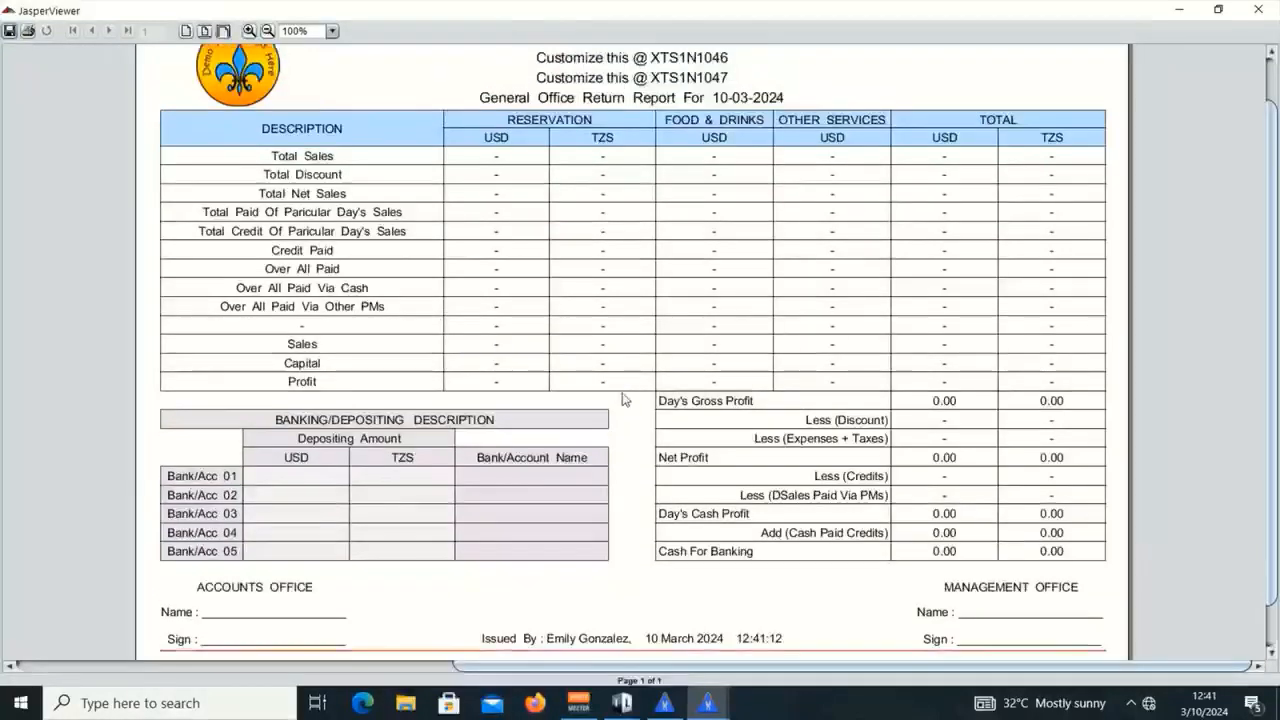
{"action": "scroll", "coordinate": [565, 376], "scroll_direction": "up", "scroll_amount": 1}
{"action": "scroll", "coordinate": [842, 541], "scroll_direction": "down", "scroll_amount": 1}
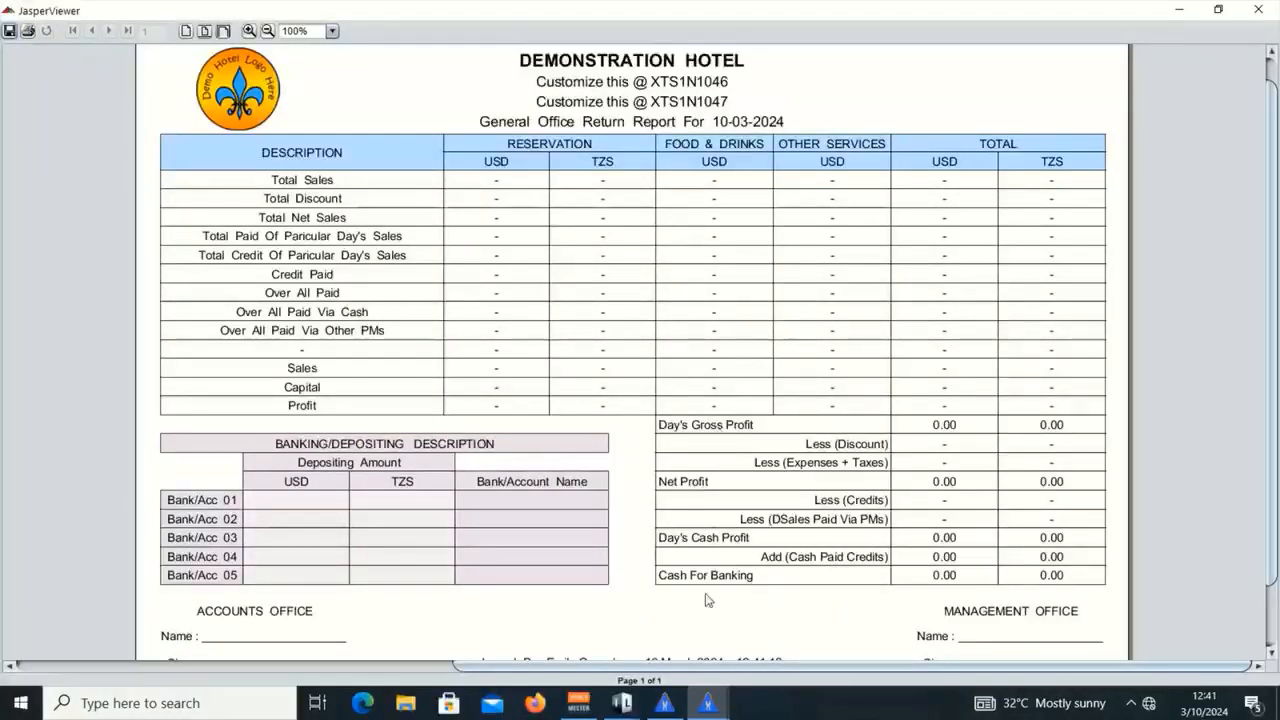
{"action": "left_click", "coordinate": [664, 703]}
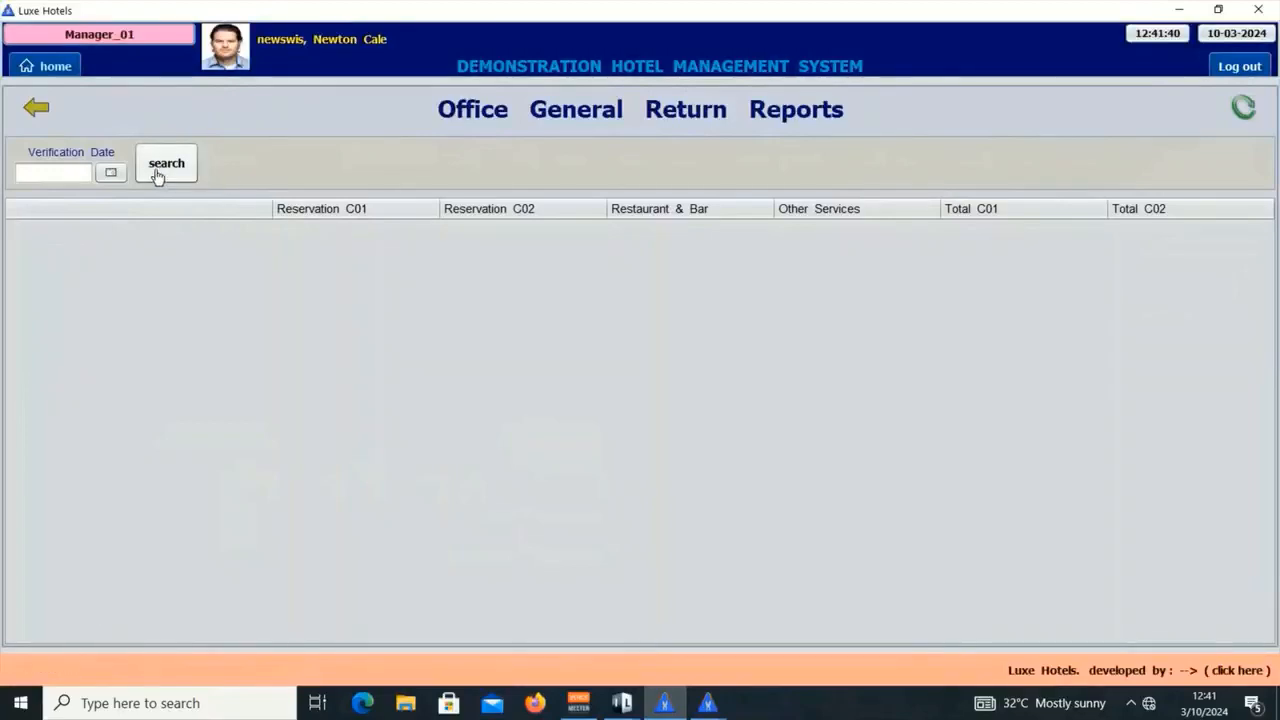
Step: Search the manager's Office General Return table for Mar 10, 2024
{"action": "left_click", "coordinate": [110, 174]}
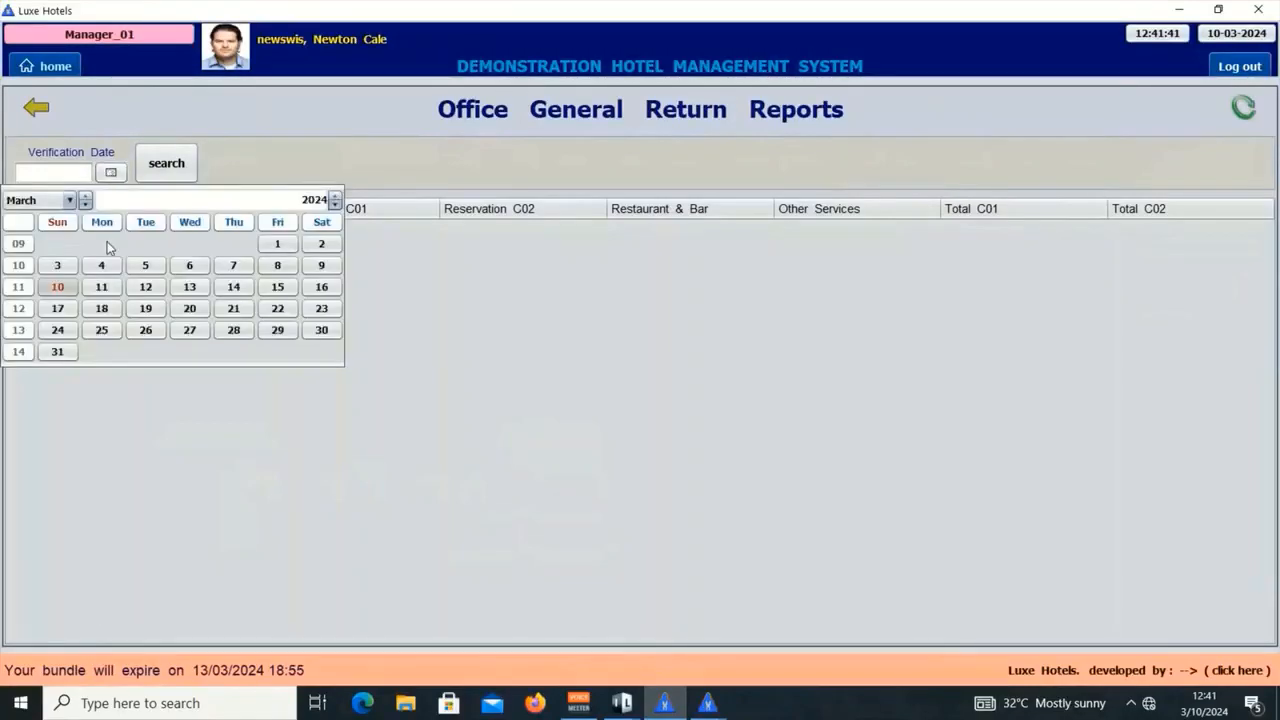
{"action": "left_click", "coordinate": [58, 286]}
{"action": "left_click", "coordinate": [169, 168]}
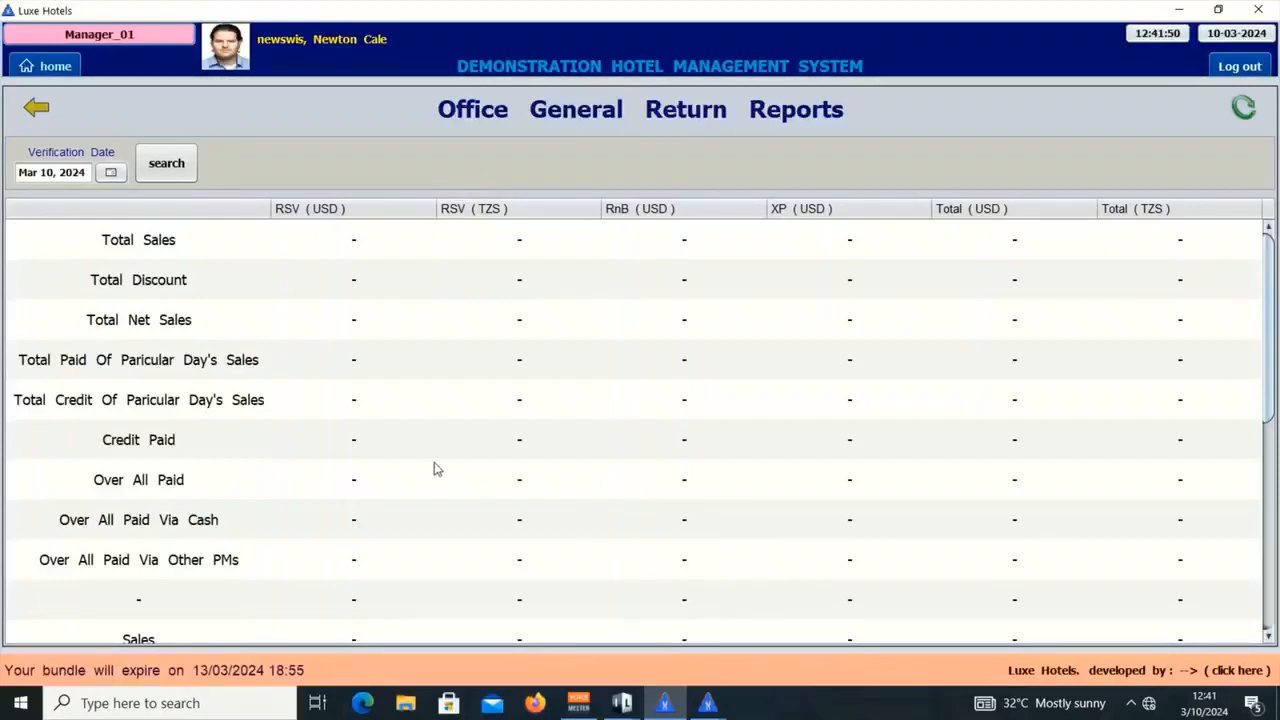
{"action": "scroll", "coordinate": [370, 444], "scroll_direction": "down", "scroll_amount": 2}
{"action": "scroll", "coordinate": [385, 450], "scroll_direction": "up", "scroll_amount": 2}
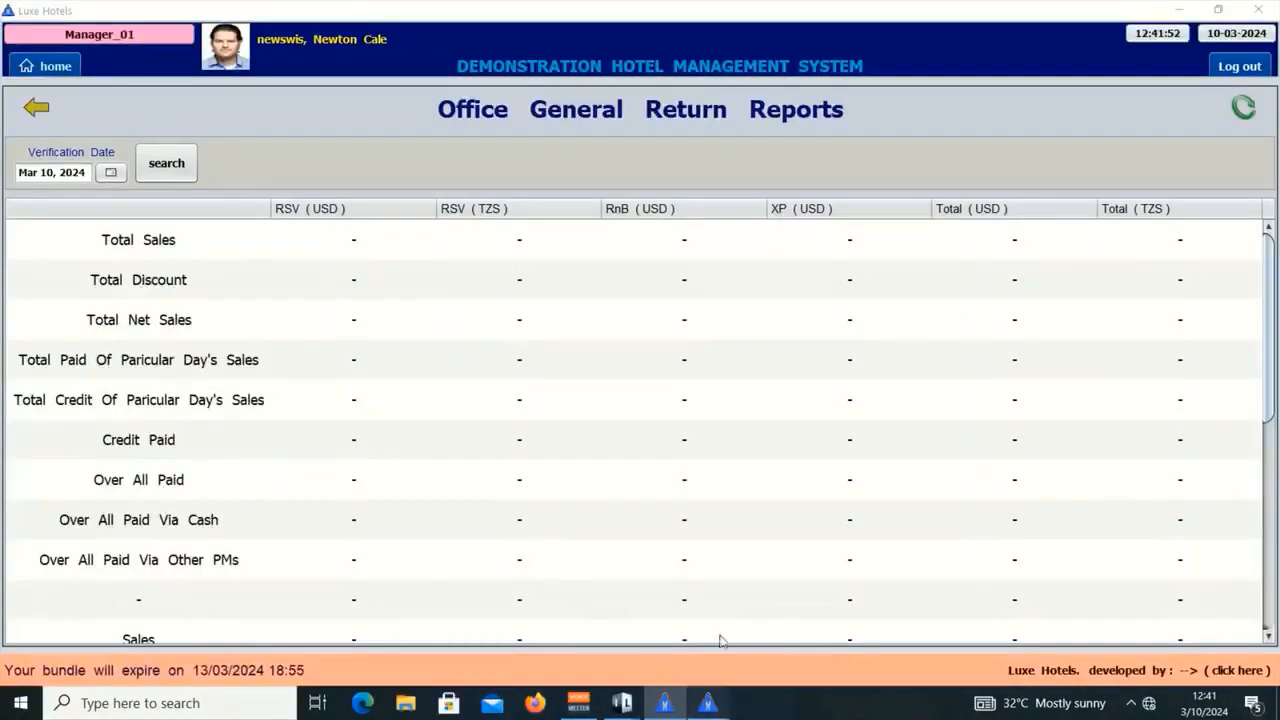
Step: Bring the JasperViewer report back from the taskbar and close it
{"action": "mouse_move", "coordinate": [710, 705]}
{"action": "left_click", "coordinate": [850, 626]}
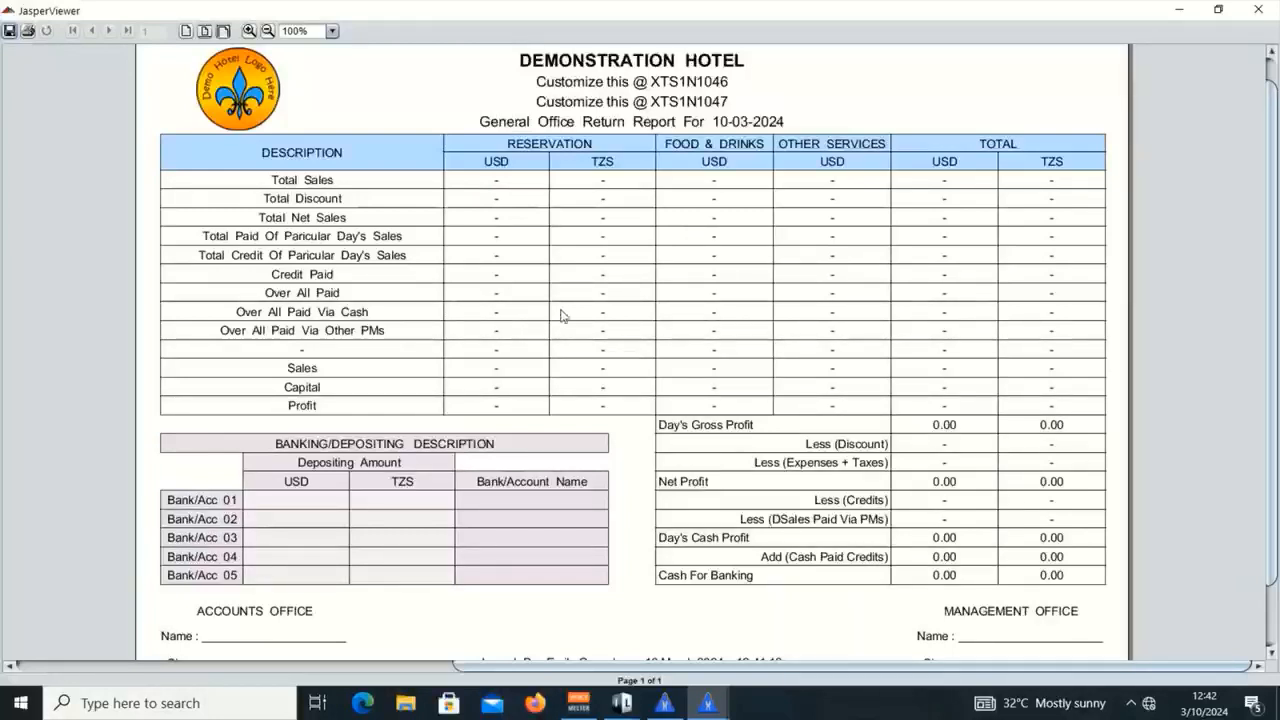
{"action": "left_click", "coordinate": [1180, 11]}
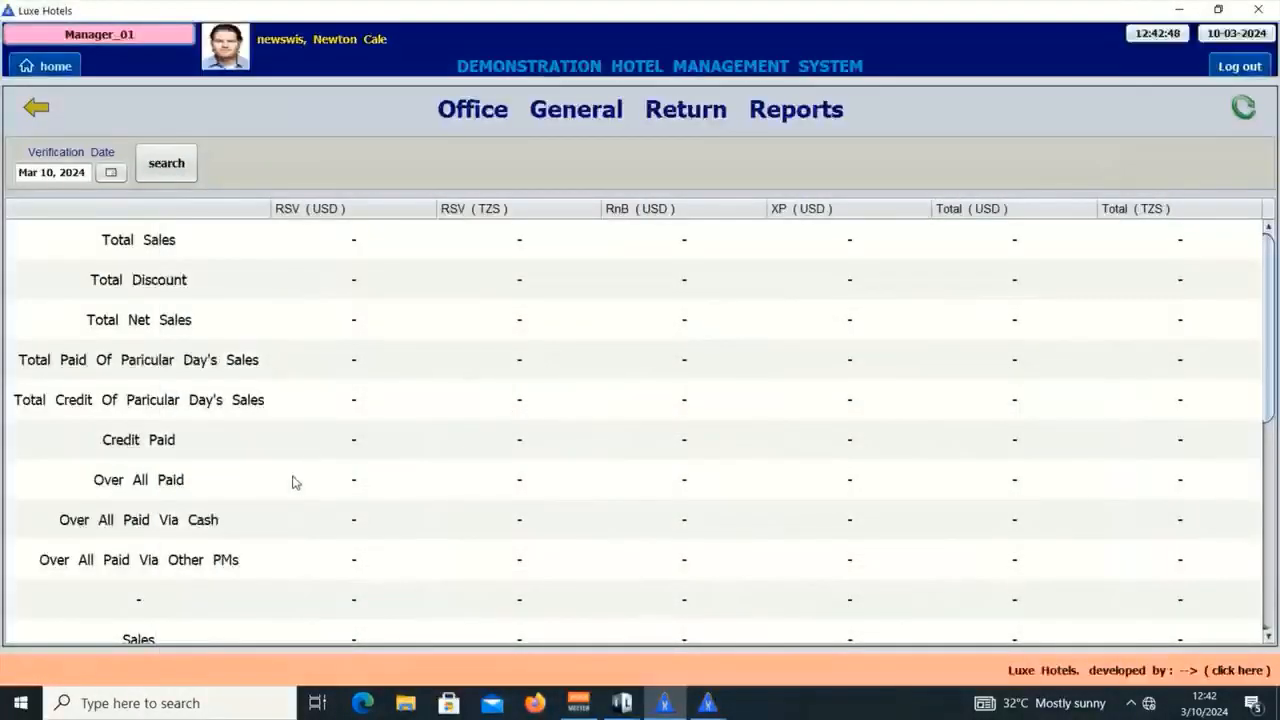
Step: View the Over All Paid Via Cash details, then close the office return report preview
{"action": "double_click", "coordinate": [371, 522]}
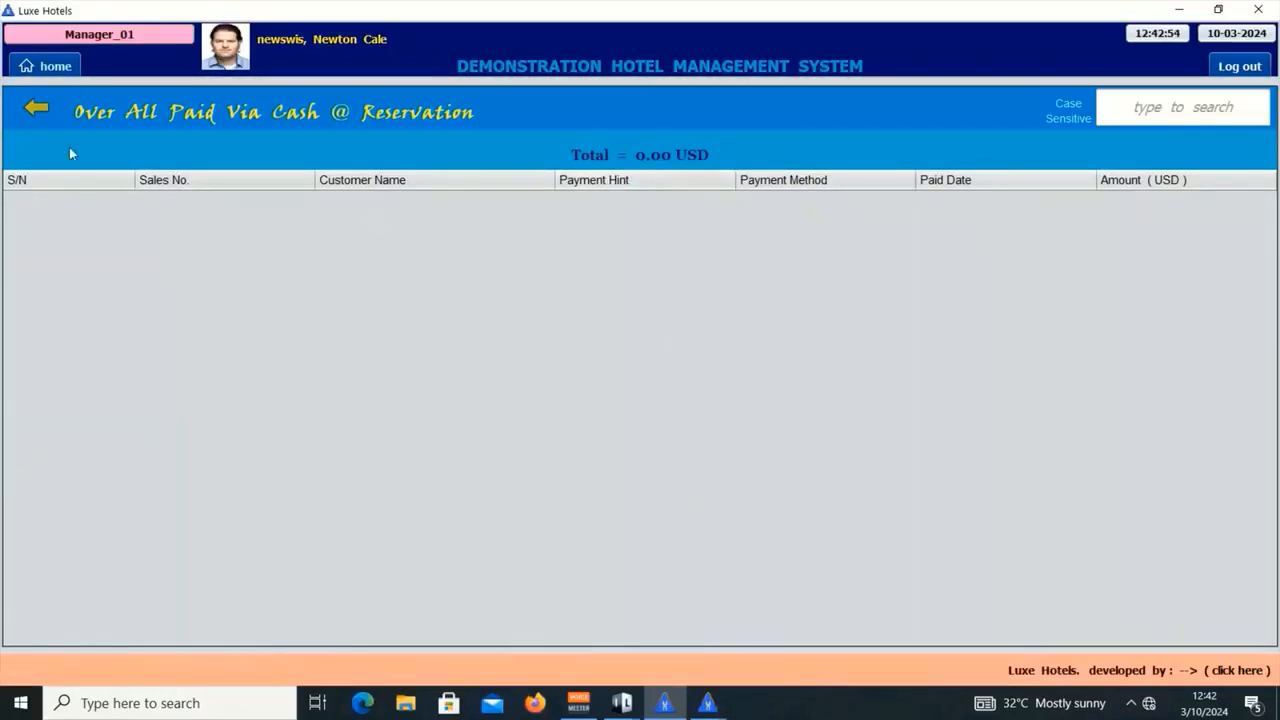
{"action": "left_click", "coordinate": [36, 110]}
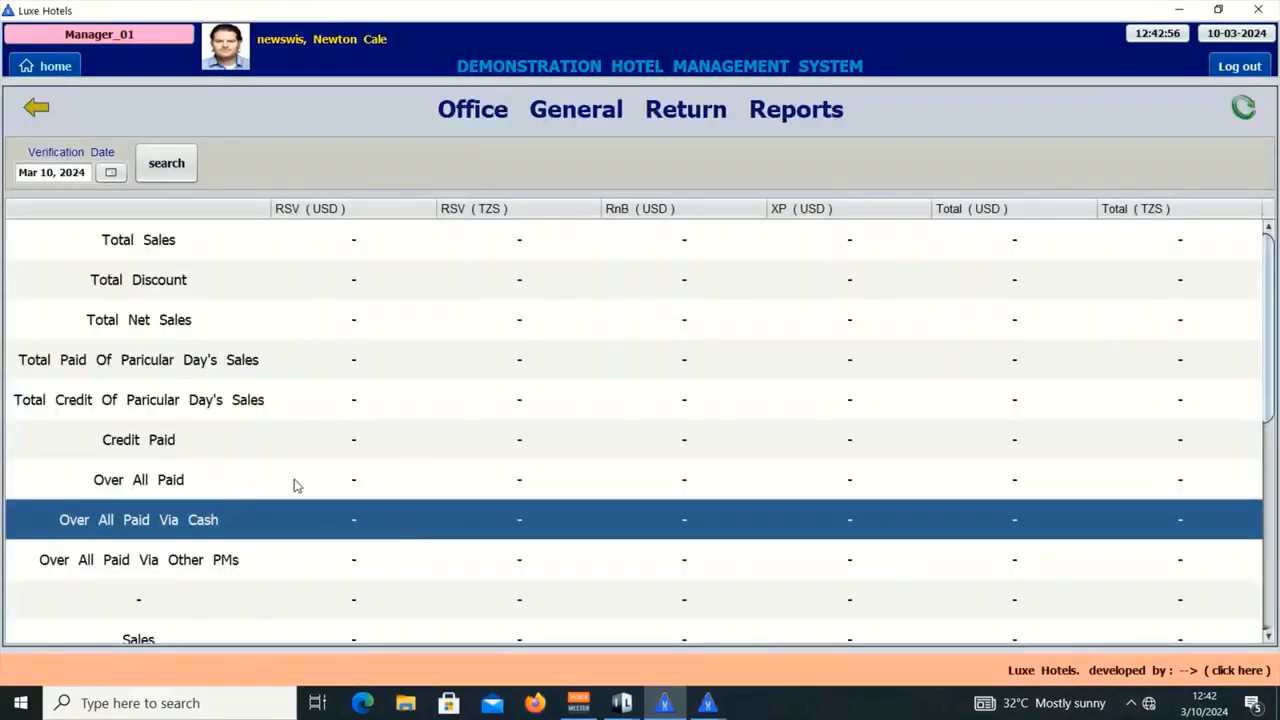
{"action": "left_click", "coordinate": [708, 705]}
{"action": "left_click", "coordinate": [793, 620]}
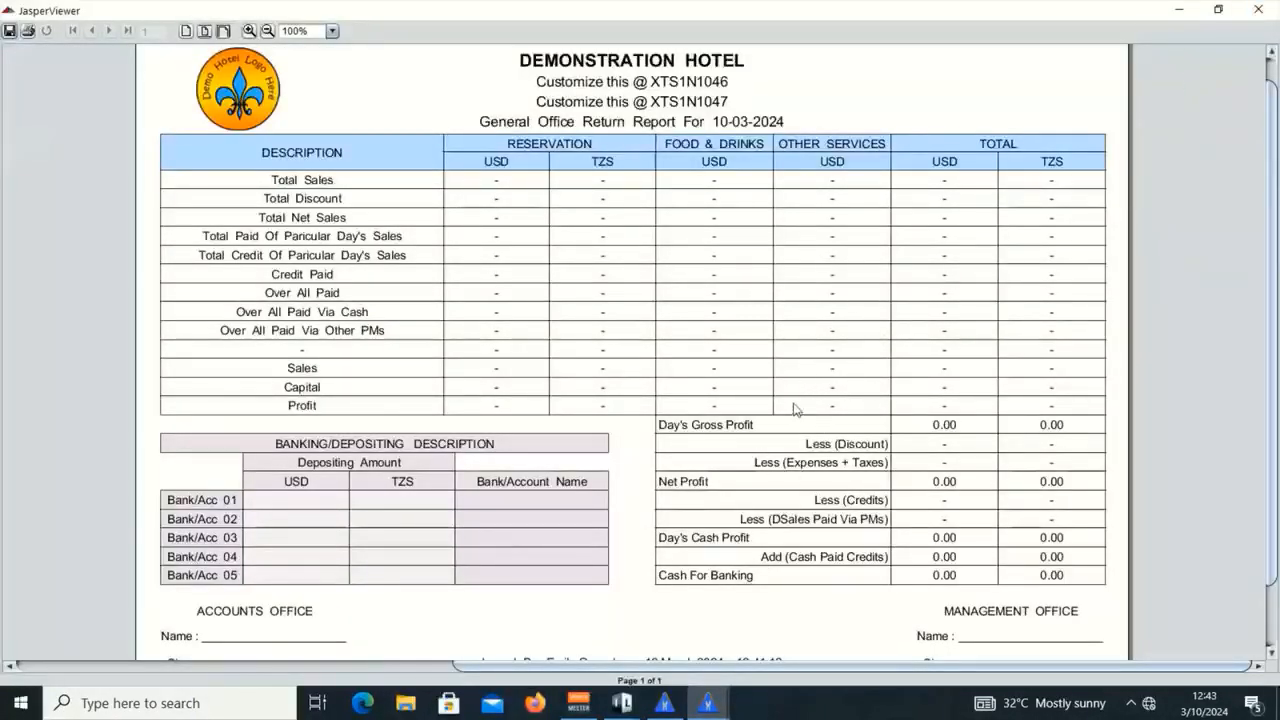
{"action": "left_click", "coordinate": [1273, 8]}
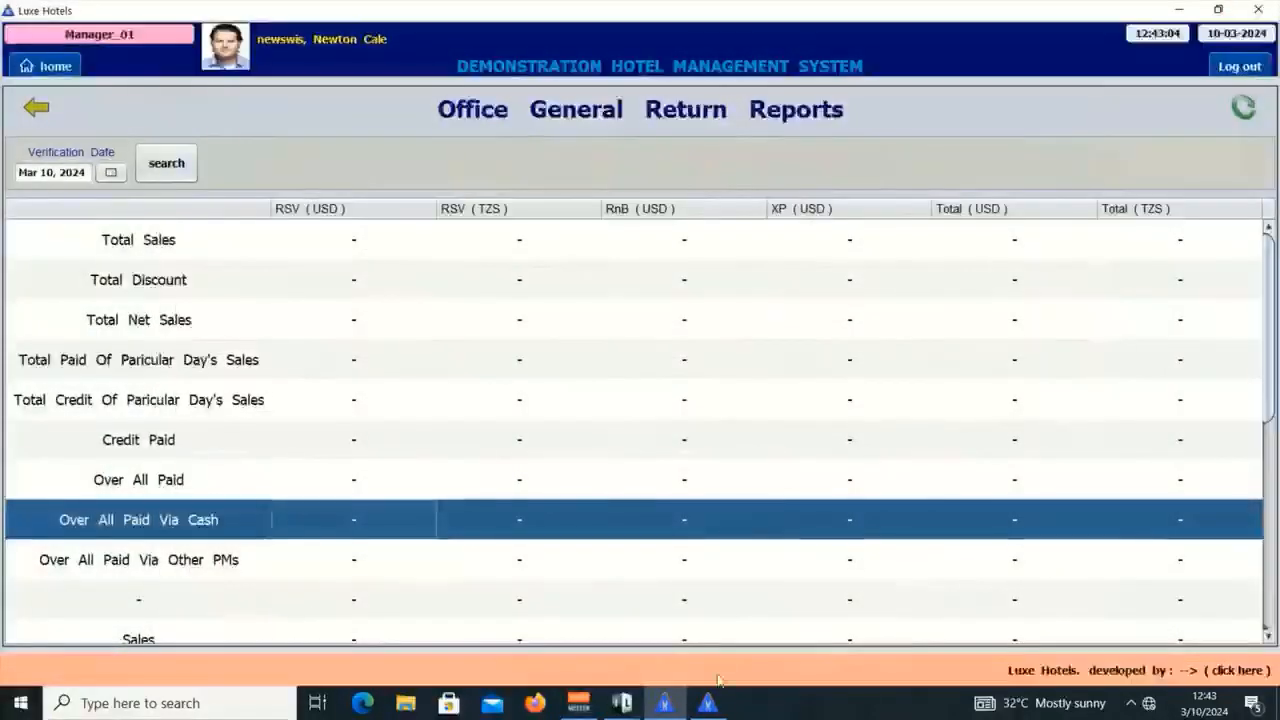
Step: Log out of the accounts session and close its window
{"action": "left_click", "coordinate": [707, 703]}
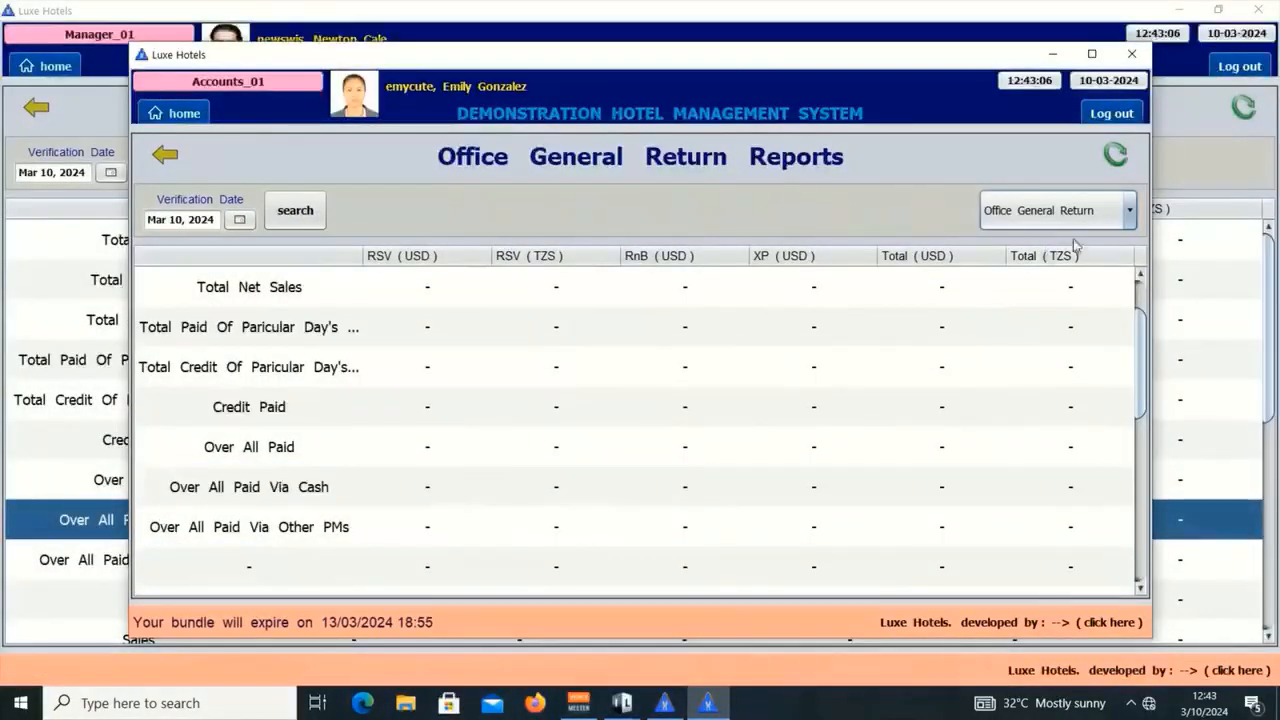
{"action": "left_click", "coordinate": [1113, 115]}
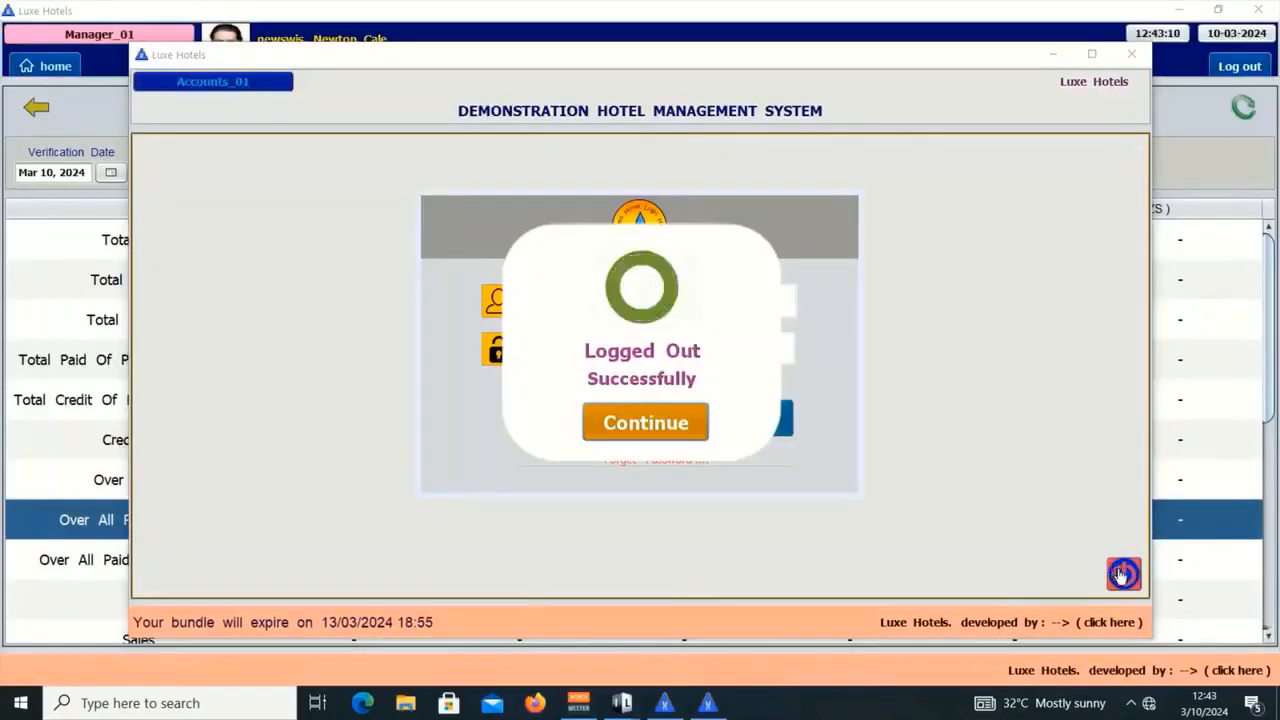
{"action": "left_click", "coordinate": [1120, 571]}
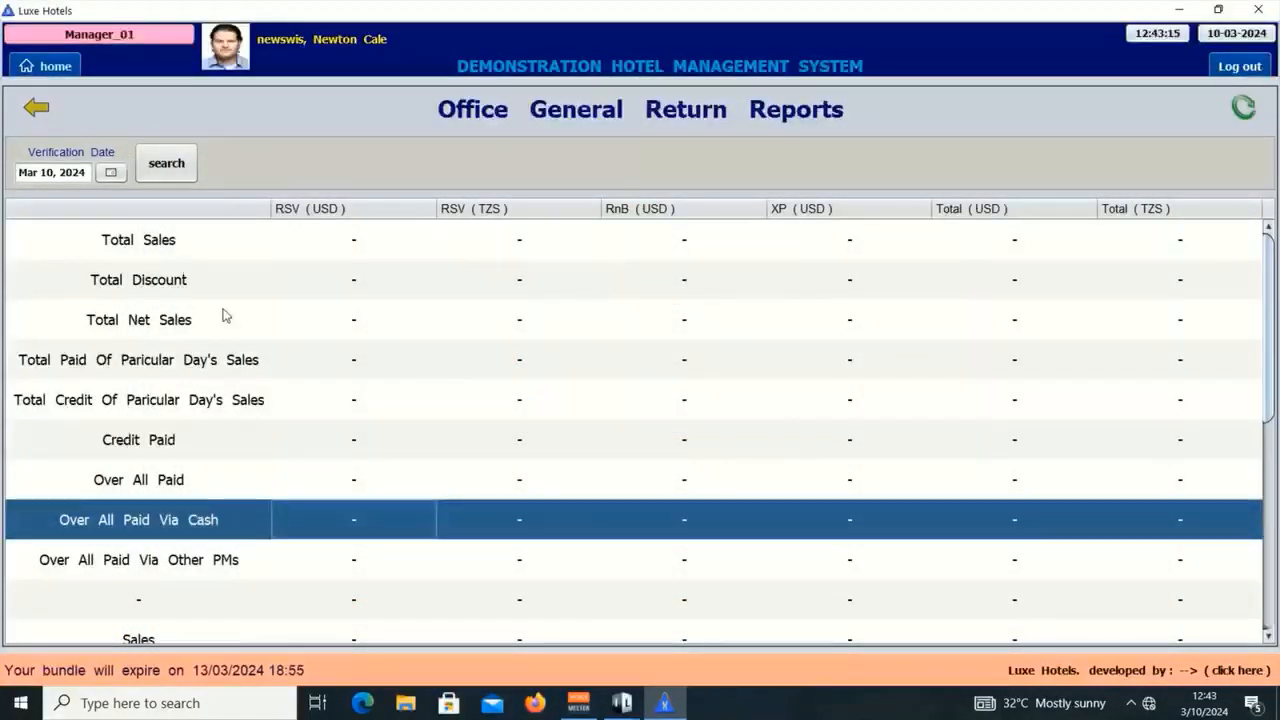
Step: Open Sales & Reports Settings from Reports Manager
{"action": "scroll", "coordinate": [230, 320], "scroll_direction": "down", "scroll_amount": 10}
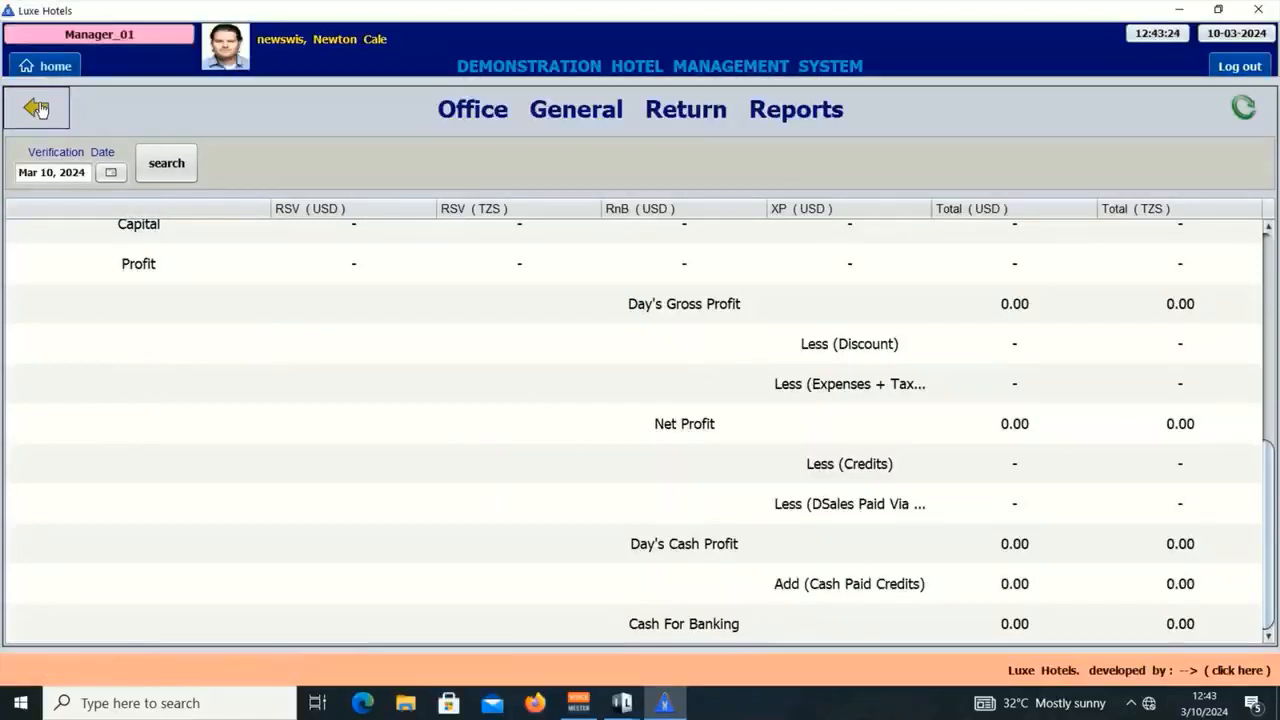
{"action": "left_click", "coordinate": [40, 108]}
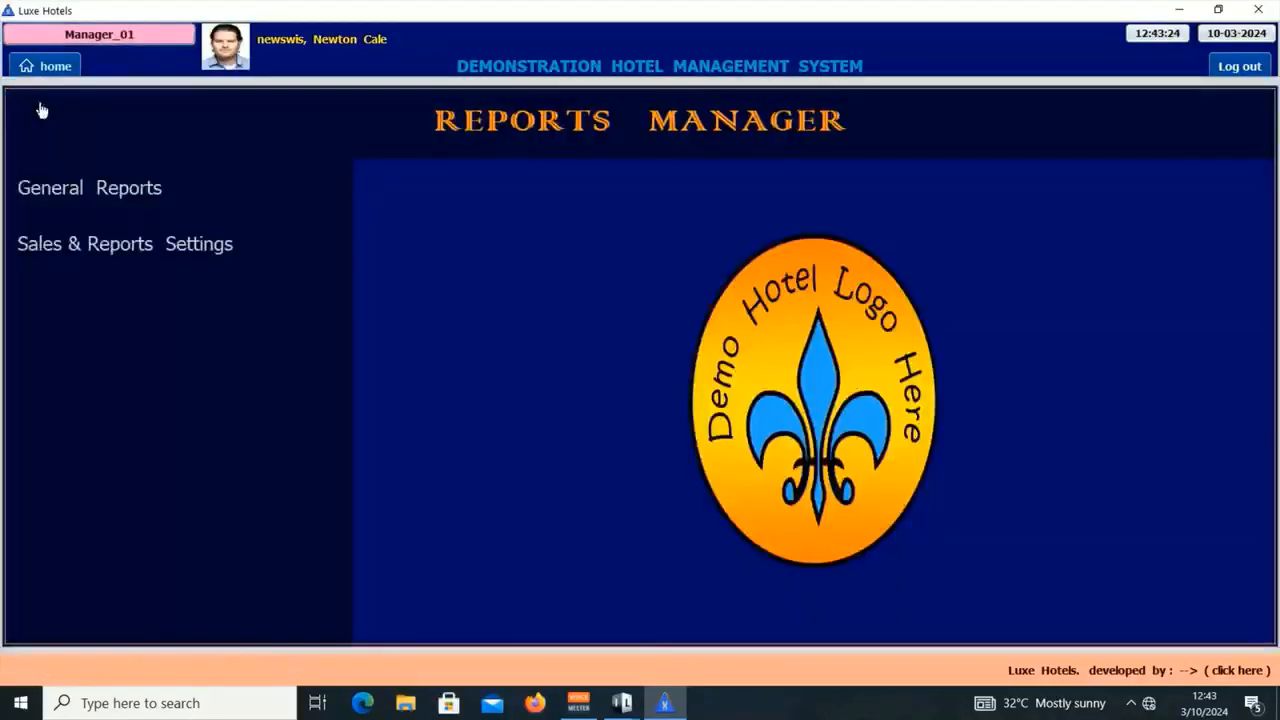
{"action": "left_click", "coordinate": [146, 262]}
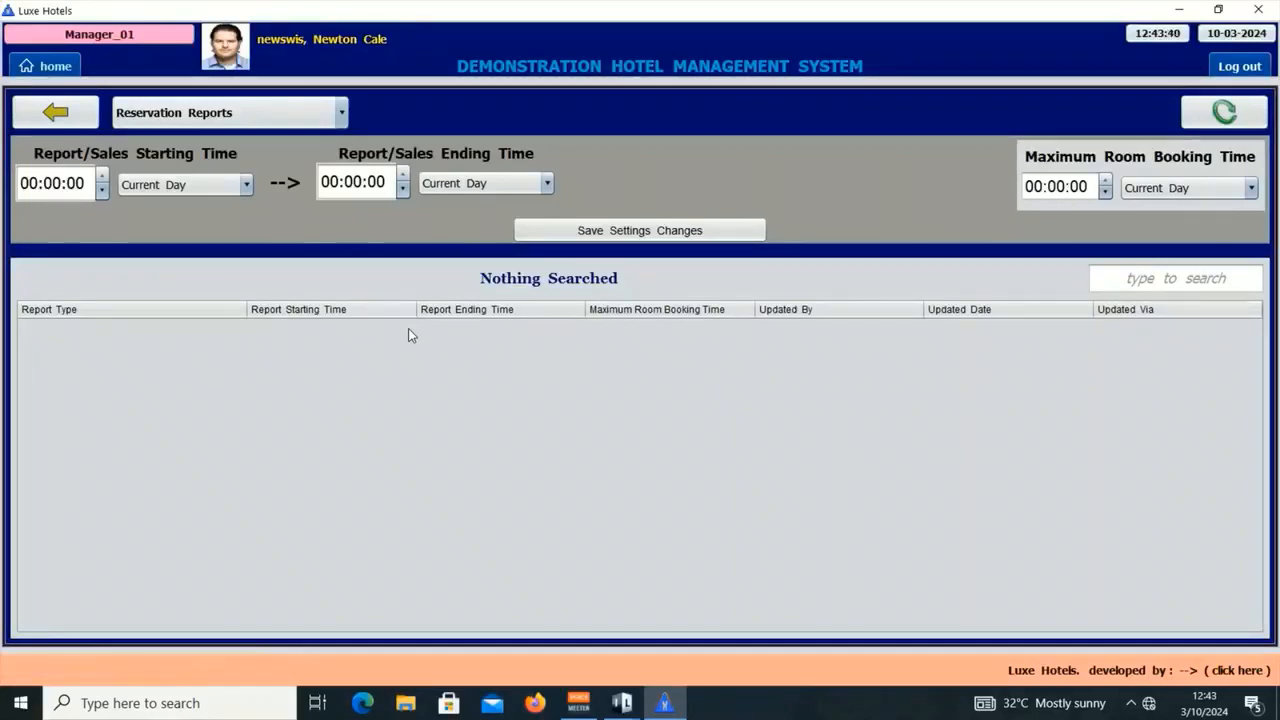
Step: Load Reservation Reports times: 07:00:00 start, 05:59:59 Next Day end, 03:59:59 maximum booking
{"action": "left_click", "coordinate": [296, 118]}
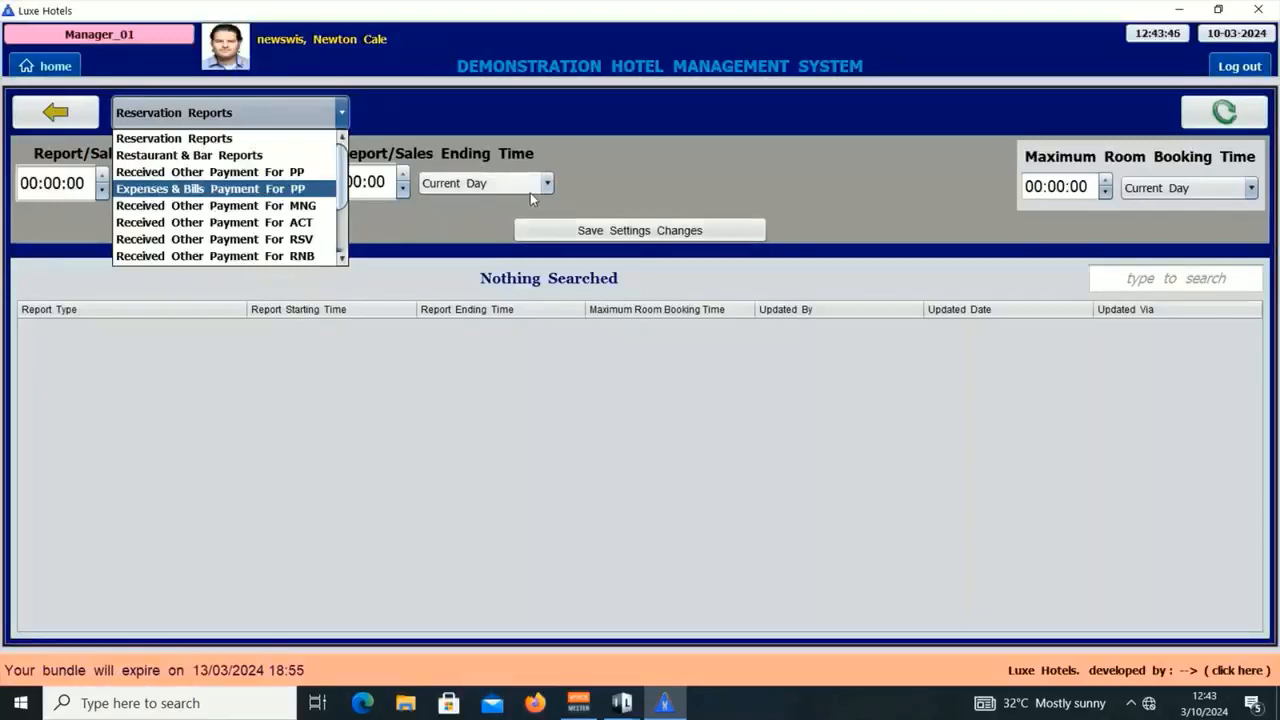
{"action": "left_click", "coordinate": [497, 218]}
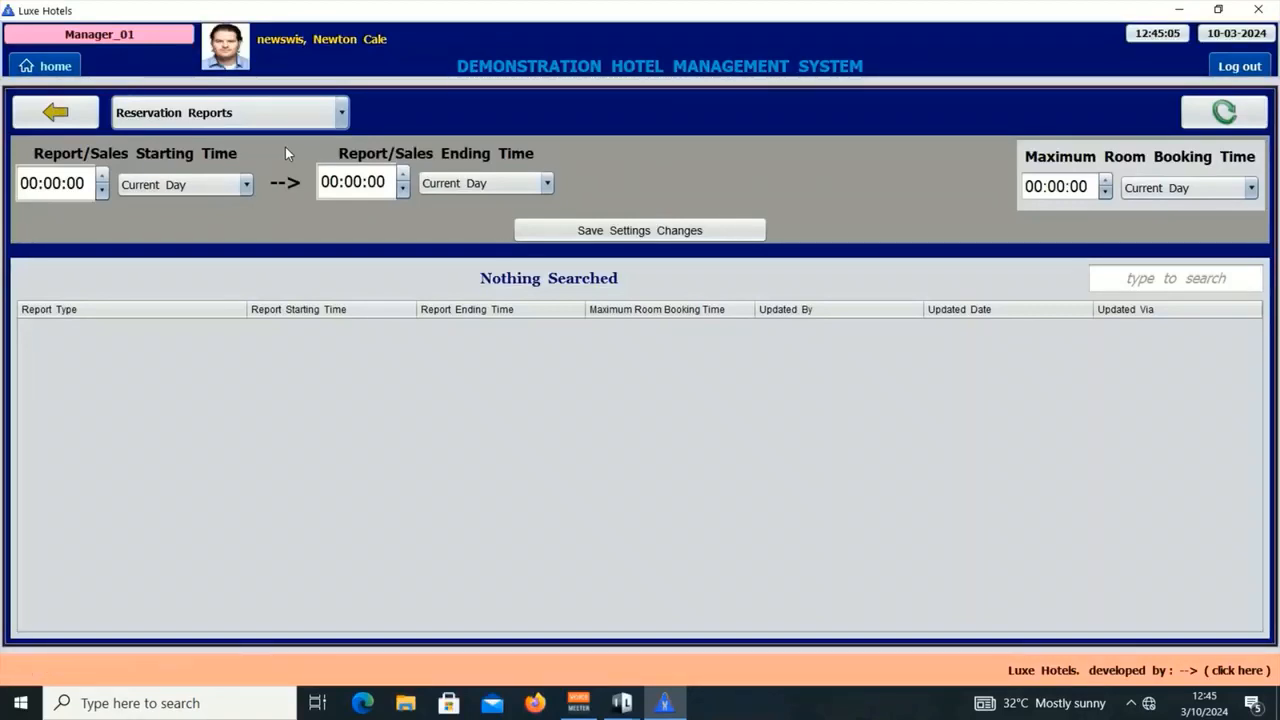
{"action": "left_click", "coordinate": [272, 125]}
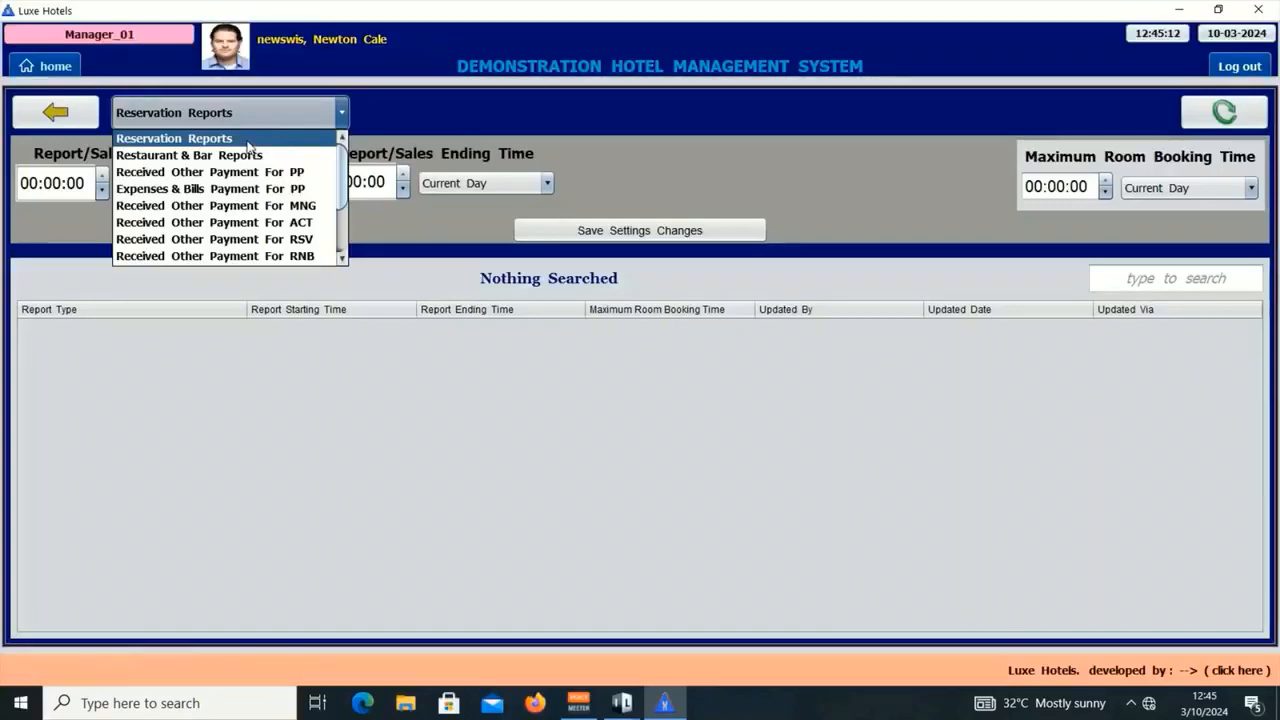
{"action": "left_click", "coordinate": [547, 183]}
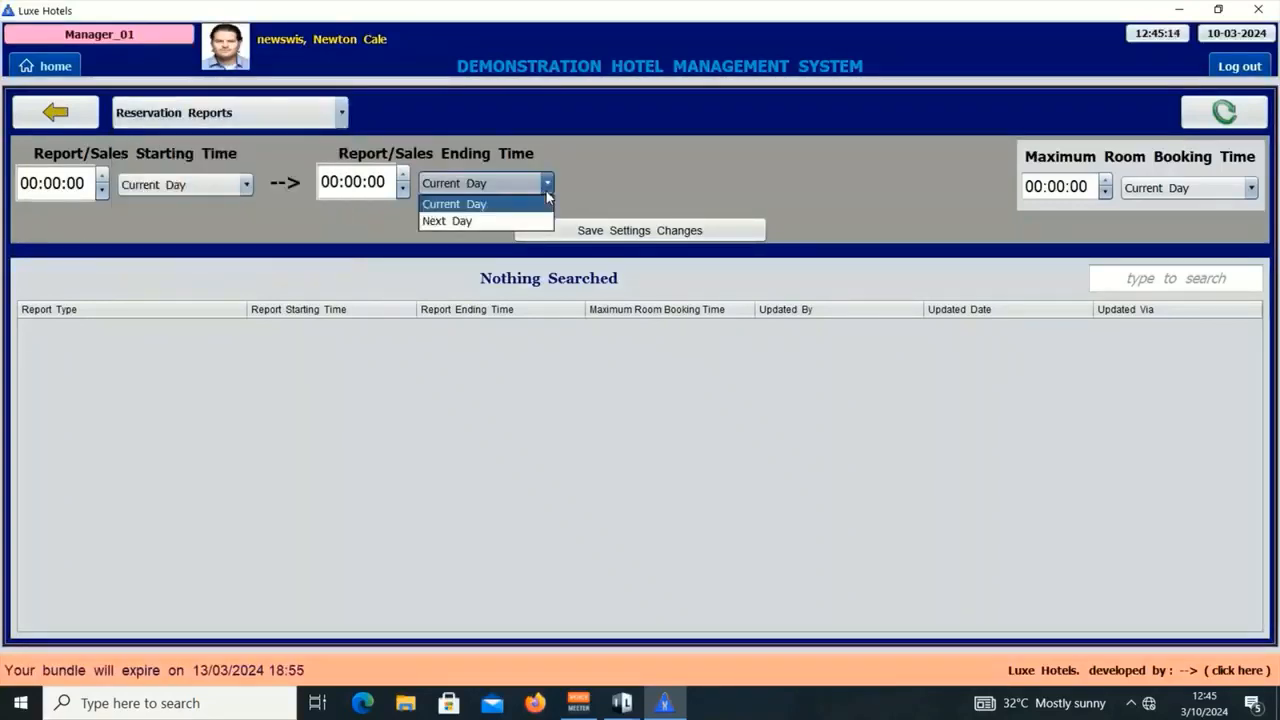
{"action": "left_click", "coordinate": [626, 187]}
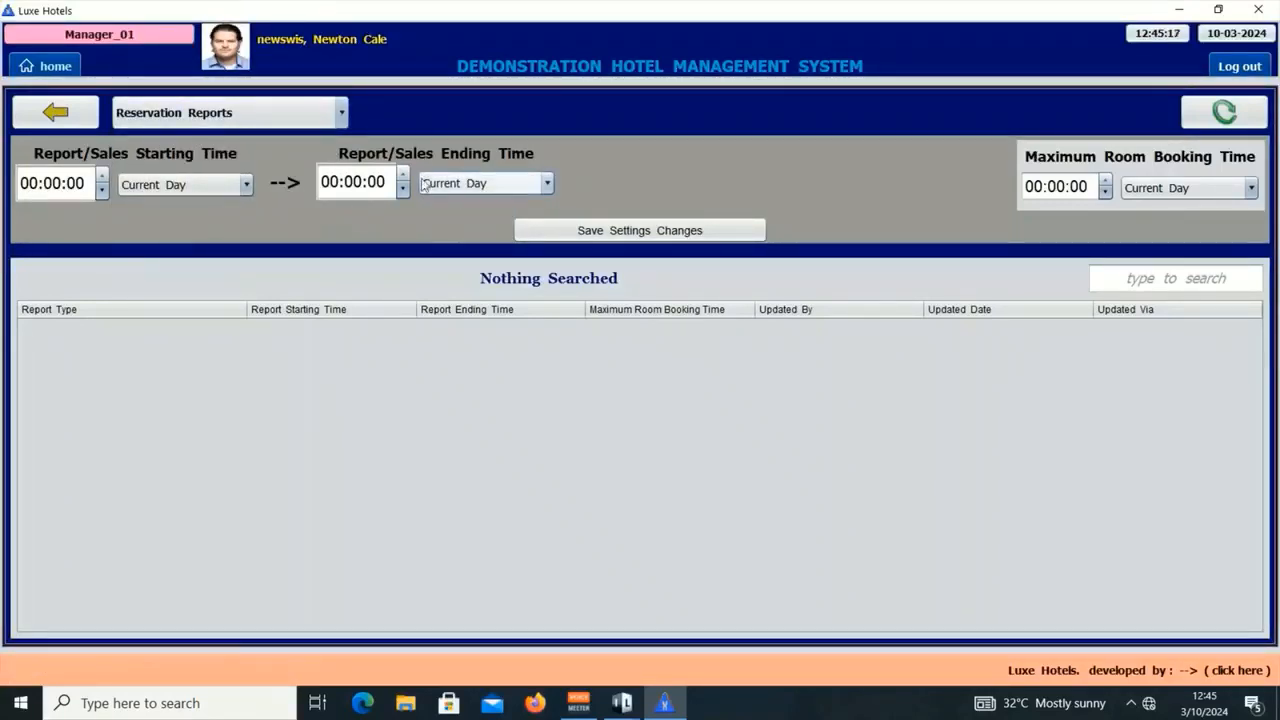
{"action": "left_click", "coordinate": [268, 116]}
{"action": "left_click", "coordinate": [254, 141]}
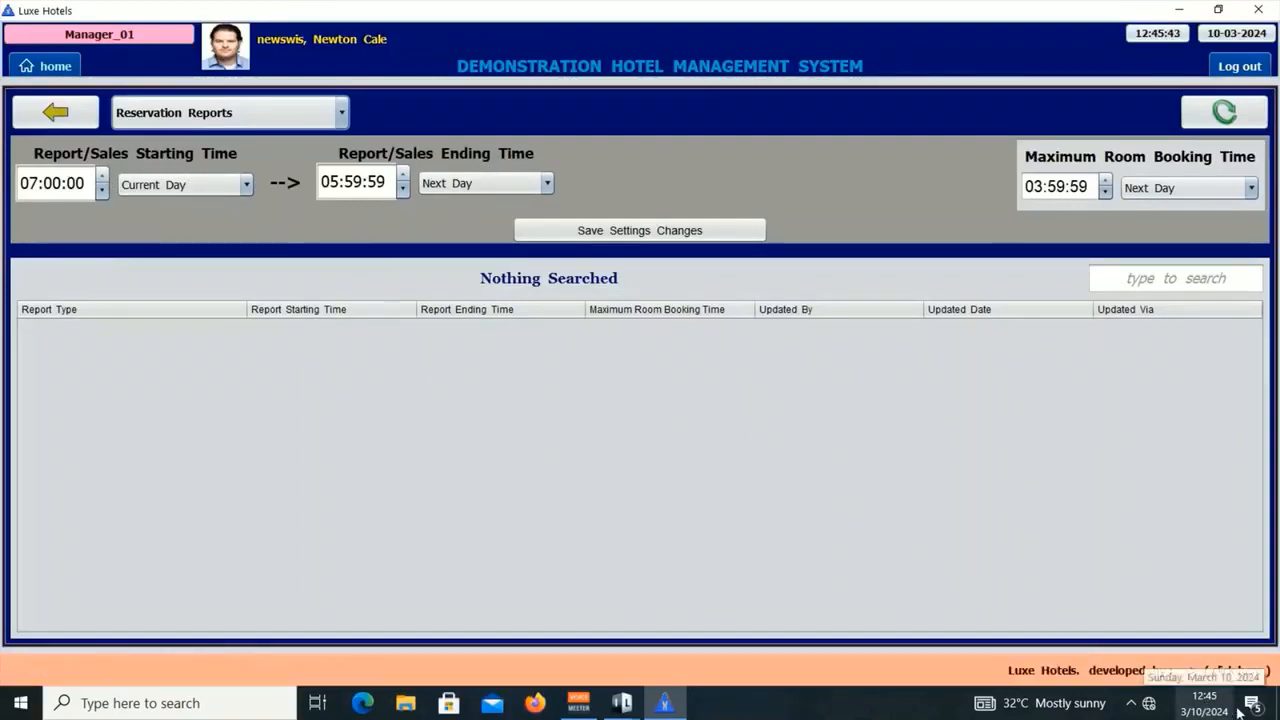
{"action": "mouse_move", "coordinate": [1213, 706]}
Step: Raise the Reservation Reports starting hour to 14:00:00
{"action": "left_click", "coordinate": [103, 174]}
{"action": "left_click", "coordinate": [103, 174]}
{"action": "left_click", "coordinate": [103, 174]}
{"action": "left_click", "coordinate": [103, 174]}
{"action": "left_click", "coordinate": [103, 174]}
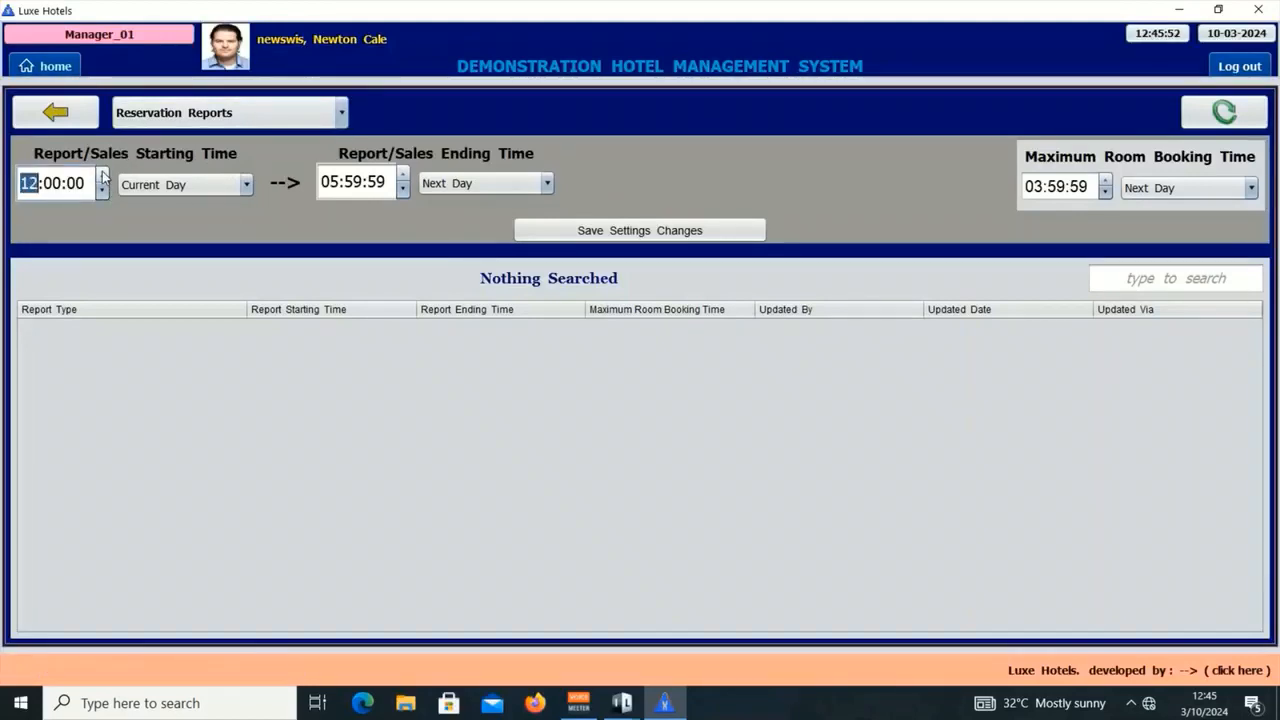
{"action": "left_click", "coordinate": [103, 174]}
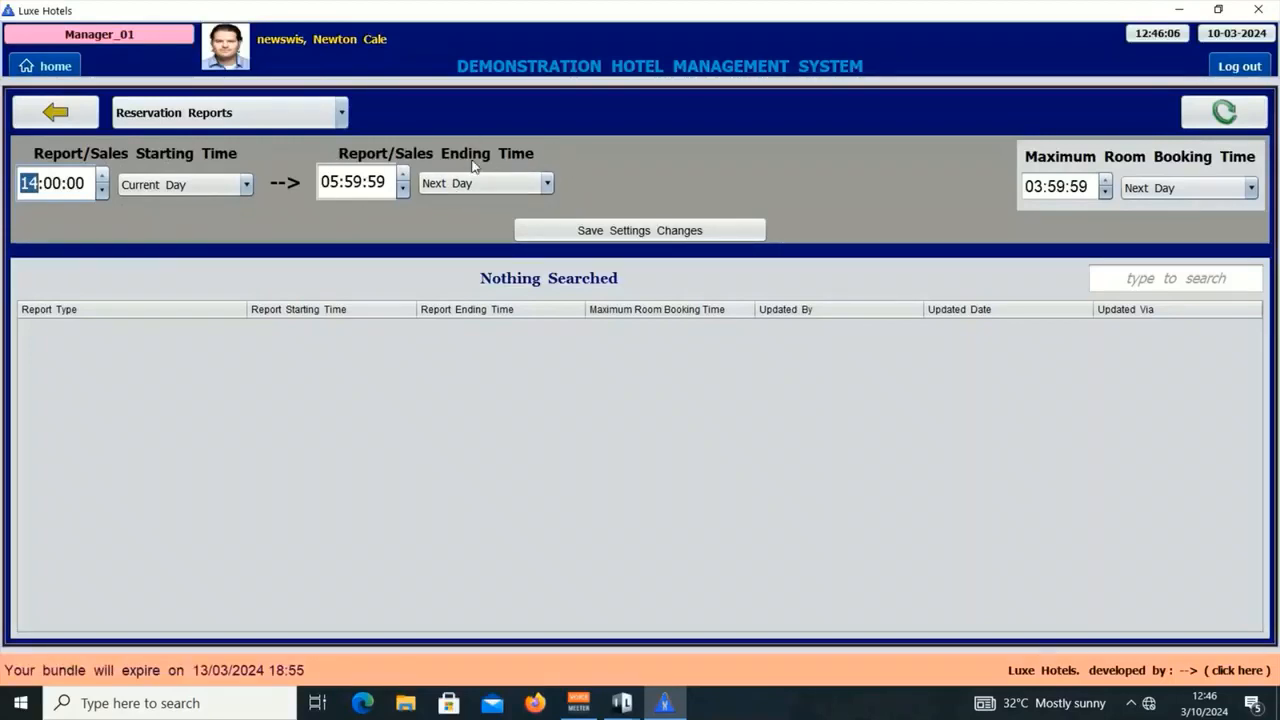
Step: Save the settings change, authorising with the PIN, and dismiss the success message
{"action": "left_click", "coordinate": [630, 231]}
{"action": "left_click", "coordinate": [518, 256]}
{"action": "left_click", "coordinate": [523, 300]}
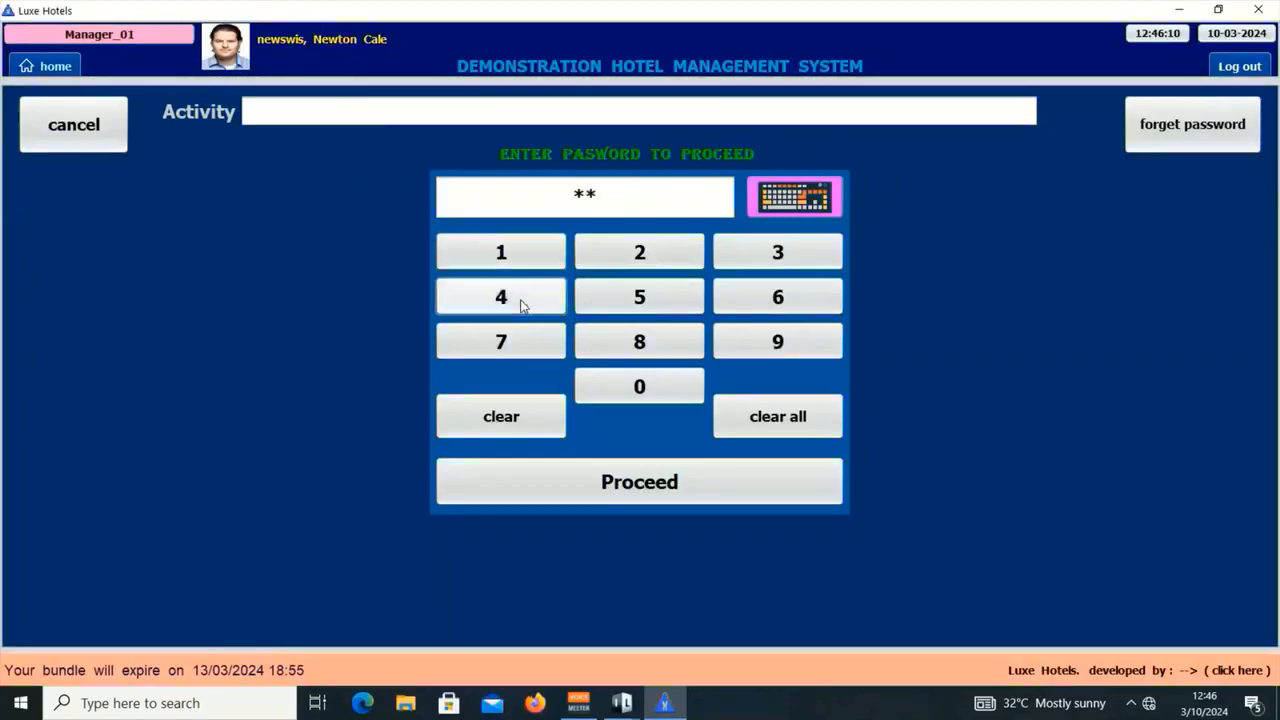
{"action": "left_click", "coordinate": [760, 257]}
{"action": "left_click", "coordinate": [770, 295]}
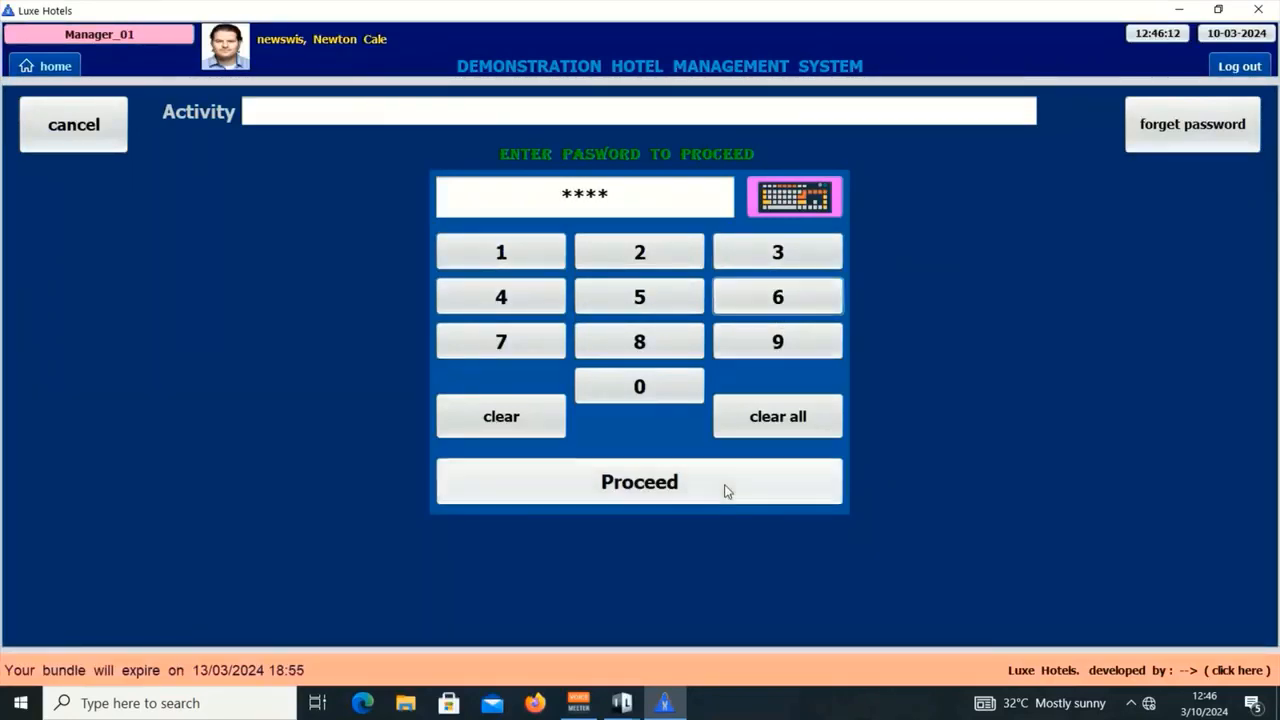
{"action": "left_click", "coordinate": [726, 487]}
{"action": "left_click", "coordinate": [700, 440]}
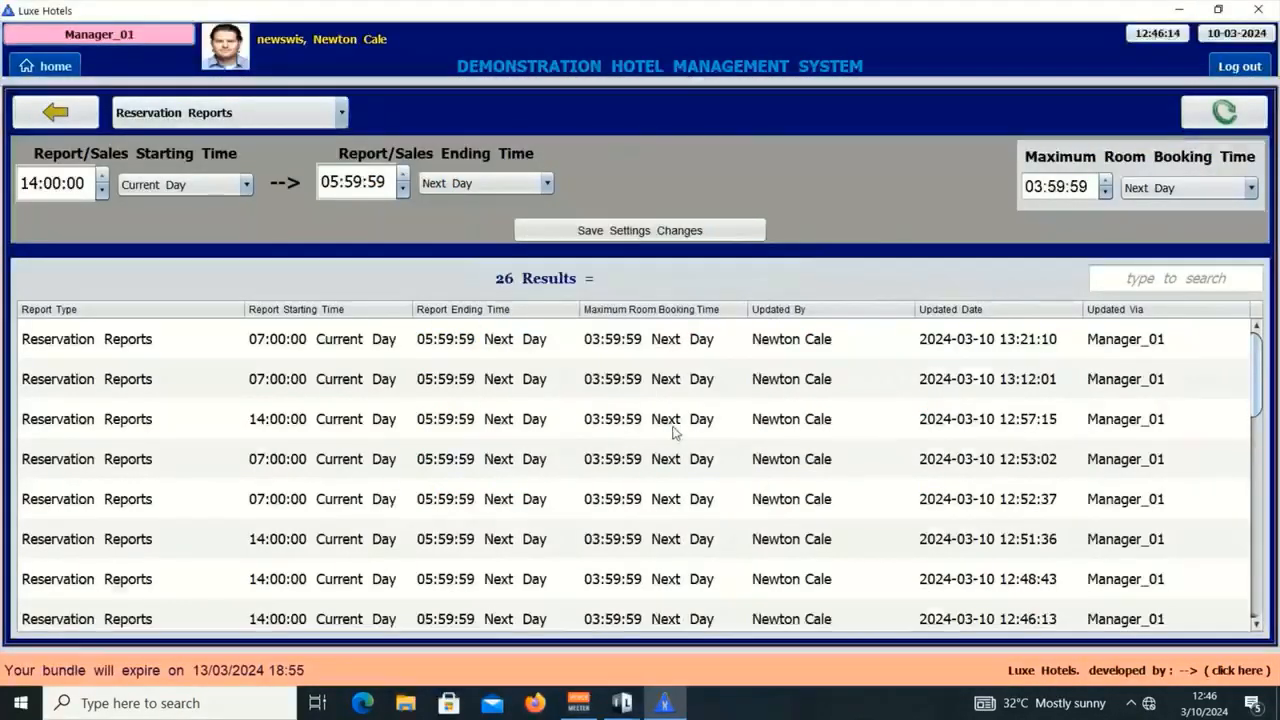
Step: Minimize the Luxe Hotels manager window to reveal the Reservation_01 login screen
{"action": "left_click", "coordinate": [1180, 9]}
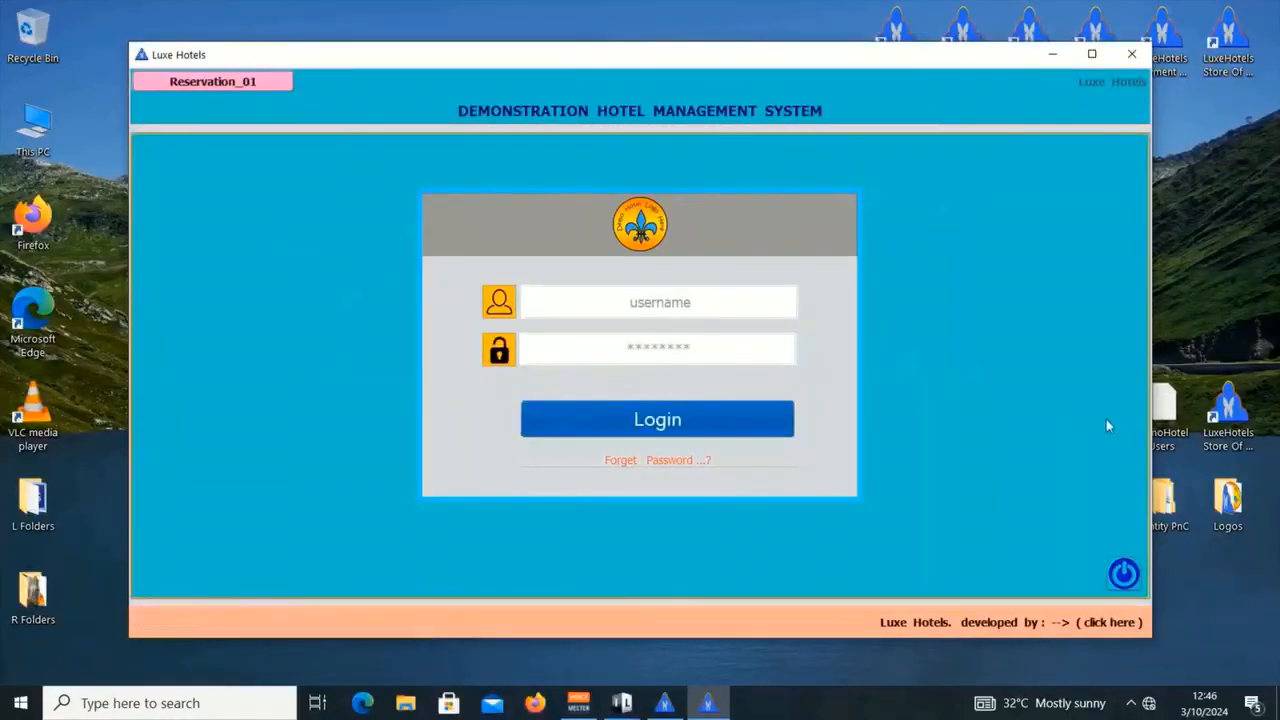
{"action": "left_click", "coordinate": [1166, 418]}
{"action": "double_click", "coordinate": [1166, 418]}
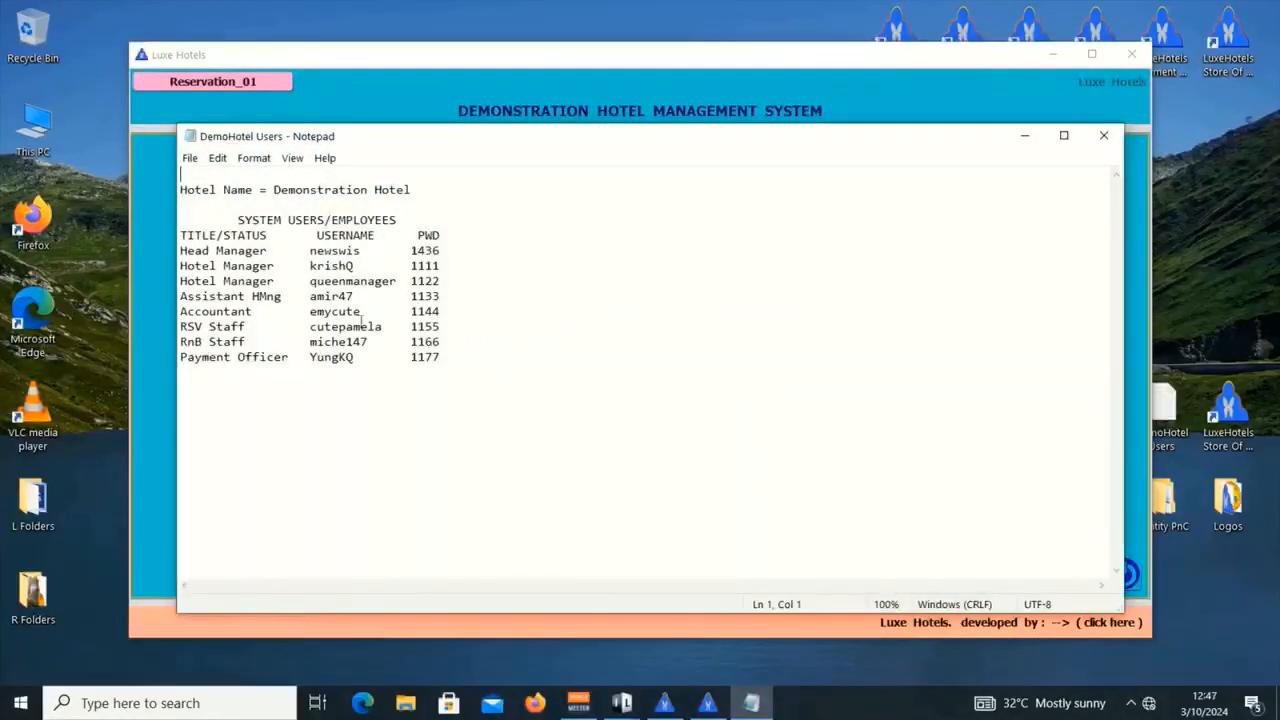
{"action": "left_click_drag", "start_coordinate": [383, 329], "coordinate": [317, 329]}
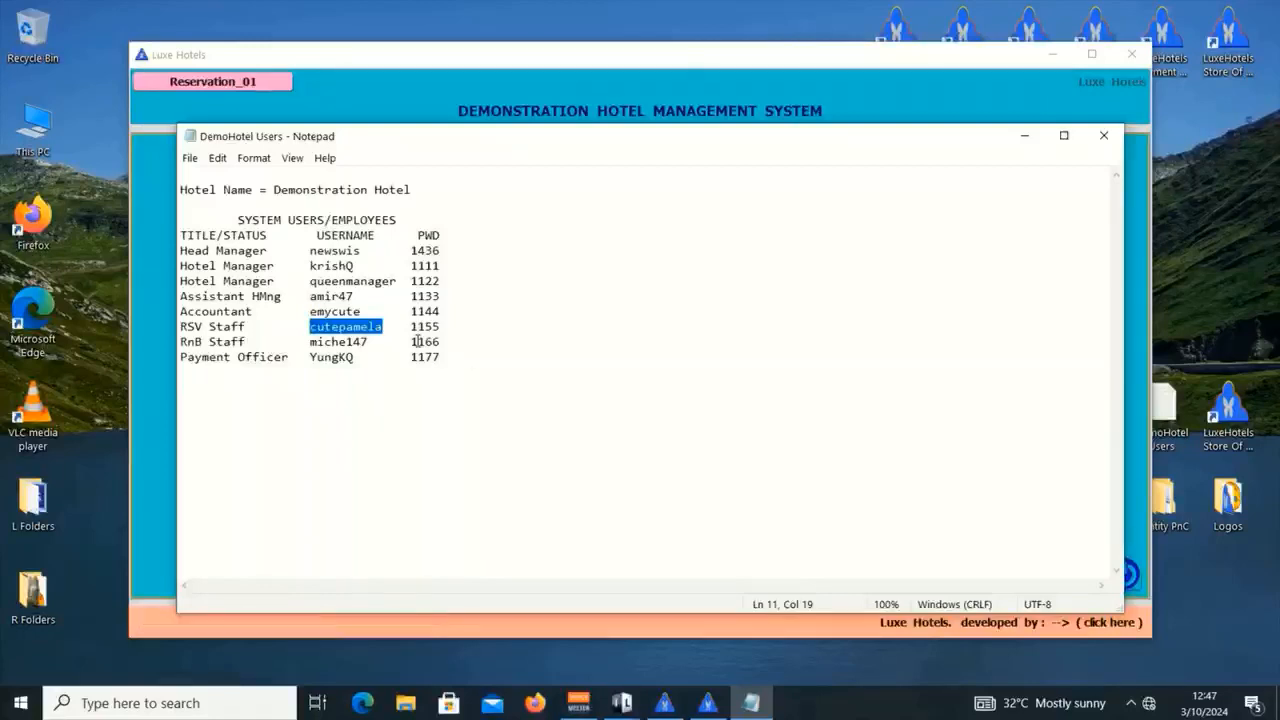
{"action": "left_click", "coordinate": [1104, 135]}
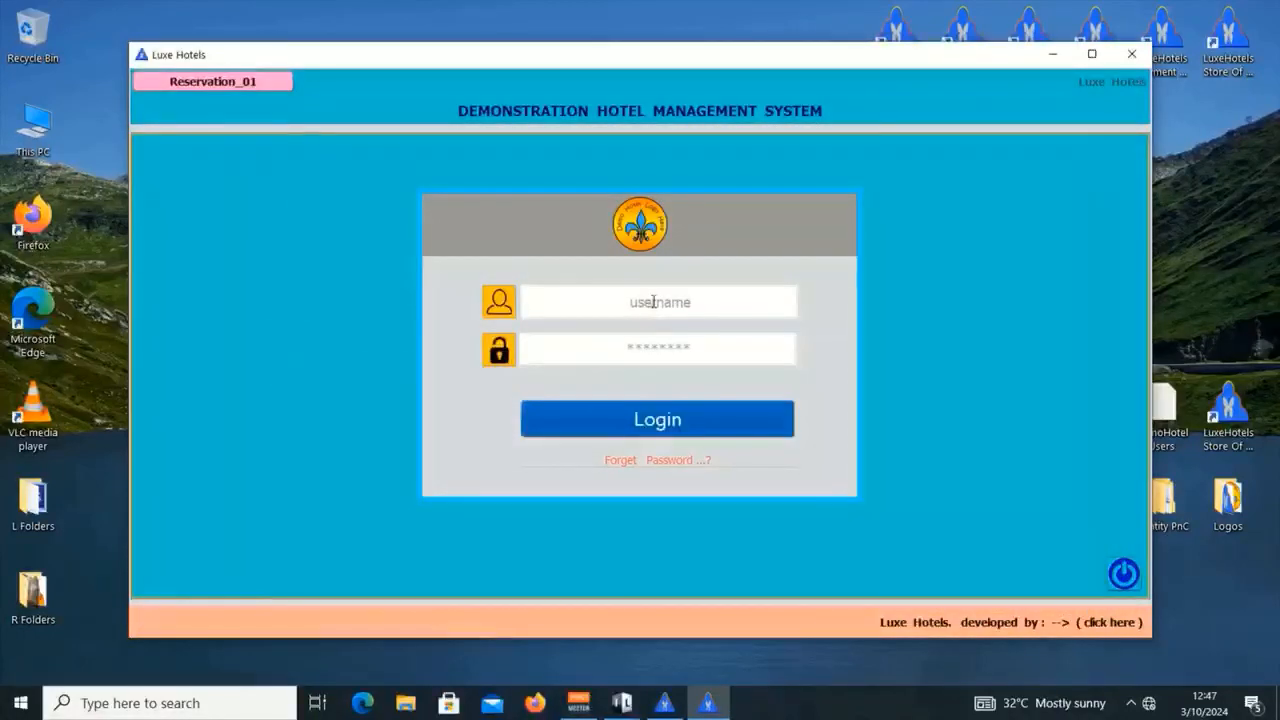
Step: Log in with the reservation staff account and open the Rooms booking form at Customer Full Name
{"action": "left_click", "coordinate": [655, 301]}
{"action": "key", "text": "ctrl+v"}
{"action": "left_click", "coordinate": [676, 350]}
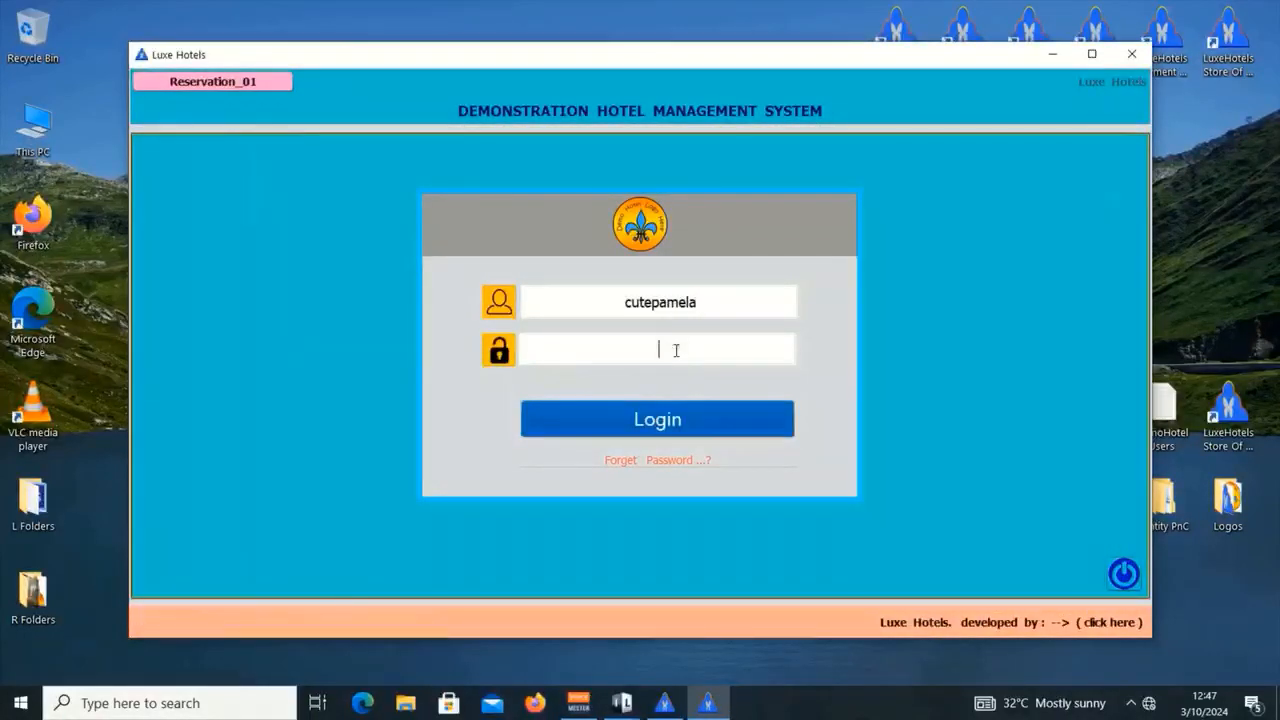
{"action": "type", "text": "**"}
{"action": "key", "text": "Return"}
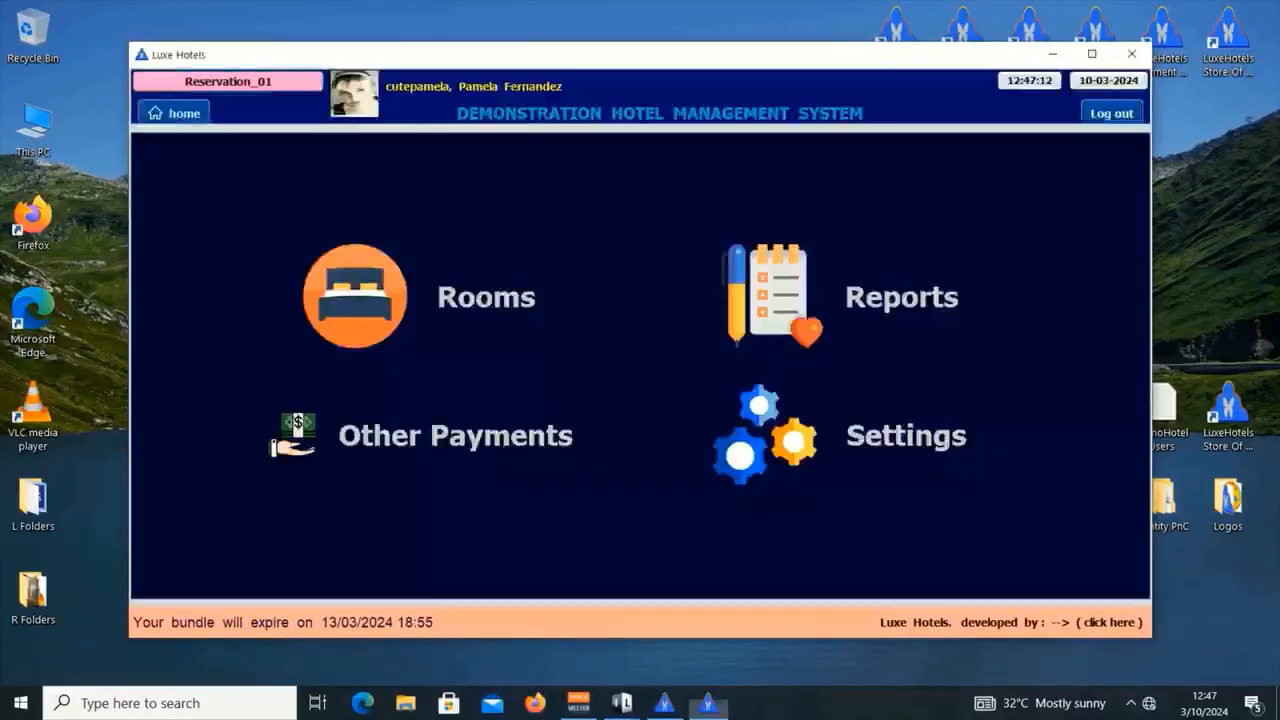
{"action": "left_click", "coordinate": [474, 298]}
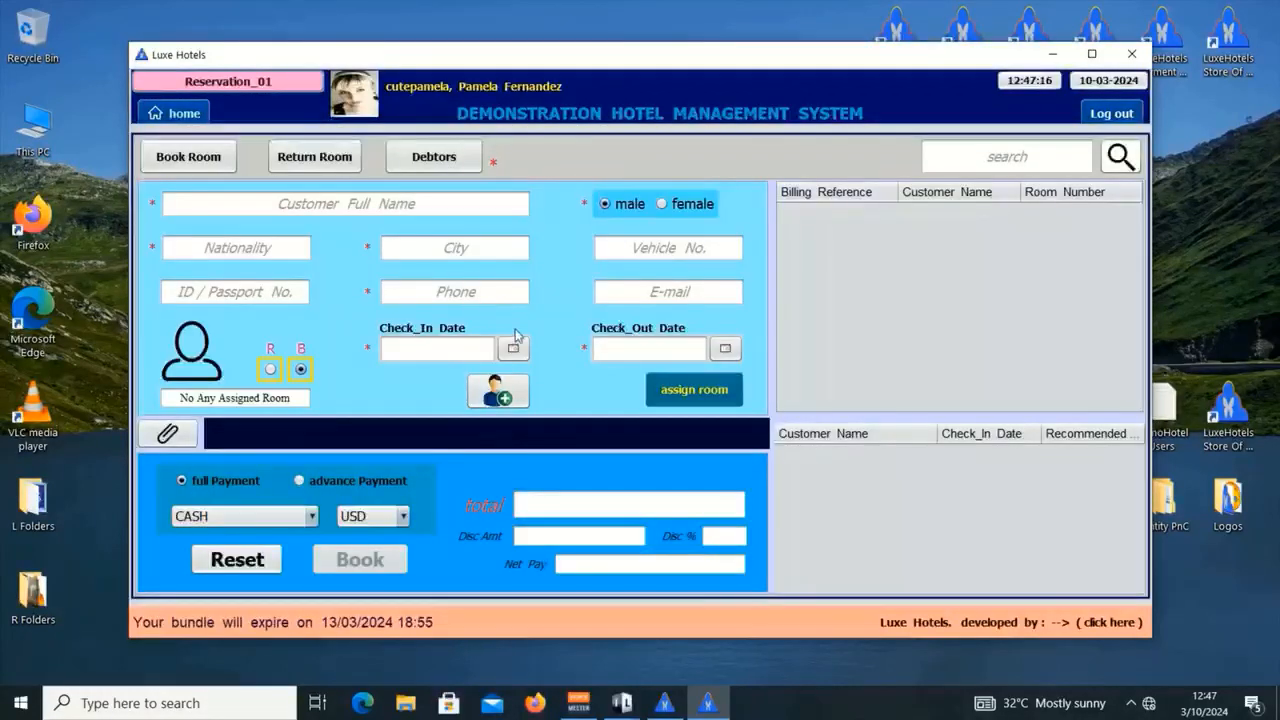
{"action": "left_click", "coordinate": [410, 205]}
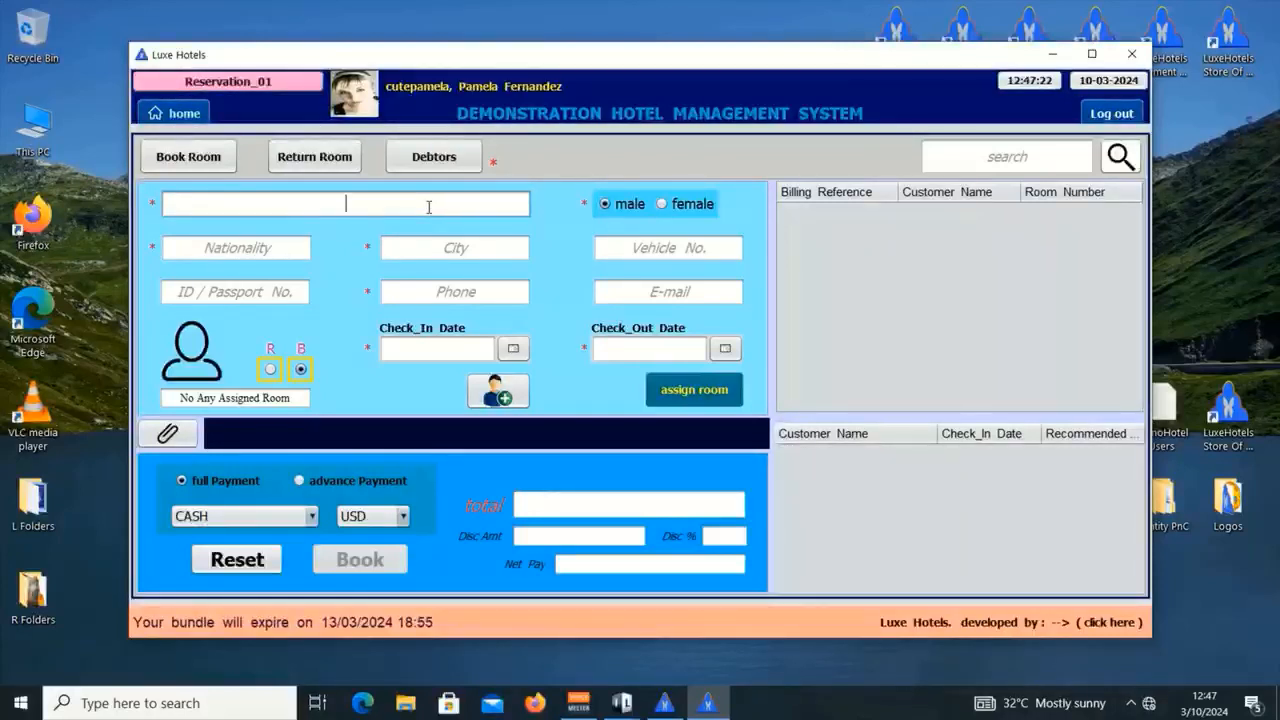
Step: View the ID Card Female 01 image in Identity PnC Customers, then close the image and folder
{"action": "double_click", "coordinate": [1170, 505]}
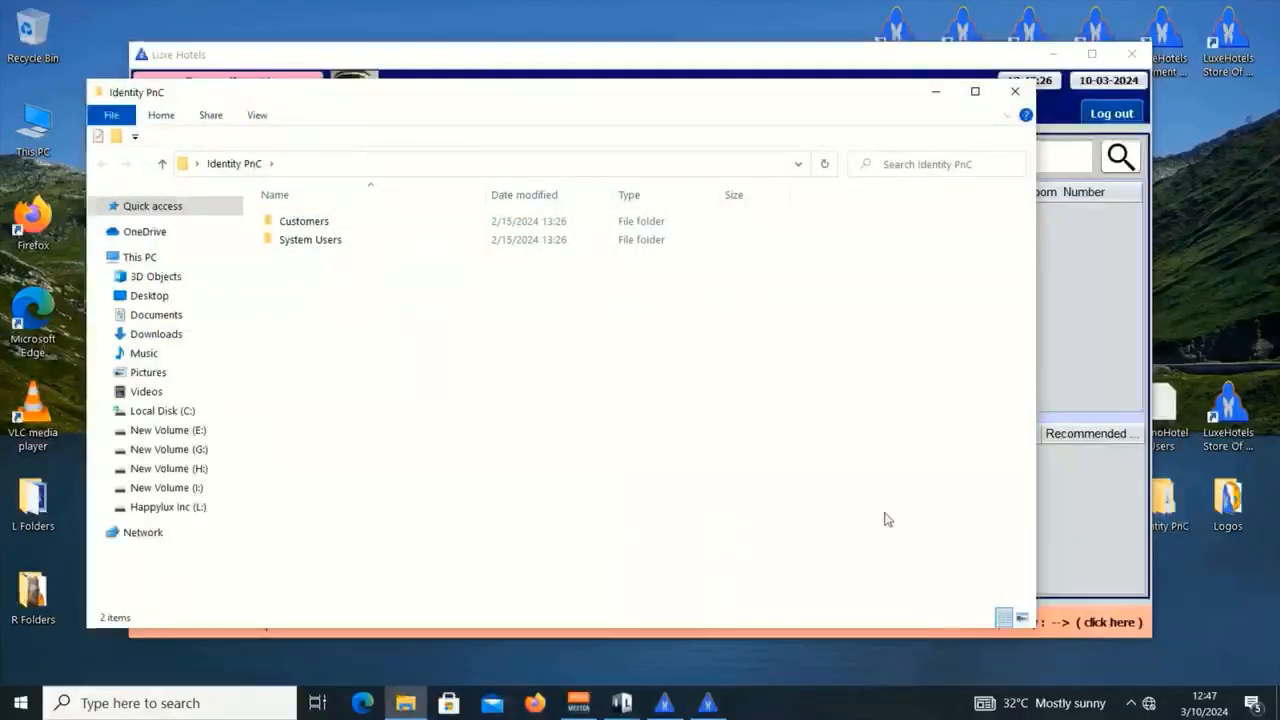
{"action": "double_click", "coordinate": [307, 228]}
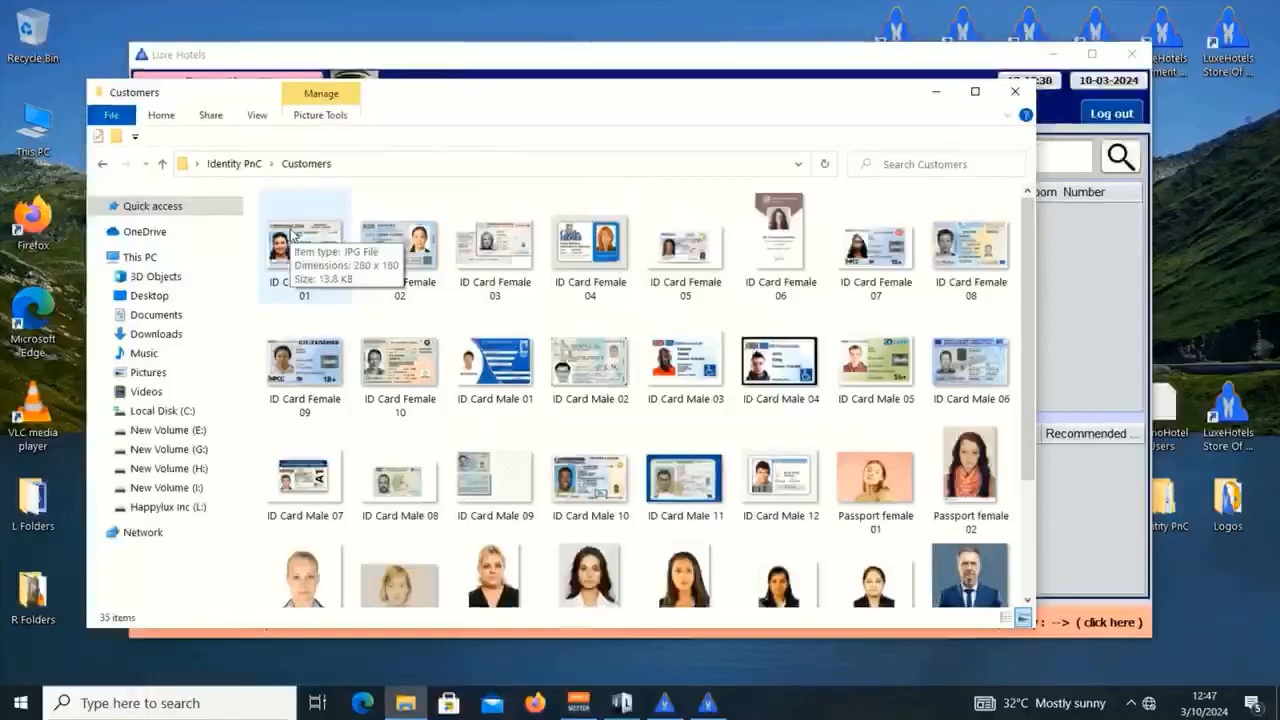
{"action": "left_click", "coordinate": [318, 241]}
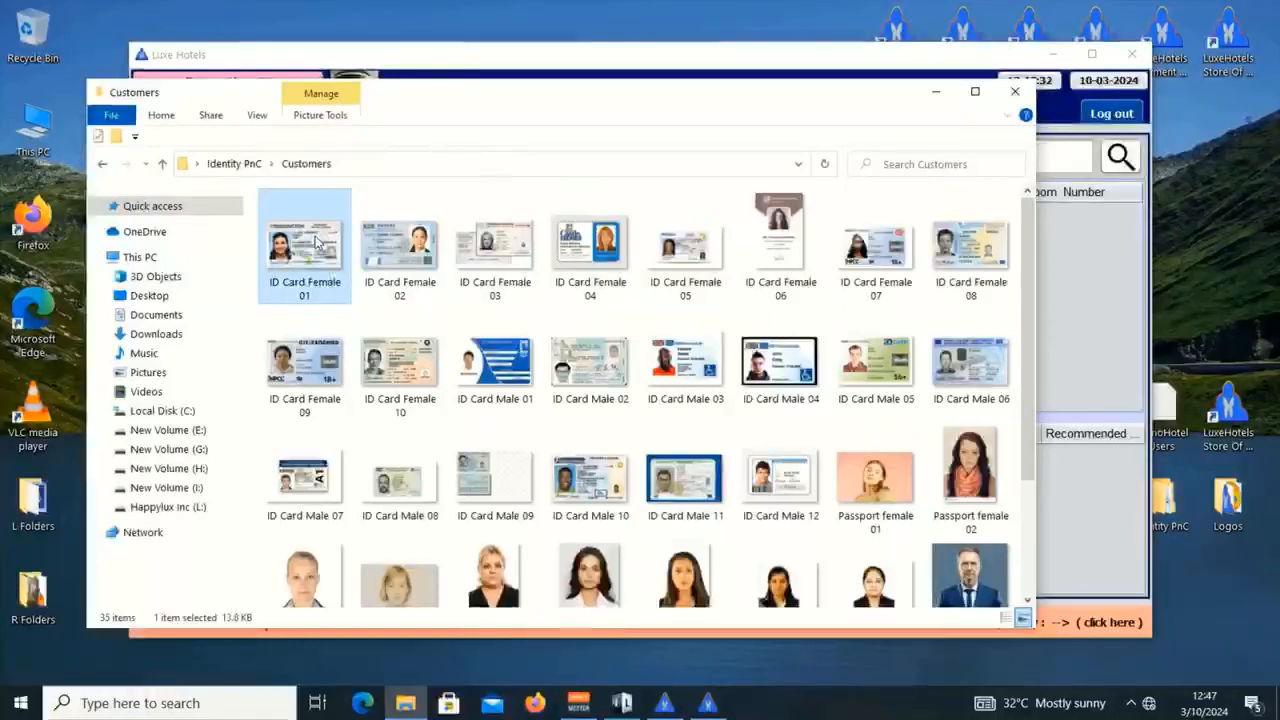
{"action": "double_click", "coordinate": [316, 241]}
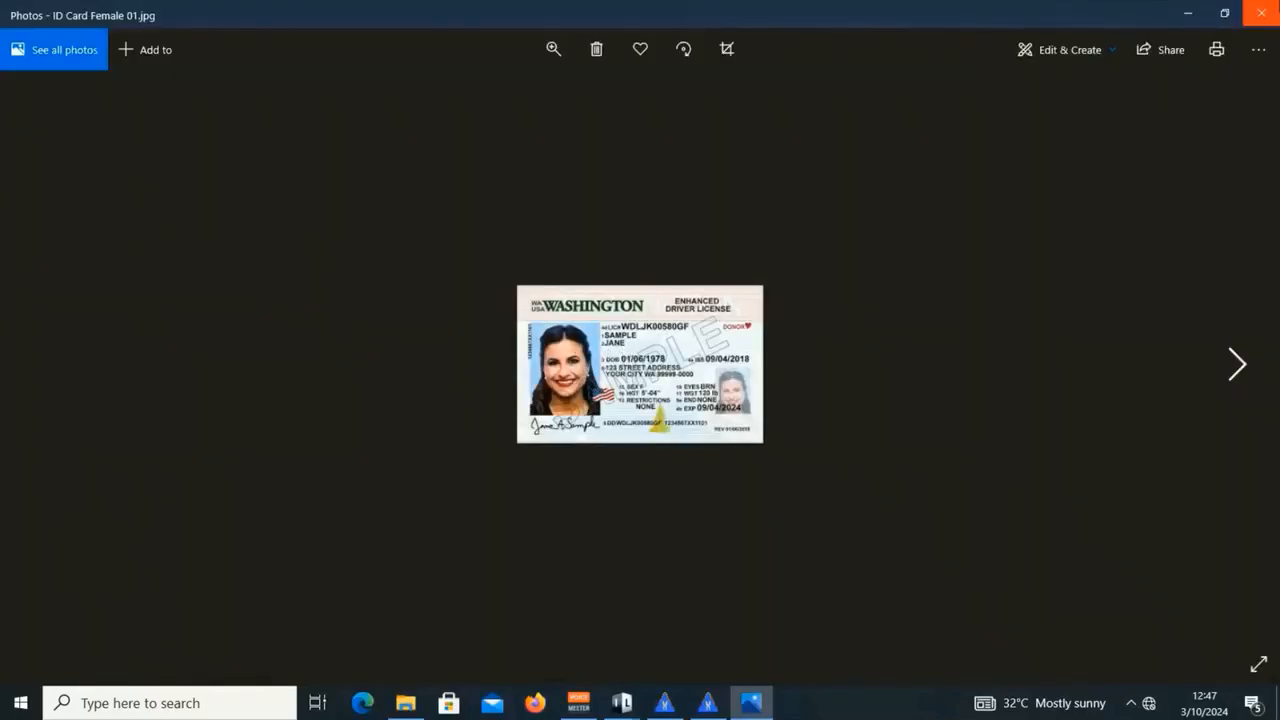
{"action": "left_click", "coordinate": [1264, 14]}
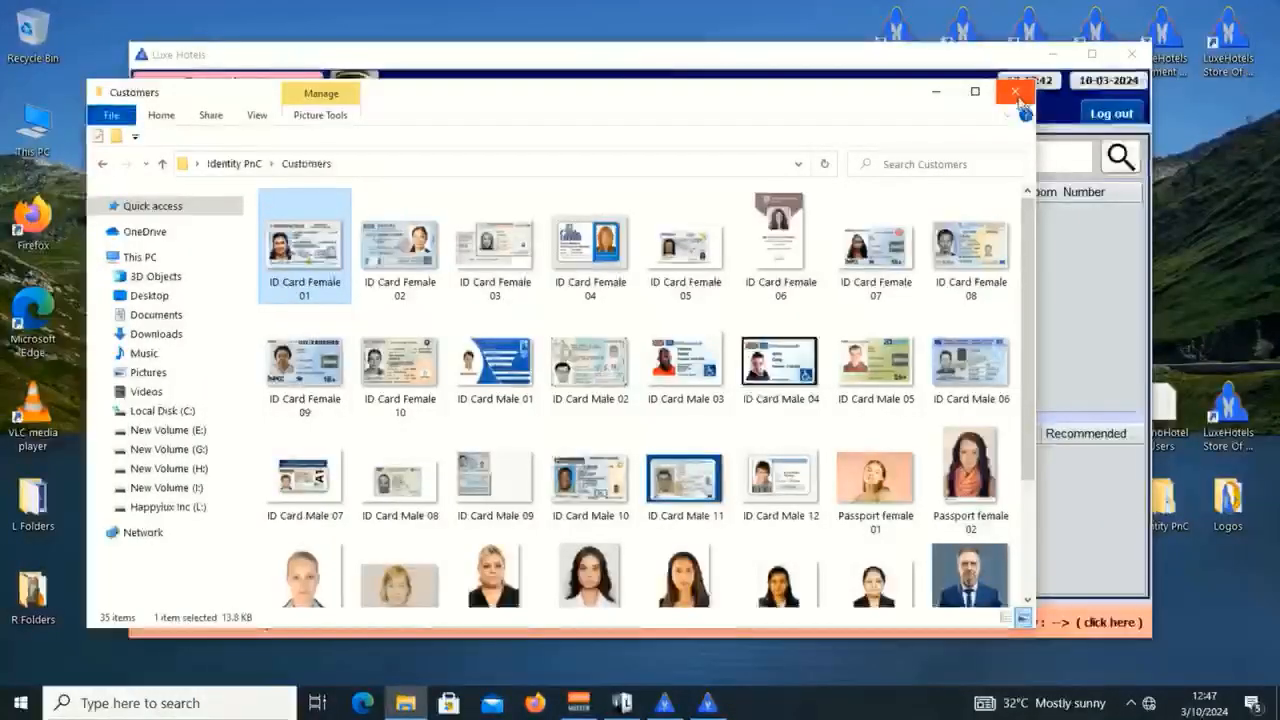
{"action": "left_click", "coordinate": [1015, 91]}
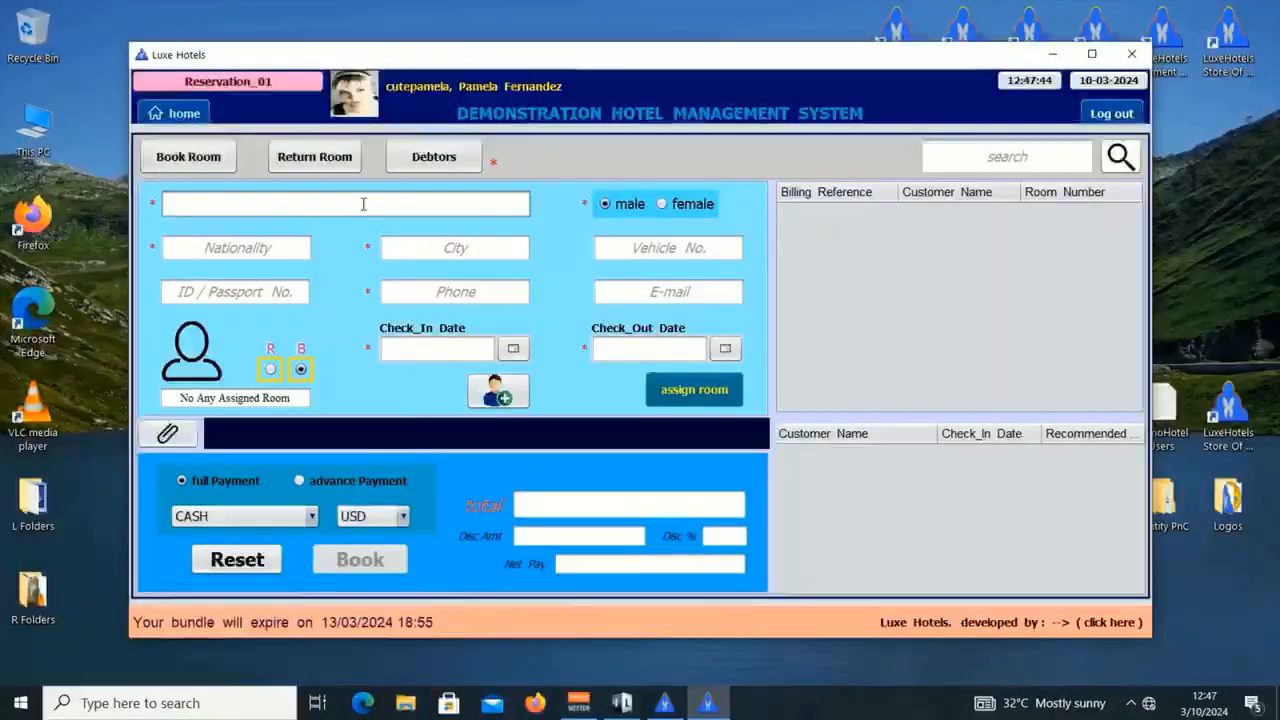
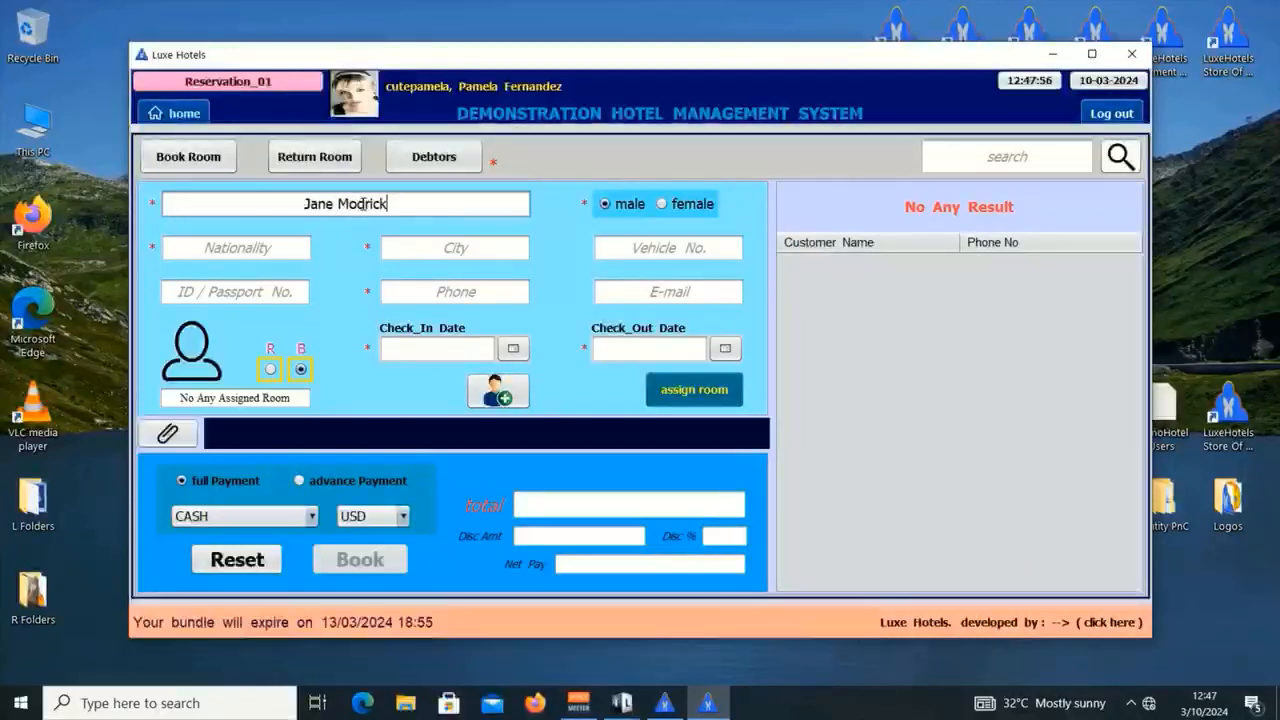
Step: Enter the customer's full name, select female, and choose UNITED STATES OF AMERICA as nationality, then trim it with Backspace
{"action": "left_click", "coordinate": [662, 204]}
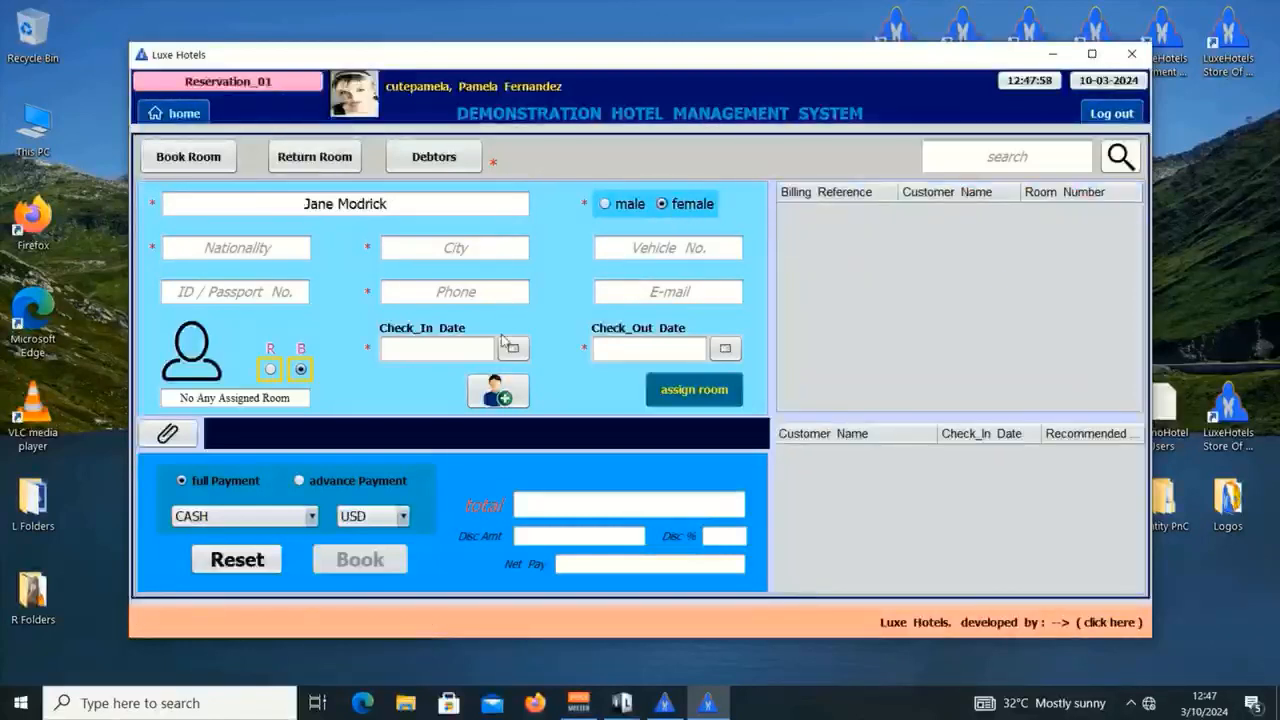
{"action": "left_click", "coordinate": [245, 249]}
{"action": "type", "text": "u"}
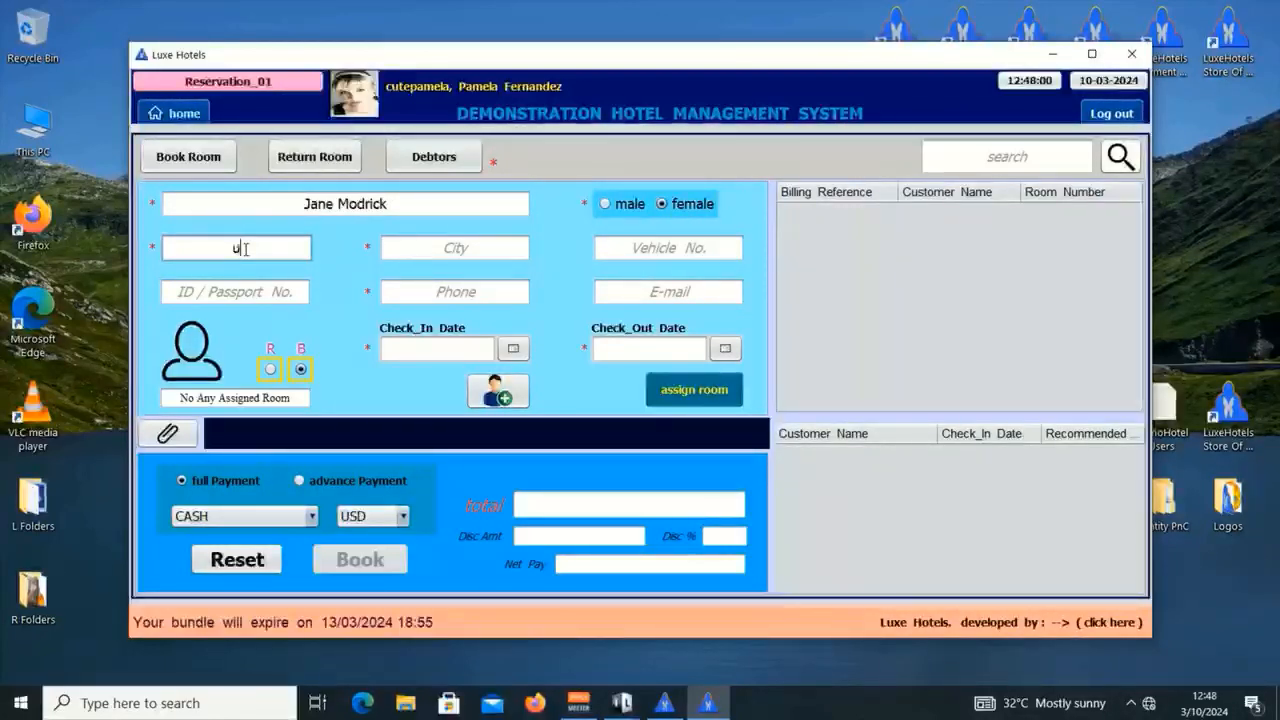
{"action": "left_click", "coordinate": [848, 268]}
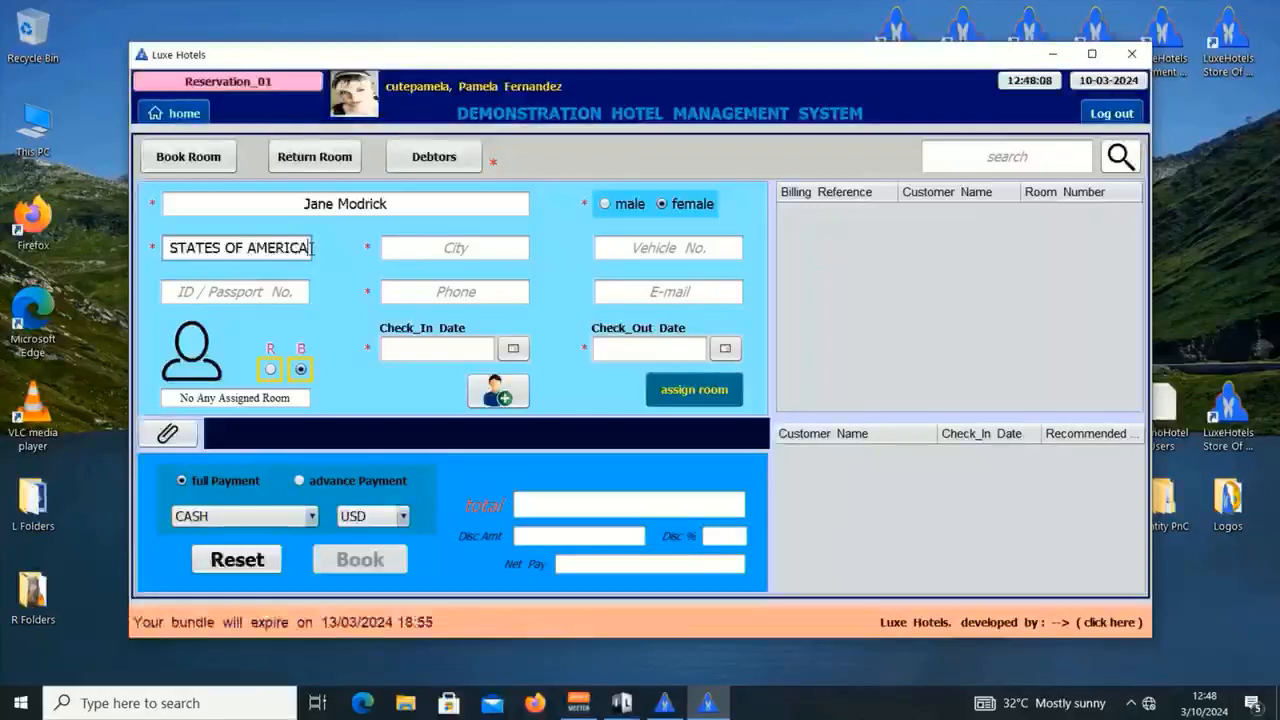
{"action": "key", "text": "BackSpace"}
{"action": "key", "text": "BackSpace"}
{"action": "key", "text": "BackSpace"}
{"action": "key", "text": "BackSpace"}
{"action": "key", "text": "BackSpace"}
{"action": "key", "text": "BackSpace"}
{"action": "key", "text": "BackSpace"}
{"action": "key", "text": "BackSpace"}
{"action": "key", "text": "BackSpace"}
{"action": "key", "text": "BackSpace"}
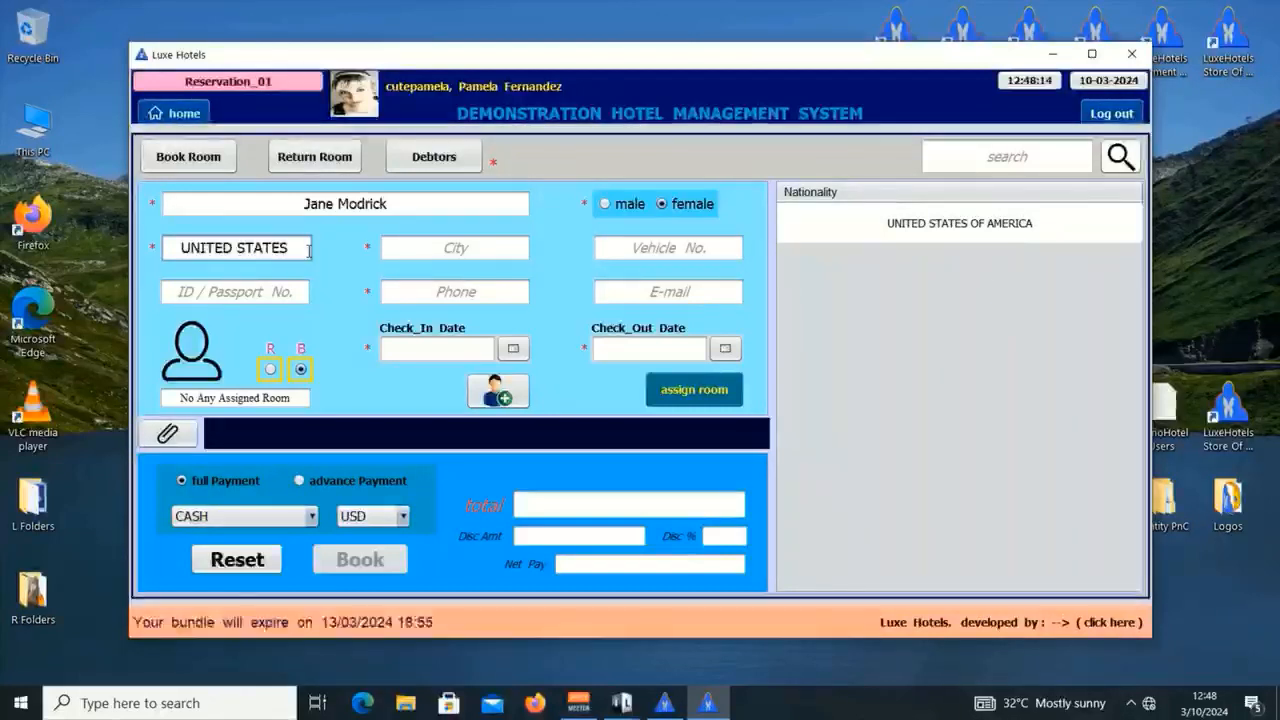
Step: Trim the nationality entry further and select most of the customer's name
{"action": "key", "text": "BackSpace"}
{"action": "key", "text": "BackSpace"}
{"action": "key", "text": "BackSpace"}
{"action": "key", "text": "BackSpace"}
{"action": "key", "text": "BackSpace"}
{"action": "key", "text": "BackSpace"}
{"action": "key", "text": "BackSpace"}
{"action": "key", "text": "BackSpace"}
{"action": "key", "text": "BackSpace"}
{"action": "key", "text": "BackSpace"}
{"action": "key", "text": "BackSpace"}
{"action": "key", "text": "BackSpace"}
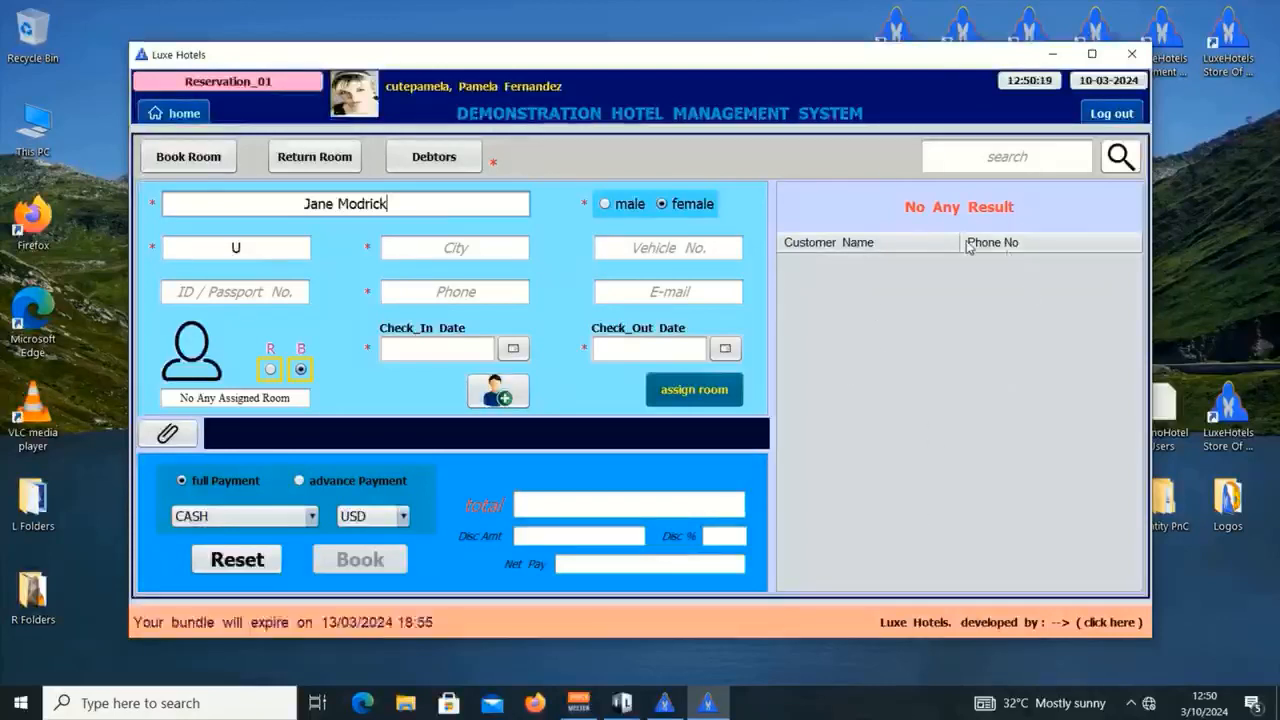
{"action": "left_click_drag", "start_coordinate": [400, 210], "coordinate": [311, 202]}
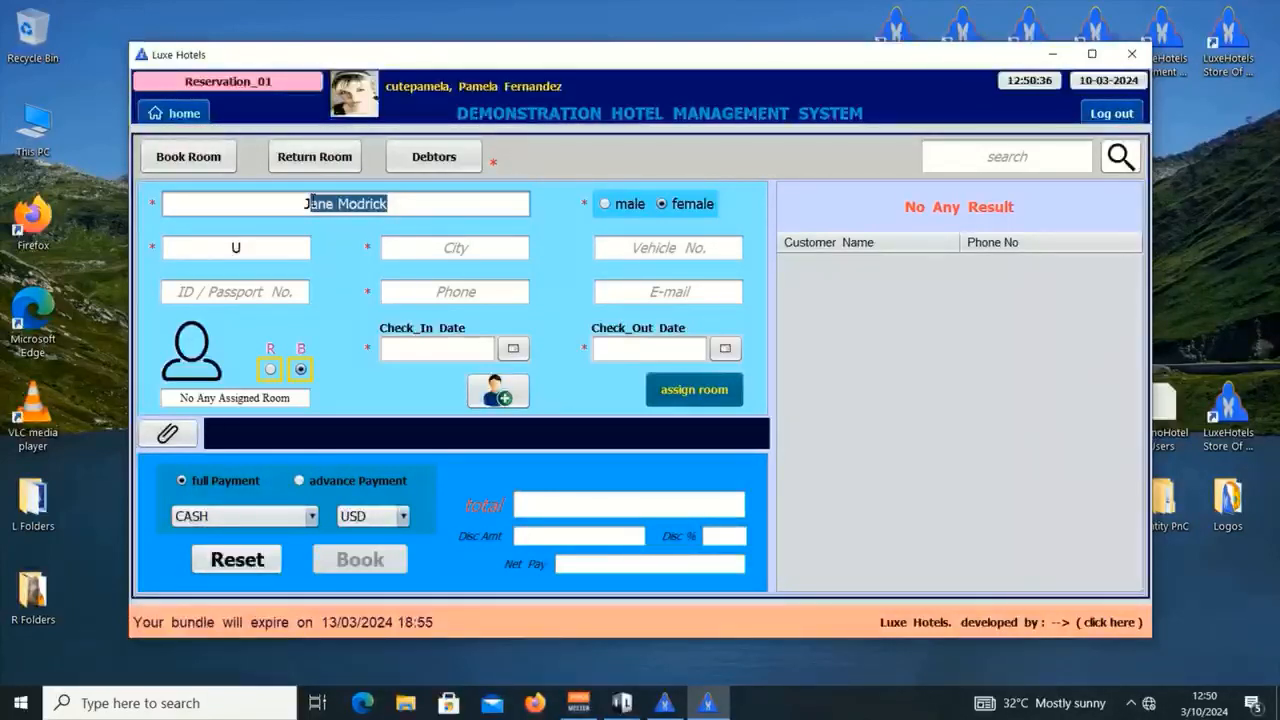
Step: Replace the name with the search 'so' and open the returning customer's DMH/RSV/001 record
{"action": "key", "text": "BackSpace"}
{"action": "key", "text": "BackSpace"}
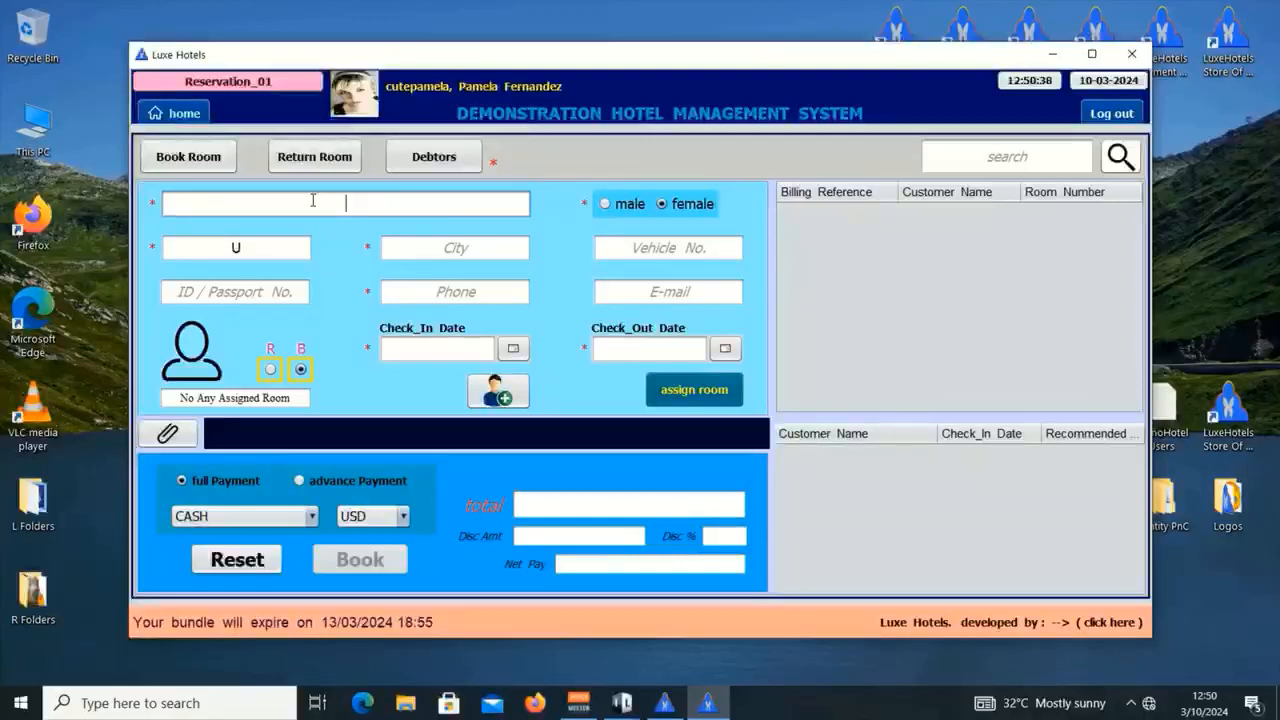
{"action": "type", "text": "so"}
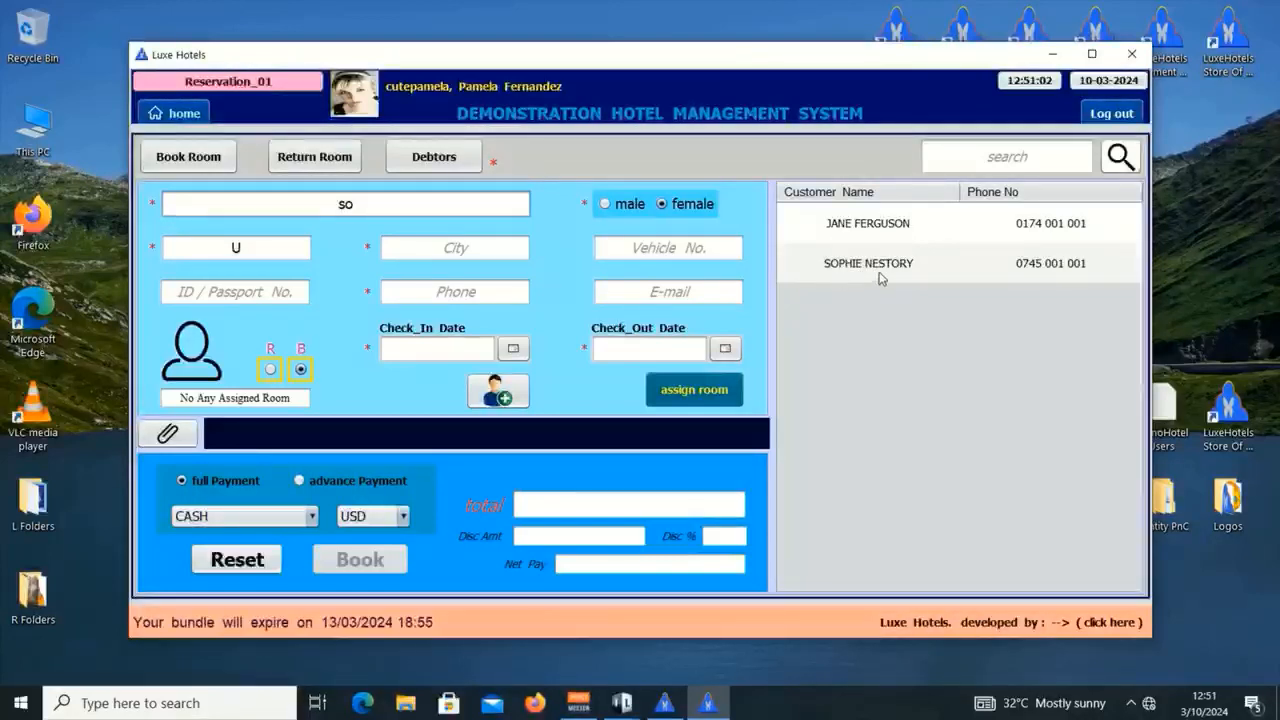
{"action": "left_click", "coordinate": [889, 268]}
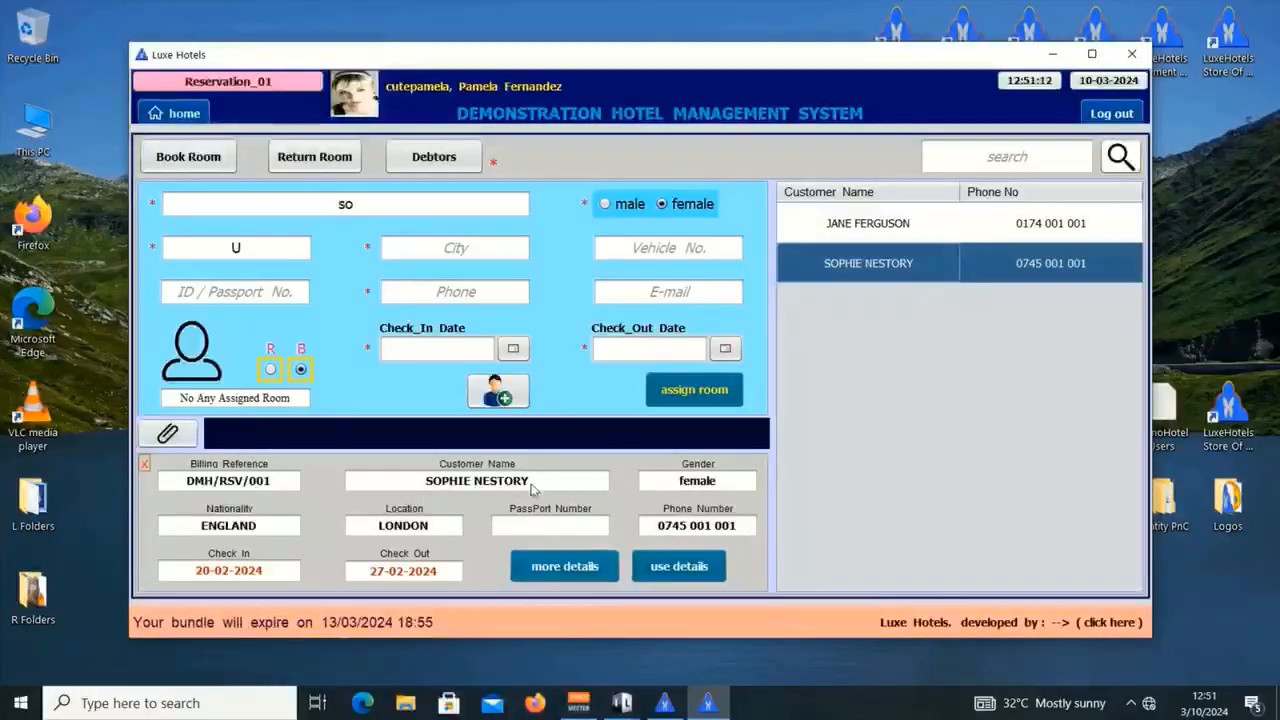
{"action": "left_click", "coordinate": [583, 567]}
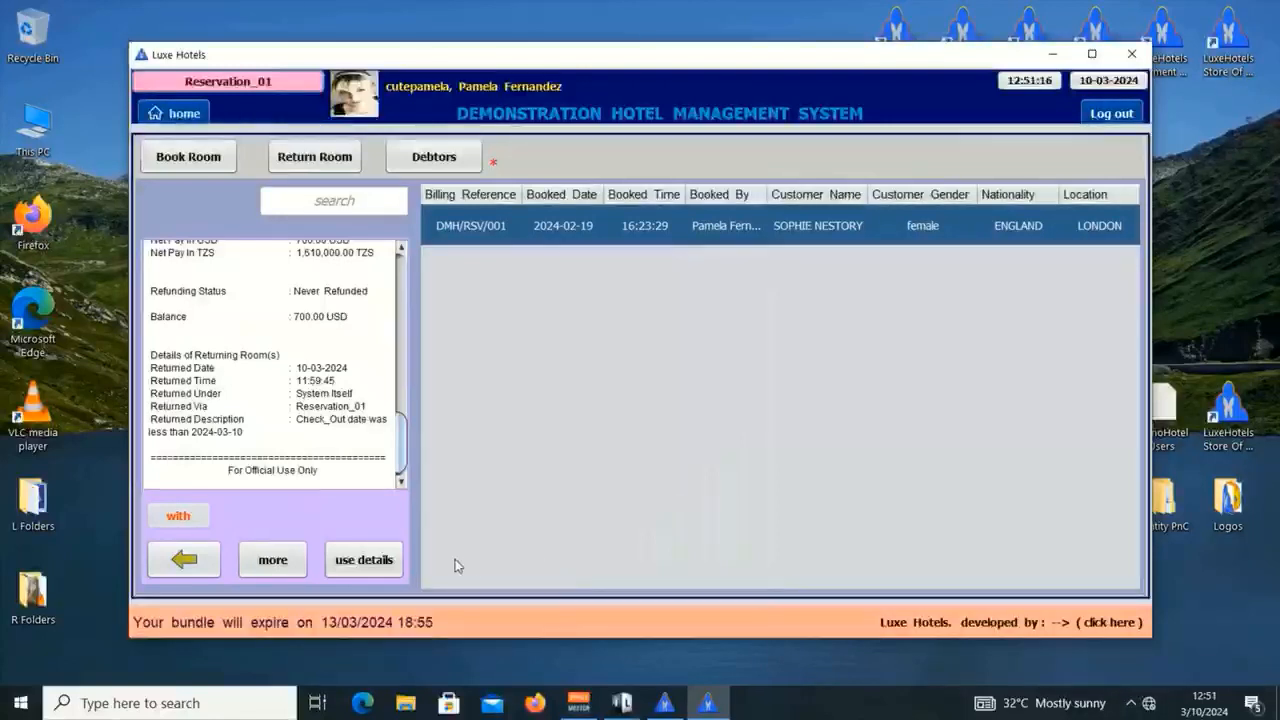
{"action": "left_click", "coordinate": [197, 560]}
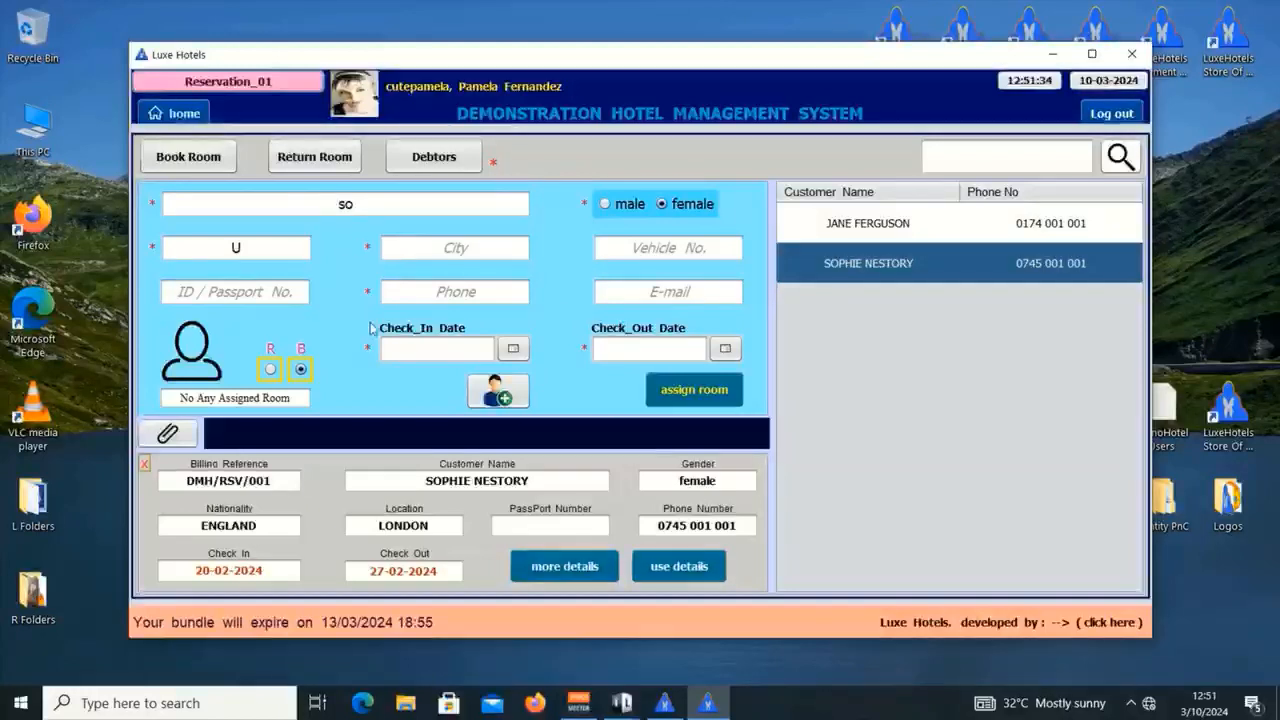
Step: Load the returning customer's details with stay Mar 10–12, 2024, then reset the form
{"action": "left_click", "coordinate": [683, 567]}
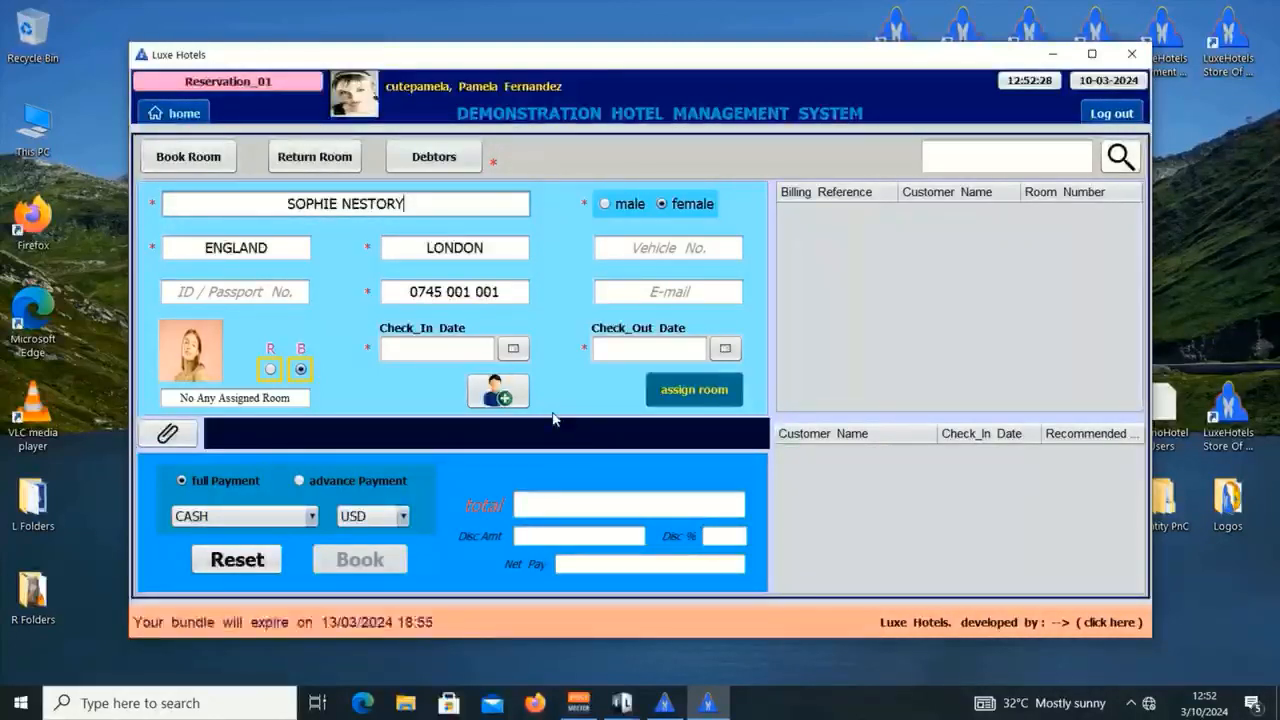
{"action": "left_click", "coordinate": [512, 348]}
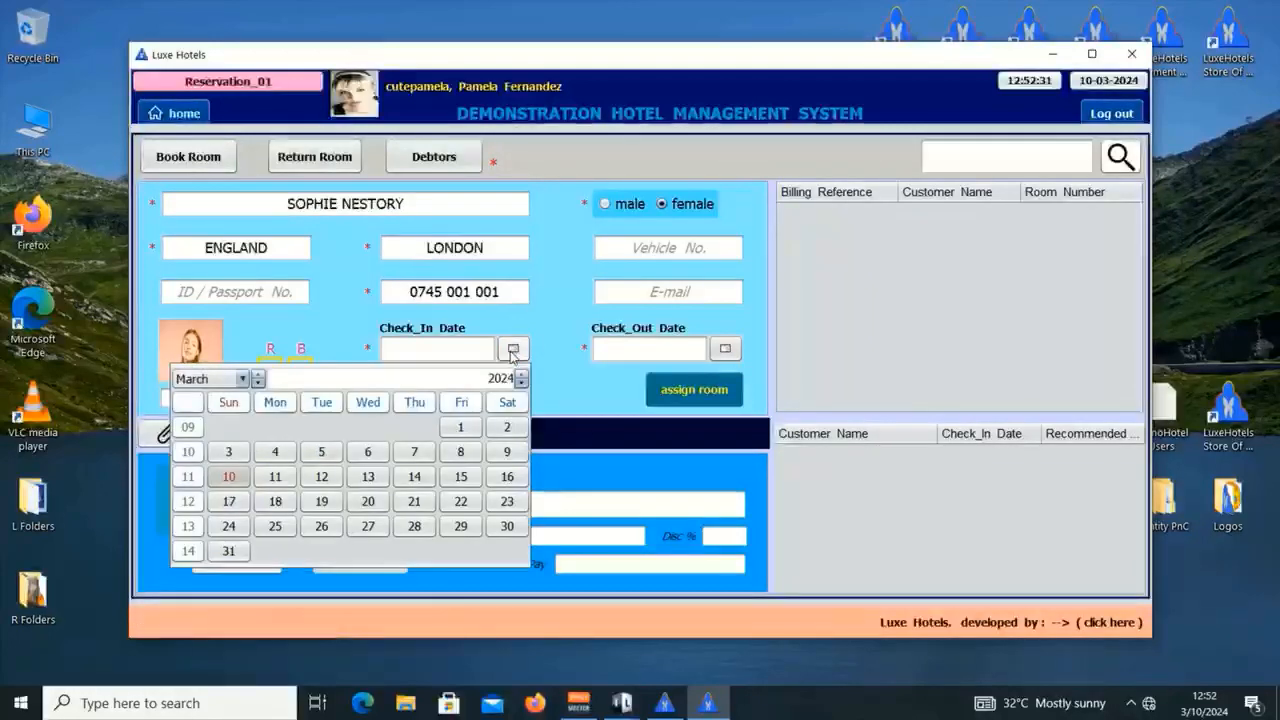
{"action": "left_click", "coordinate": [229, 477]}
{"action": "left_click", "coordinate": [725, 348]}
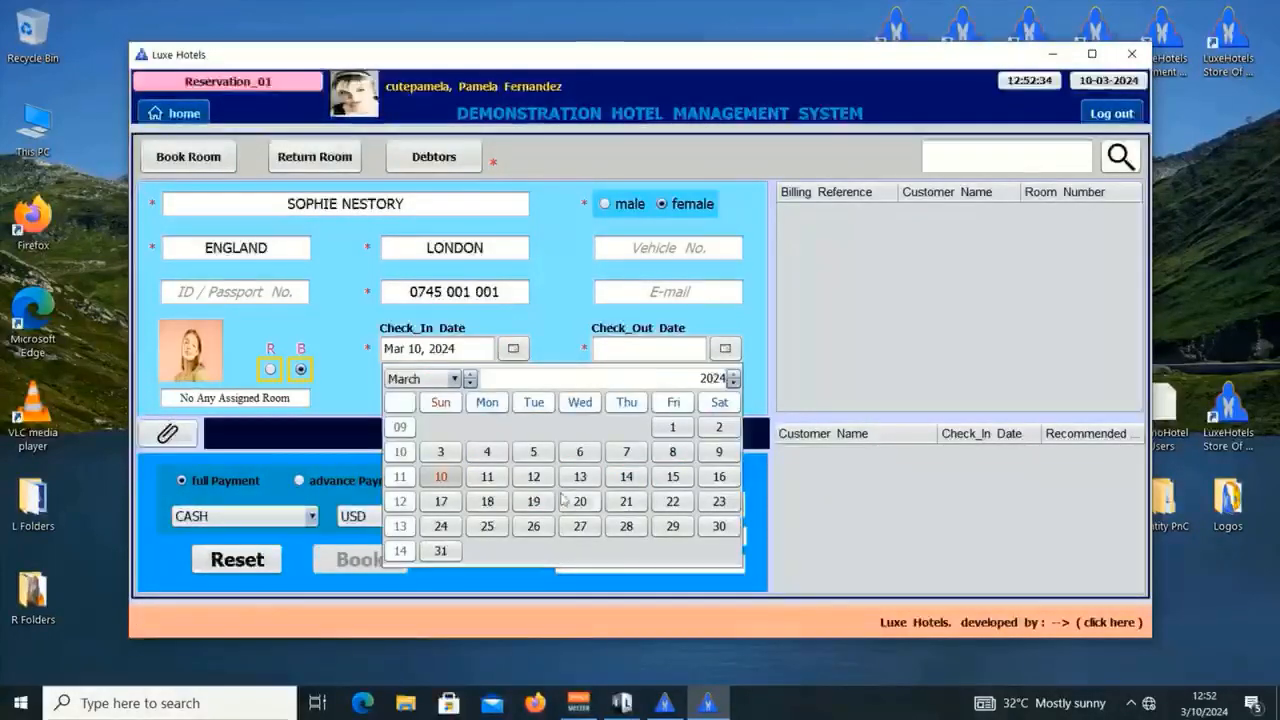
{"action": "left_click", "coordinate": [534, 477]}
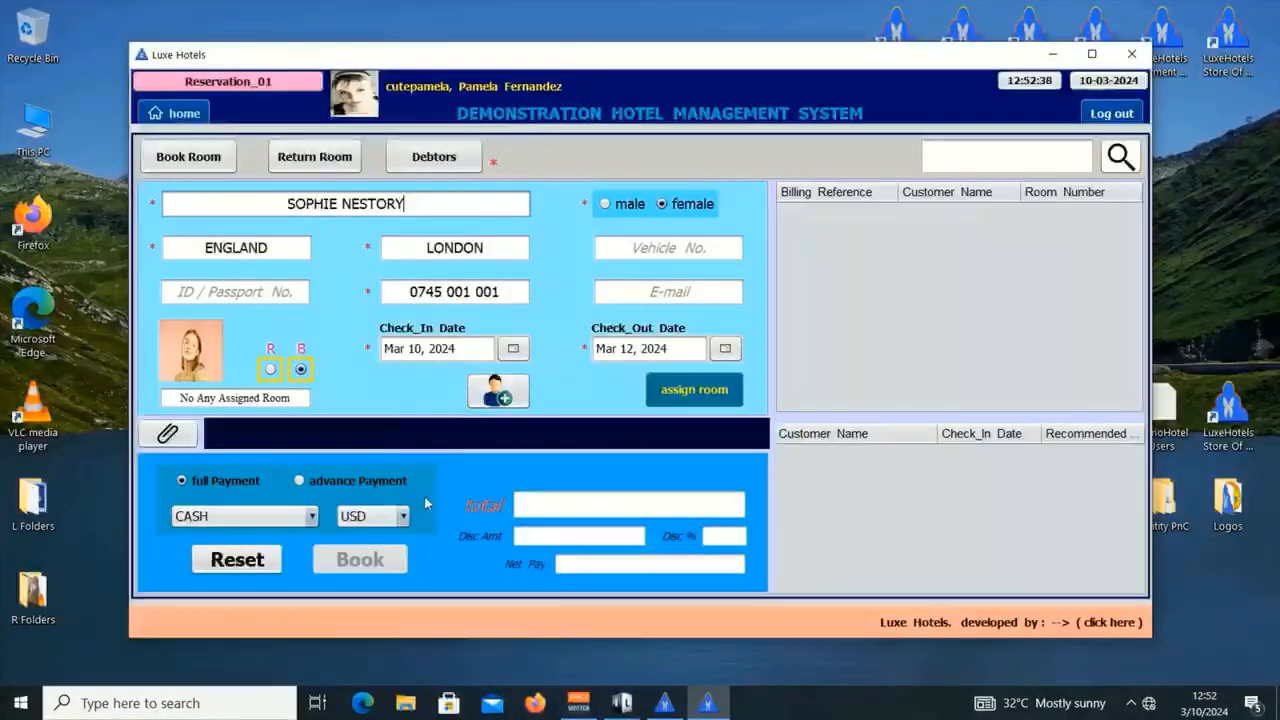
{"action": "left_click", "coordinate": [268, 563]}
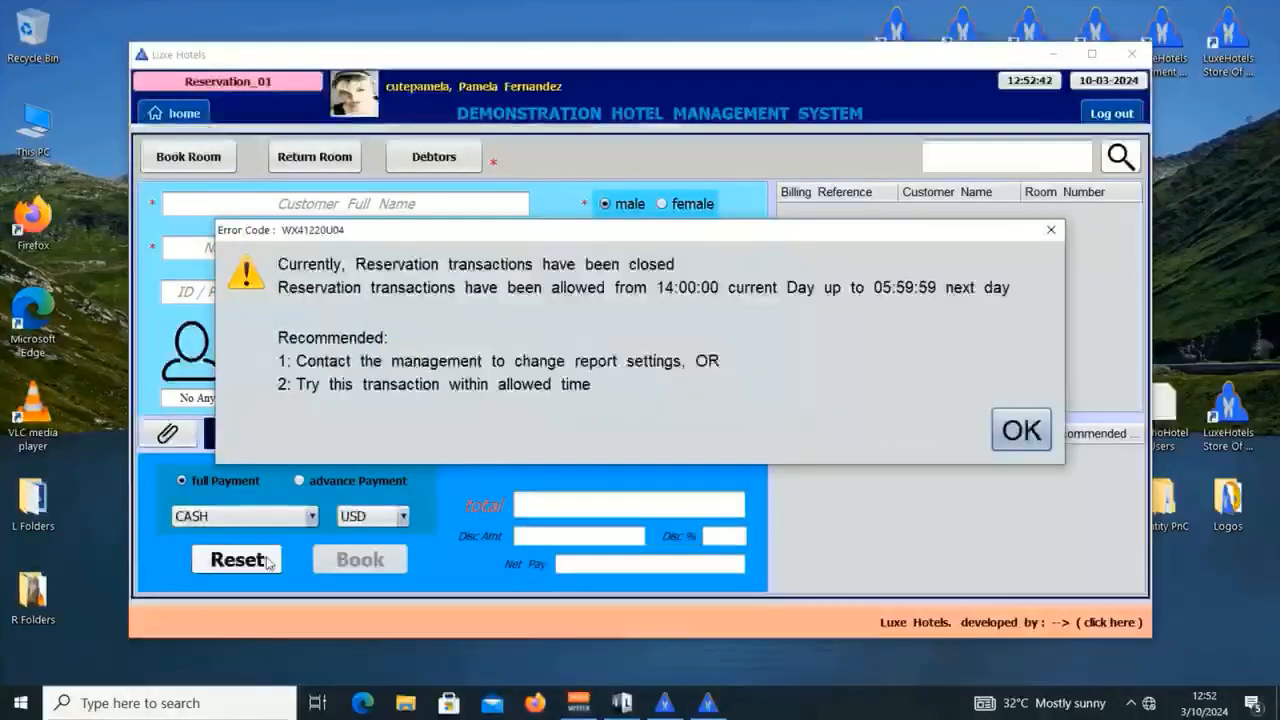
Step: Dismiss the reservations-closed and reset notices, then enter the customer's full name and female gender
{"action": "left_click", "coordinate": [1024, 440]}
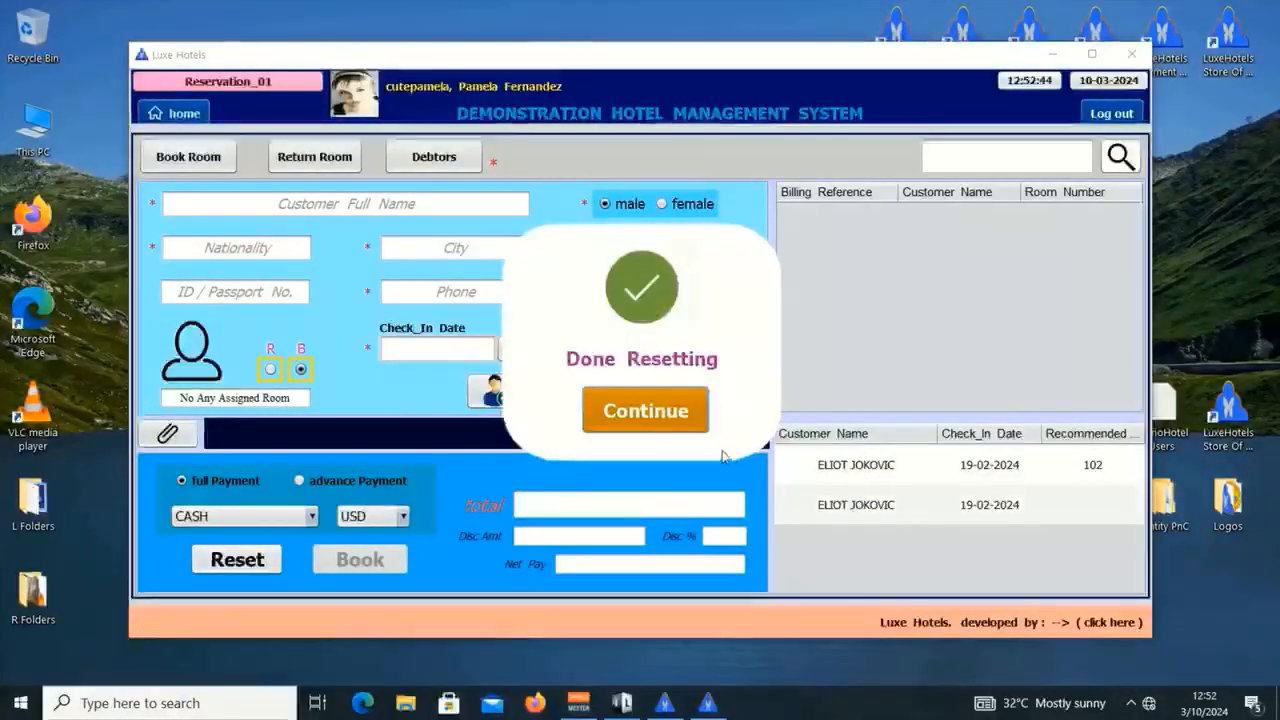
{"action": "left_click", "coordinate": [645, 410]}
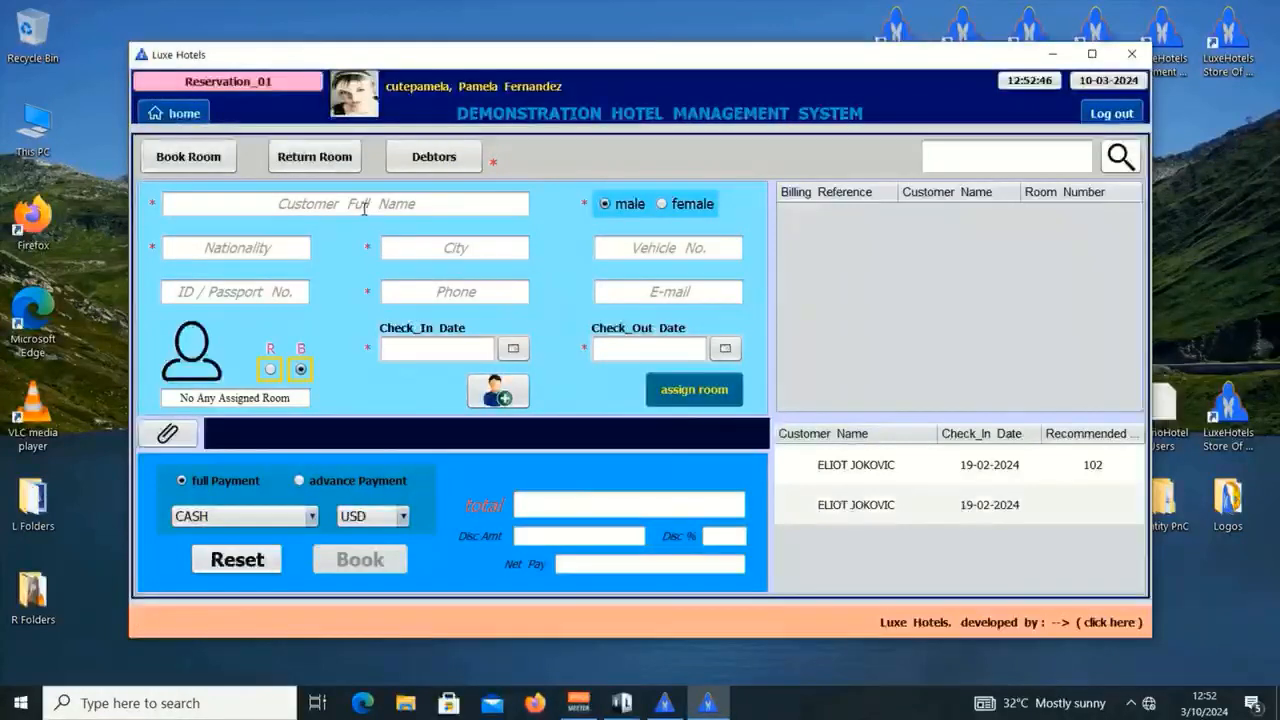
{"action": "left_click", "coordinate": [358, 205]}
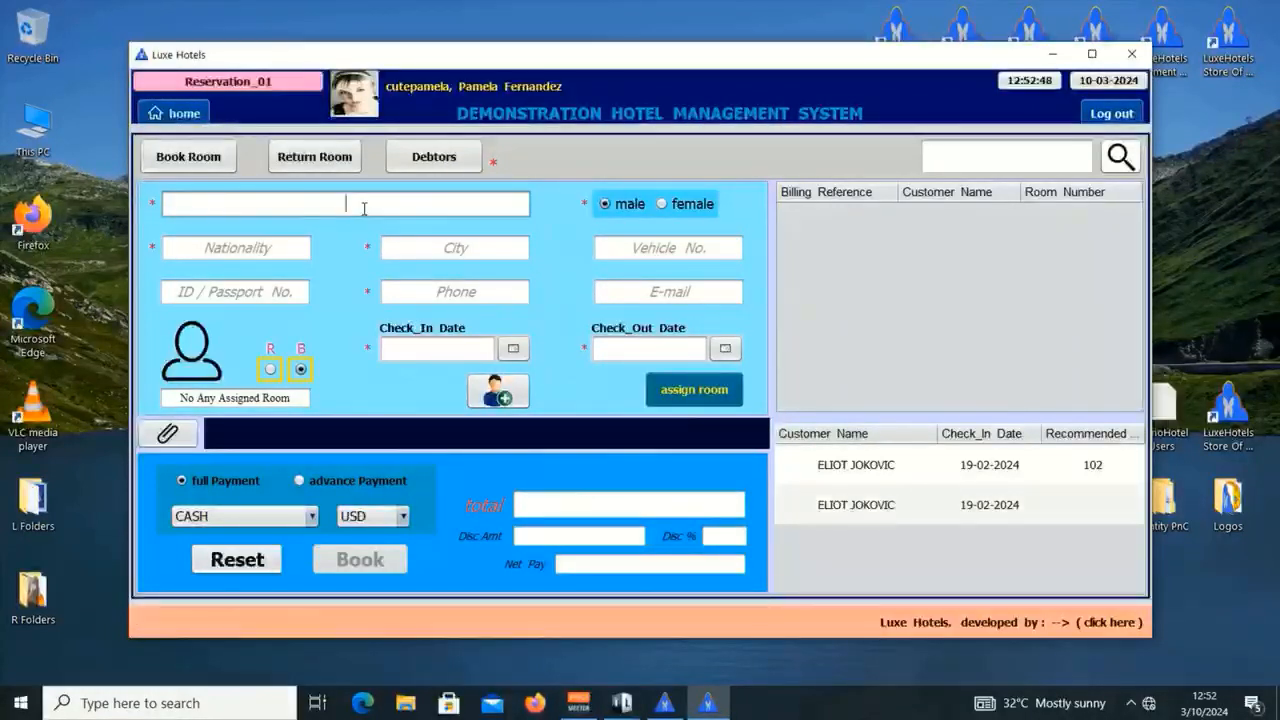
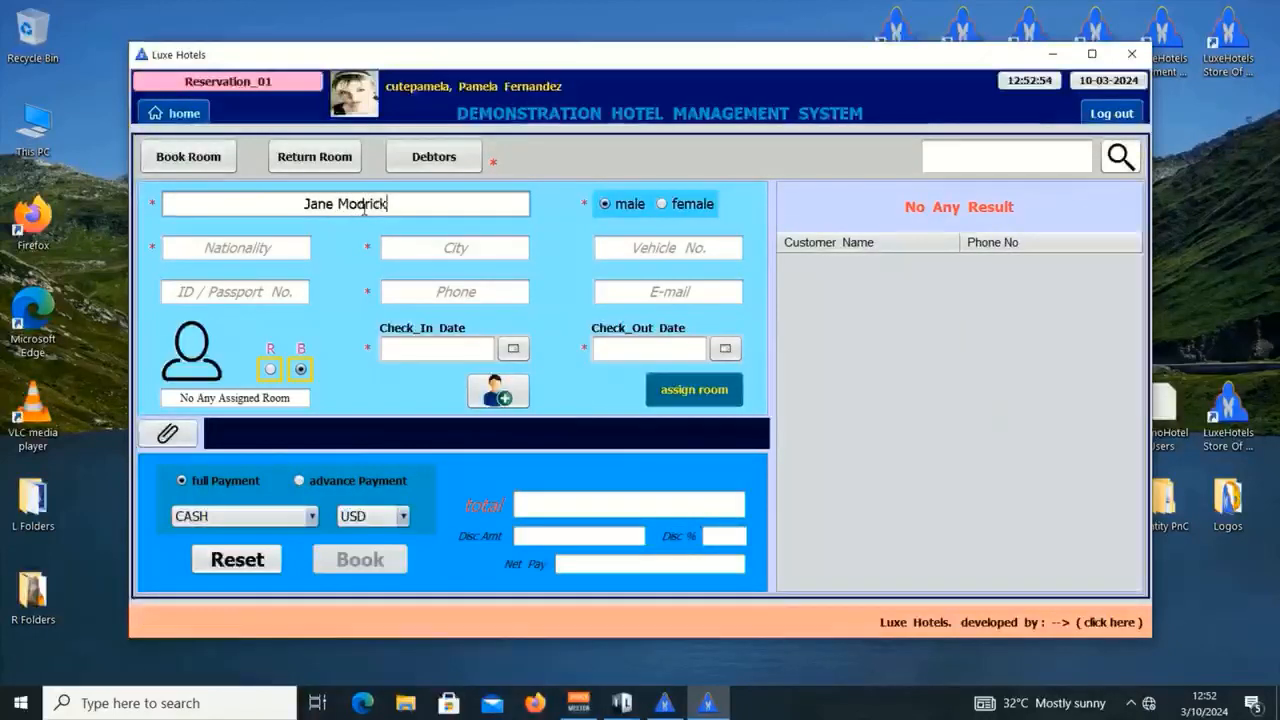
{"action": "left_click", "coordinate": [690, 205]}
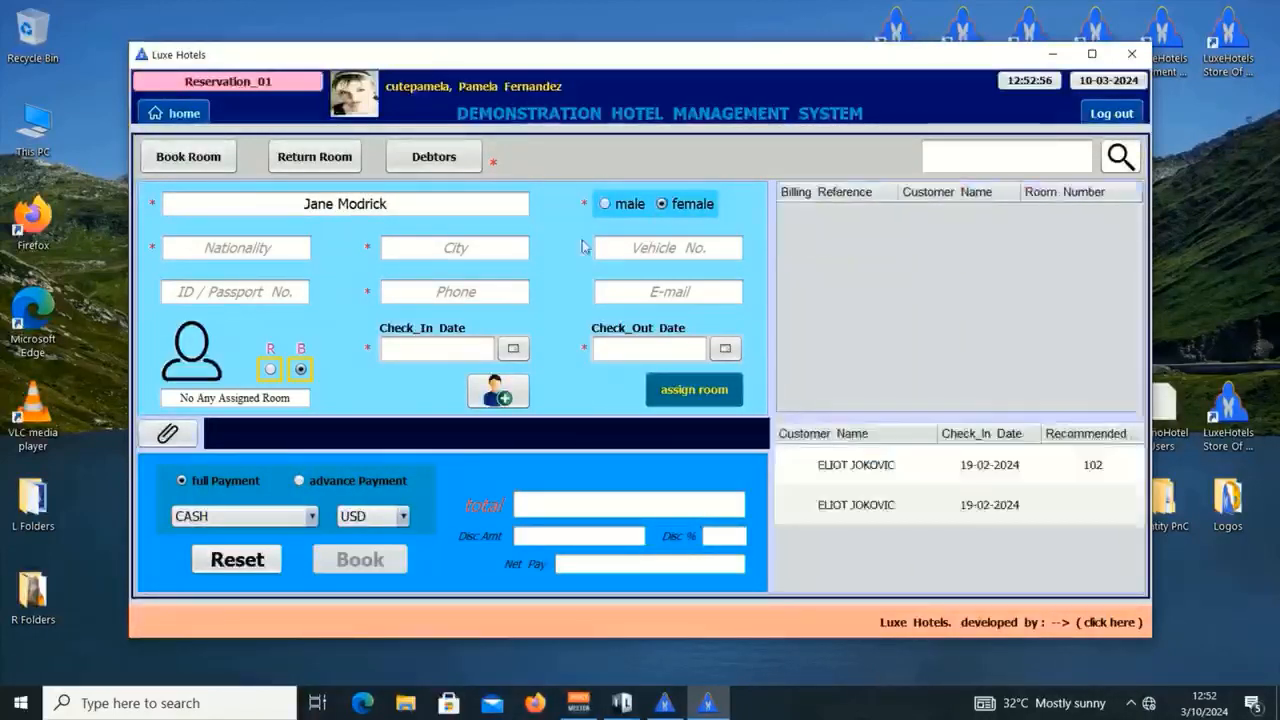
Step: Choose UNITED STATES OF AMERICA as the guest's nationality
{"action": "left_click", "coordinate": [250, 249]}
{"action": "type", "text": "u"}
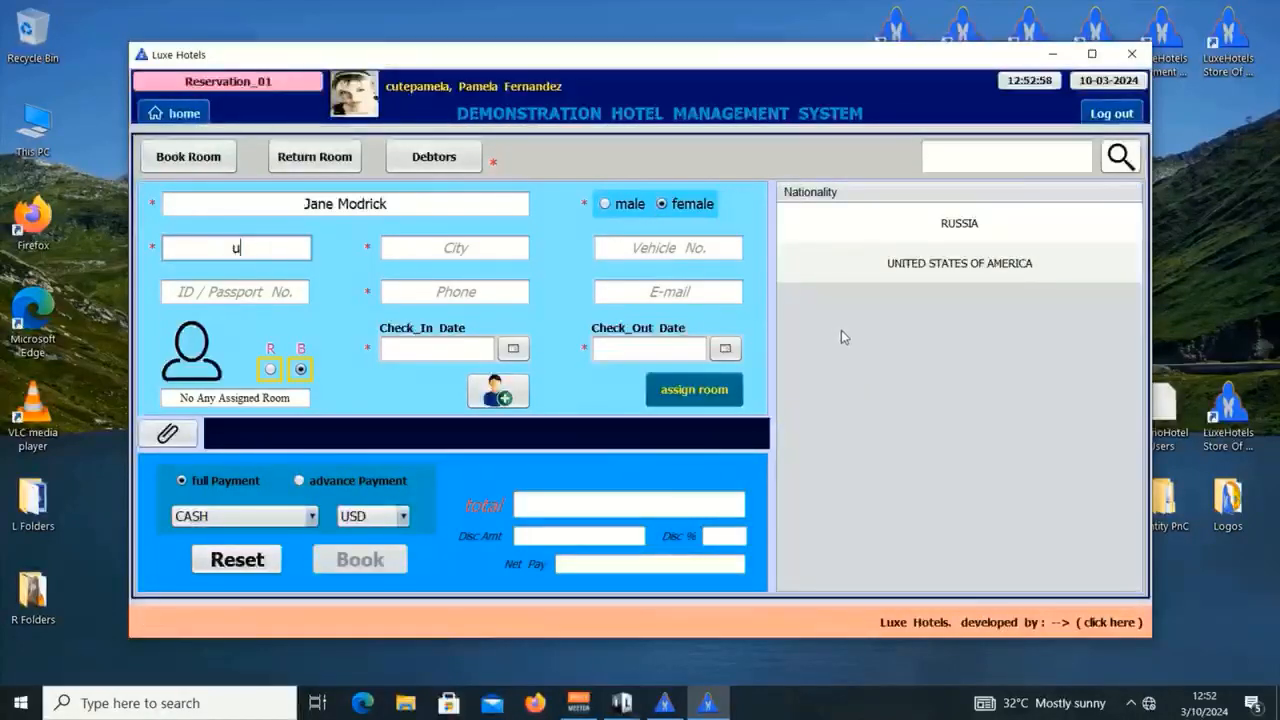
{"action": "left_click", "coordinate": [899, 265]}
Step: Enter Louisiana as the guest's city and move on to ID / Passport No
{"action": "left_click", "coordinate": [456, 255]}
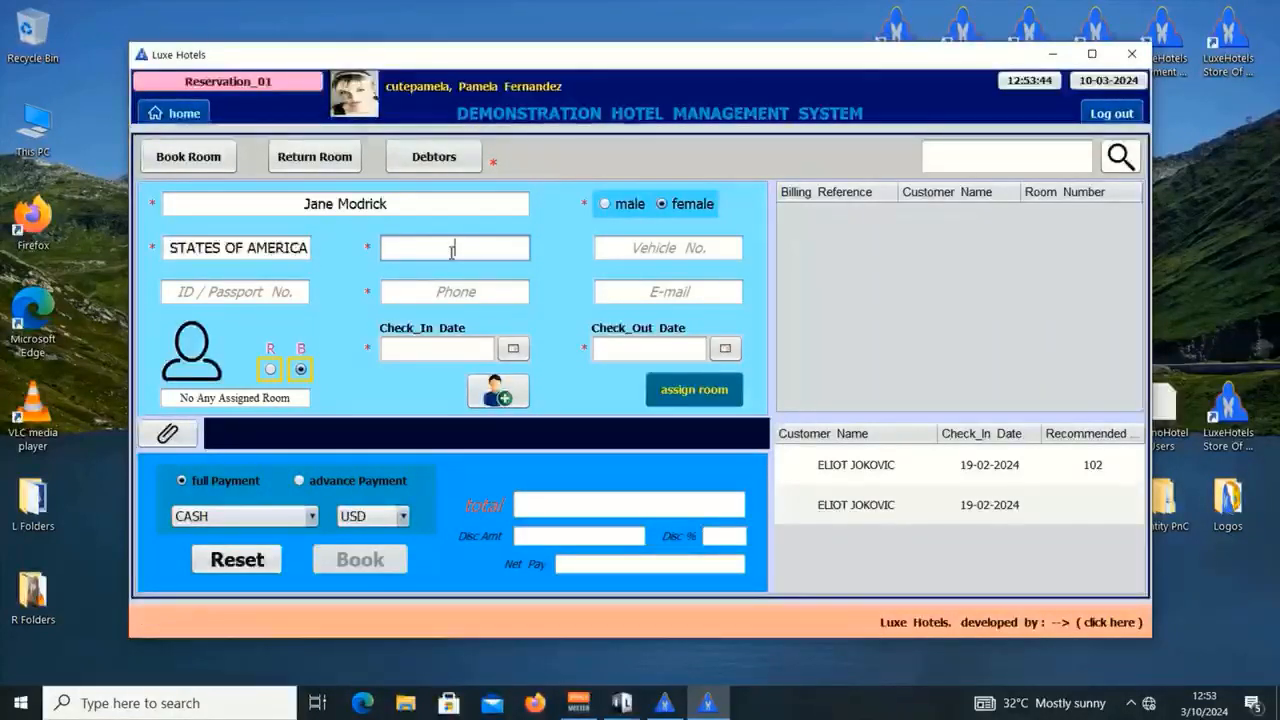
{"action": "type", "text": "Nor"}
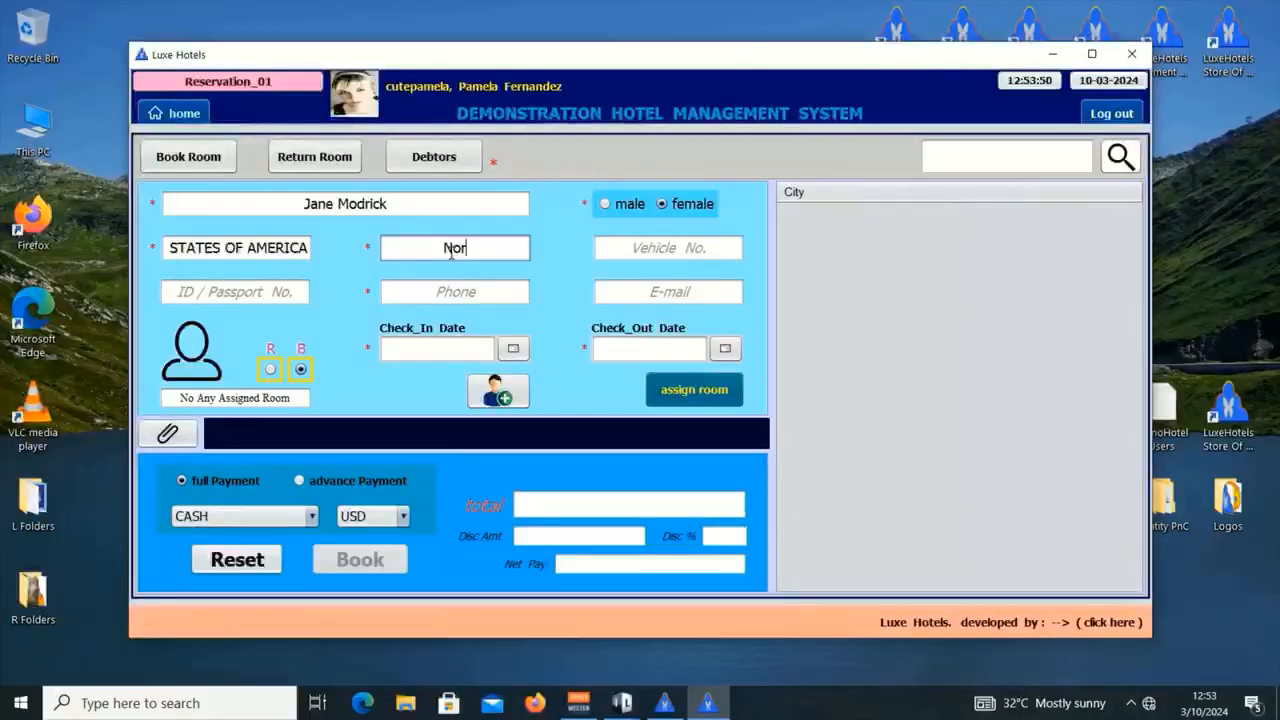
{"action": "key", "text": "BackSpace"}
{"action": "key", "text": "BackSpace"}
{"action": "key", "text": "BackSpace"}
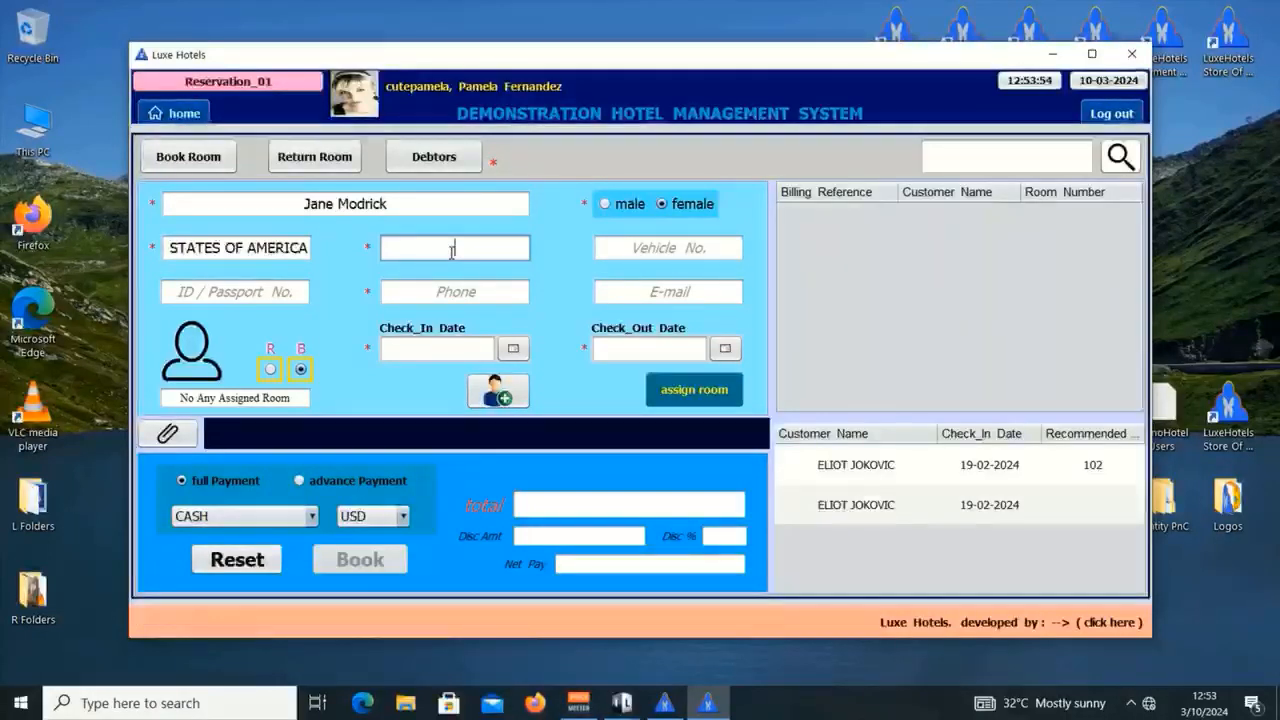
{"action": "type", "text": "Lo"}
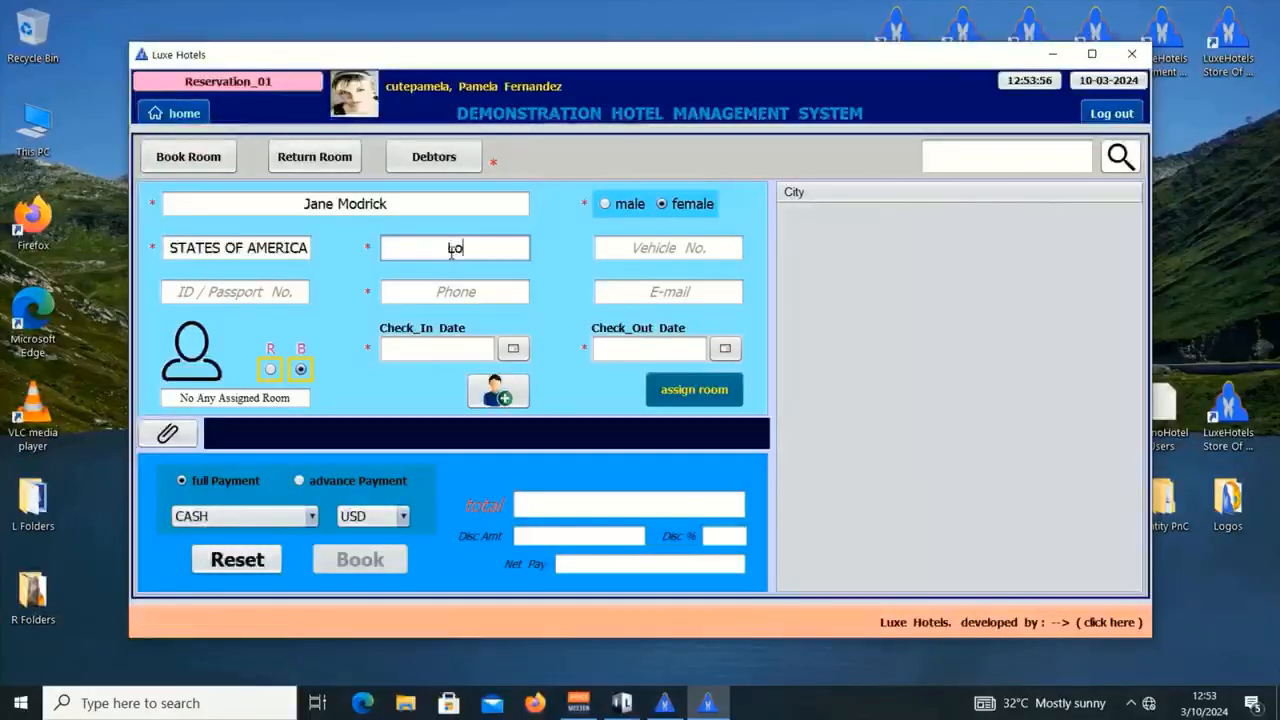
{"action": "type", "text": "uisiana"}
{"action": "key", "text": "Tab"}
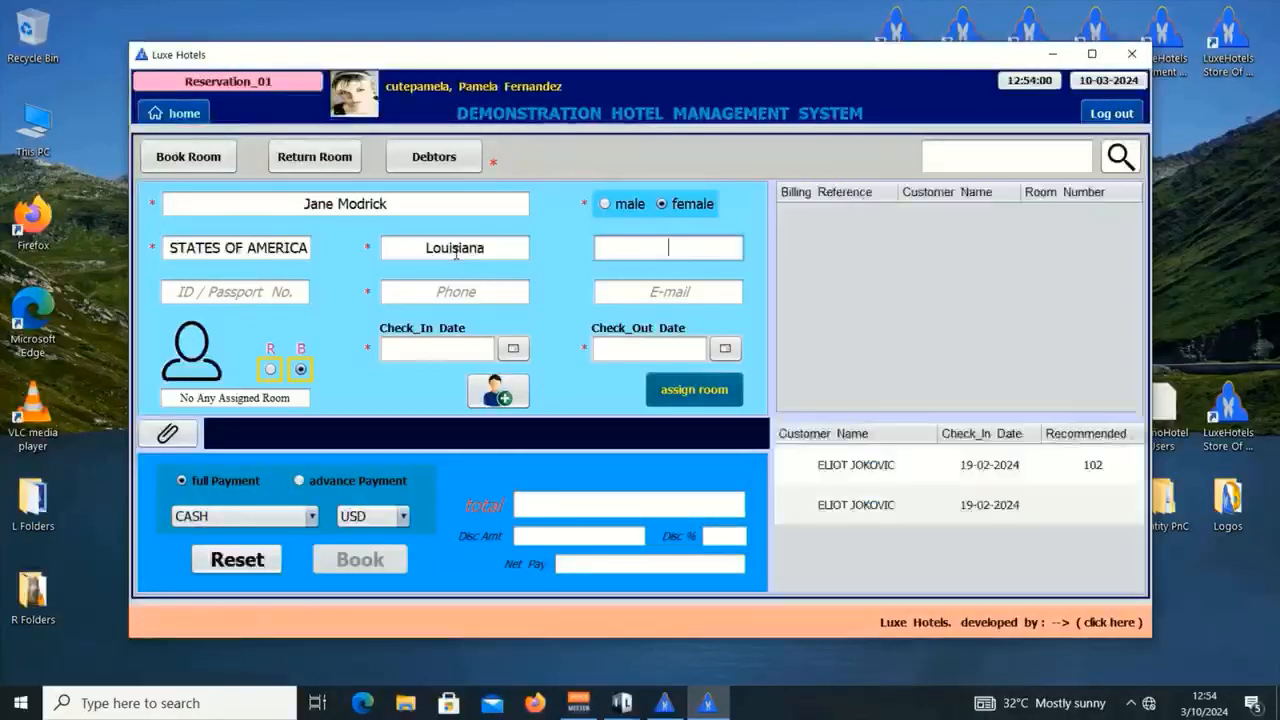
{"action": "key", "text": "Tab"}
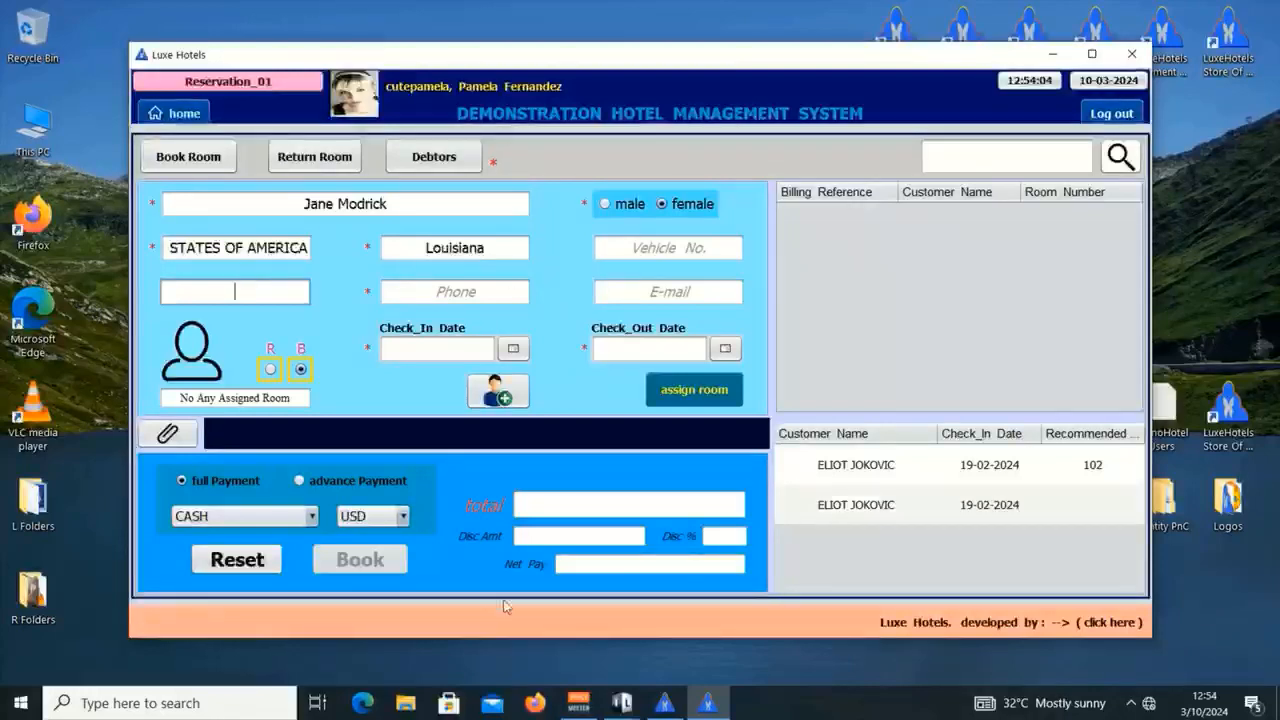
{"action": "double_click", "coordinate": [1178, 515]}
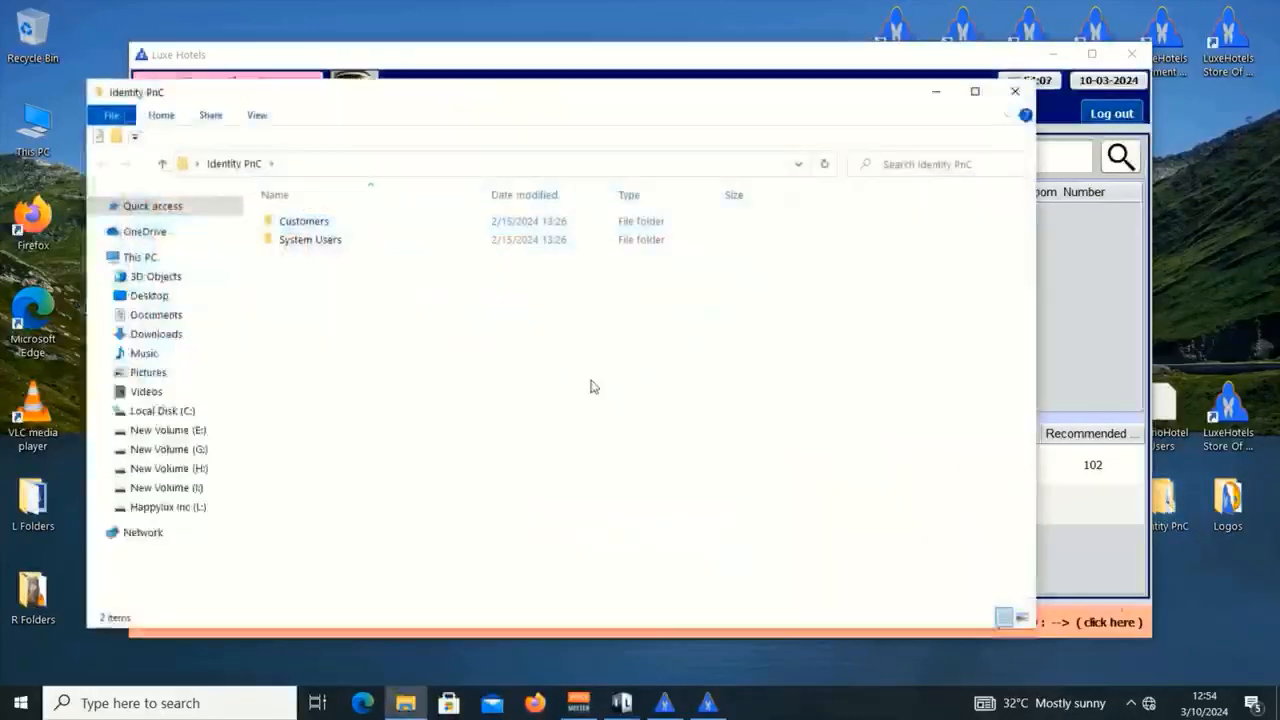
{"action": "double_click", "coordinate": [366, 223]}
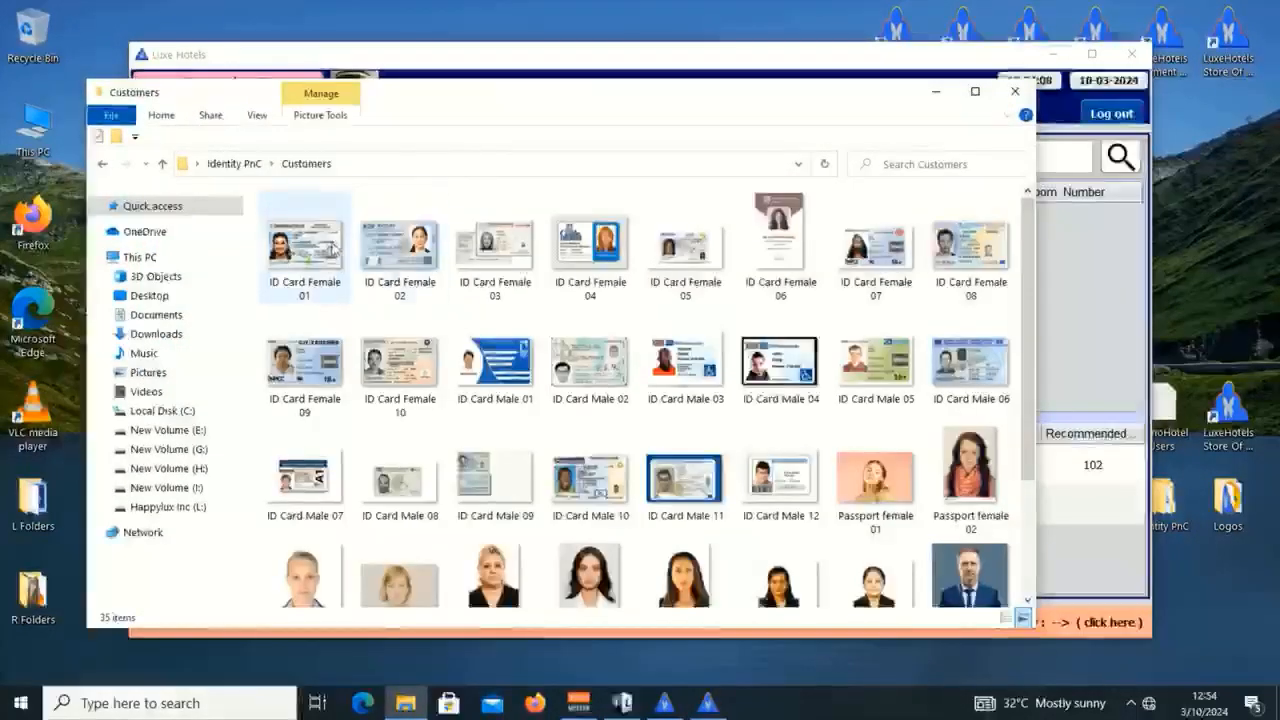
{"action": "left_click", "coordinate": [318, 240]}
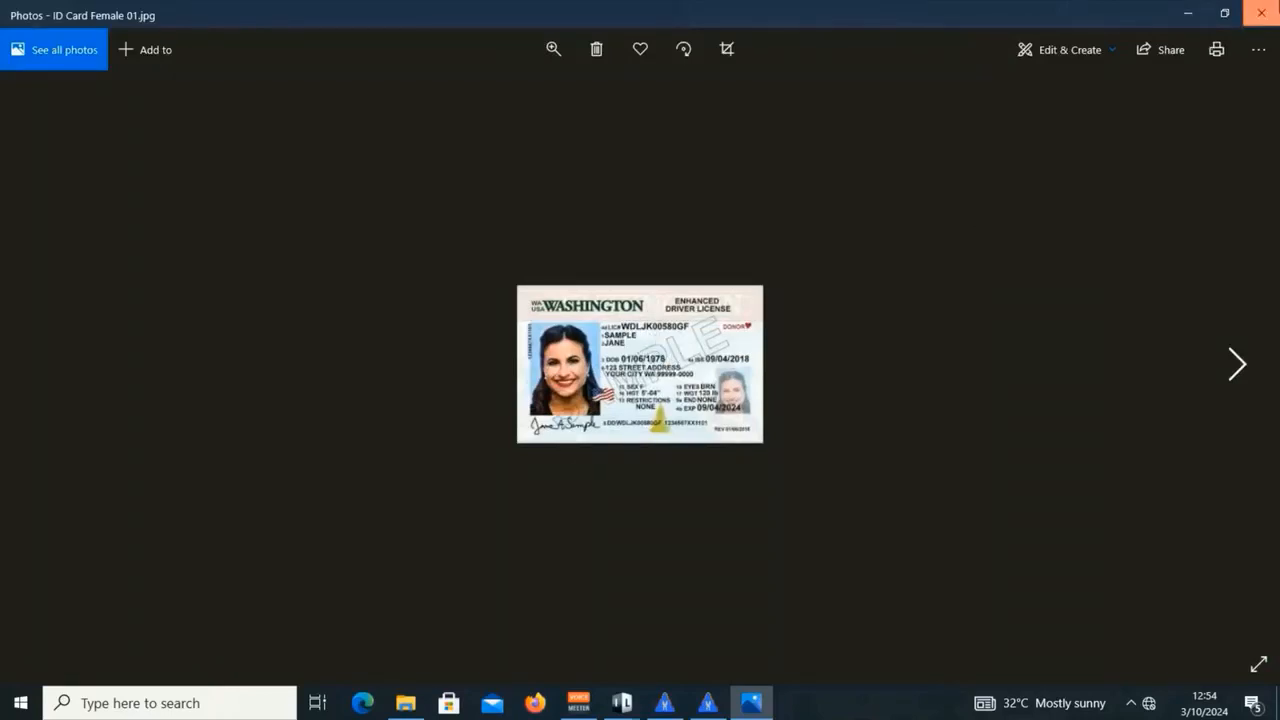
{"action": "left_click", "coordinate": [1261, 13]}
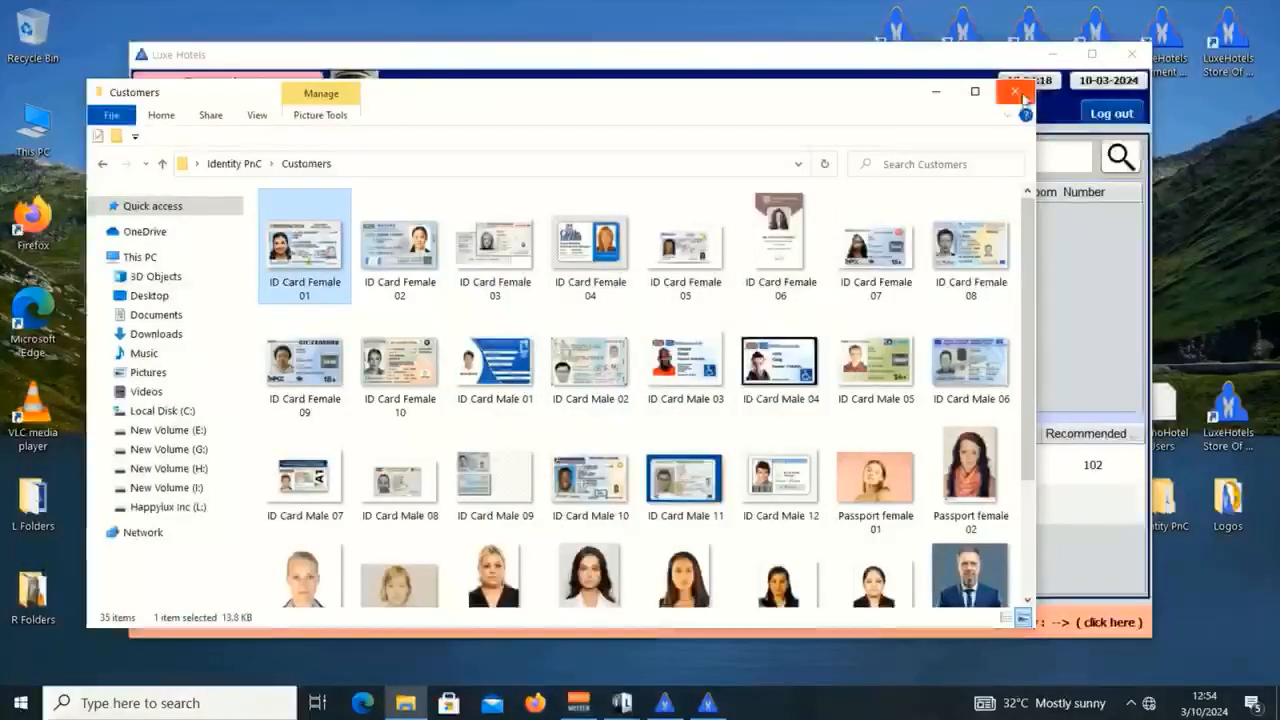
{"action": "left_click", "coordinate": [1182, 495]}
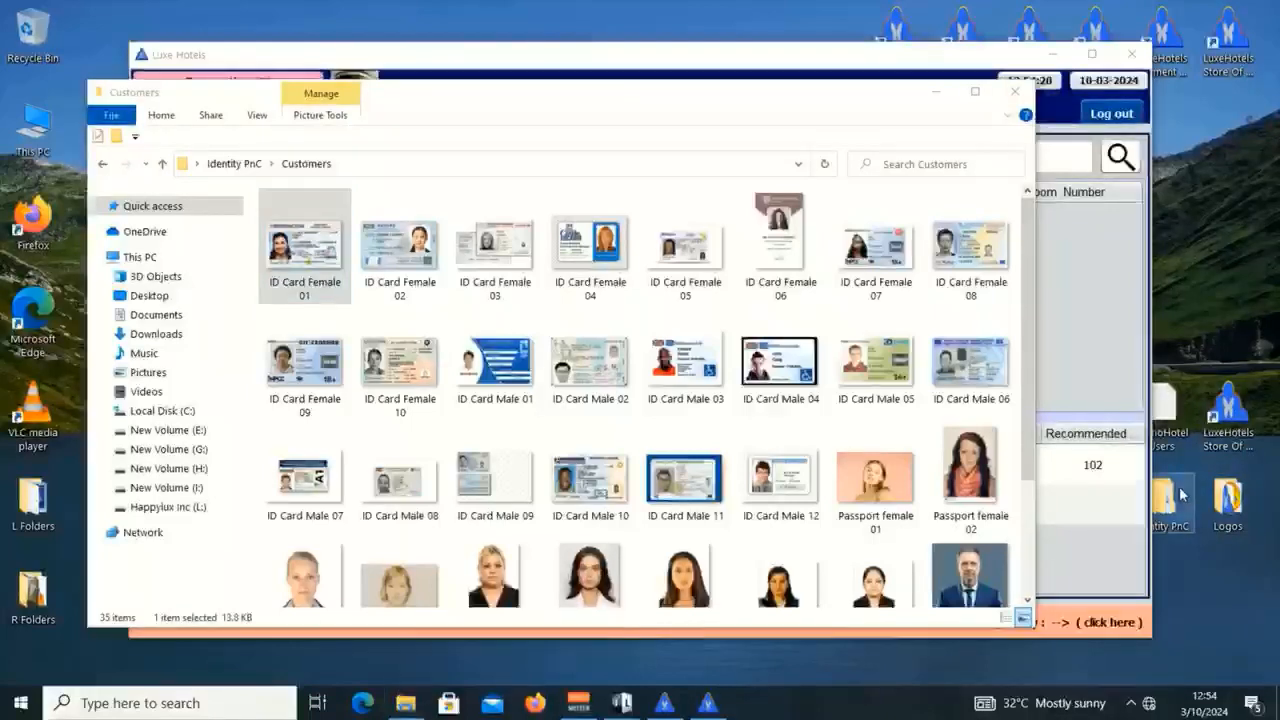
{"action": "left_click", "coordinate": [287, 252]}
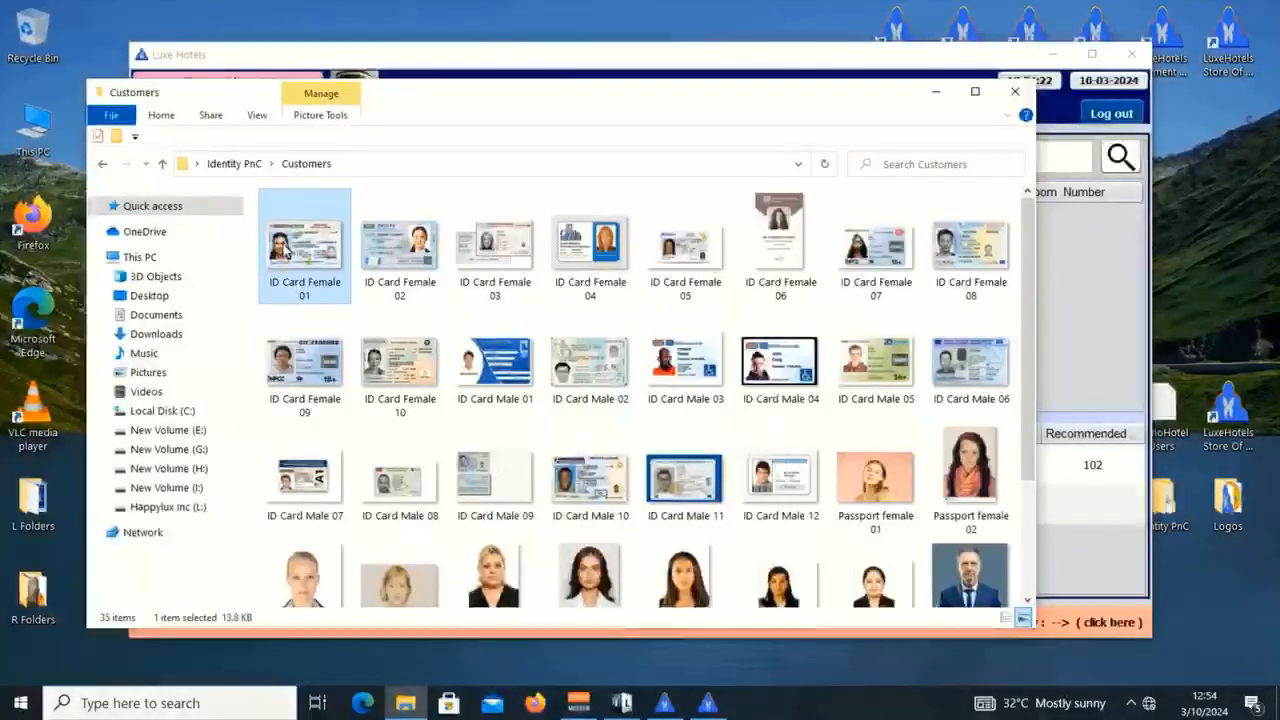
{"action": "double_click", "coordinate": [287, 252]}
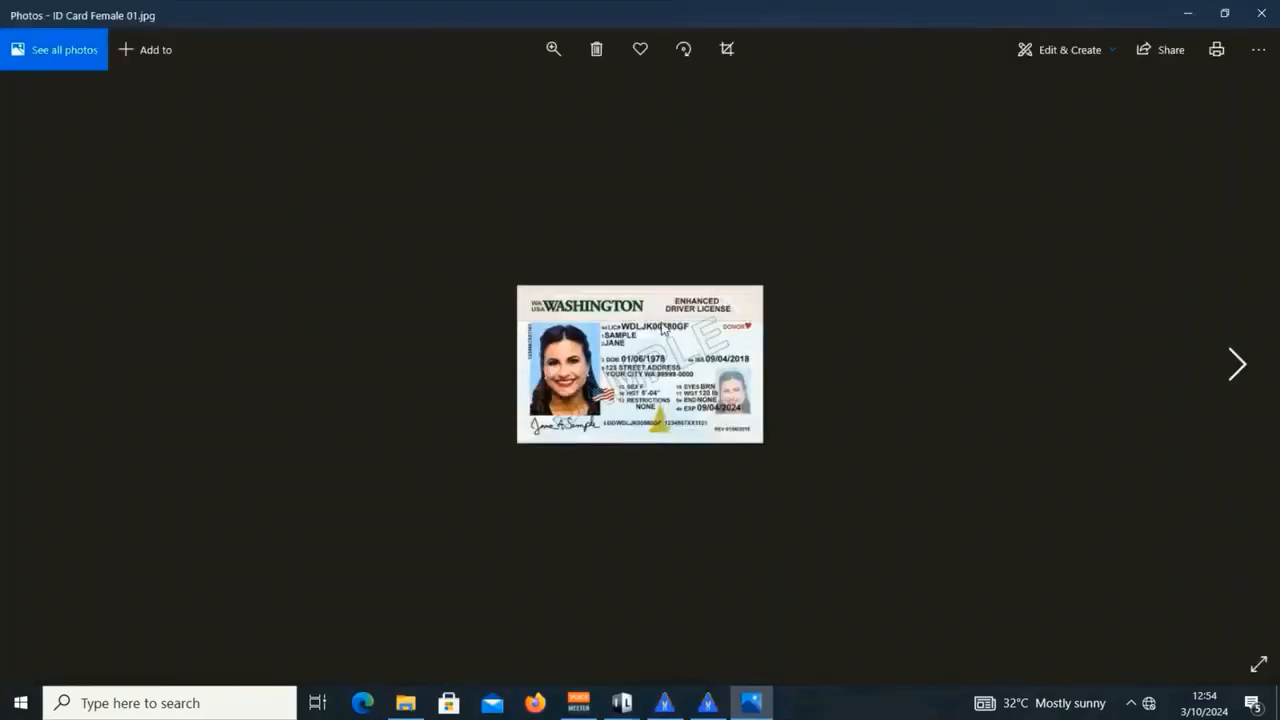
{"action": "left_click", "coordinate": [1261, 13]}
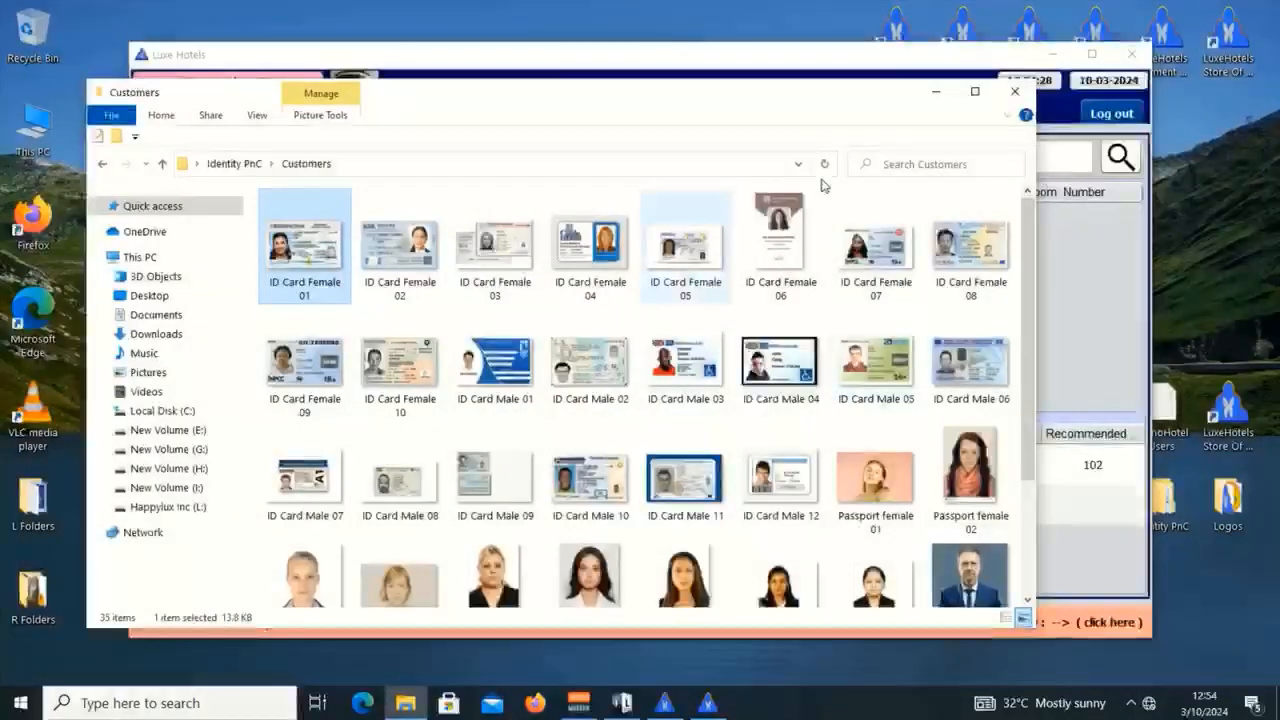
{"action": "left_click", "coordinate": [1015, 95]}
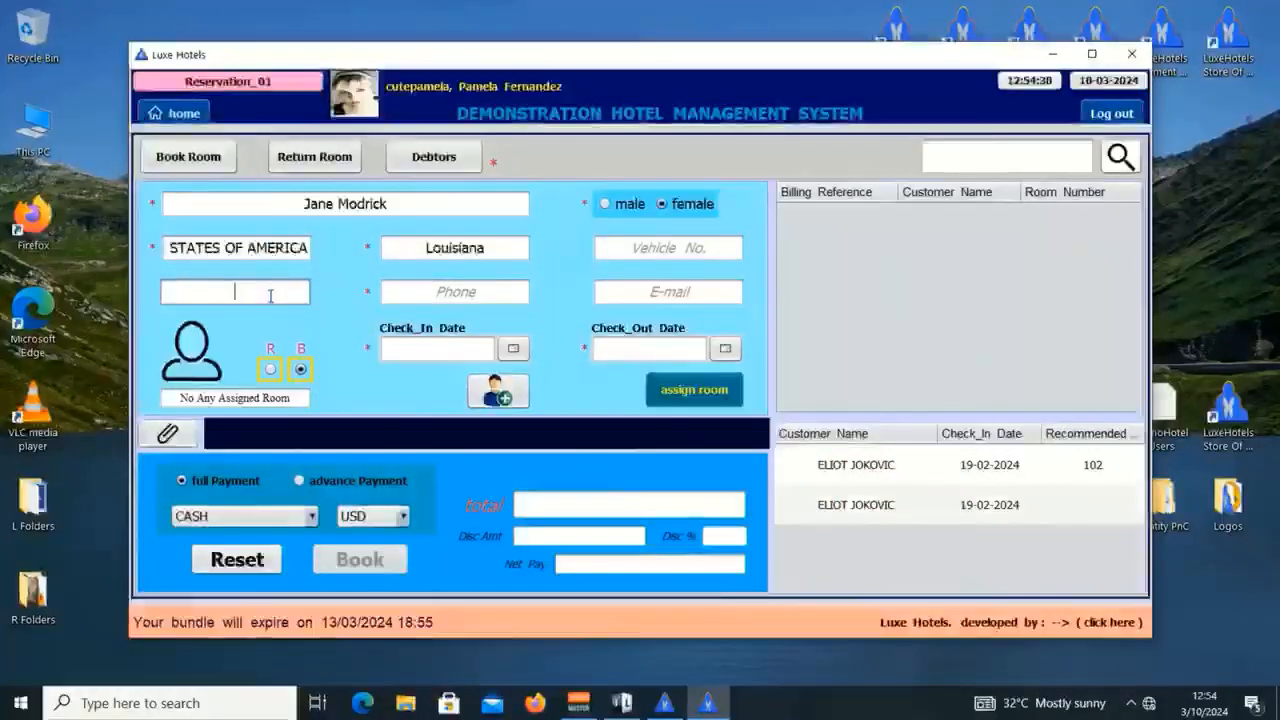
Step: Fill in the guest's ID / passport number, phone number and e-mail address
{"action": "left_click", "coordinate": [270, 296]}
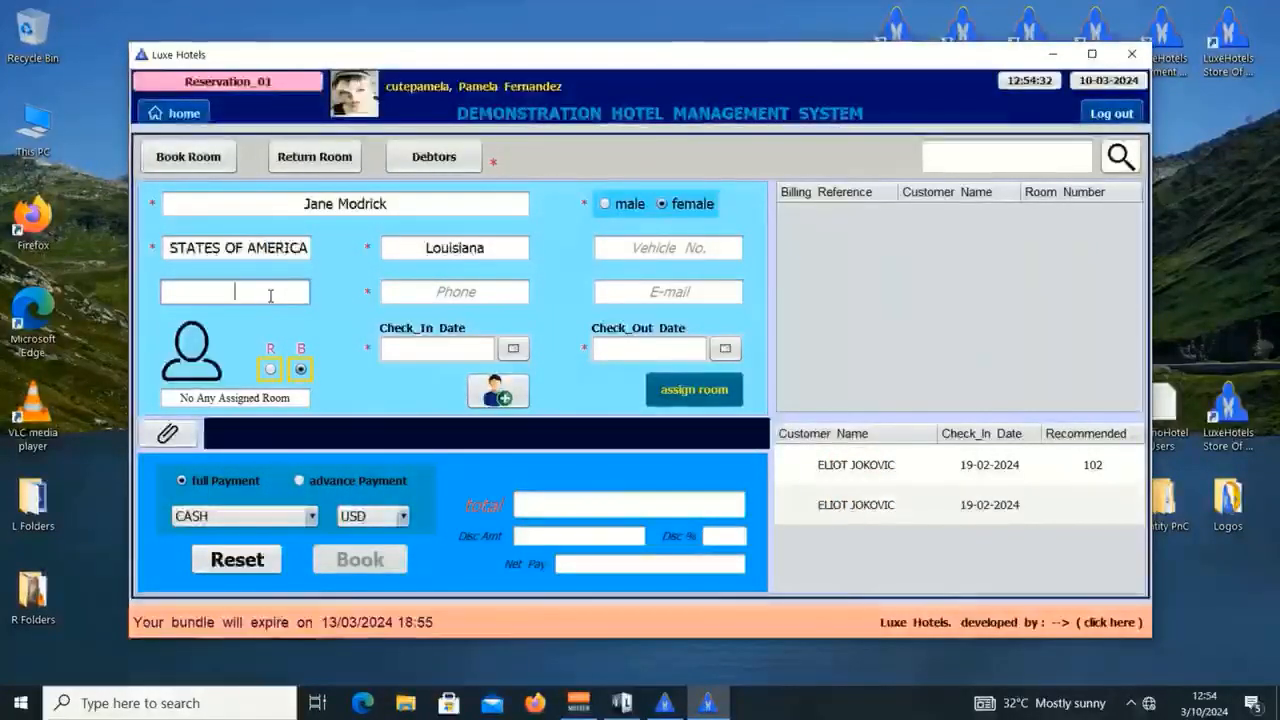
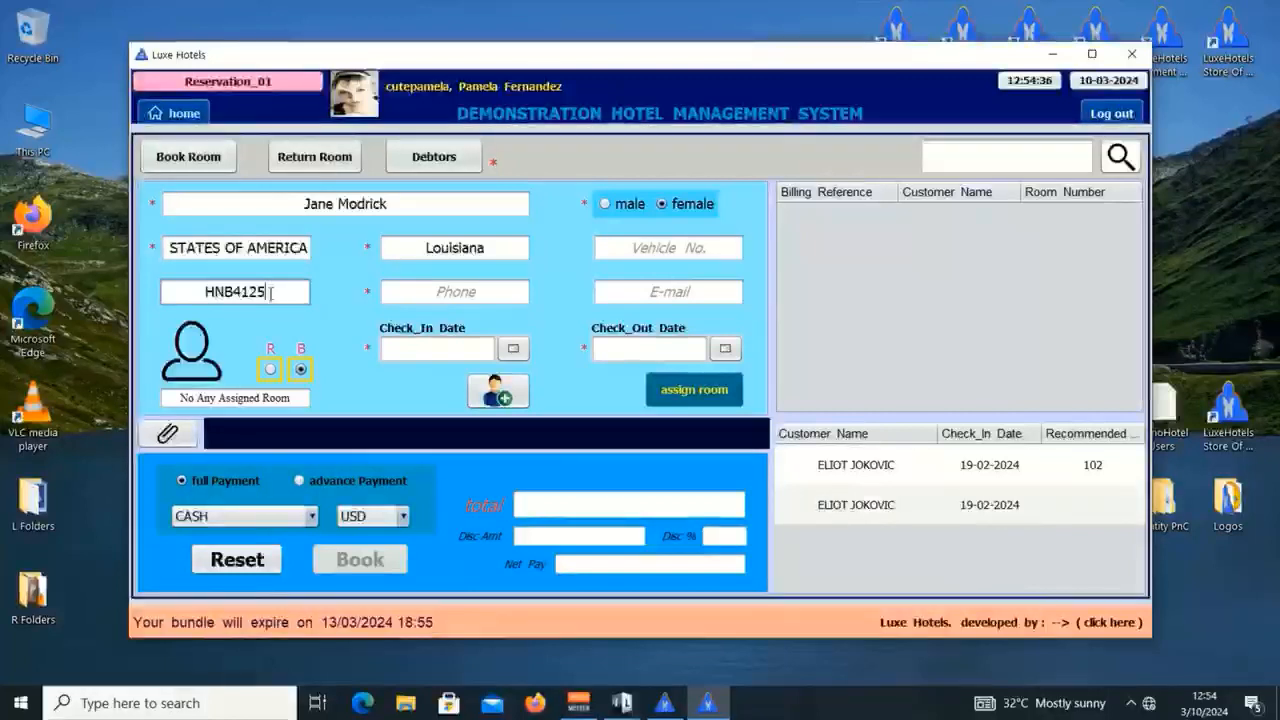
{"action": "key", "text": "Tab"}
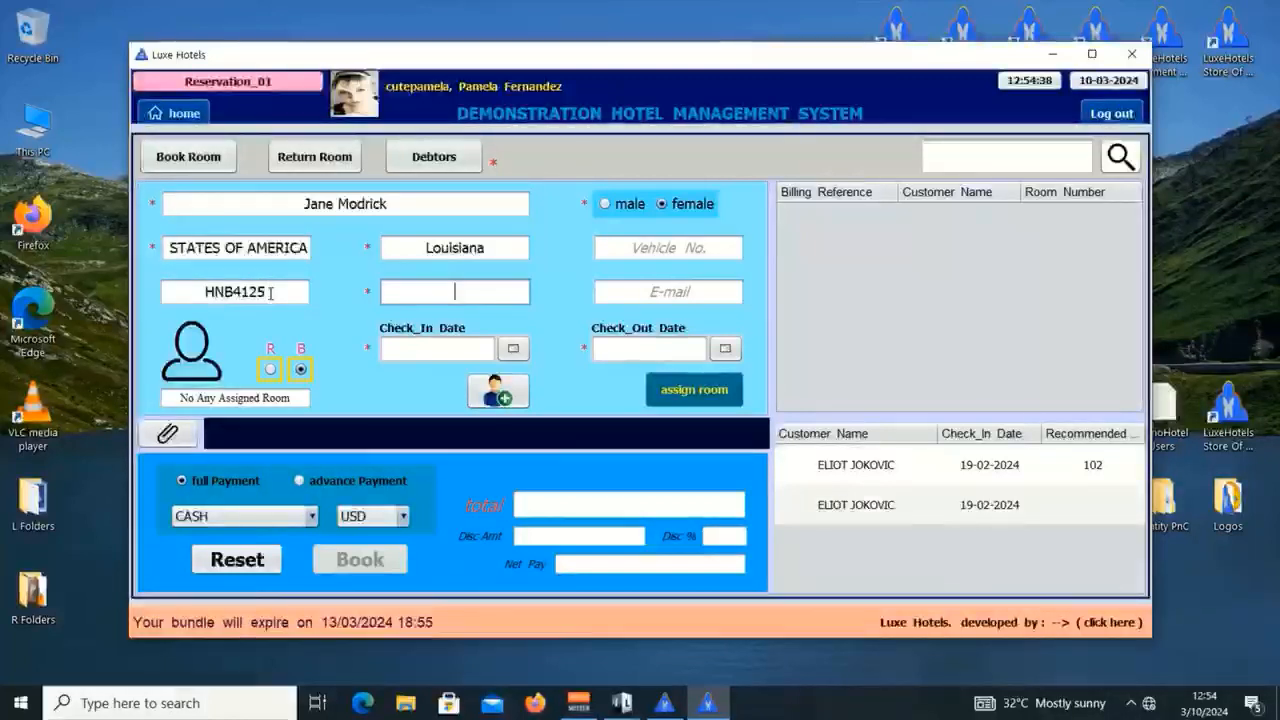
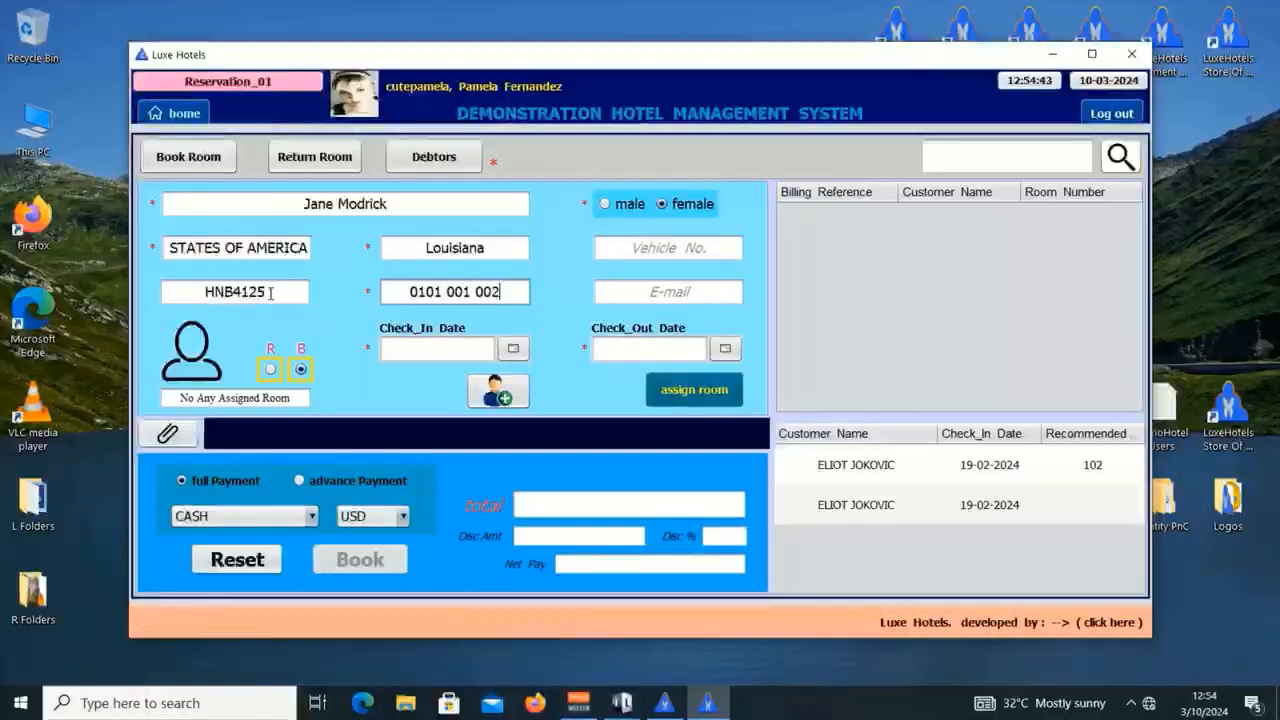
{"action": "key", "text": "Tab"}
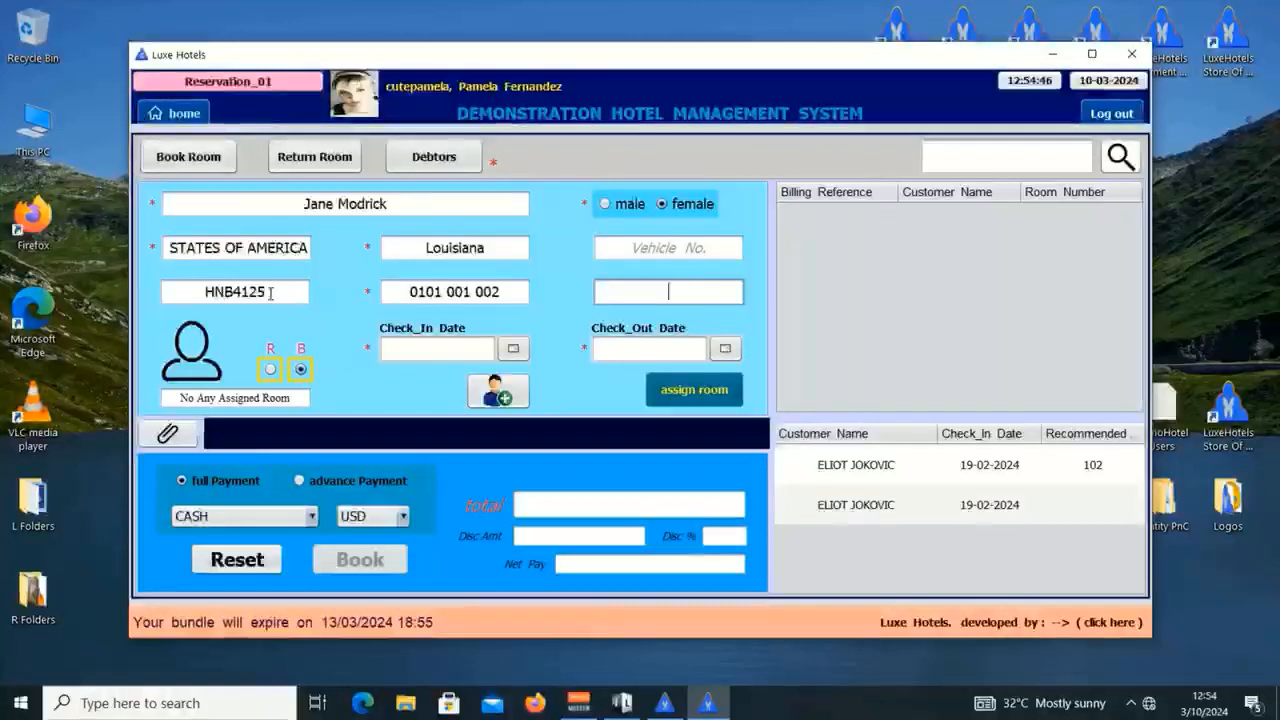
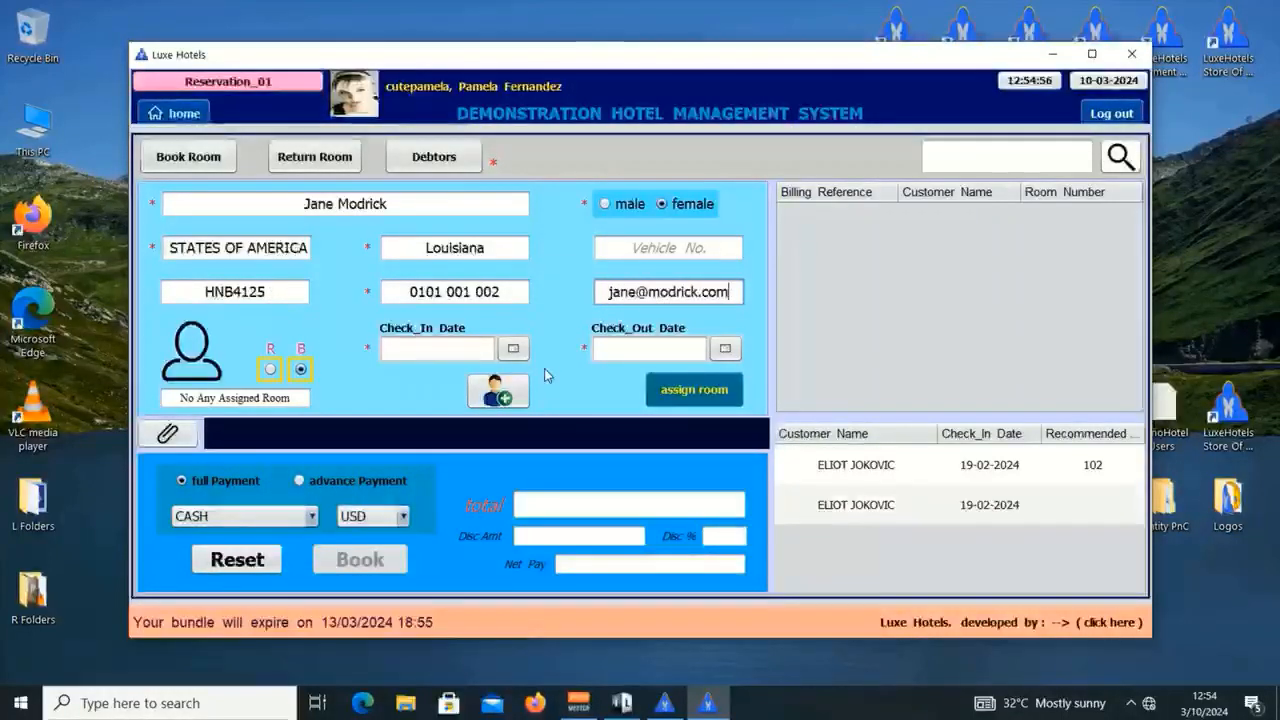
Step: Set the stay to Mar 10–11, 2024 and bring up the Hotel Rooms list
{"action": "left_click", "coordinate": [513, 349]}
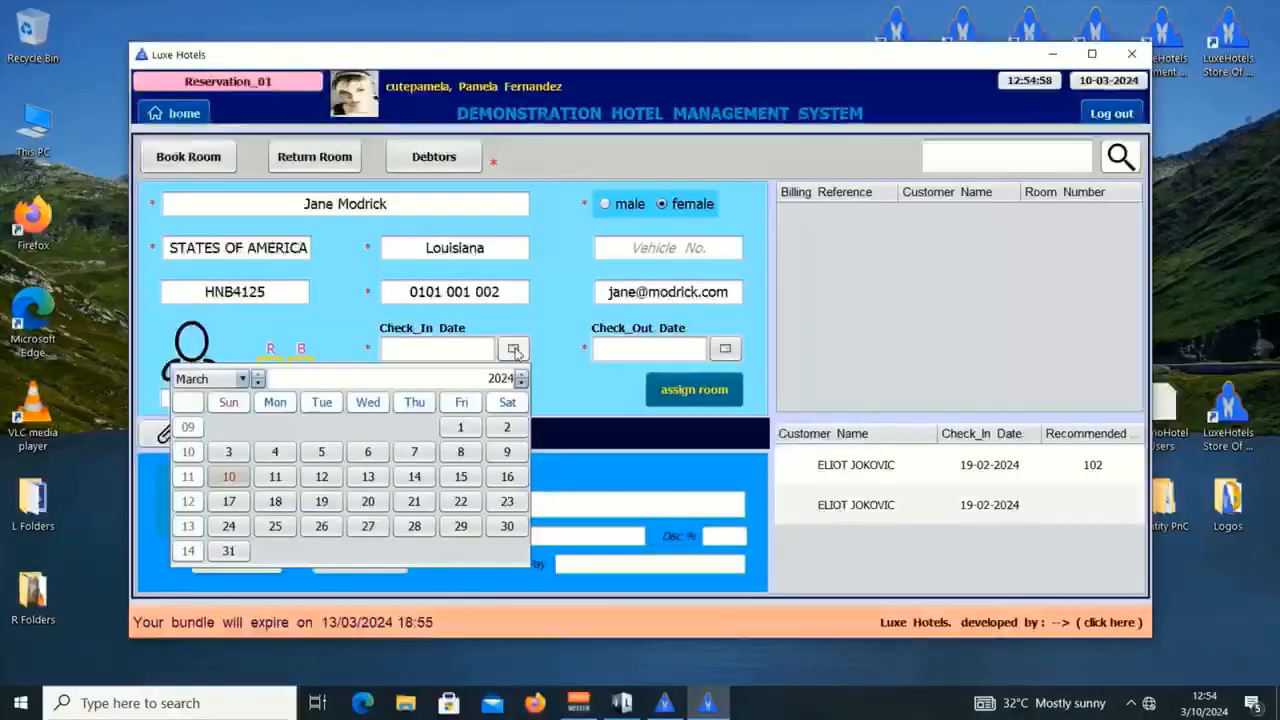
{"action": "left_click", "coordinate": [240, 485]}
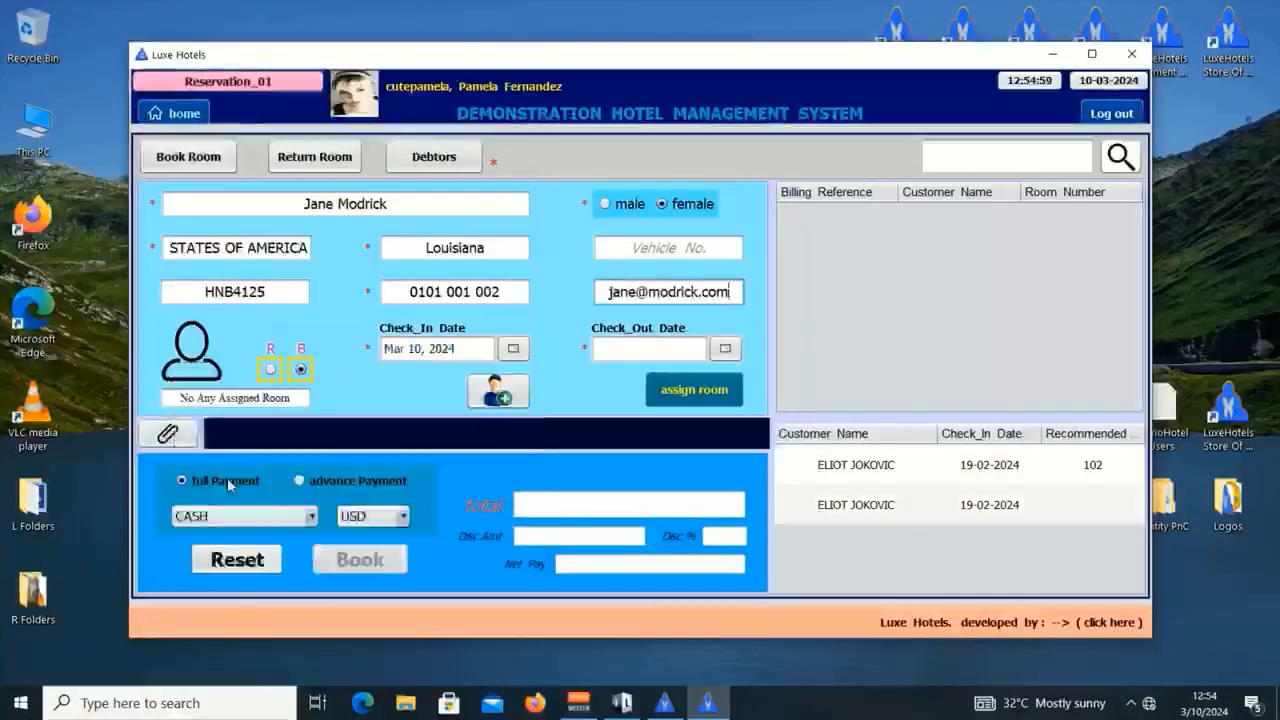
{"action": "left_click", "coordinate": [725, 349]}
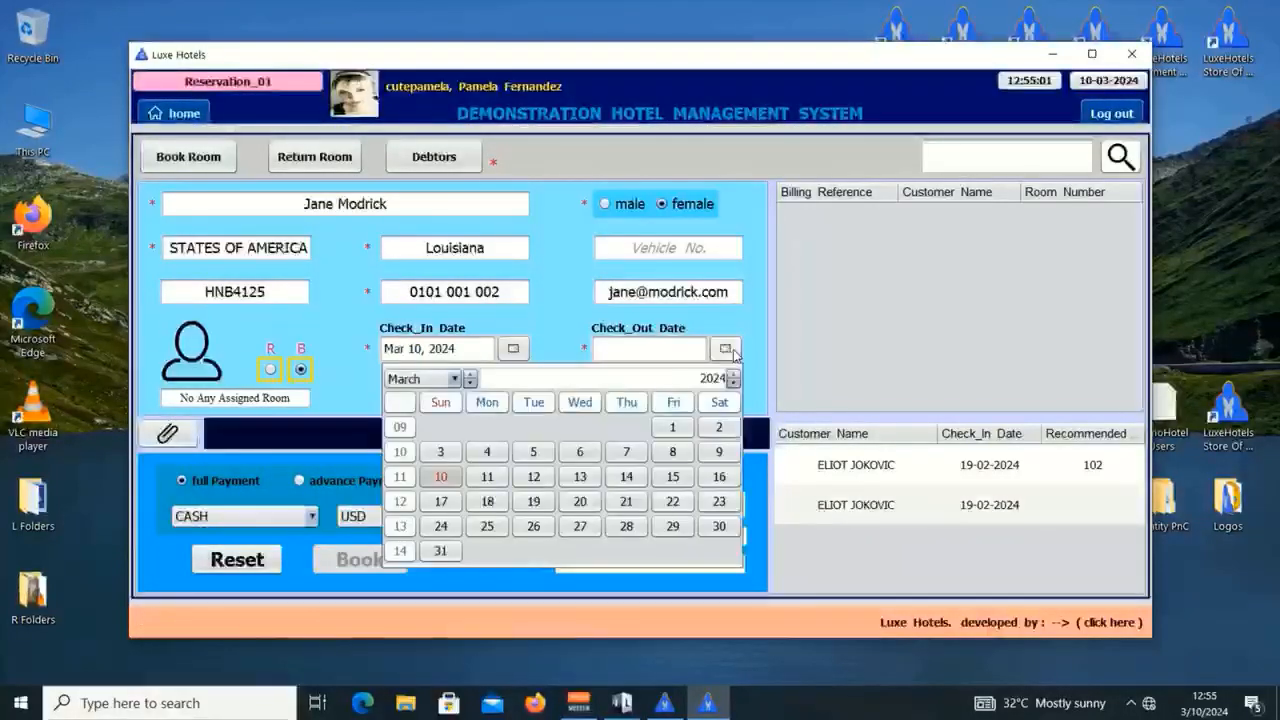
{"action": "left_click", "coordinate": [480, 469]}
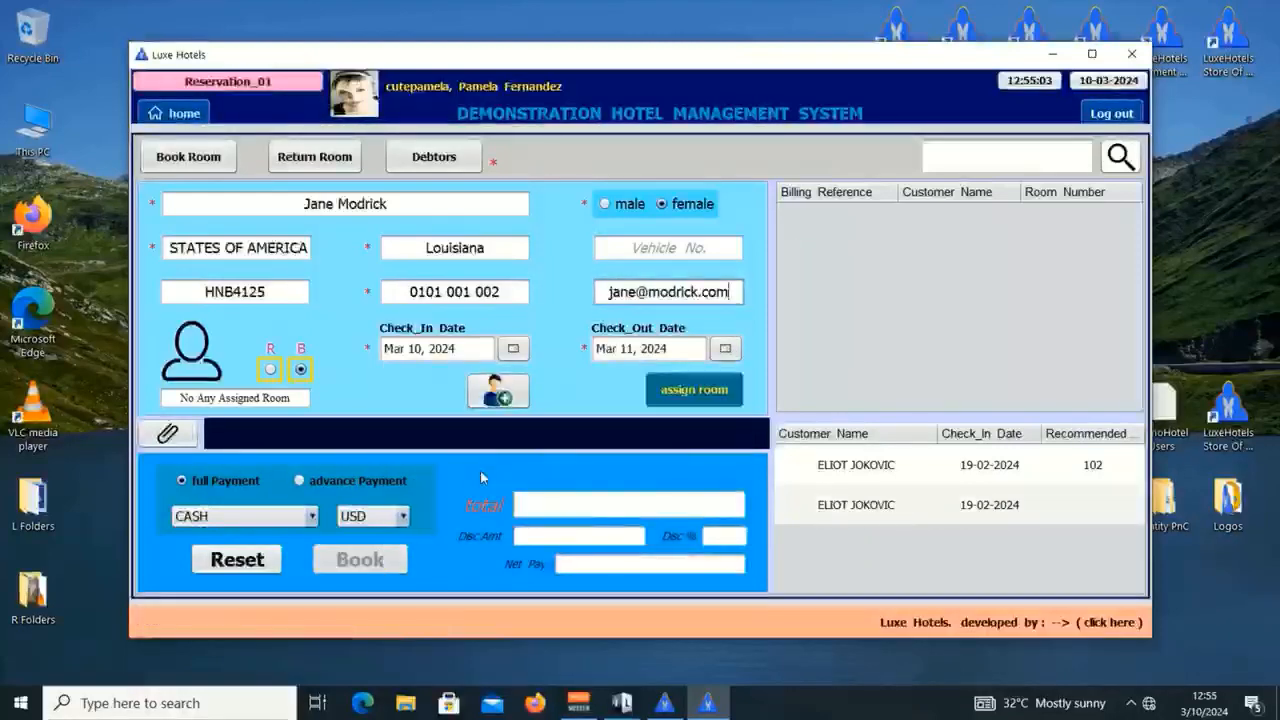
{"action": "left_click", "coordinate": [707, 391]}
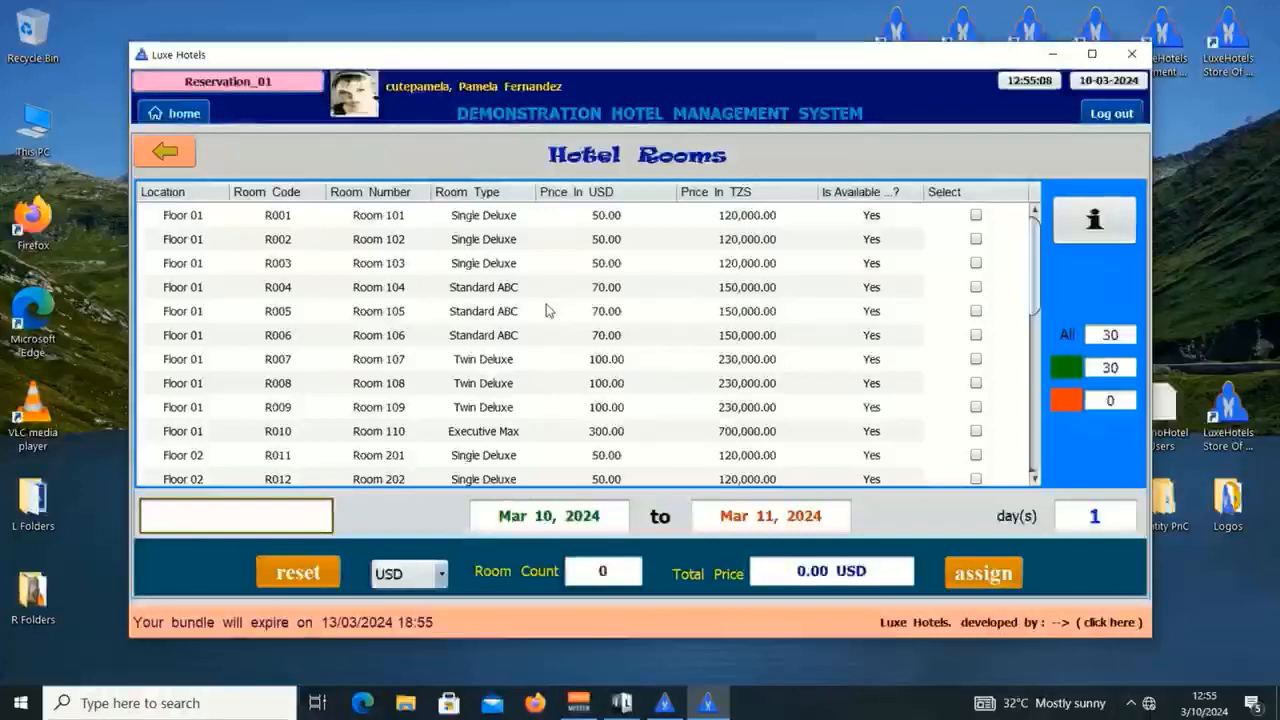
Step: Tick Room 304 in the room list, leaving Room 301 unchecked
{"action": "scroll", "coordinate": [560, 362], "scroll_direction": "down", "scroll_amount": 5}
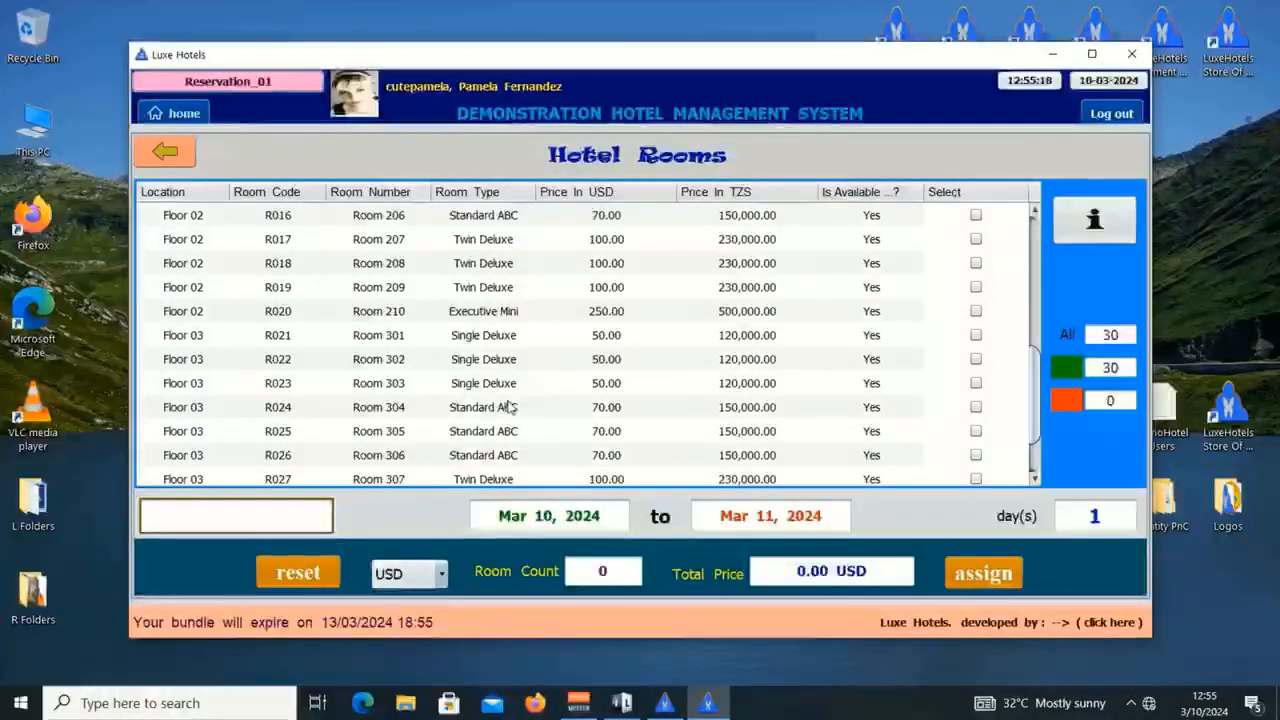
{"action": "left_click", "coordinate": [468, 410]}
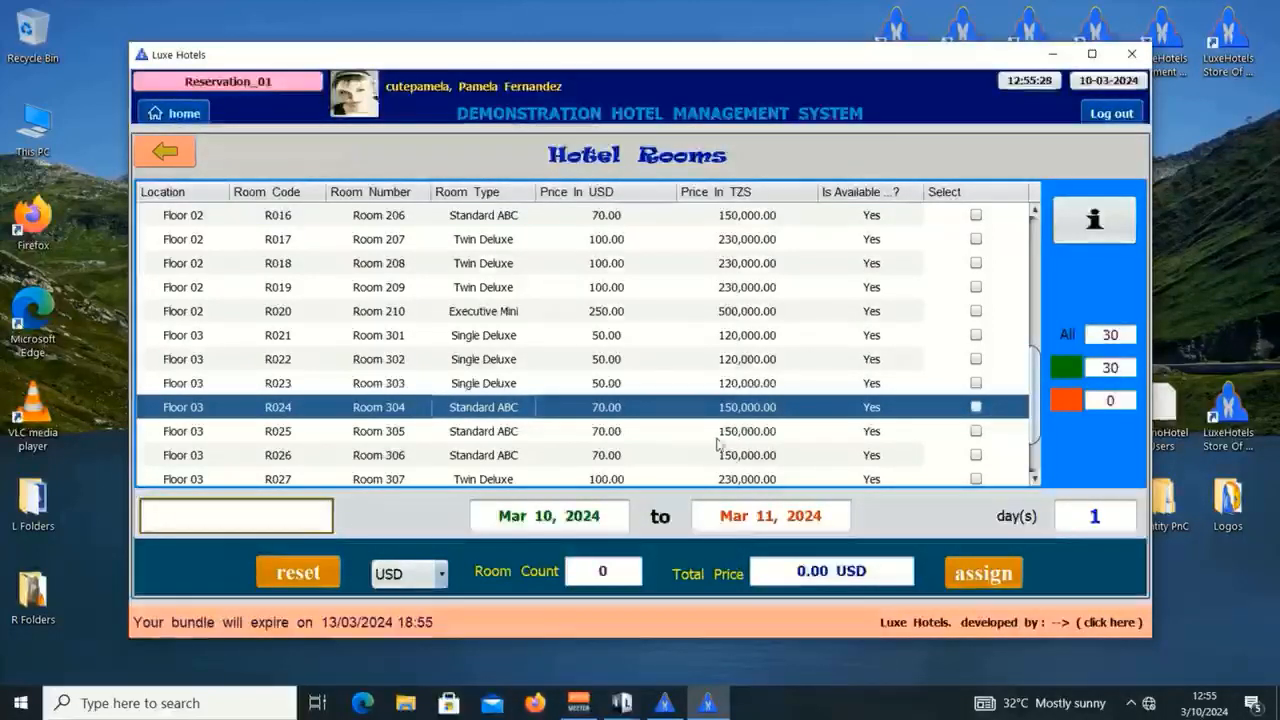
{"action": "left_click", "coordinate": [976, 408]}
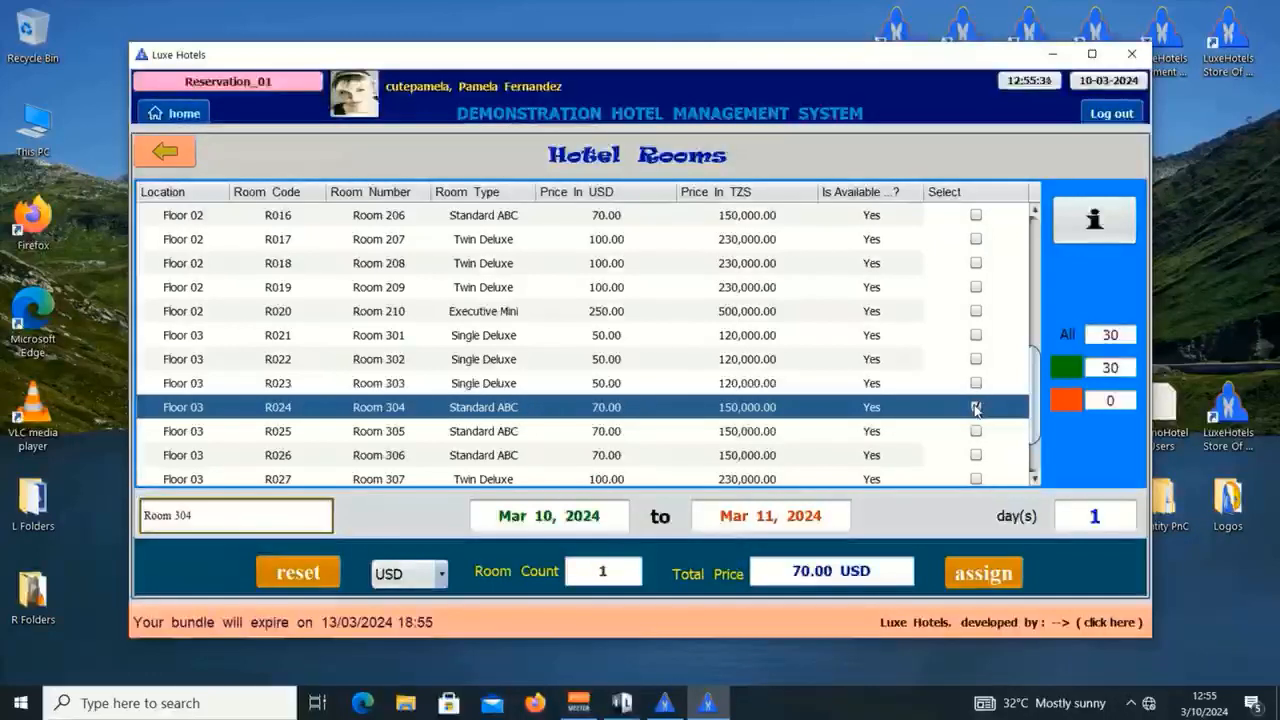
{"action": "left_click", "coordinate": [975, 336]}
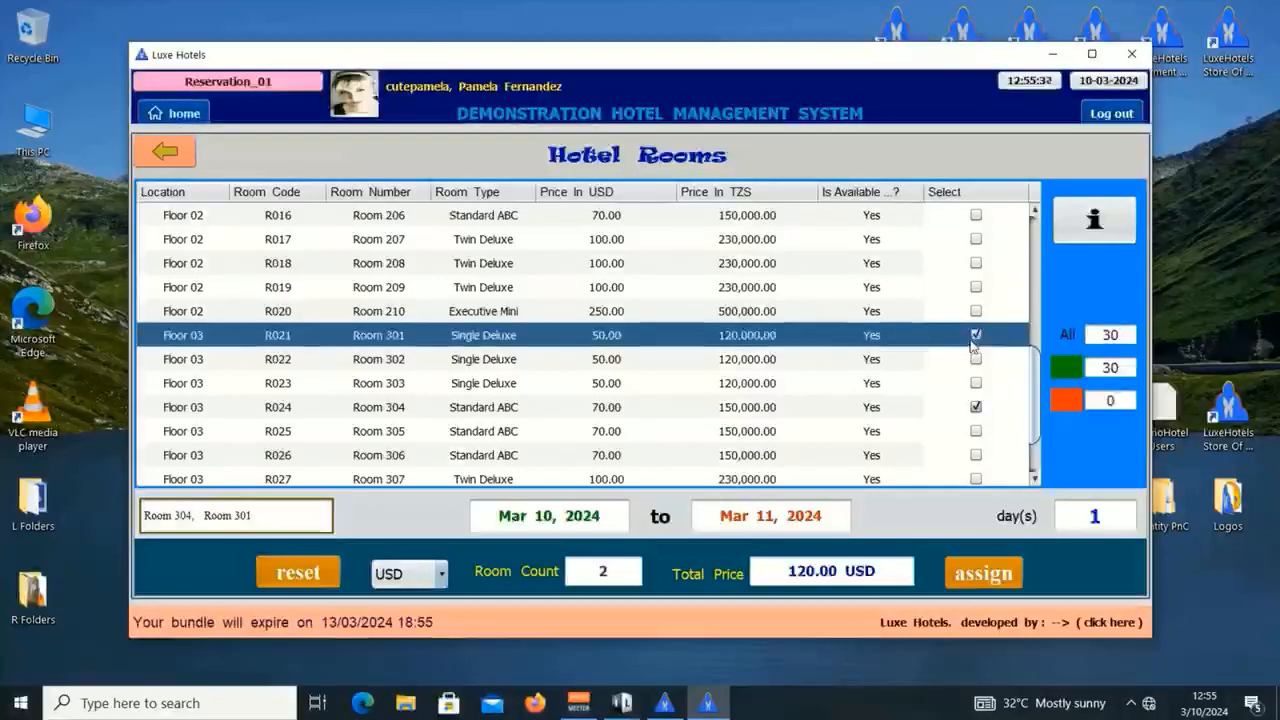
{"action": "left_click", "coordinate": [972, 343]}
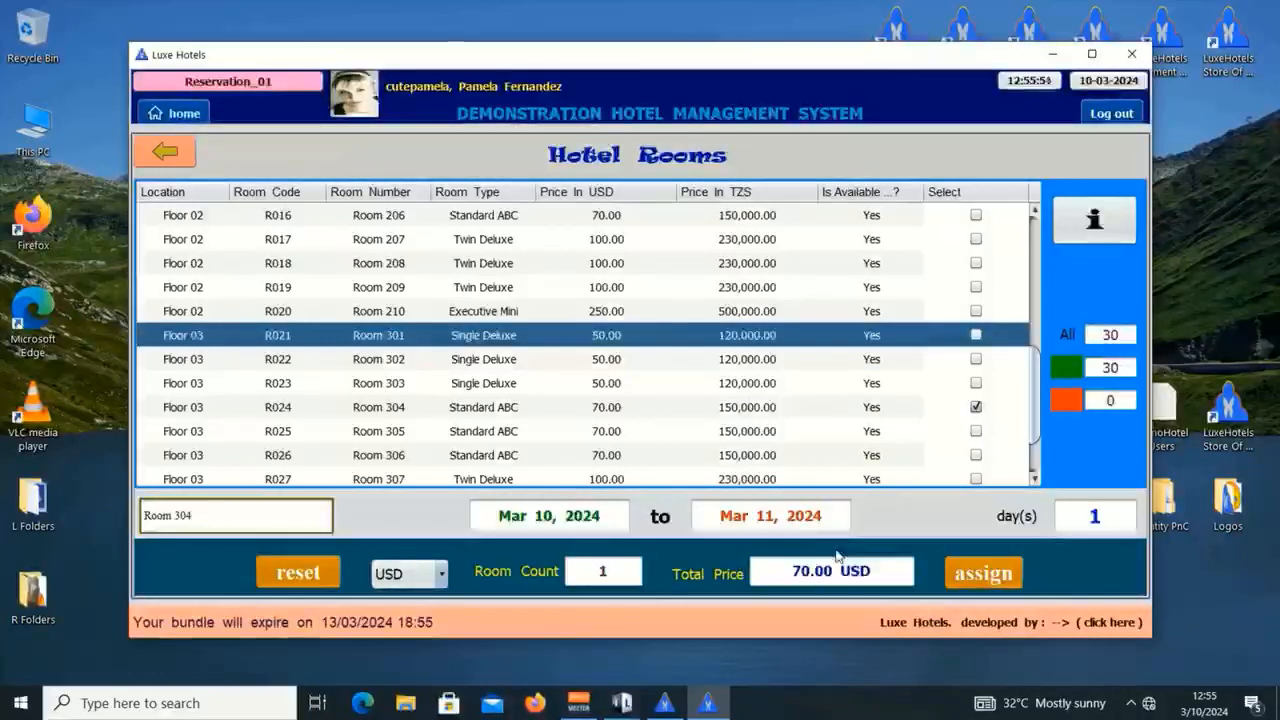
Step: Show the 150,000.00 total in TZS and assign Room 304 to the booking
{"action": "left_click", "coordinate": [440, 574]}
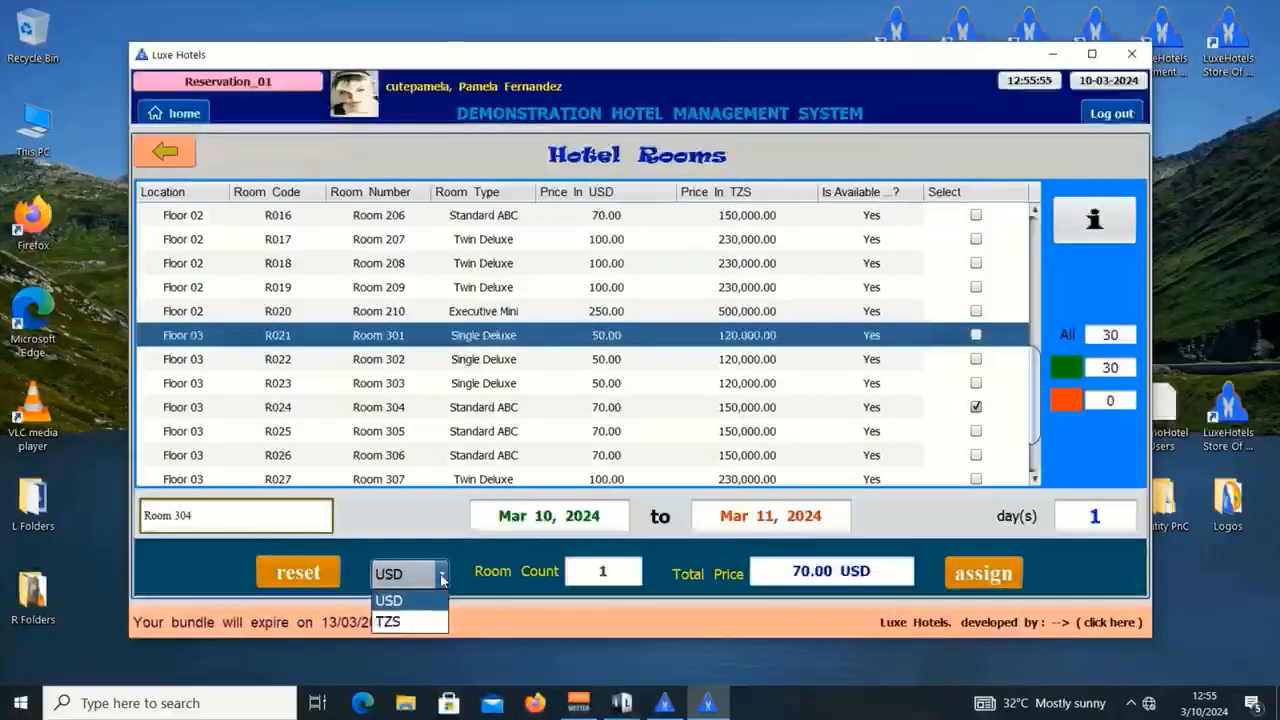
{"action": "left_click", "coordinate": [400, 624]}
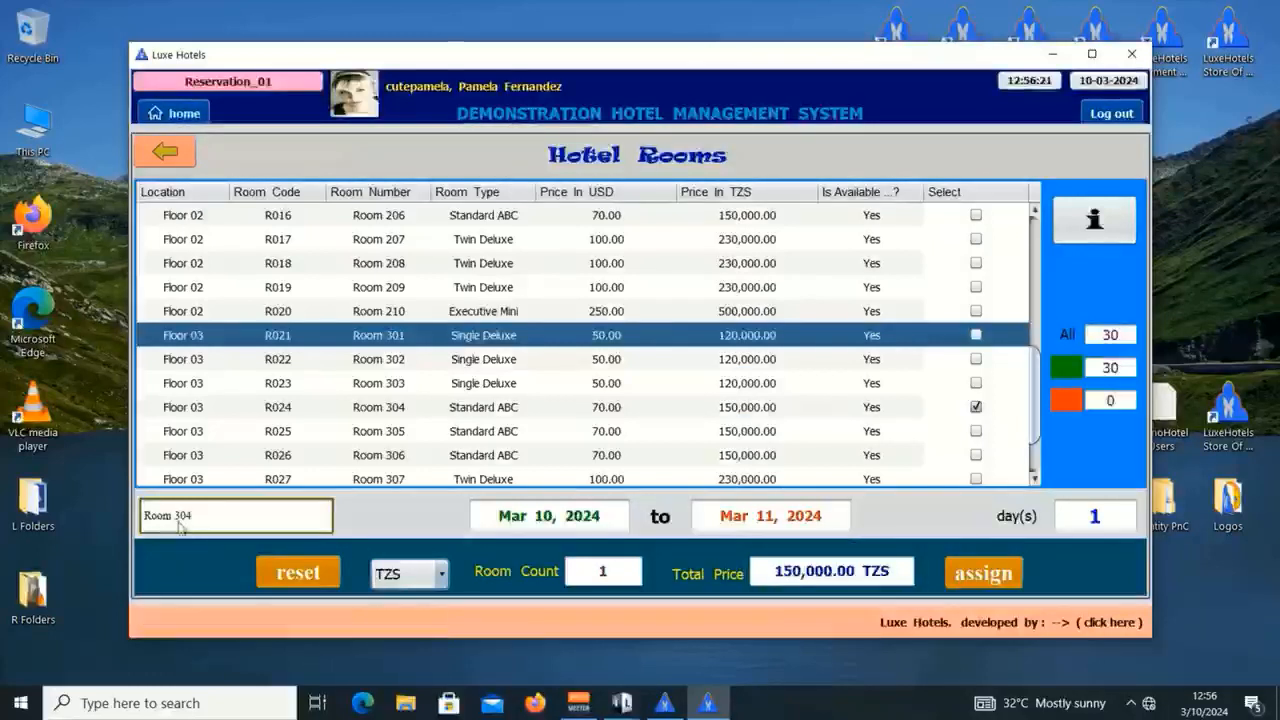
{"action": "left_click", "coordinate": [399, 416]}
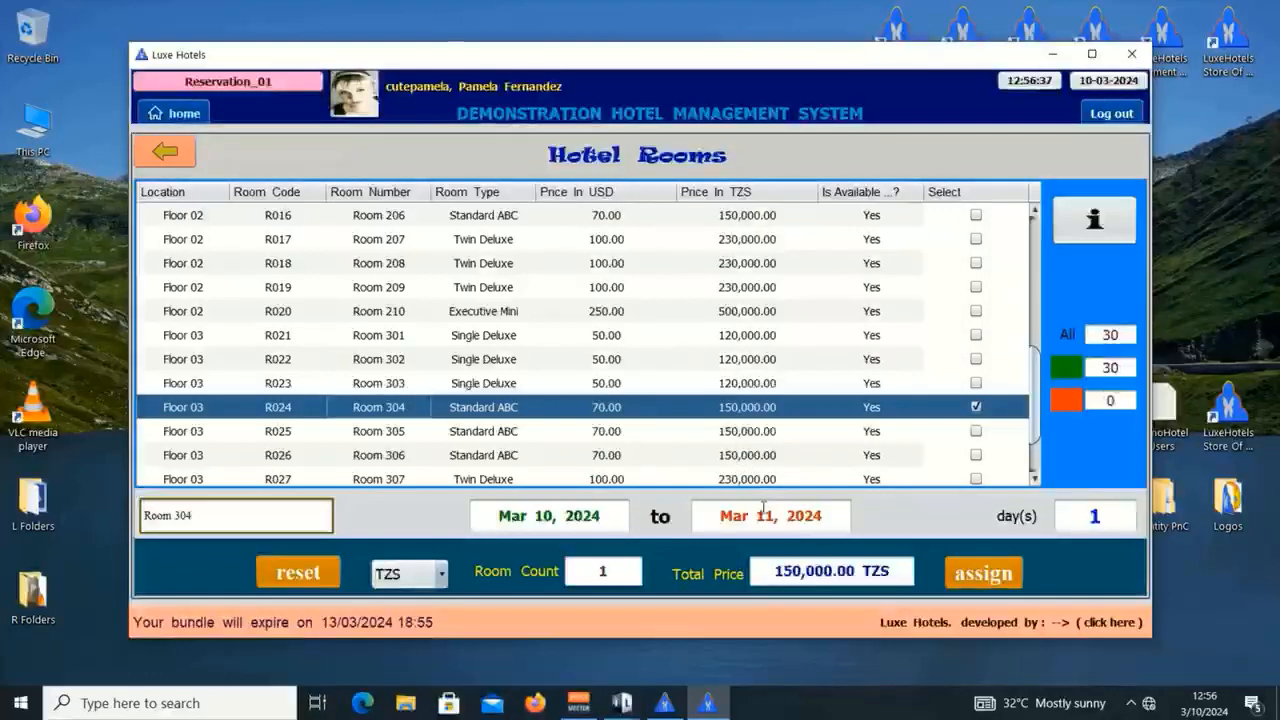
{"action": "left_click", "coordinate": [983, 574]}
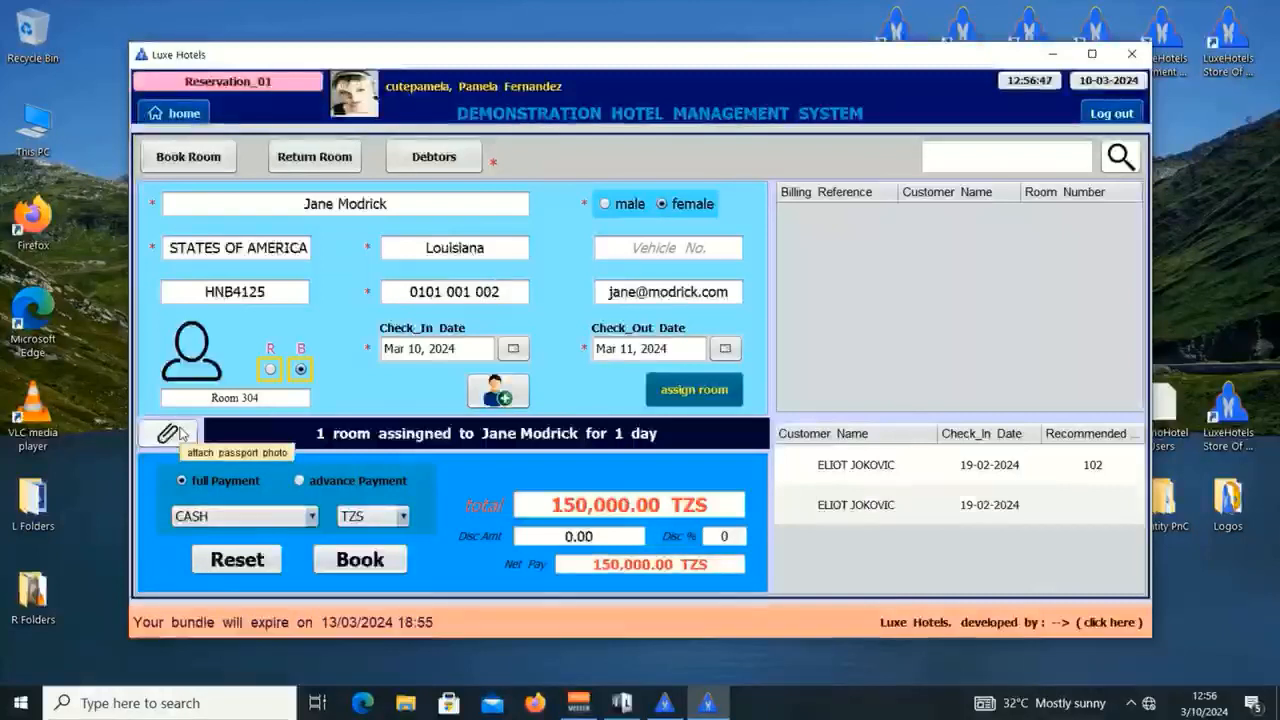
Step: Set full payment by VISA in USD for the 70.00 USD Room 304 booking and submit it
{"action": "left_click", "coordinate": [180, 432]}
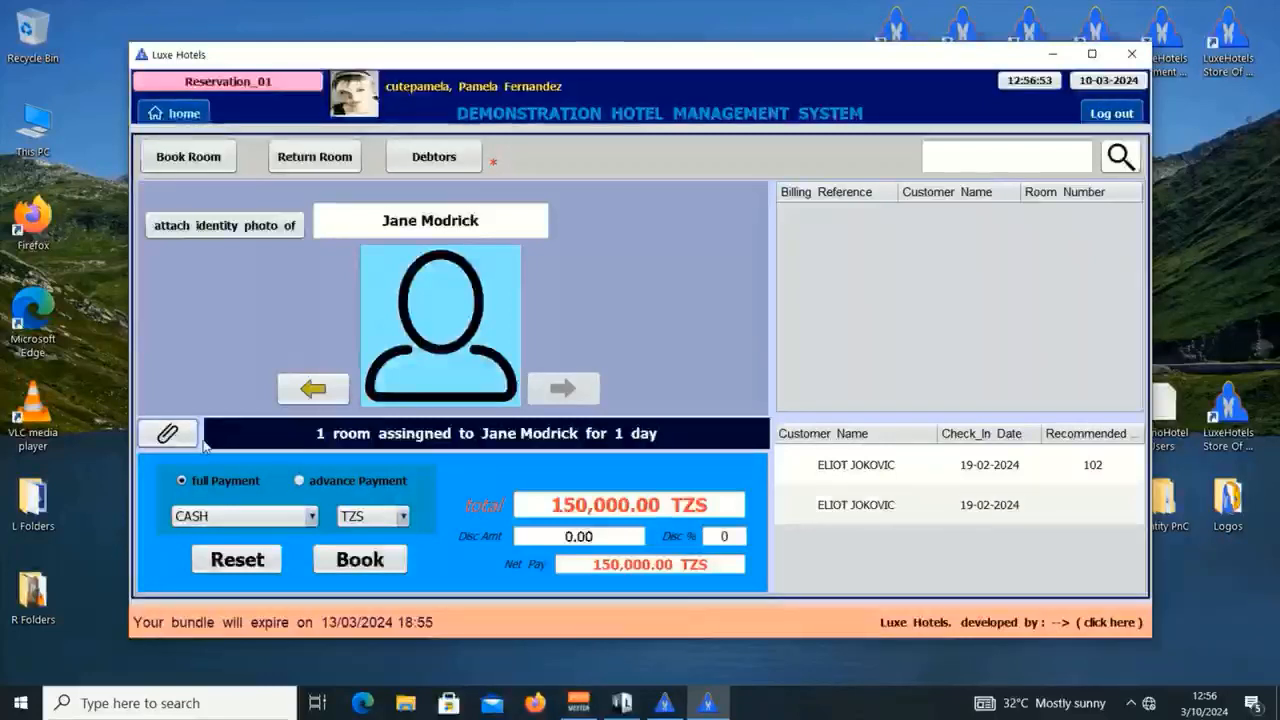
{"action": "left_click", "coordinate": [300, 392]}
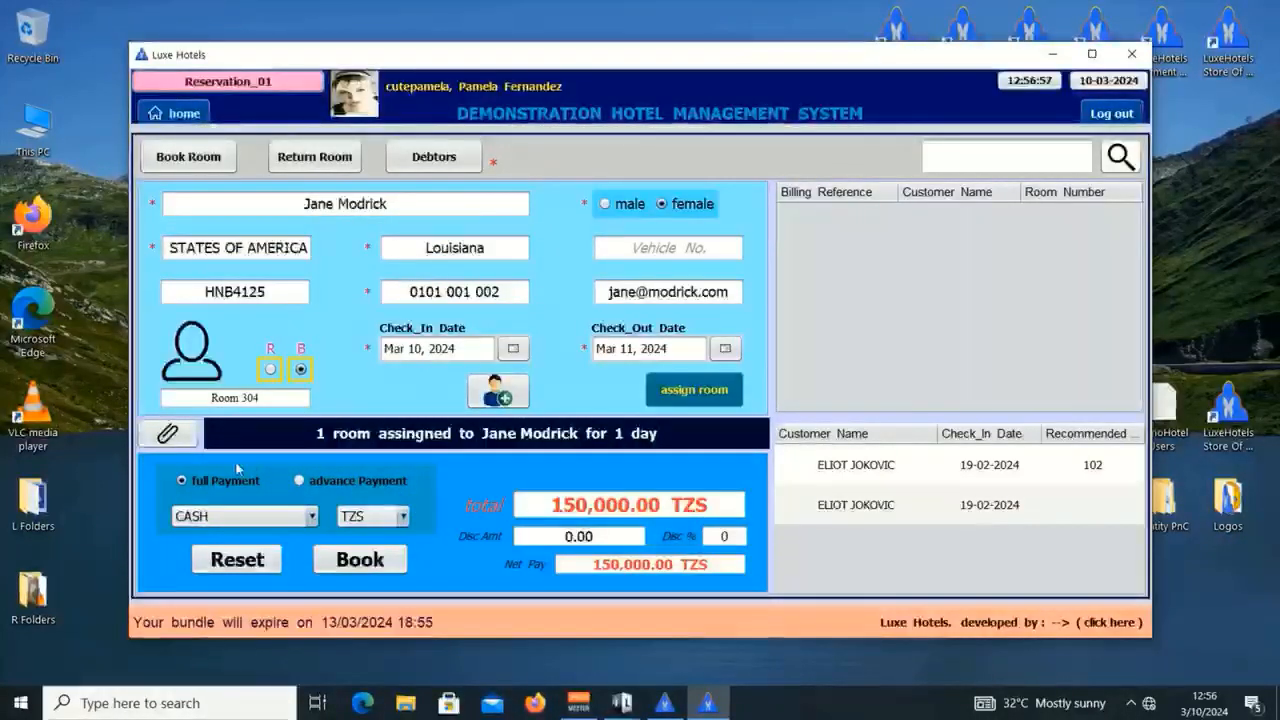
{"action": "left_click", "coordinate": [252, 518]}
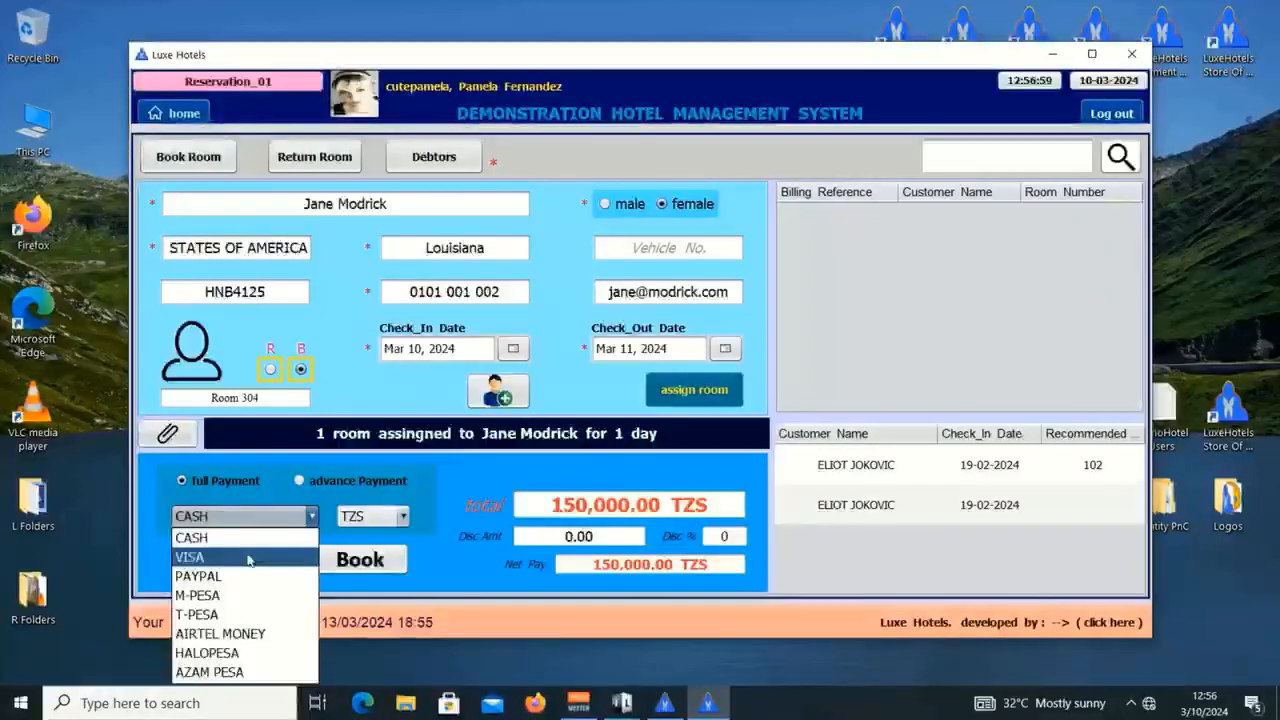
{"action": "left_click", "coordinate": [249, 560]}
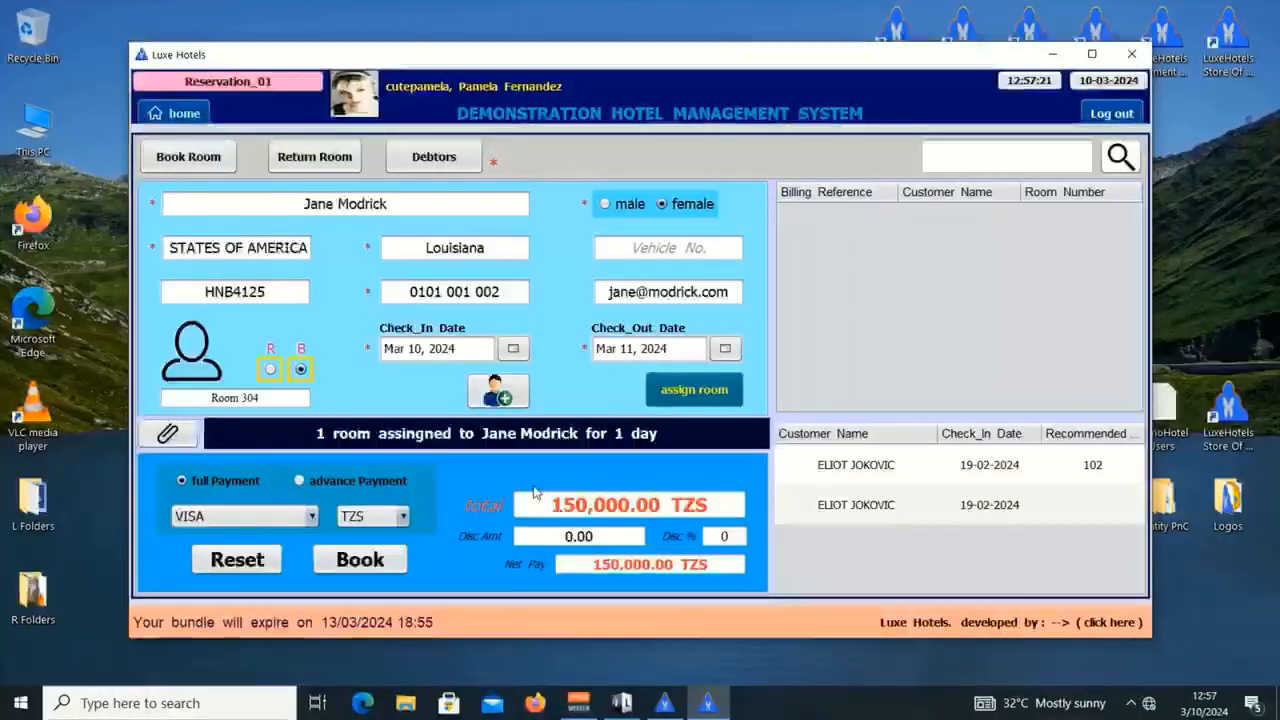
{"action": "left_click", "coordinate": [390, 516]}
{"action": "left_click", "coordinate": [370, 534]}
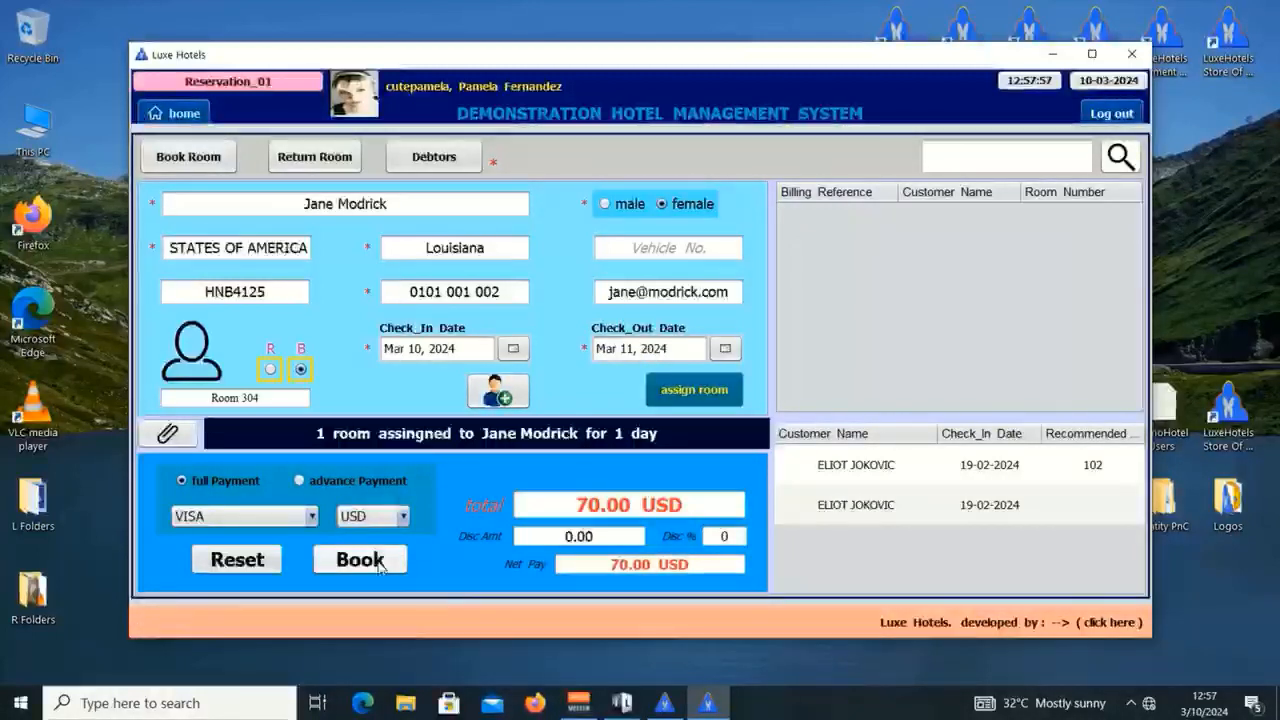
{"action": "left_click", "coordinate": [379, 567]}
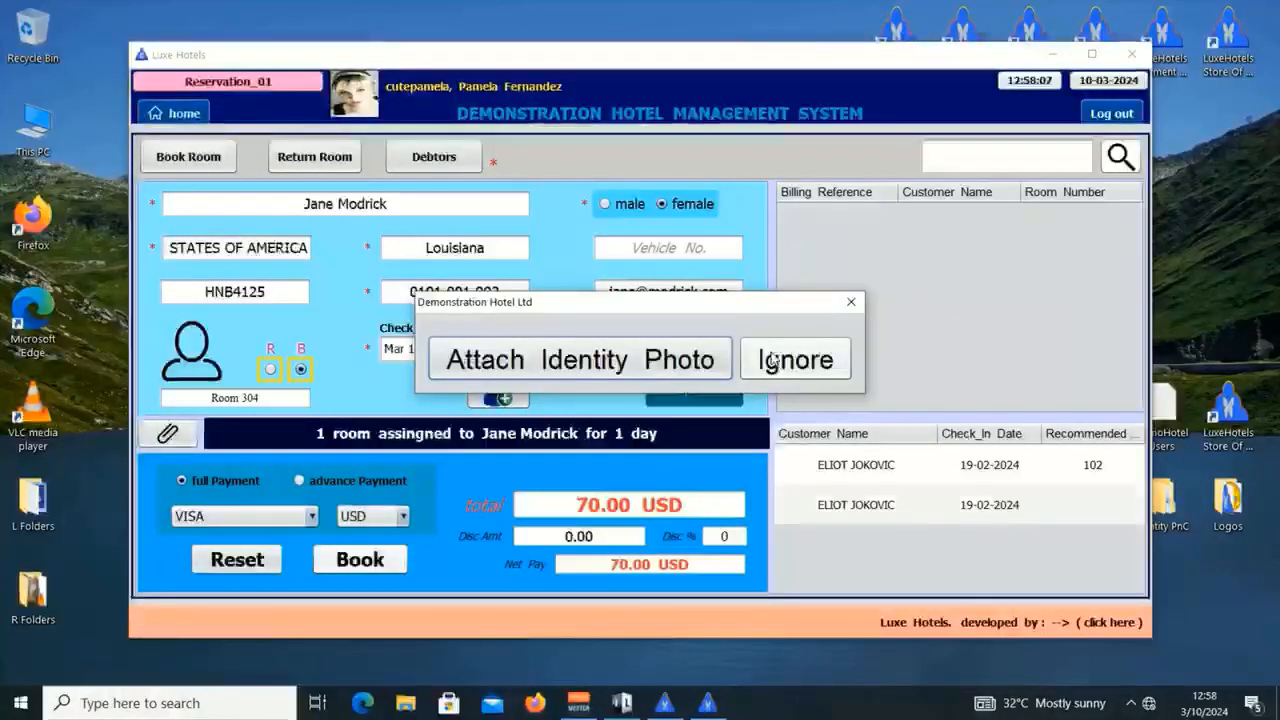
Step: Attach ID Card Female 01.jpg from Desktop > Identity PnC > Customers as the identity photo
{"action": "left_click", "coordinate": [573, 362]}
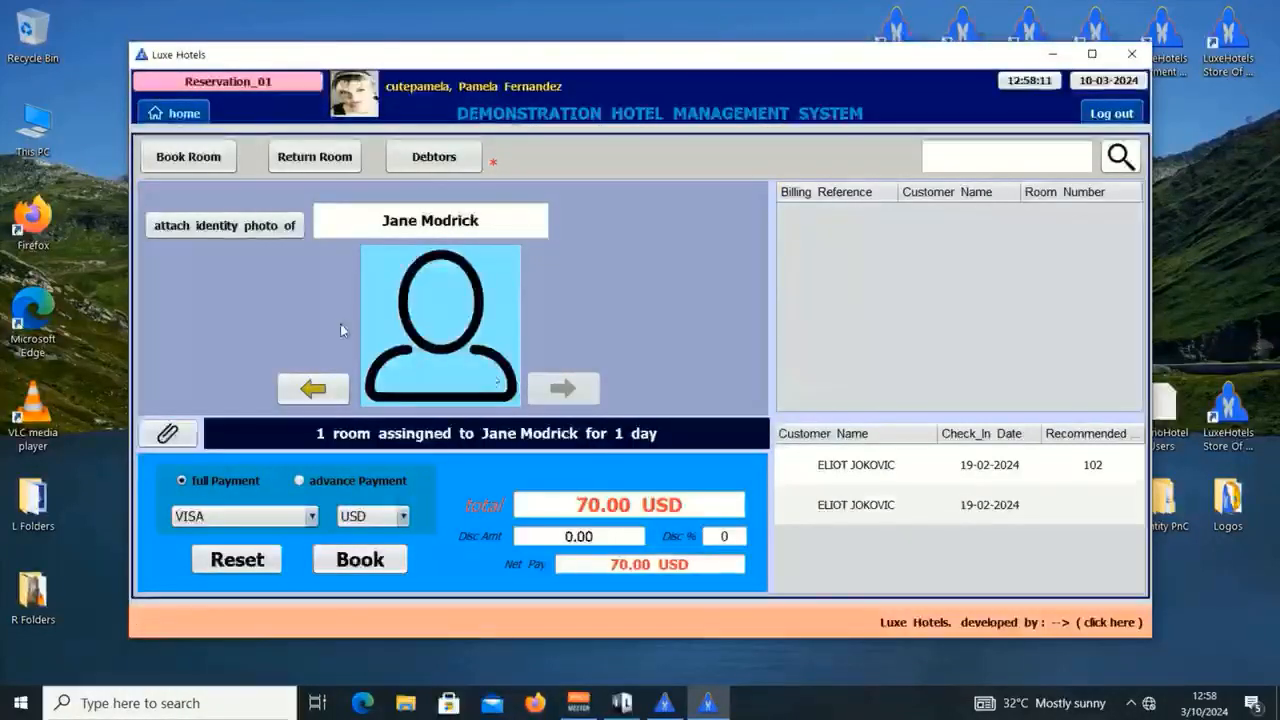
{"action": "left_click", "coordinate": [242, 227]}
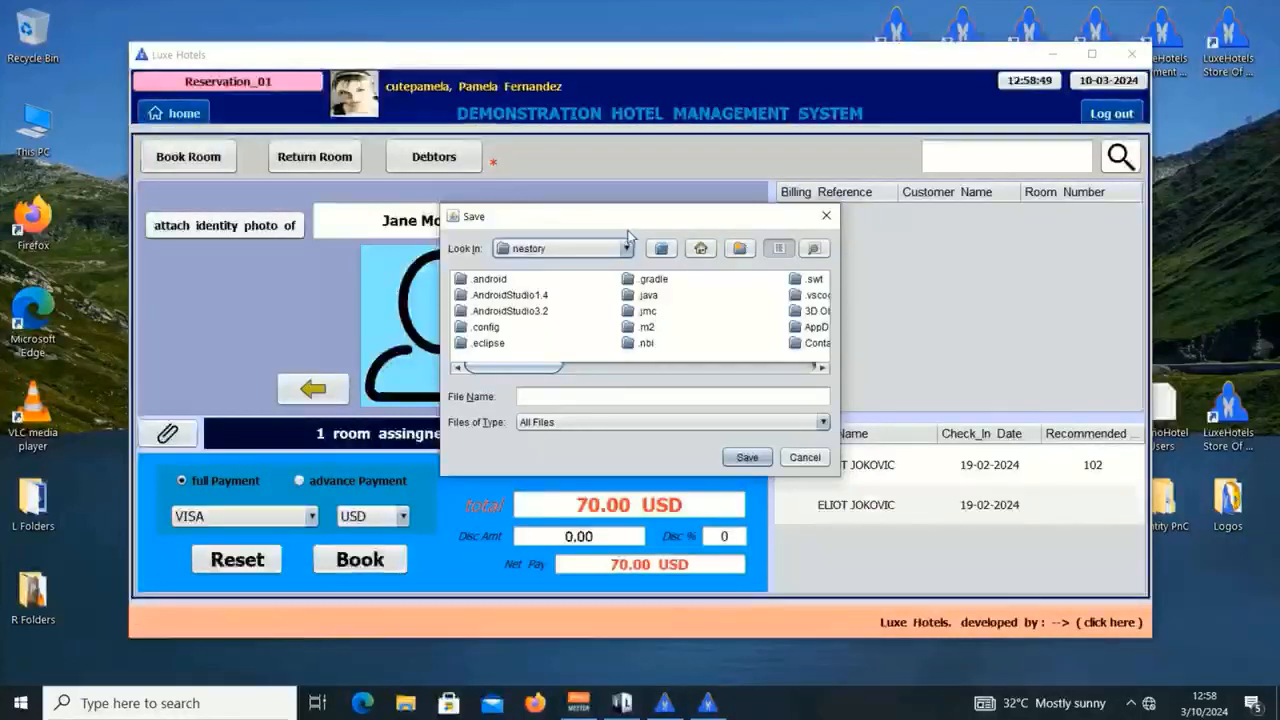
{"action": "left_click", "coordinate": [1172, 499]}
{"action": "double_click", "coordinate": [1172, 499]}
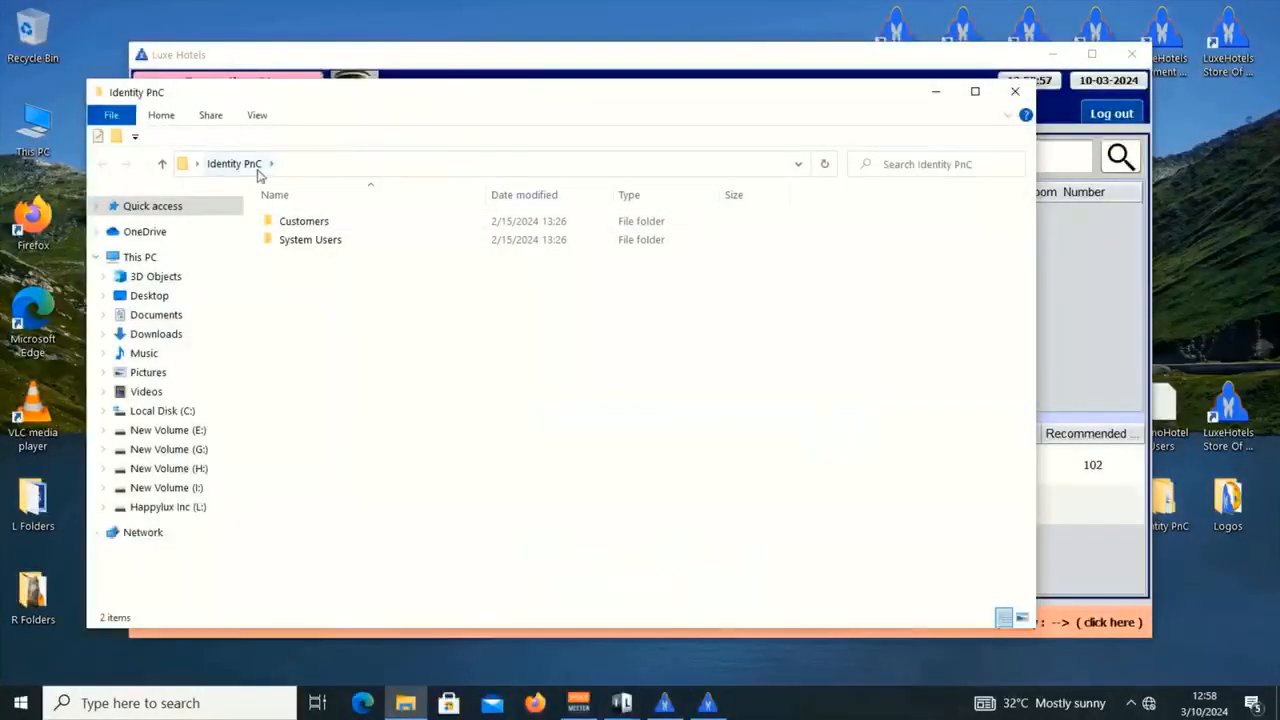
{"action": "double_click", "coordinate": [326, 223]}
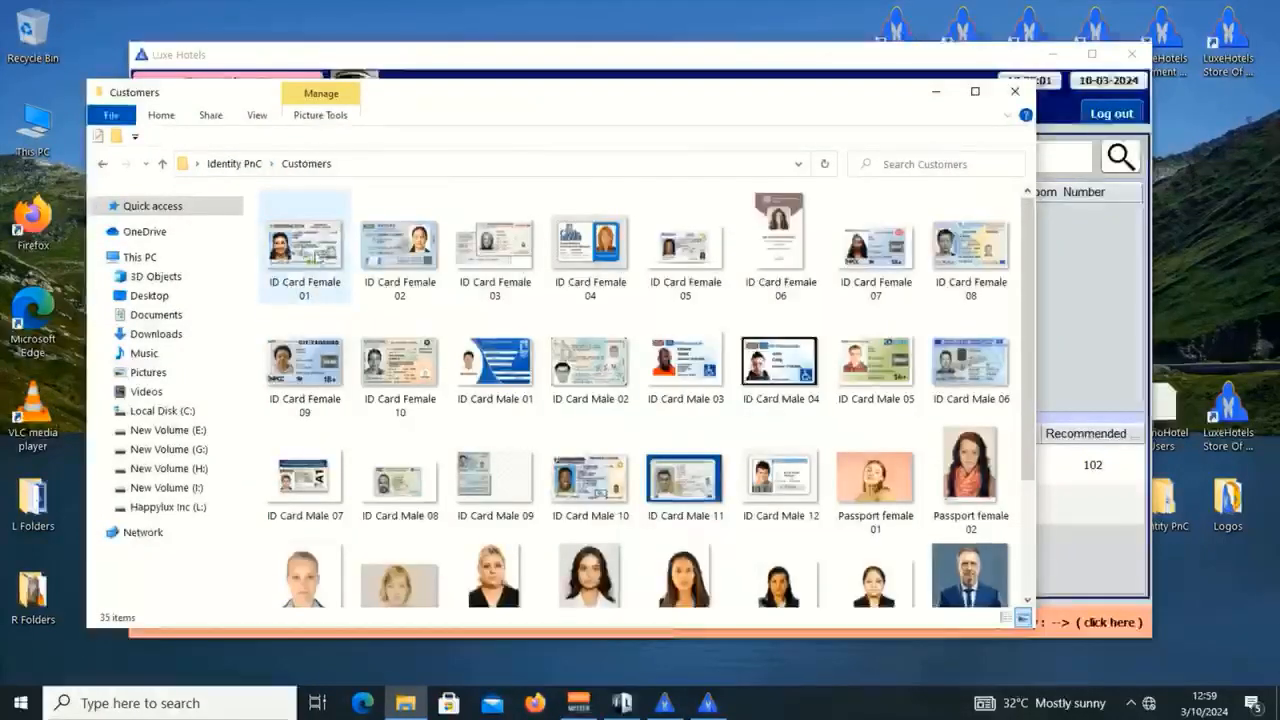
{"action": "left_click", "coordinate": [1015, 91]}
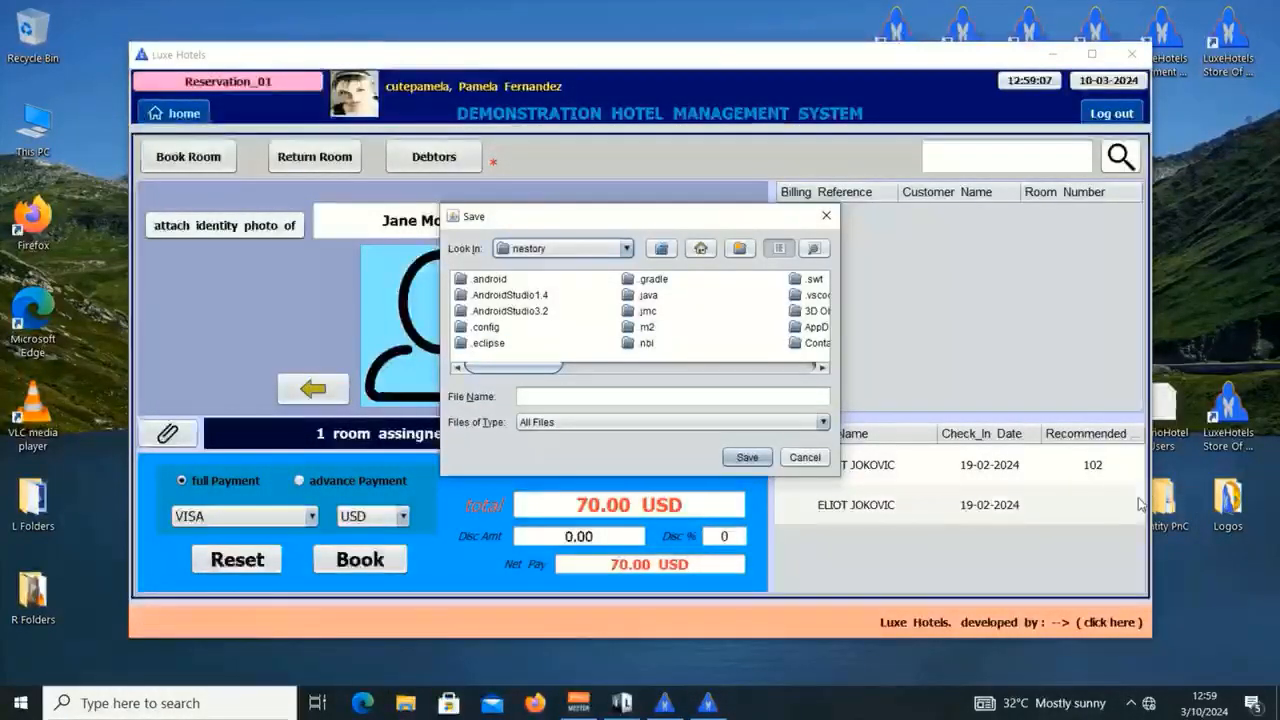
{"action": "left_click", "coordinate": [527, 250]}
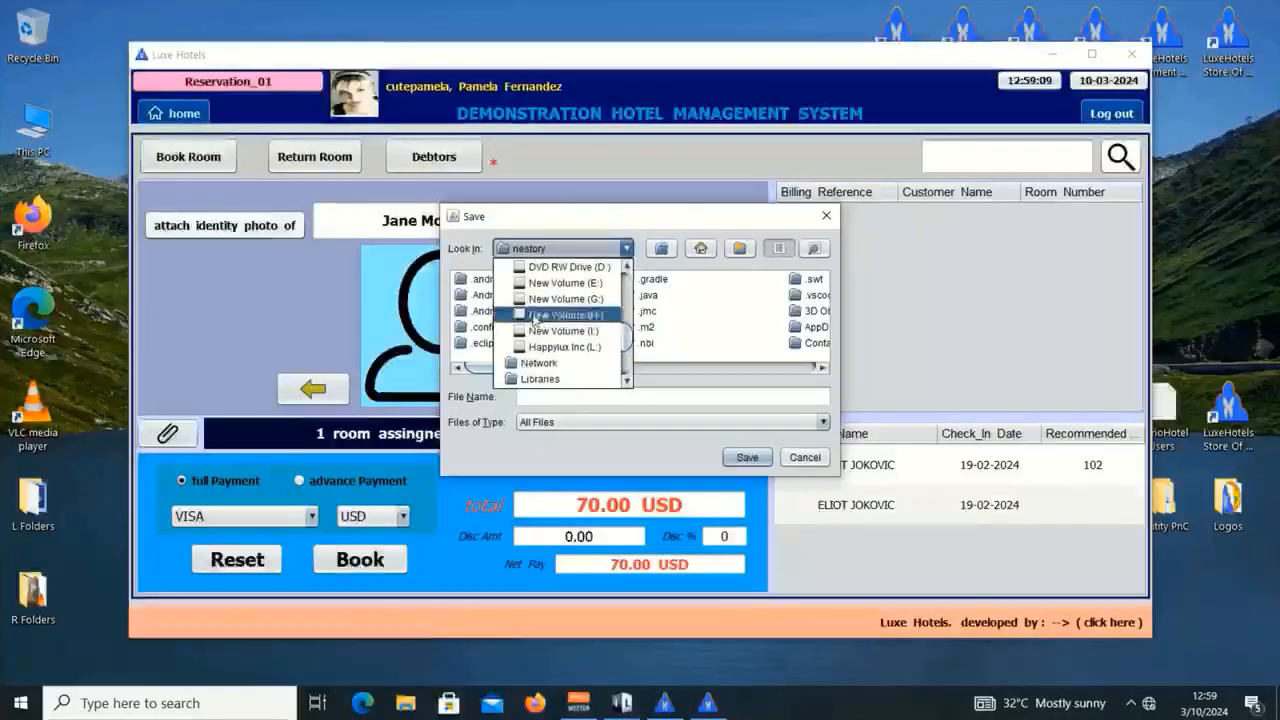
{"action": "left_click", "coordinate": [532, 267]}
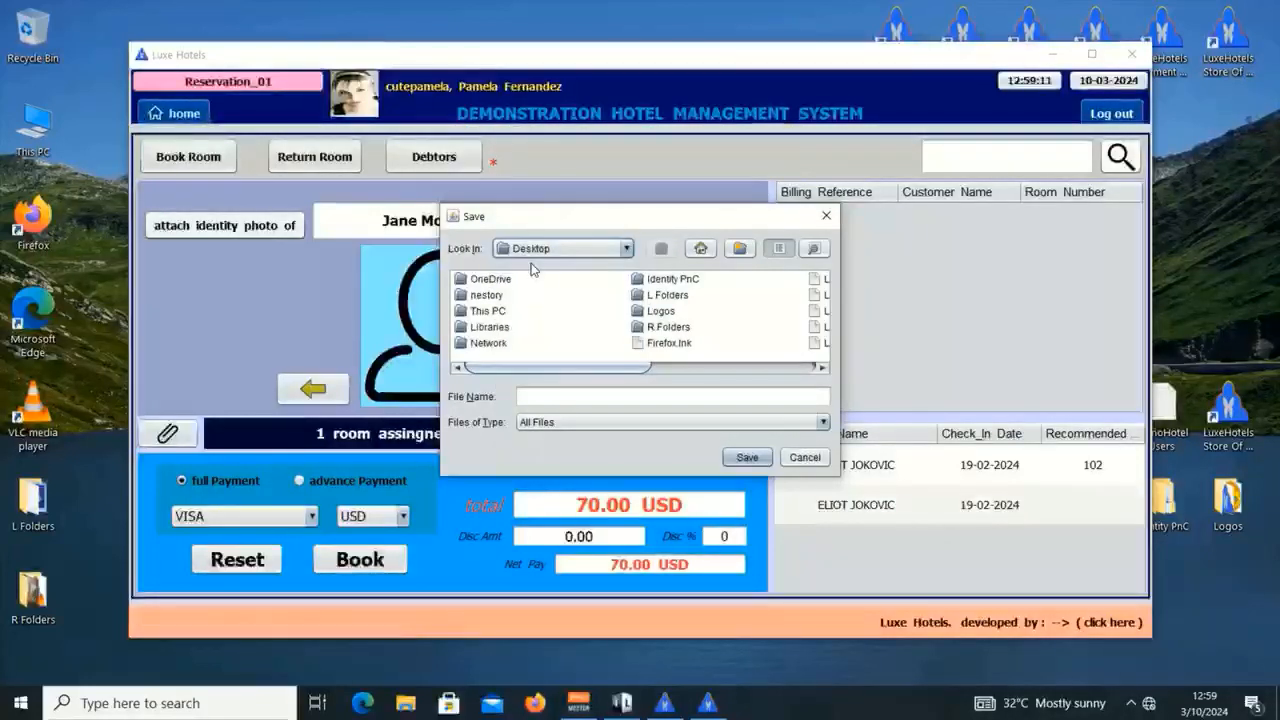
{"action": "double_click", "coordinate": [670, 280]}
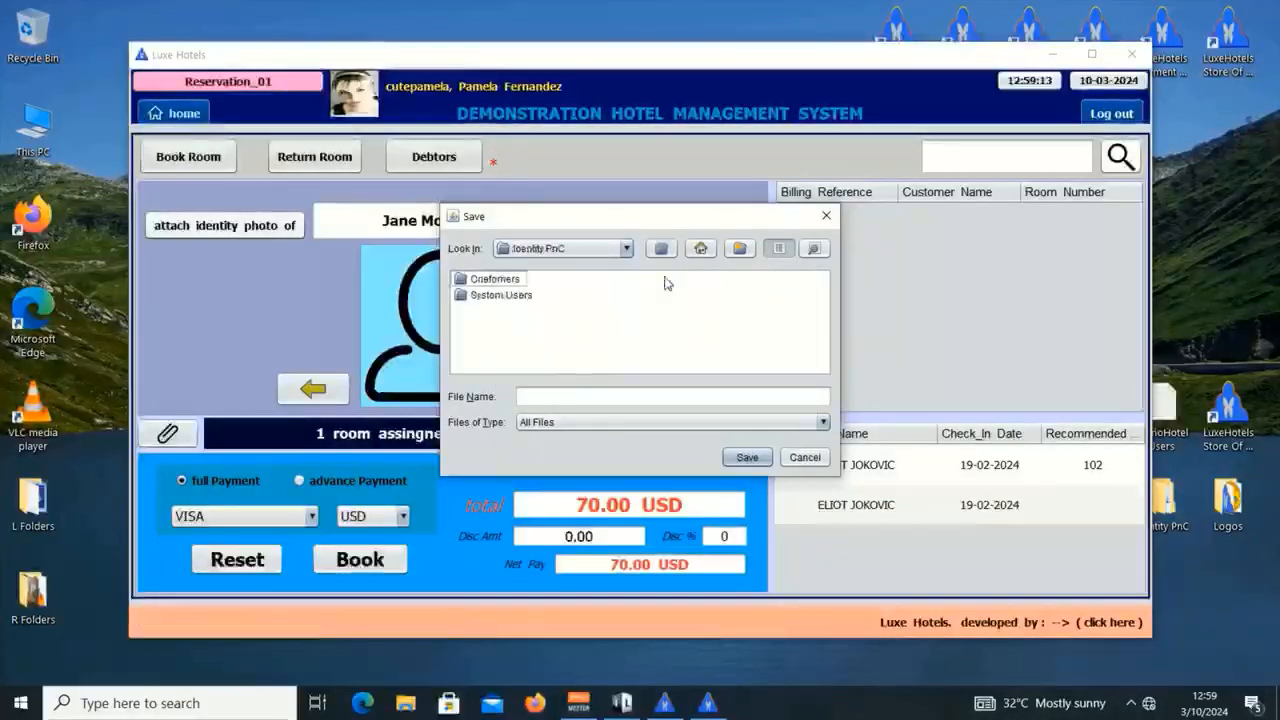
{"action": "double_click", "coordinate": [524, 280]}
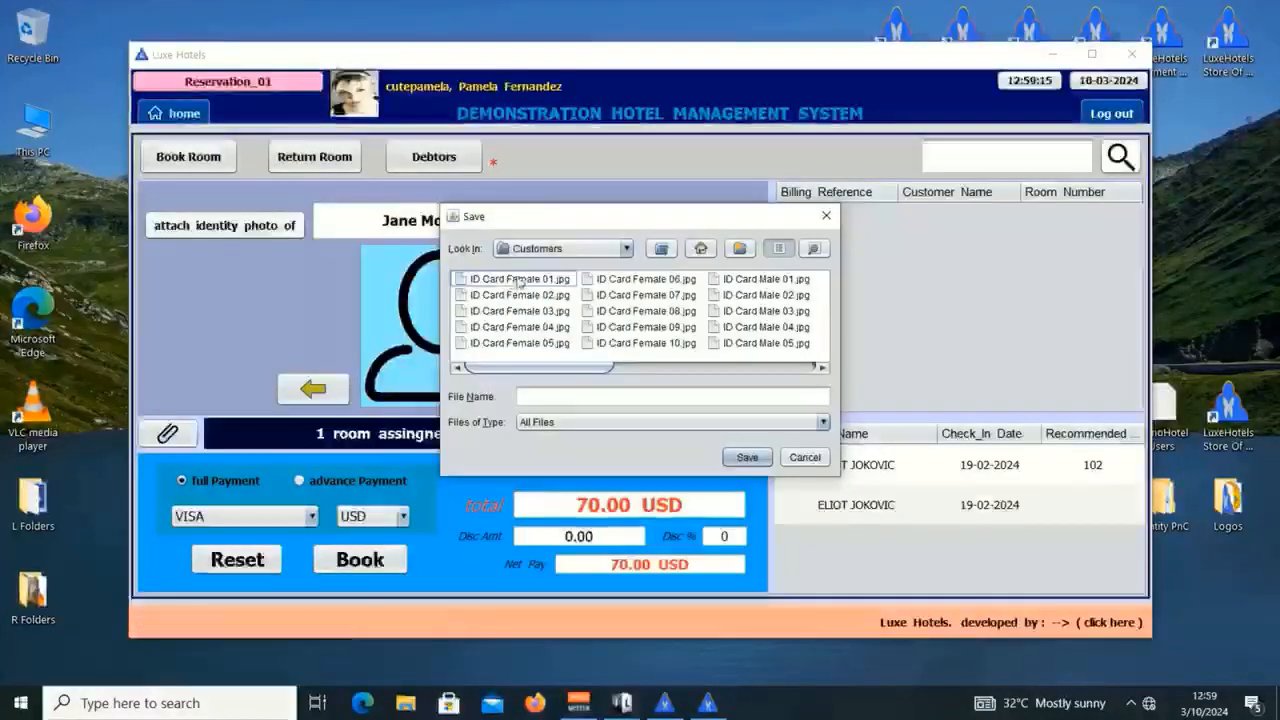
{"action": "double_click", "coordinate": [527, 281]}
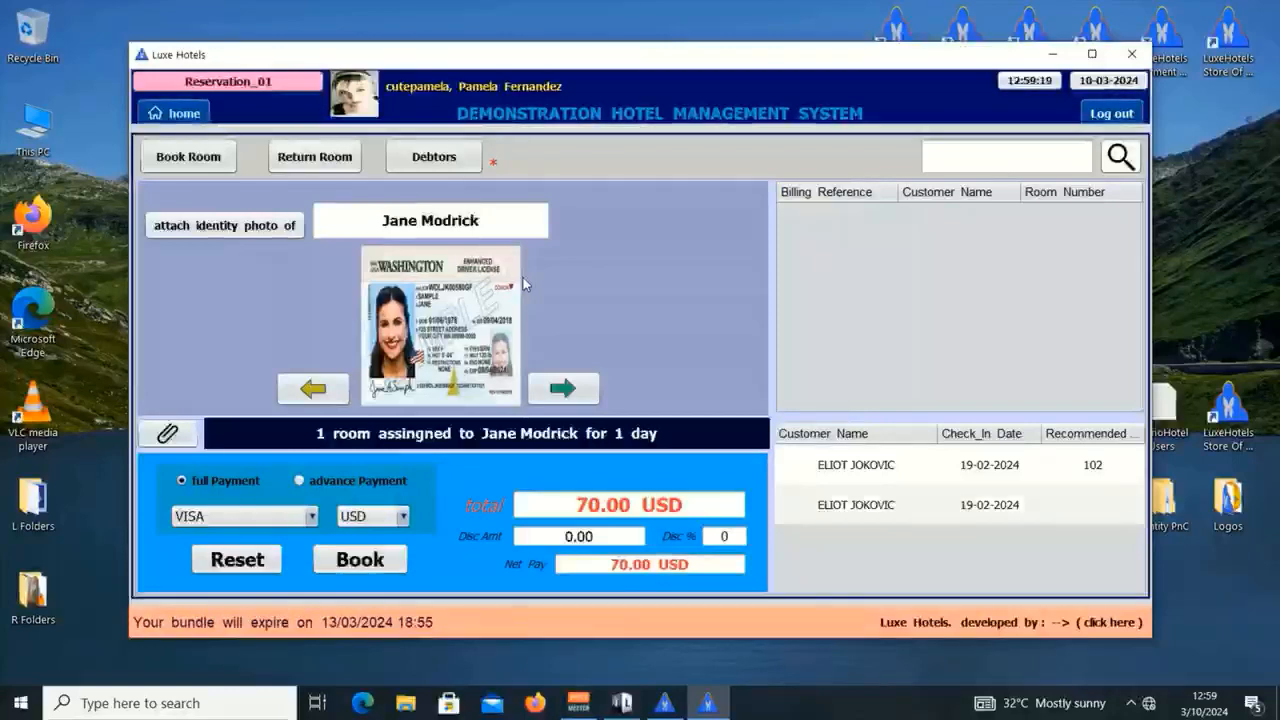
{"action": "left_click", "coordinate": [562, 389]}
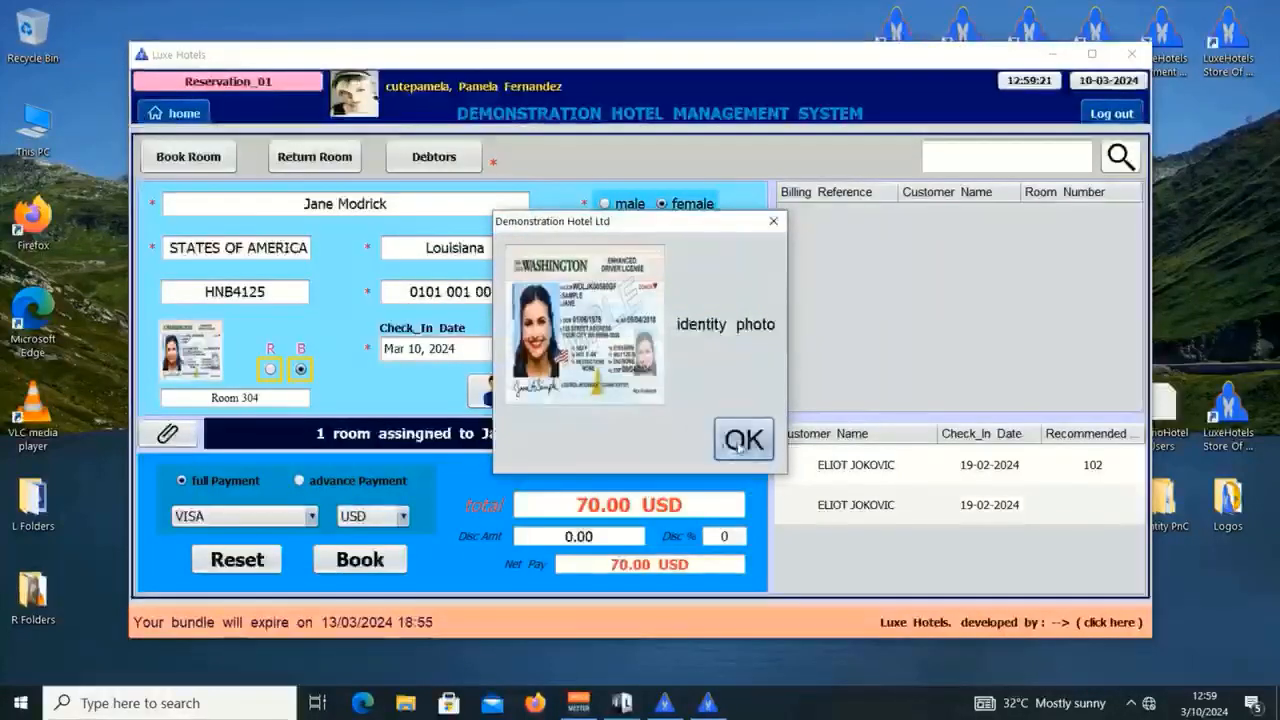
Step: Resubmit the booking with Default rating and the keypad password, then dismiss the reservations-closed error
{"action": "left_click", "coordinate": [741, 444]}
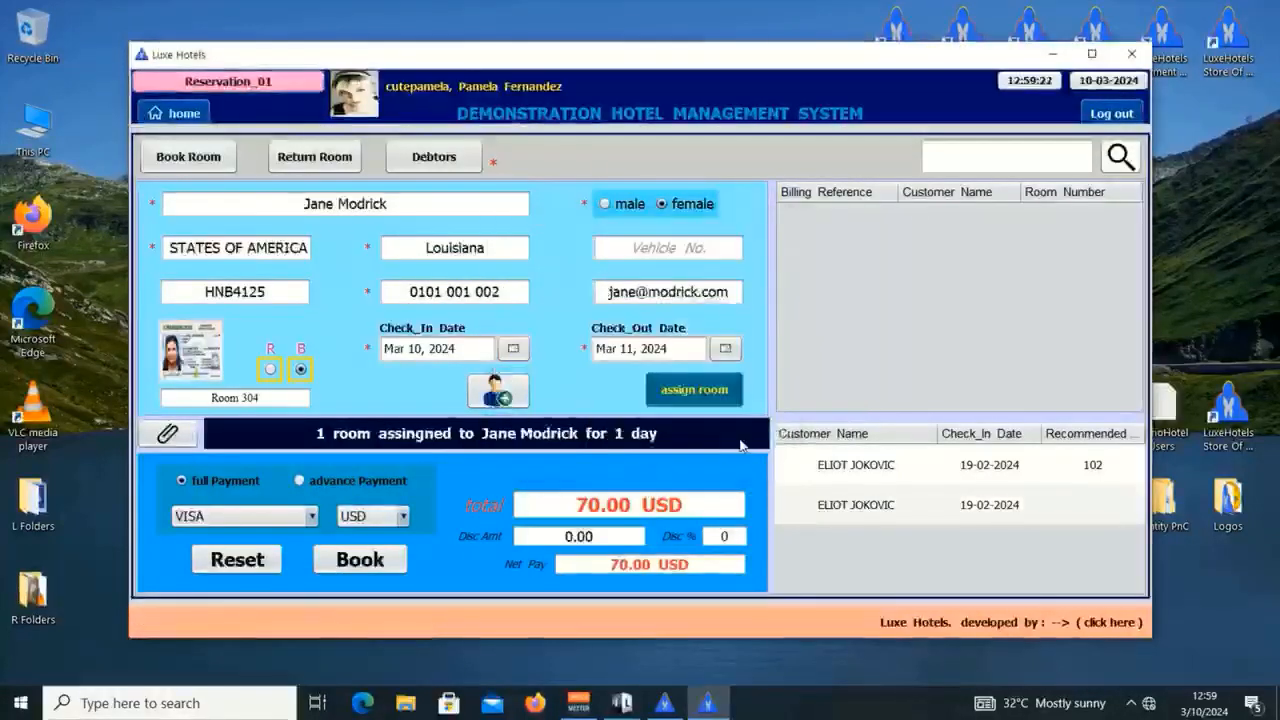
{"action": "left_click", "coordinate": [400, 560]}
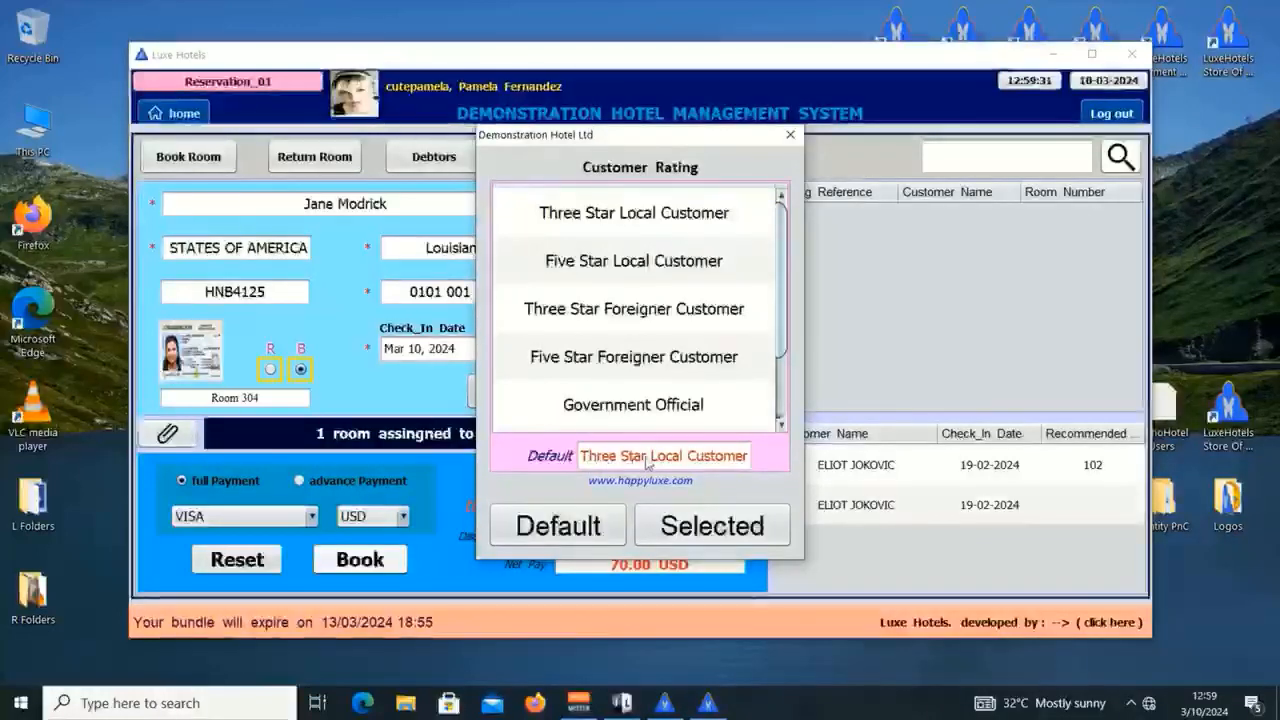
{"action": "left_click", "coordinate": [556, 527]}
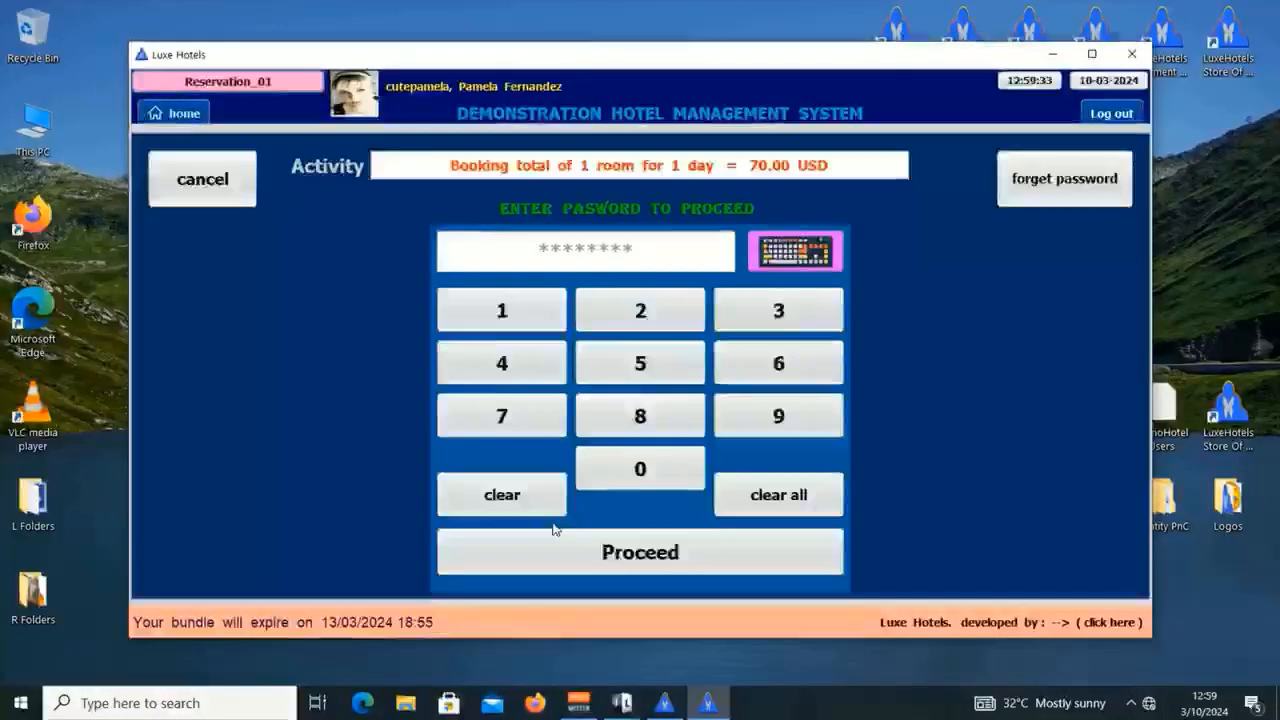
{"action": "left_click", "coordinate": [509, 311]}
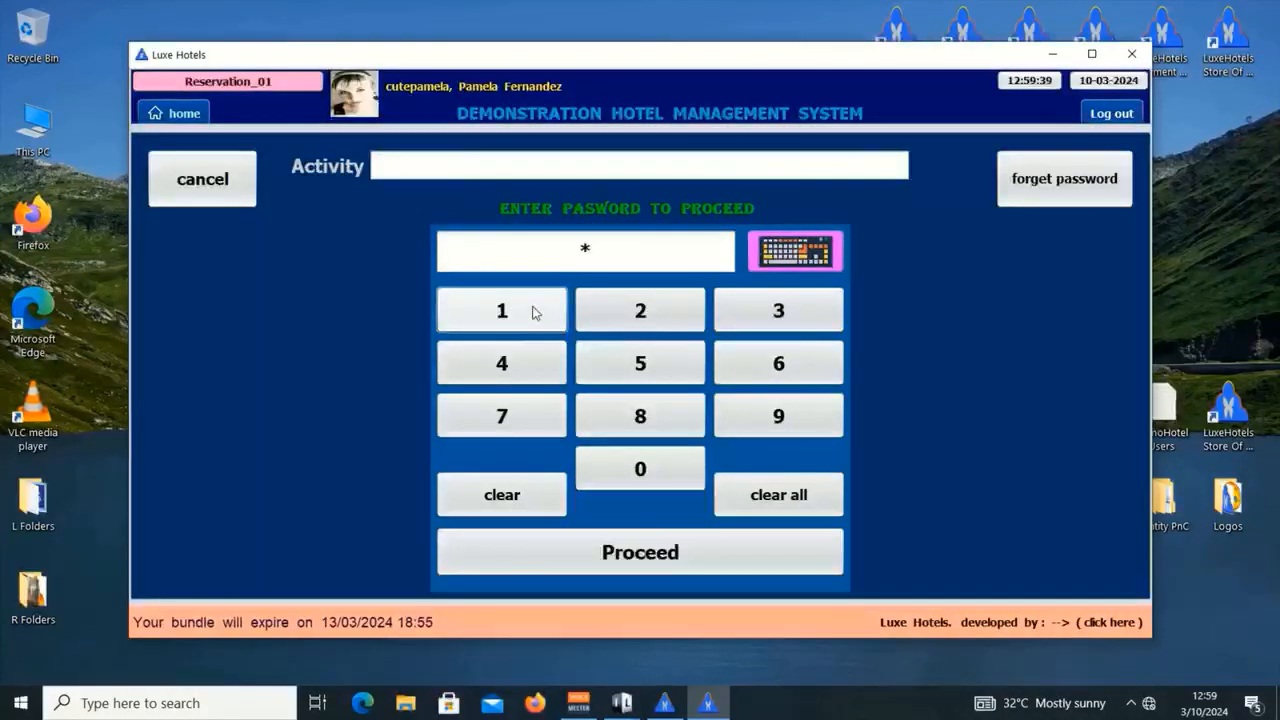
{"action": "left_click", "coordinate": [533, 312]}
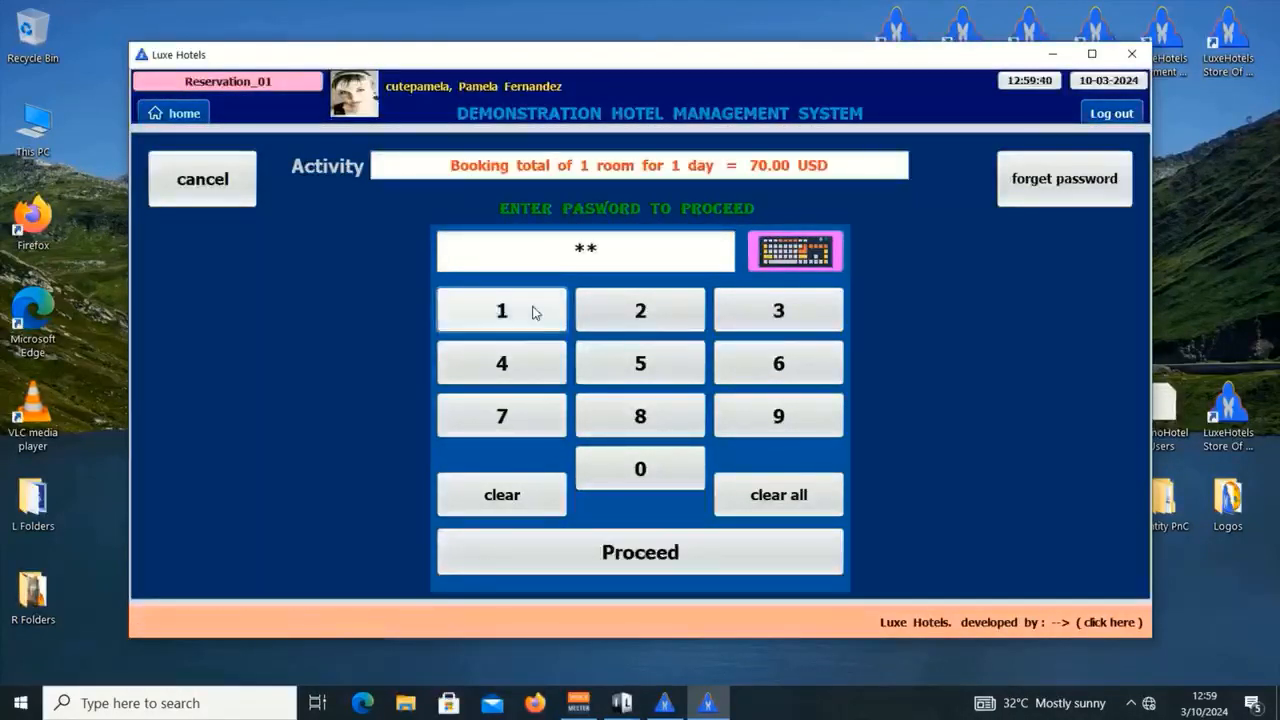
{"action": "left_click", "coordinate": [664, 369]}
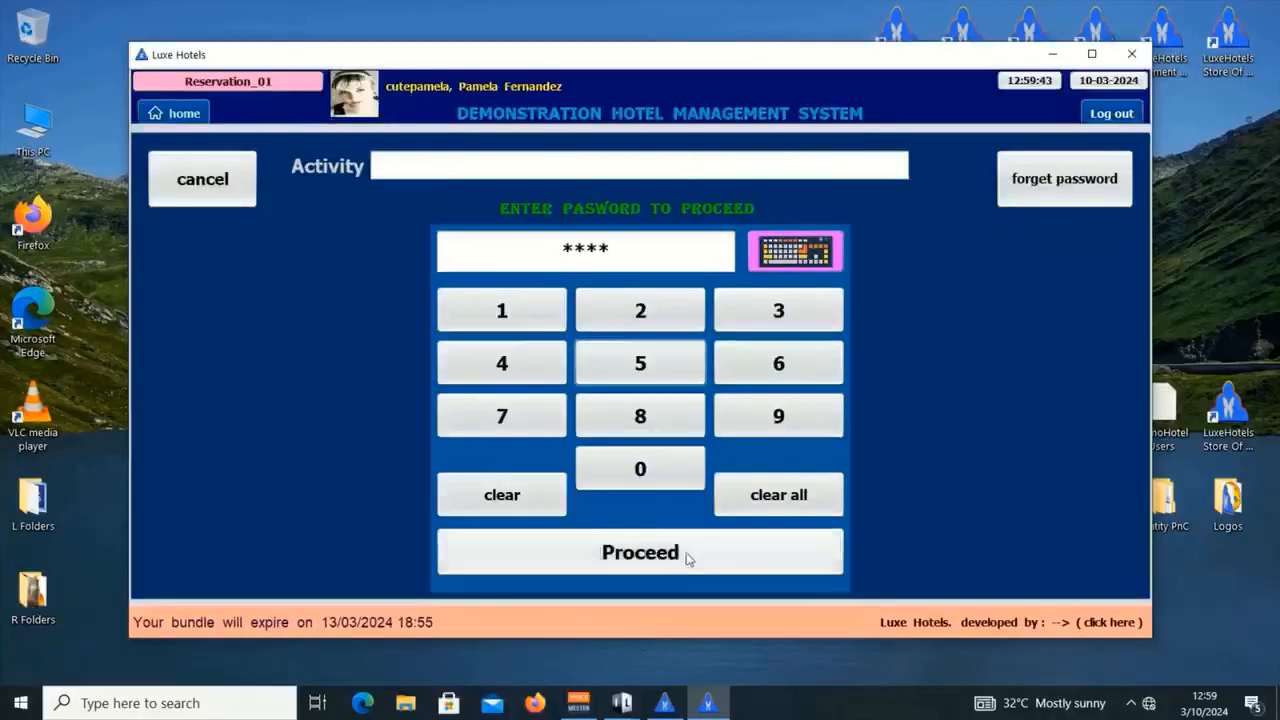
{"action": "left_click", "coordinate": [686, 557]}
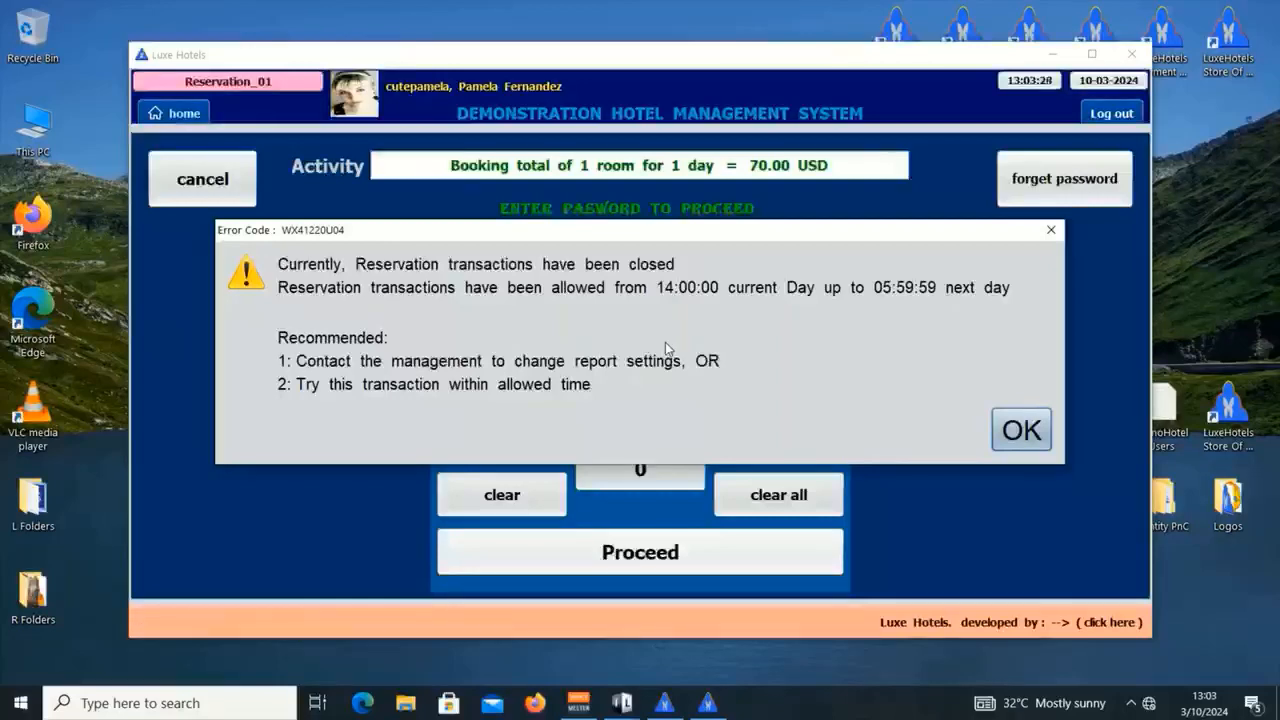
{"action": "left_click", "coordinate": [1033, 437]}
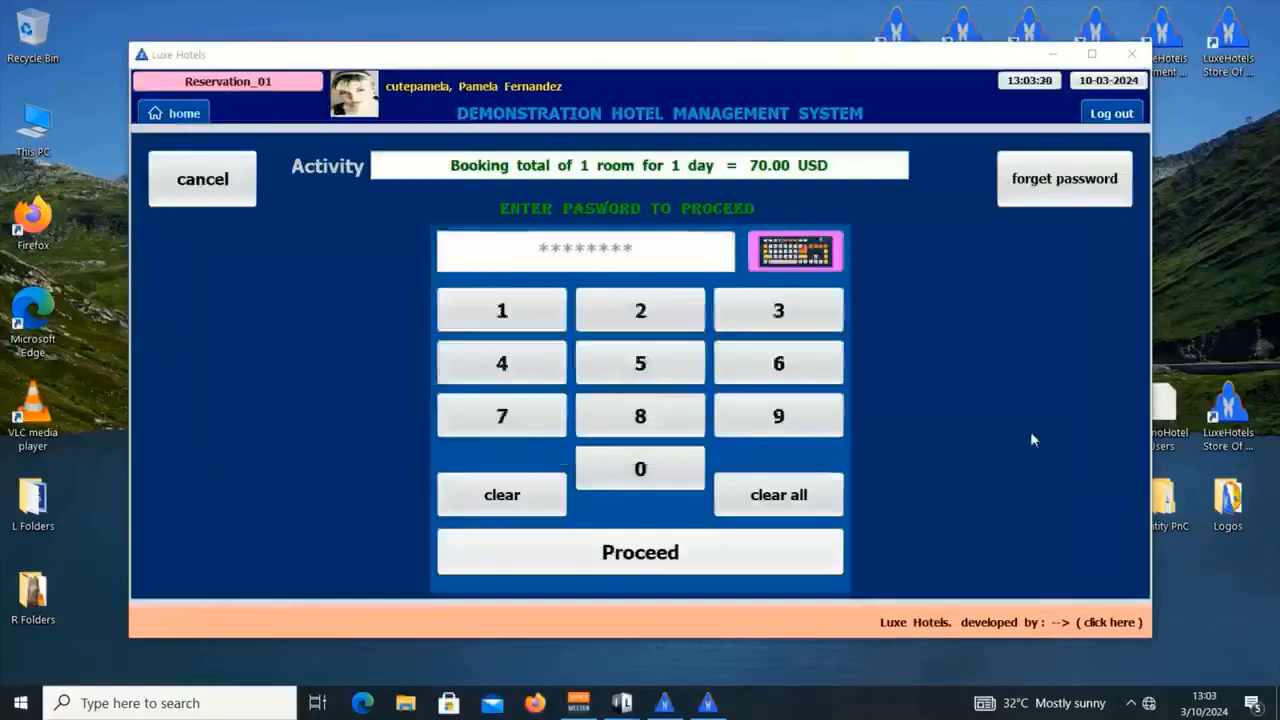
Step: In the manager window, roll the Report/Sales Starting Time hour around to 07:00:00
{"action": "left_click", "coordinate": [1033, 437]}
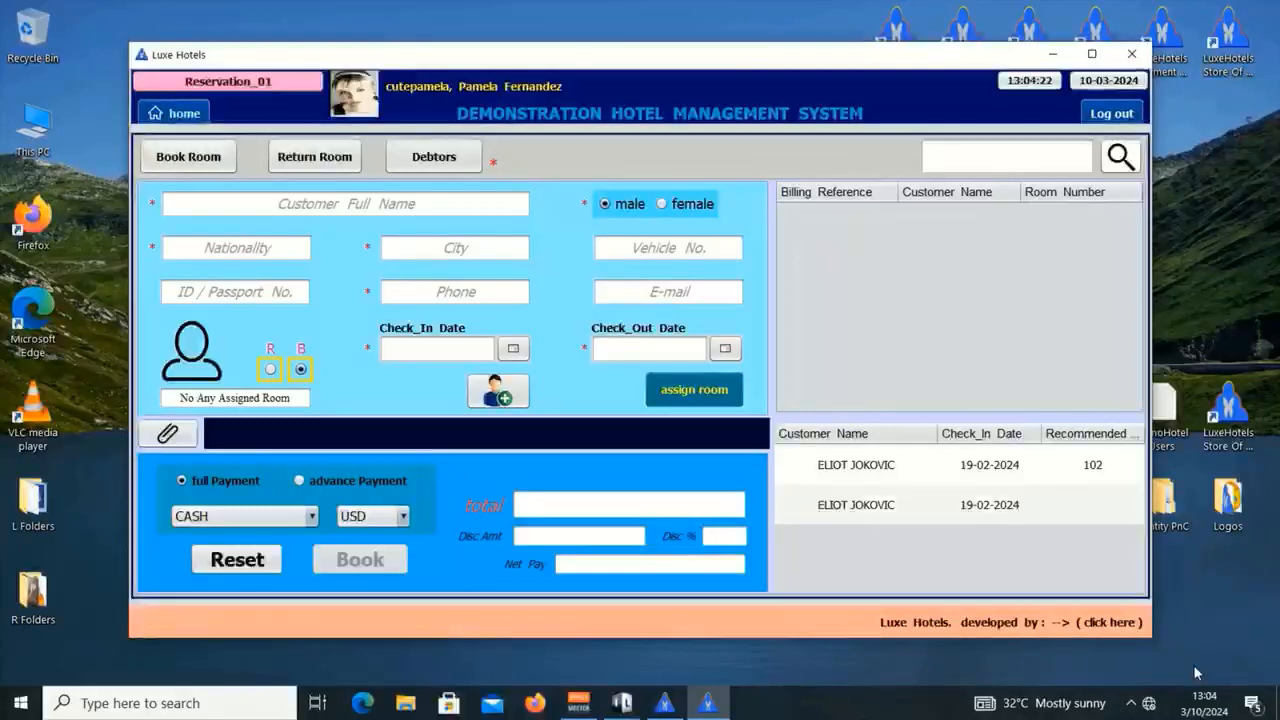
{"action": "left_click", "coordinate": [665, 703]}
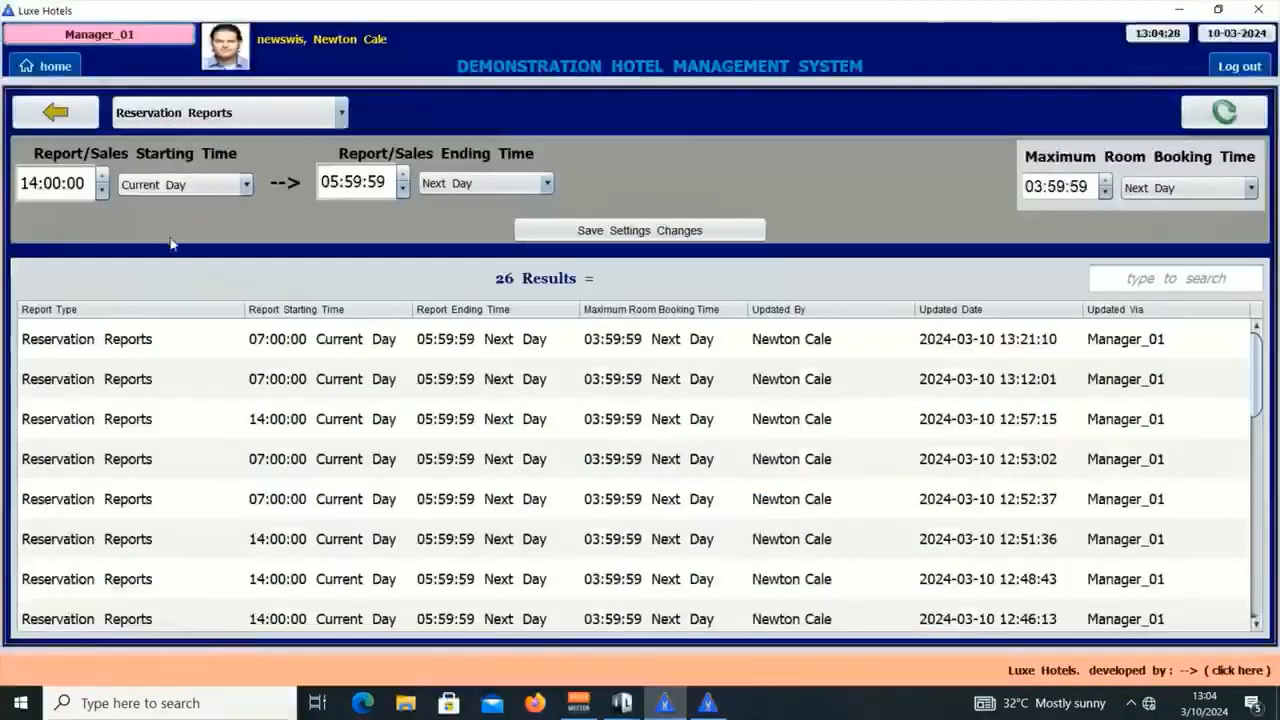
{"action": "left_click", "coordinate": [103, 177]}
{"action": "left_click", "coordinate": [103, 177]}
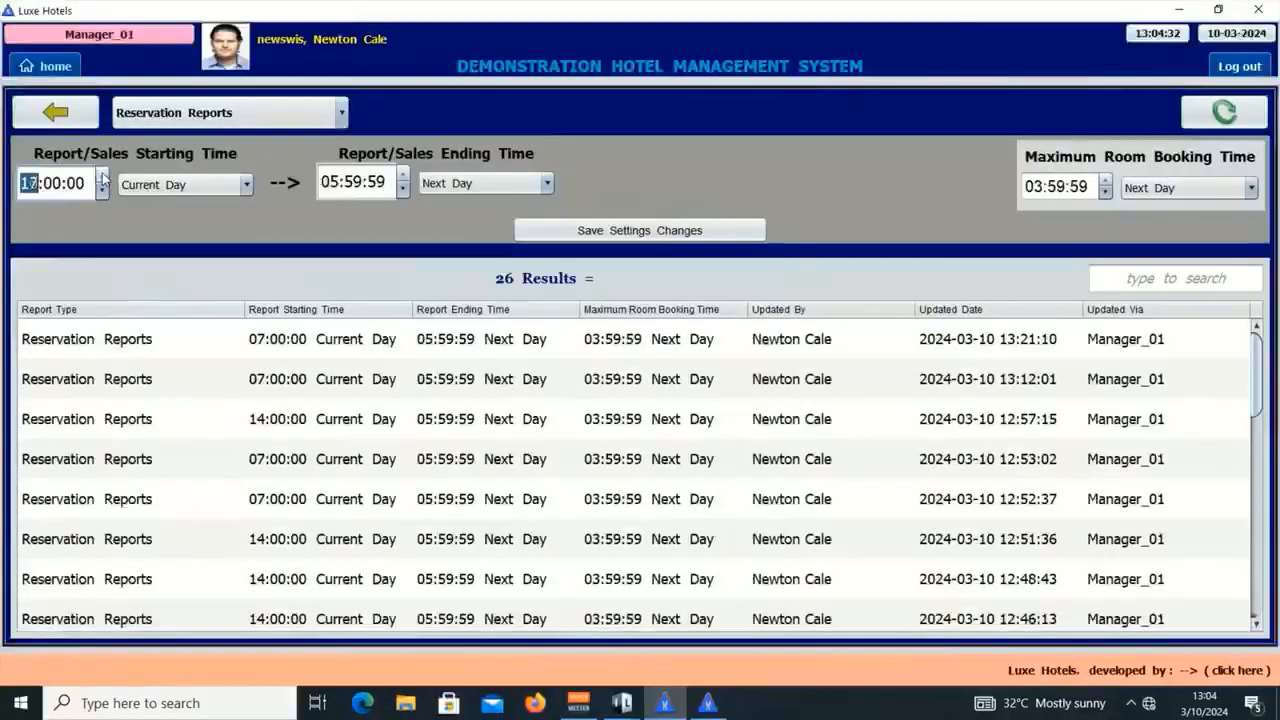
{"action": "left_click", "coordinate": [103, 177]}
{"action": "left_click", "coordinate": [103, 177]}
{"action": "left_click", "coordinate": [103, 177]}
{"action": "left_click", "coordinate": [103, 177]}
{"action": "left_click", "coordinate": [103, 177]}
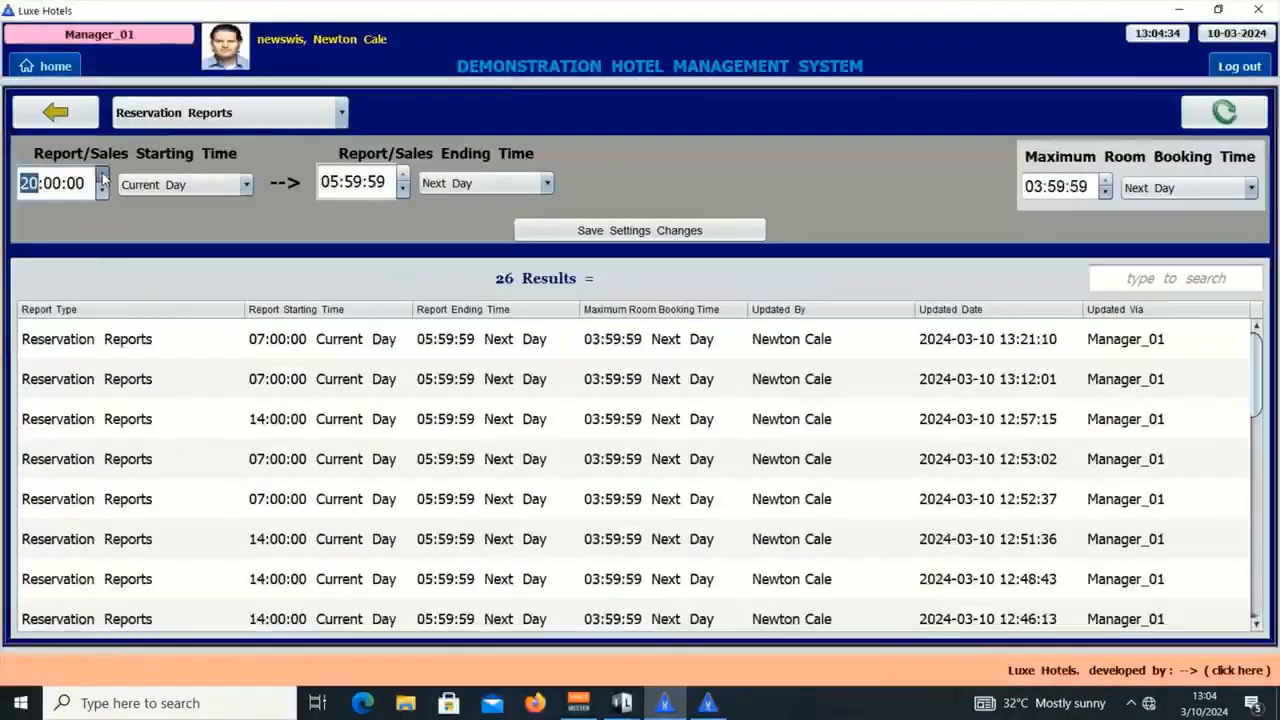
{"action": "left_click", "coordinate": [103, 177]}
{"action": "left_click", "coordinate": [103, 177]}
{"action": "left_click", "coordinate": [103, 177]}
{"action": "left_click", "coordinate": [103, 177]}
{"action": "left_click", "coordinate": [103, 177]}
{"action": "left_click", "coordinate": [103, 177]}
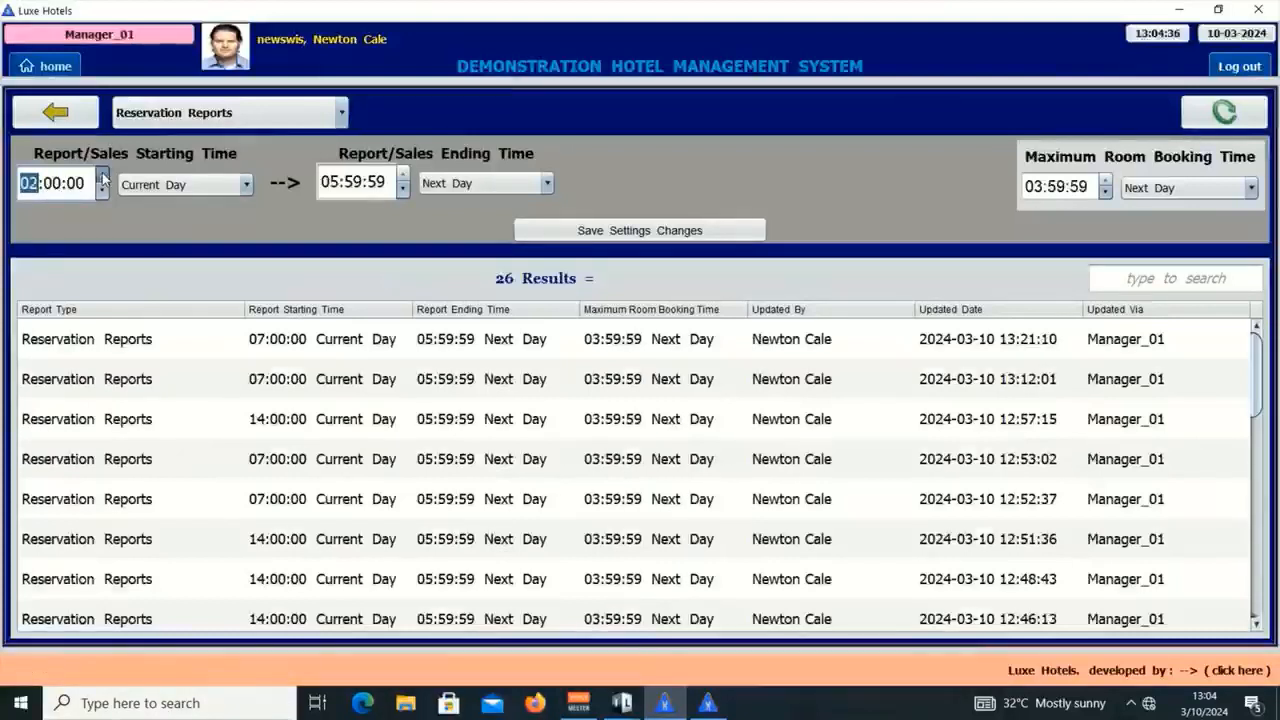
{"action": "left_click", "coordinate": [103, 177]}
{"action": "left_click", "coordinate": [103, 177]}
{"action": "left_click", "coordinate": [103, 177]}
{"action": "left_click", "coordinate": [103, 177]}
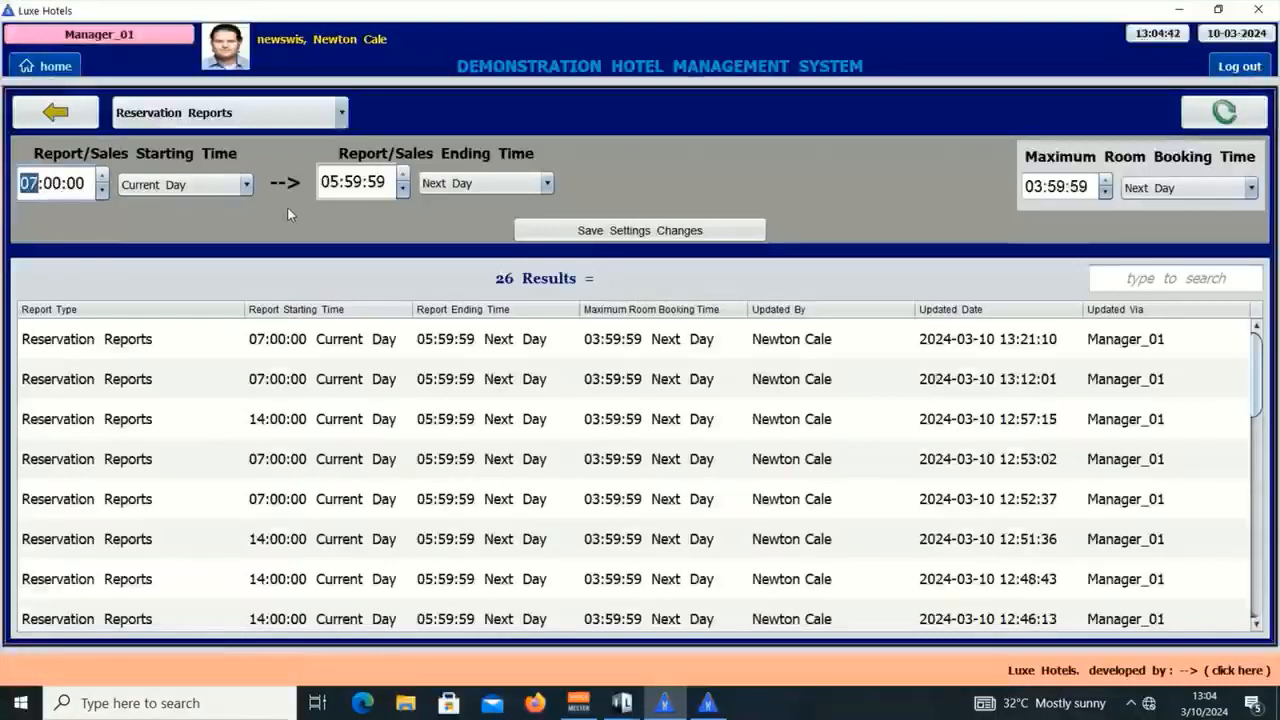
Step: Save the report settings with the manager password, then minimize the manager window
{"action": "left_click", "coordinate": [630, 232]}
{"action": "left_click", "coordinate": [503, 250]}
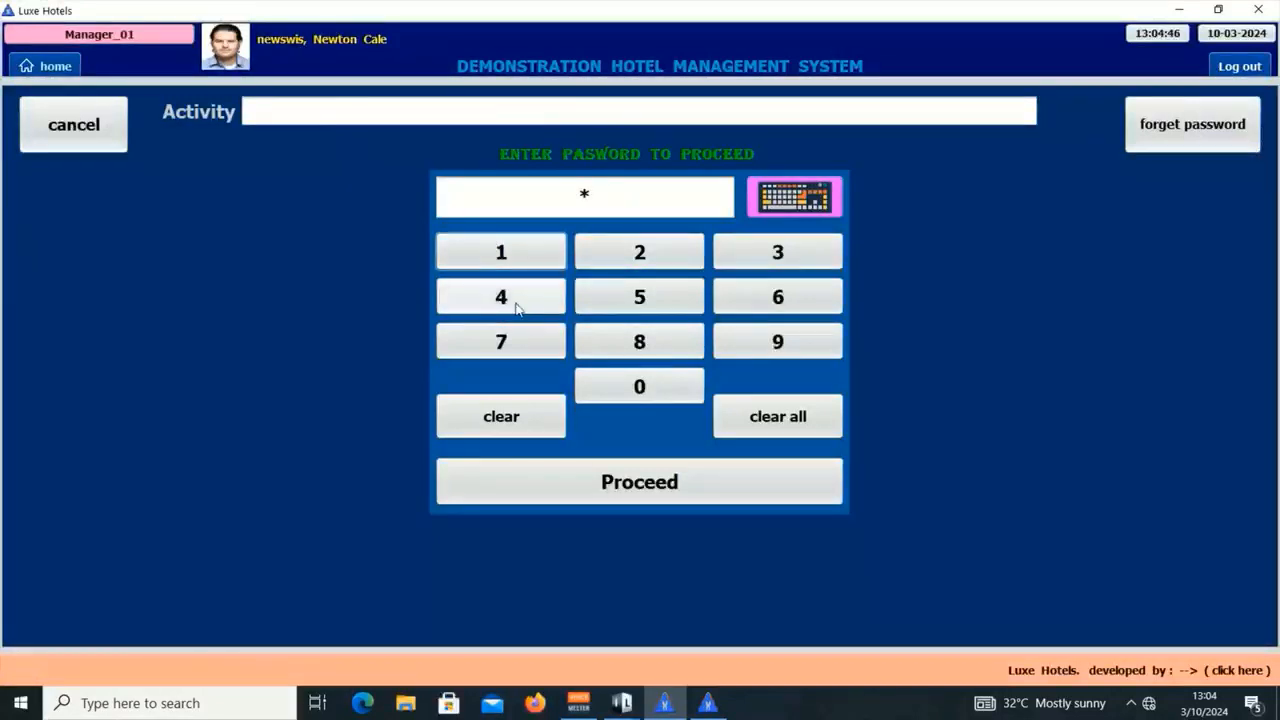
{"action": "left_click", "coordinate": [514, 305]}
{"action": "left_click", "coordinate": [786, 251]}
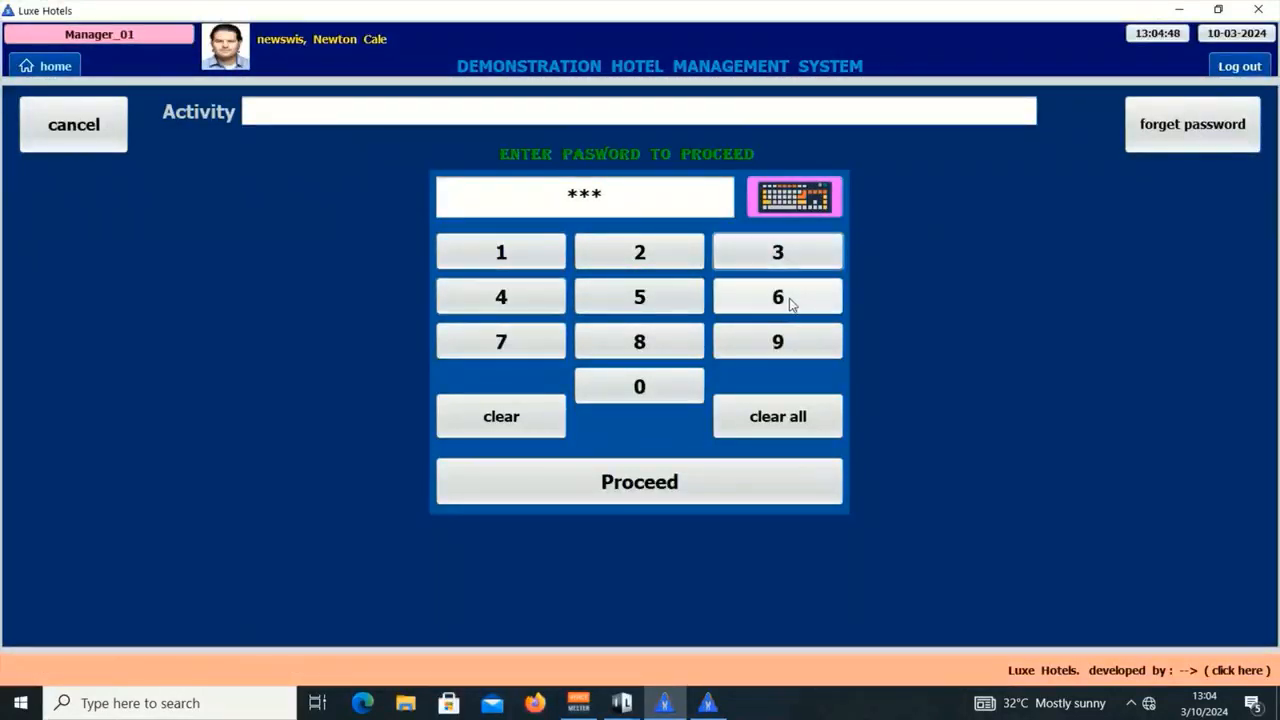
{"action": "left_click", "coordinate": [800, 303]}
{"action": "left_click", "coordinate": [730, 481]}
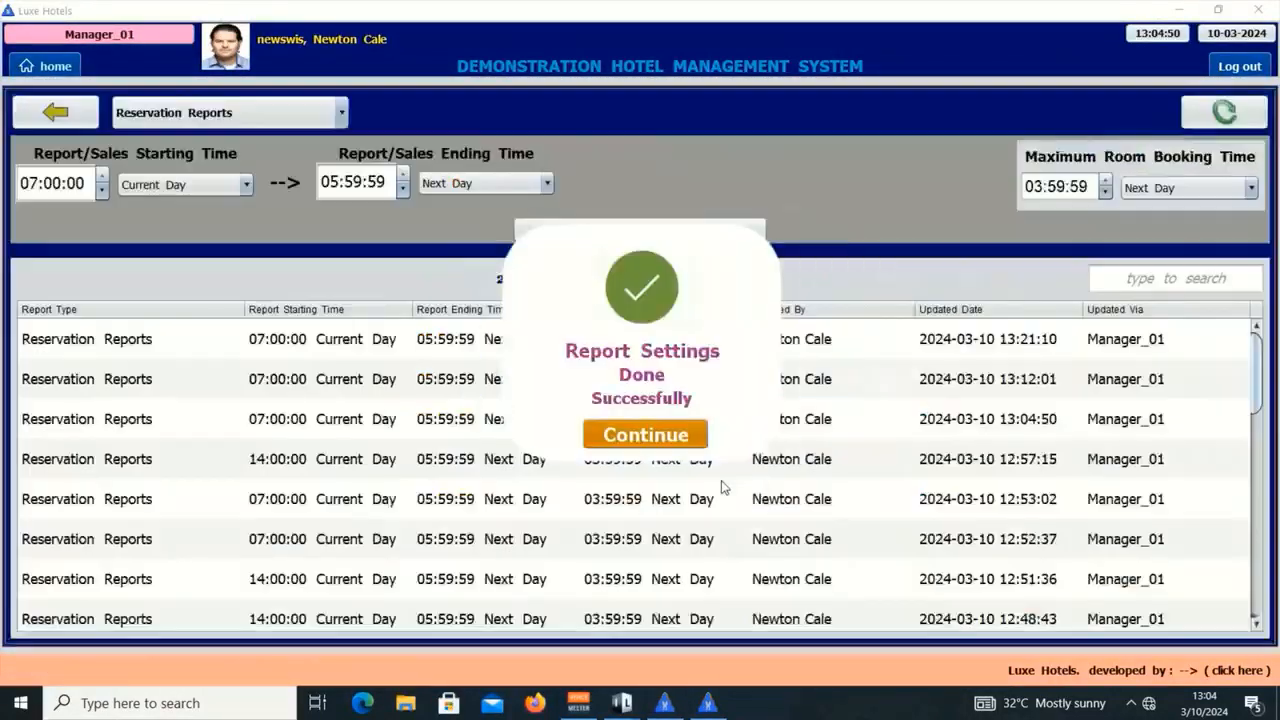
{"action": "left_click", "coordinate": [668, 442]}
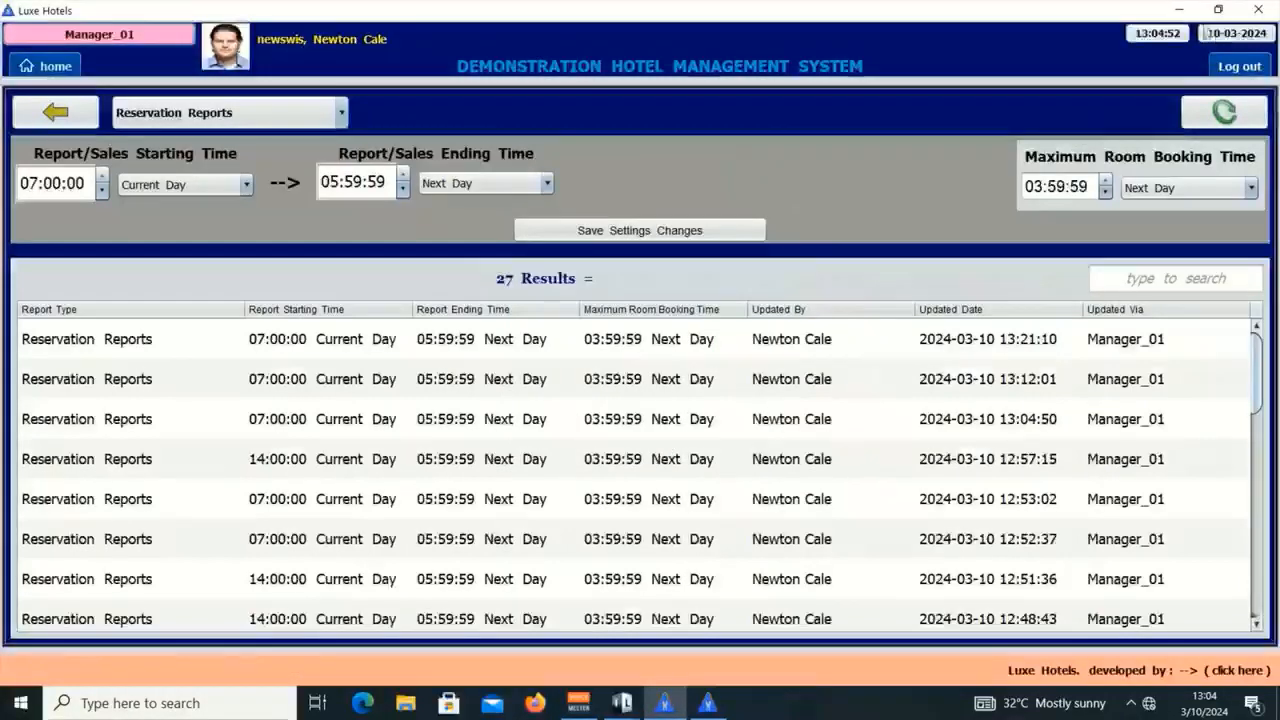
{"action": "left_click", "coordinate": [1180, 10]}
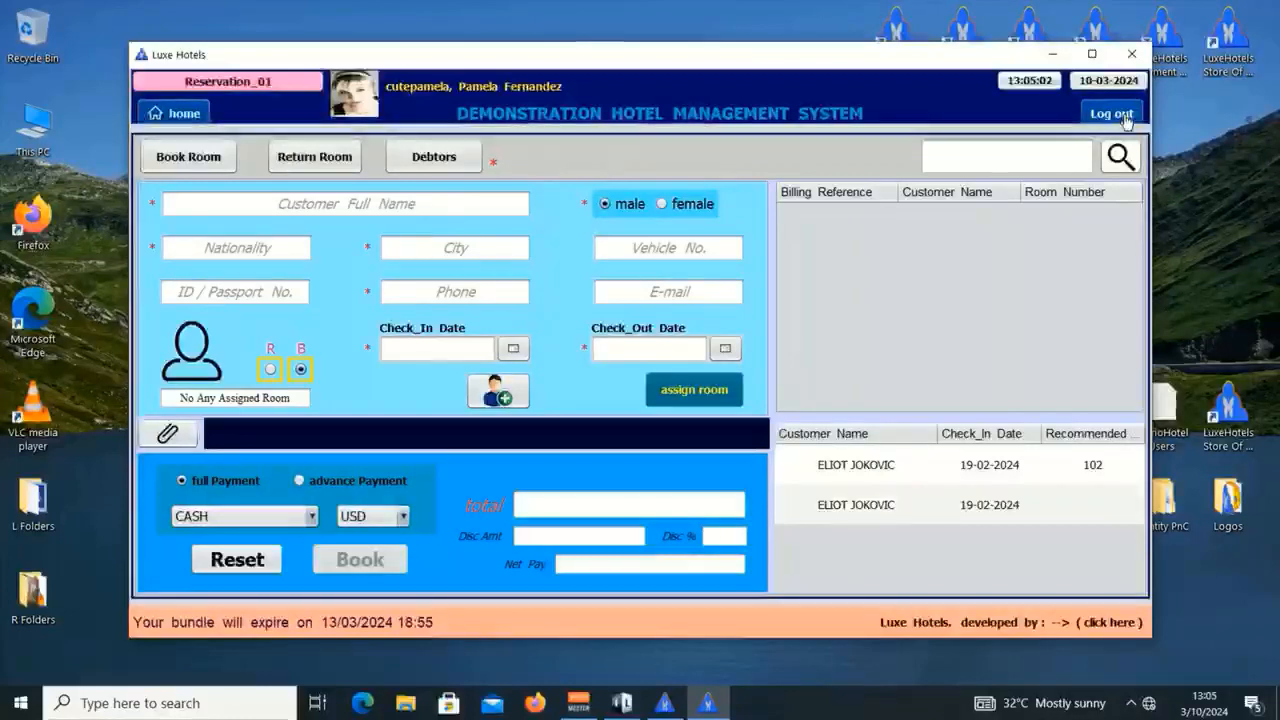
Step: Log out, close the reservation app, and relaunch it from the LuxeHotels Reservation shortcut
{"action": "left_click", "coordinate": [1126, 120]}
{"action": "left_click", "coordinate": [1124, 574]}
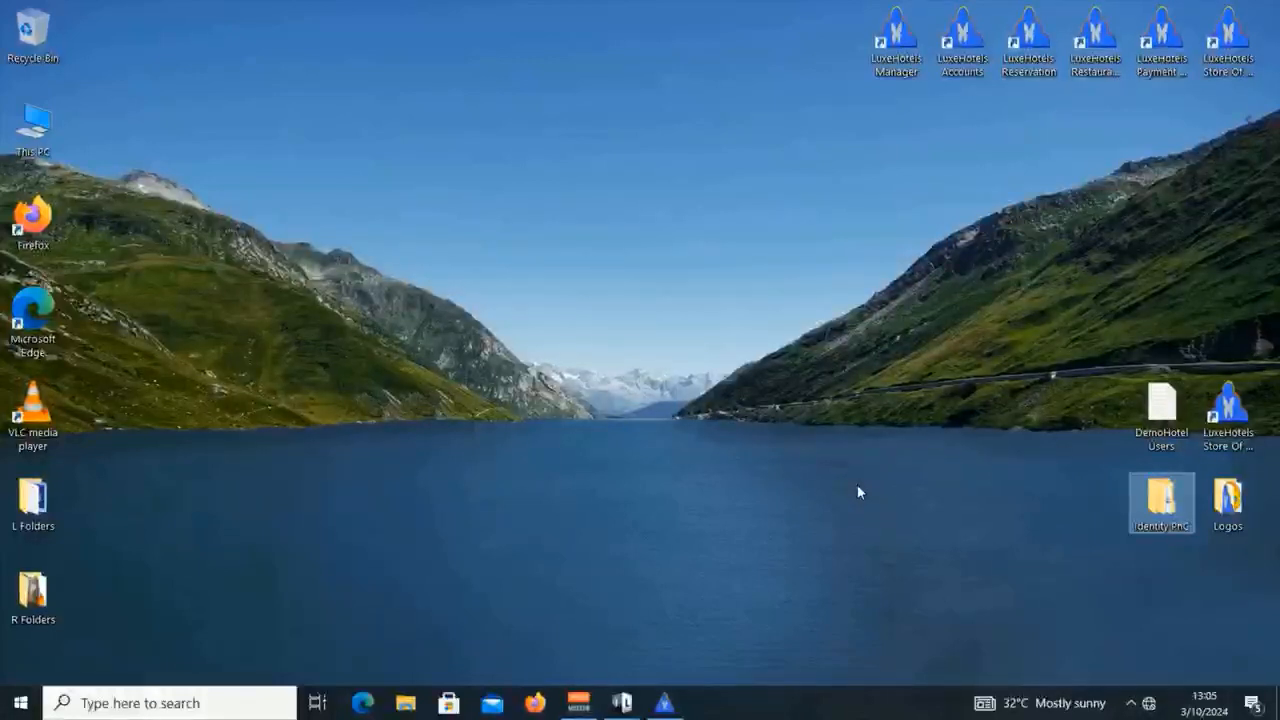
{"action": "left_click", "coordinate": [1028, 42]}
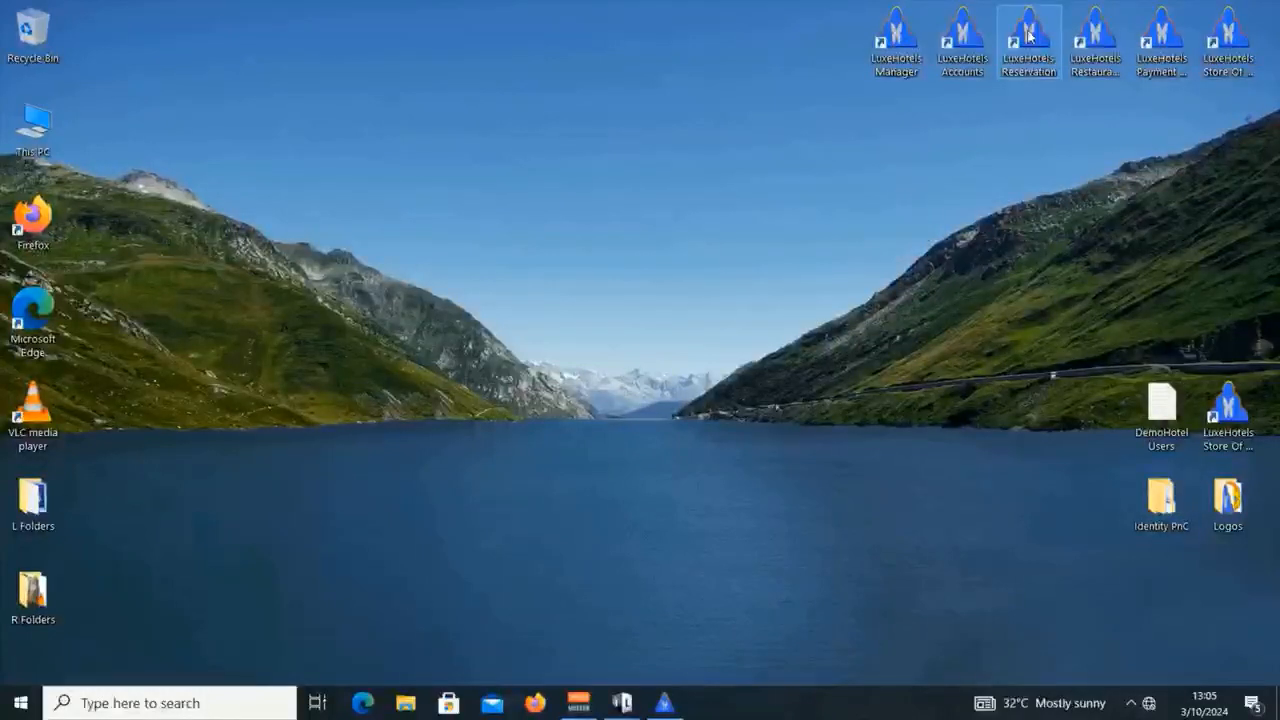
{"action": "double_click", "coordinate": [1011, 75]}
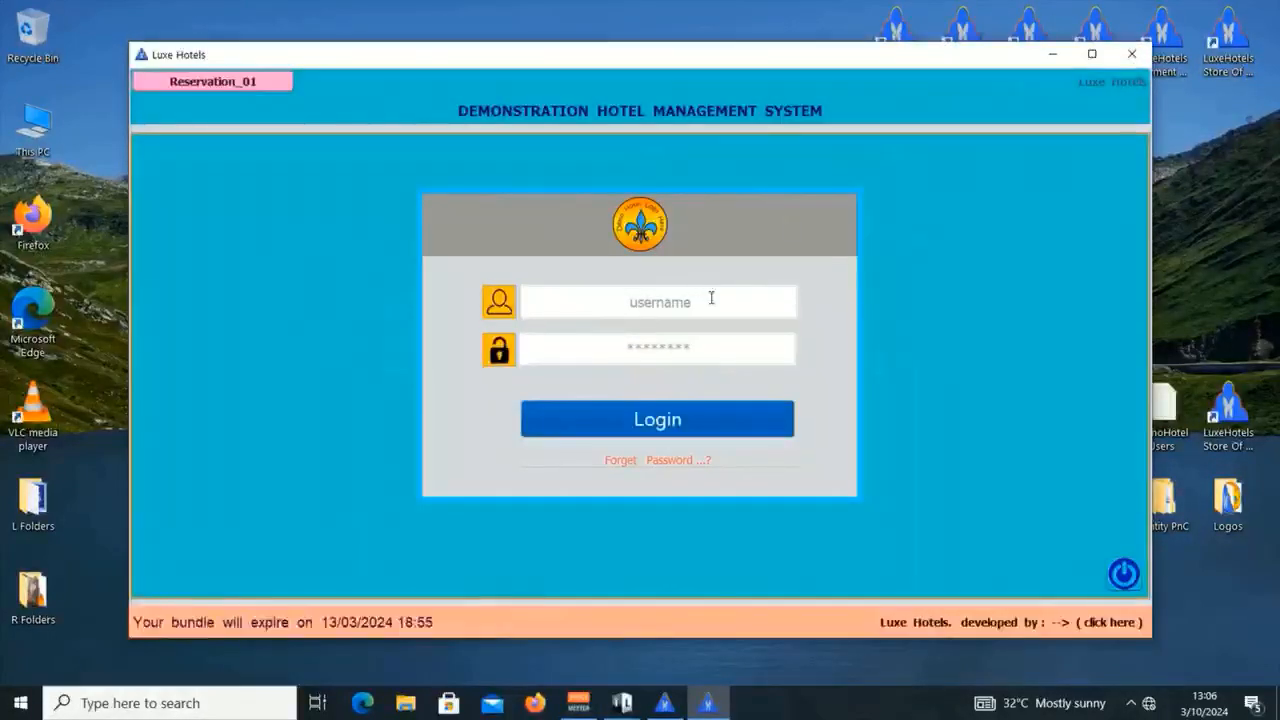
Step: Sign in with the reservation clerk's username and password and continue to the booking form
{"action": "left_click", "coordinate": [711, 299]}
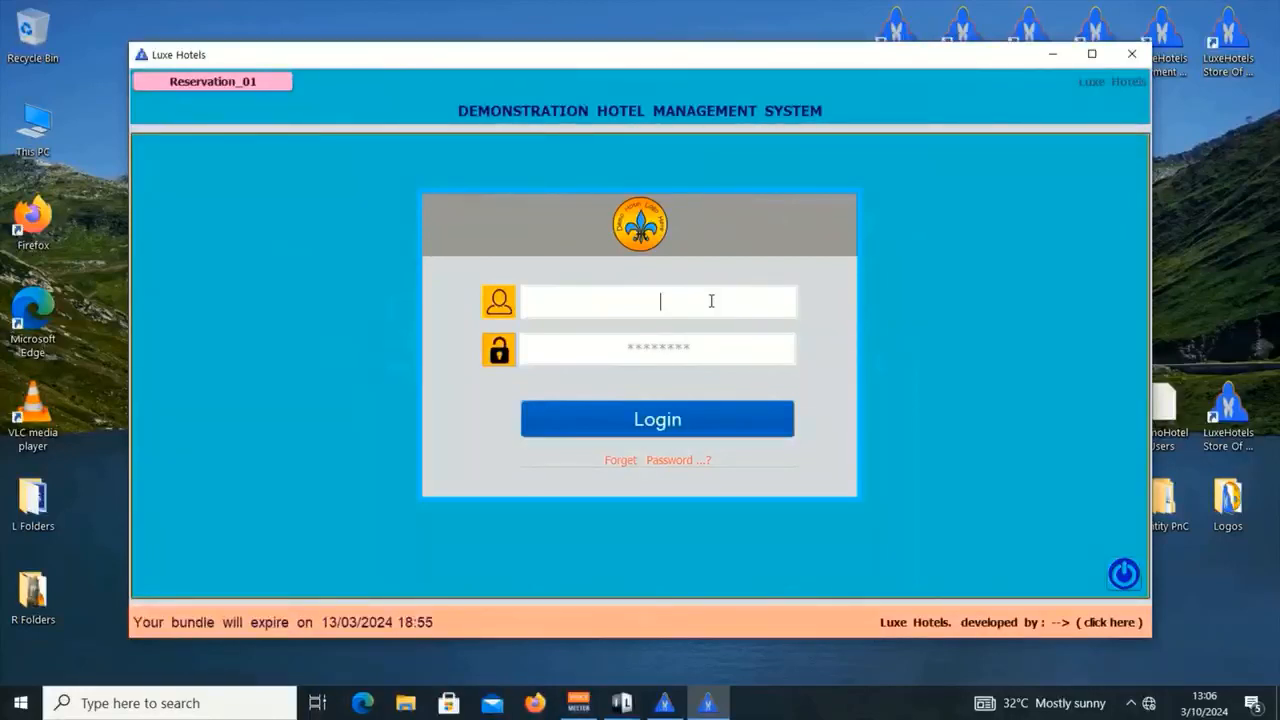
{"action": "type", "text": "cu"}
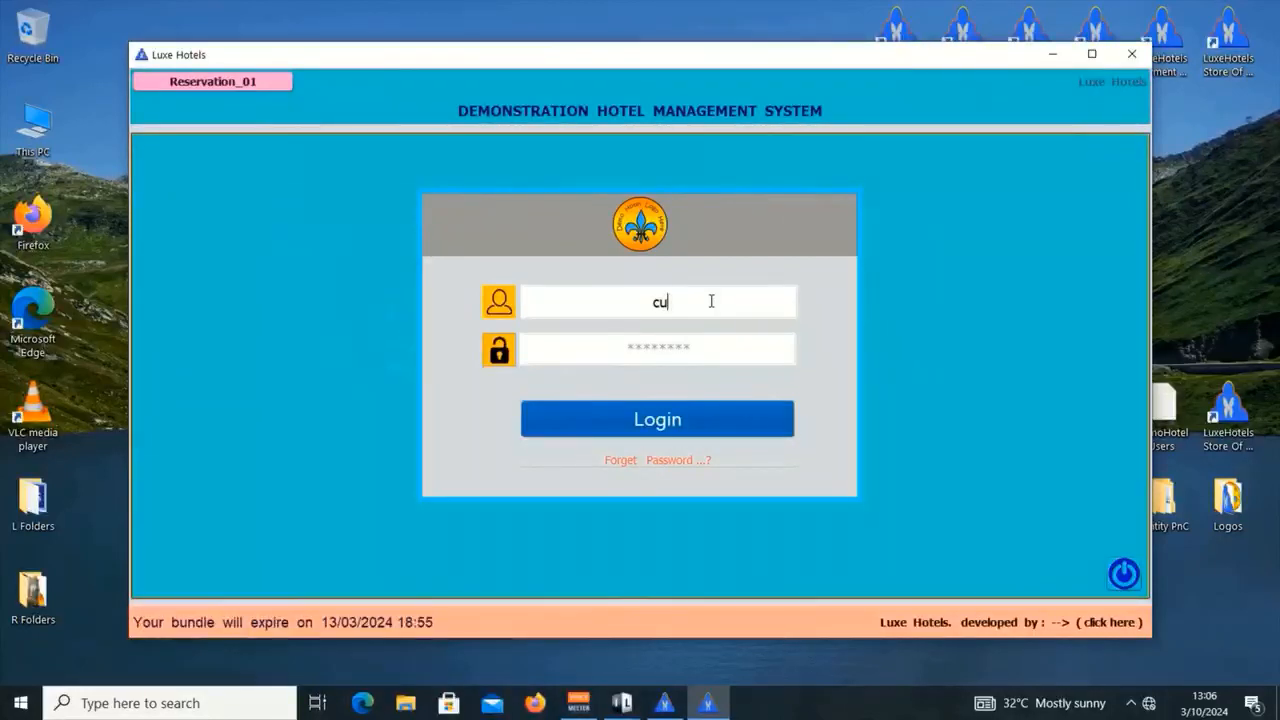
{"action": "type", "text": "tepamela"}
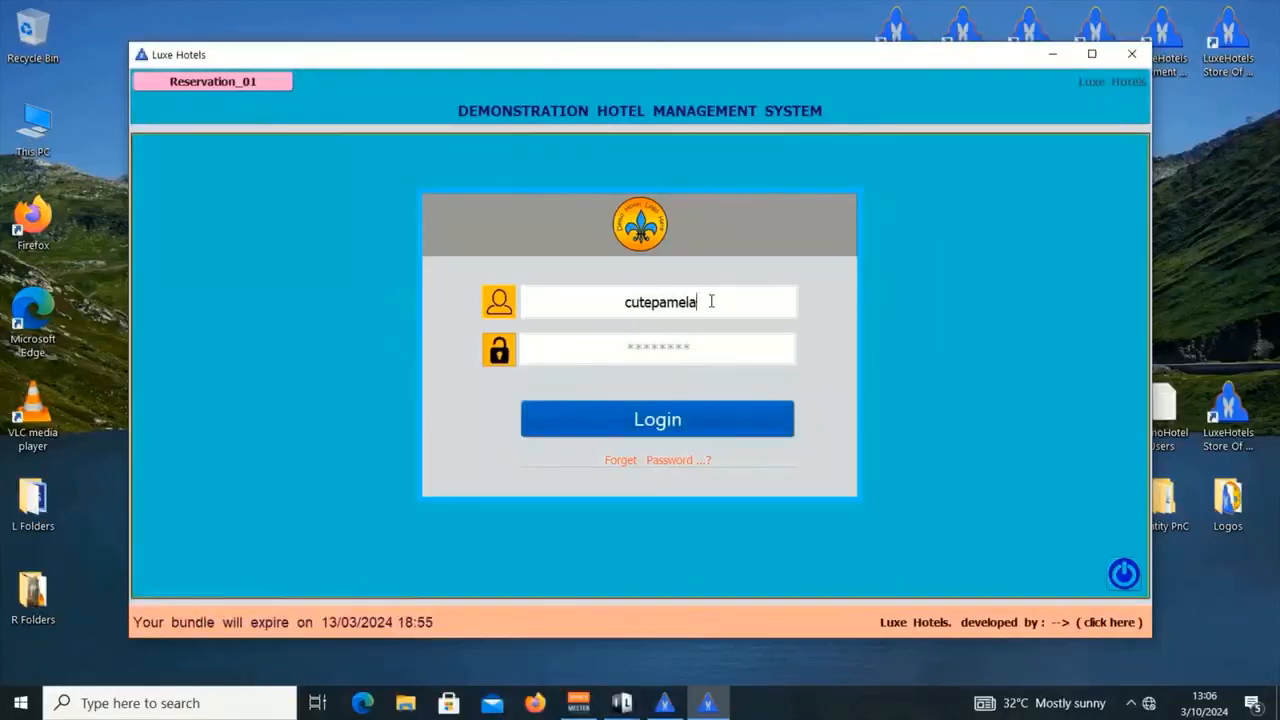
{"action": "type", "text": "**"}
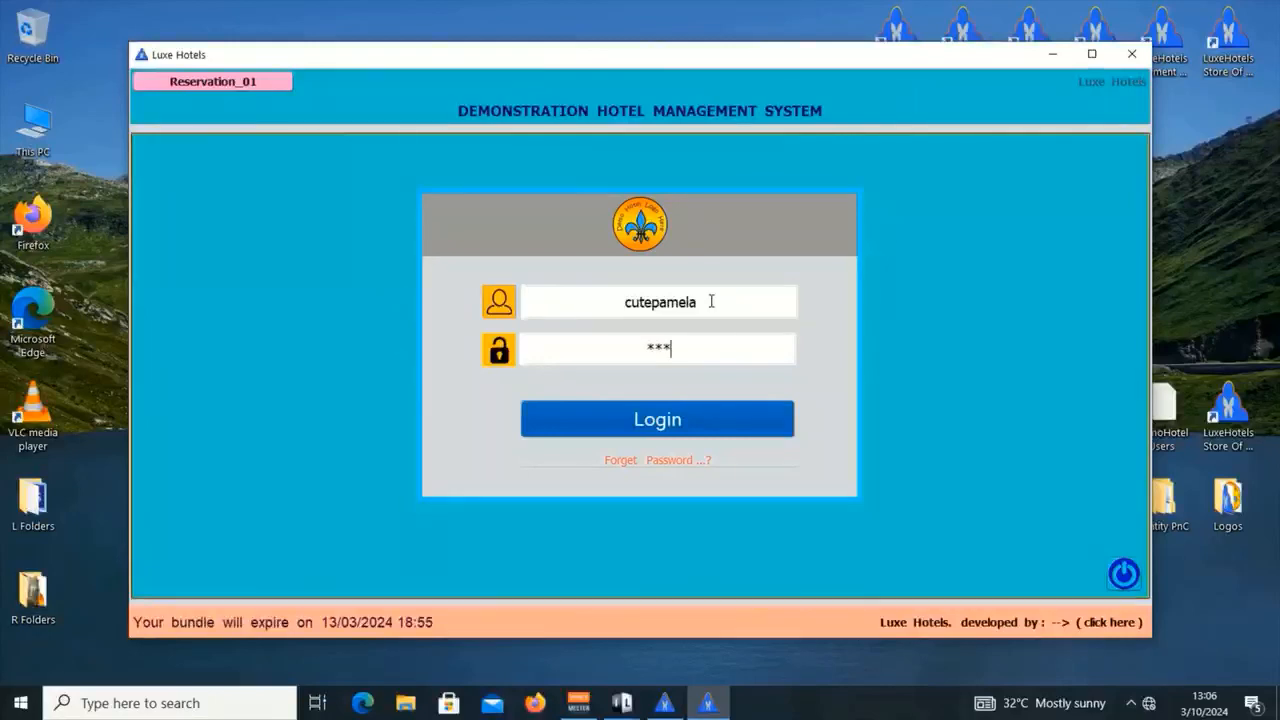
{"action": "key", "text": "Return"}
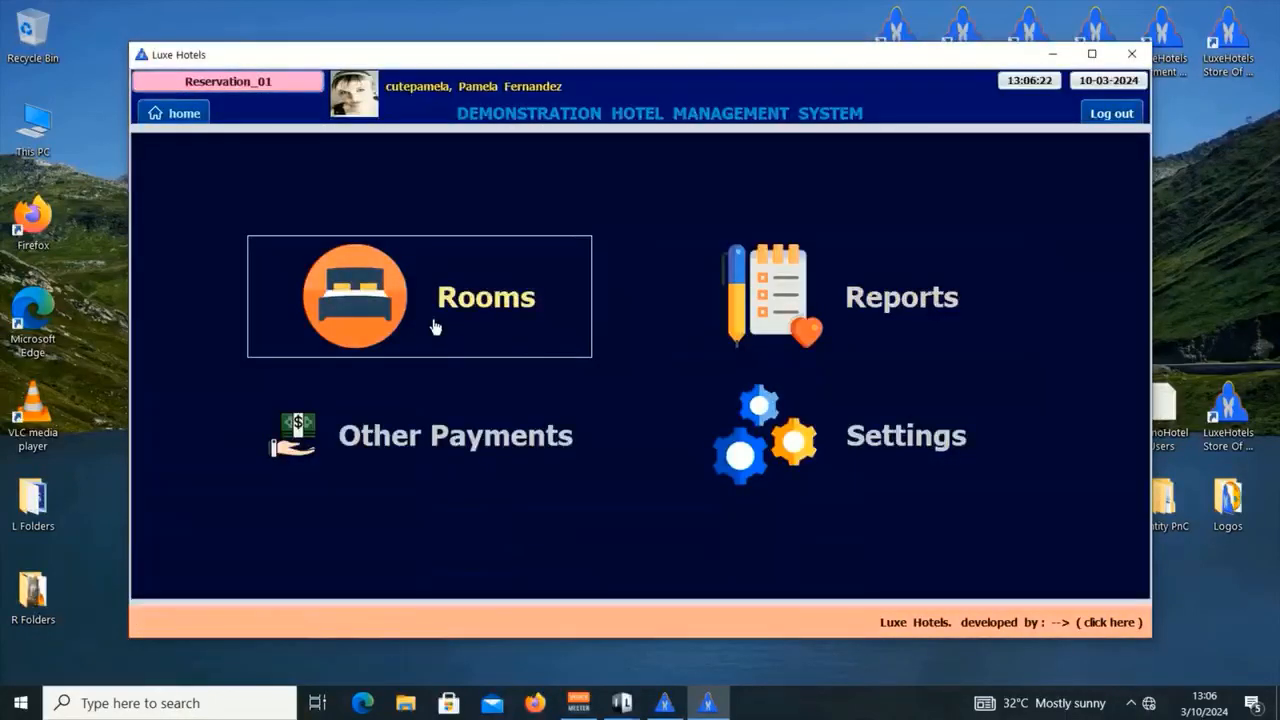
{"action": "left_click", "coordinate": [434, 328]}
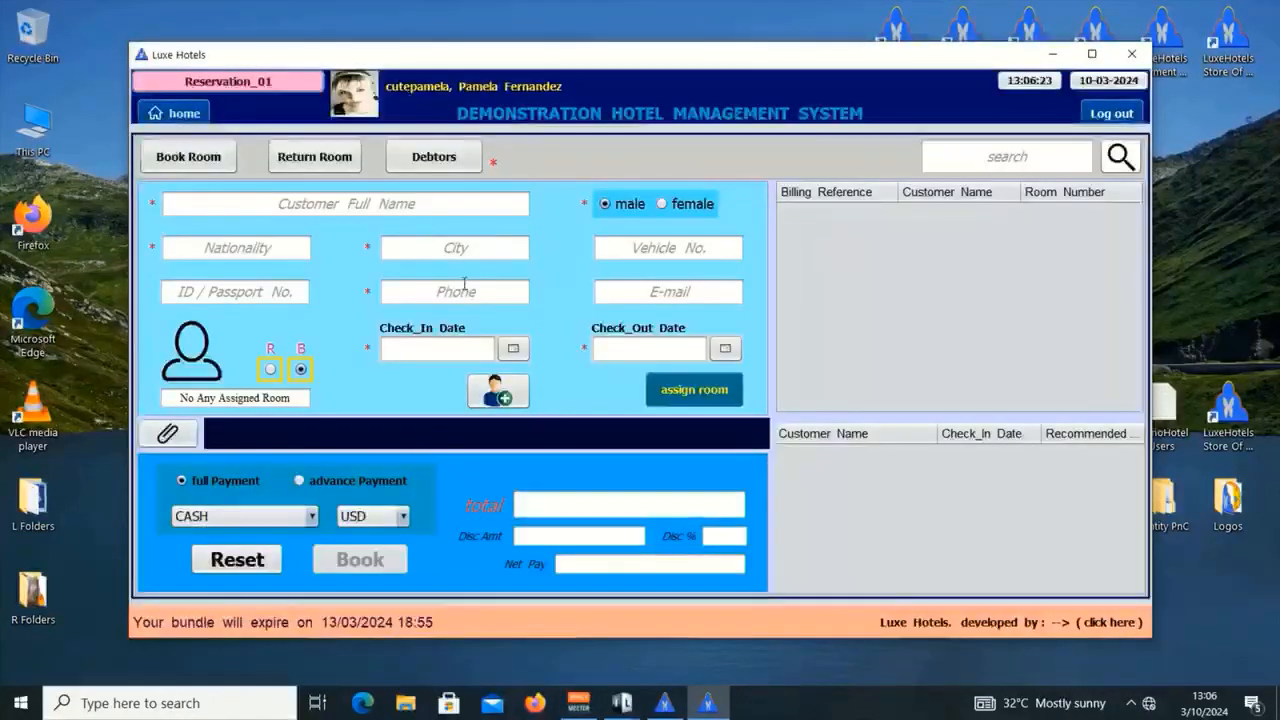
Step: Enter the guest's full name, female gender, UNITED STATES OF AMERICA nationality and LOUISIANA city
{"action": "left_click", "coordinate": [380, 205]}
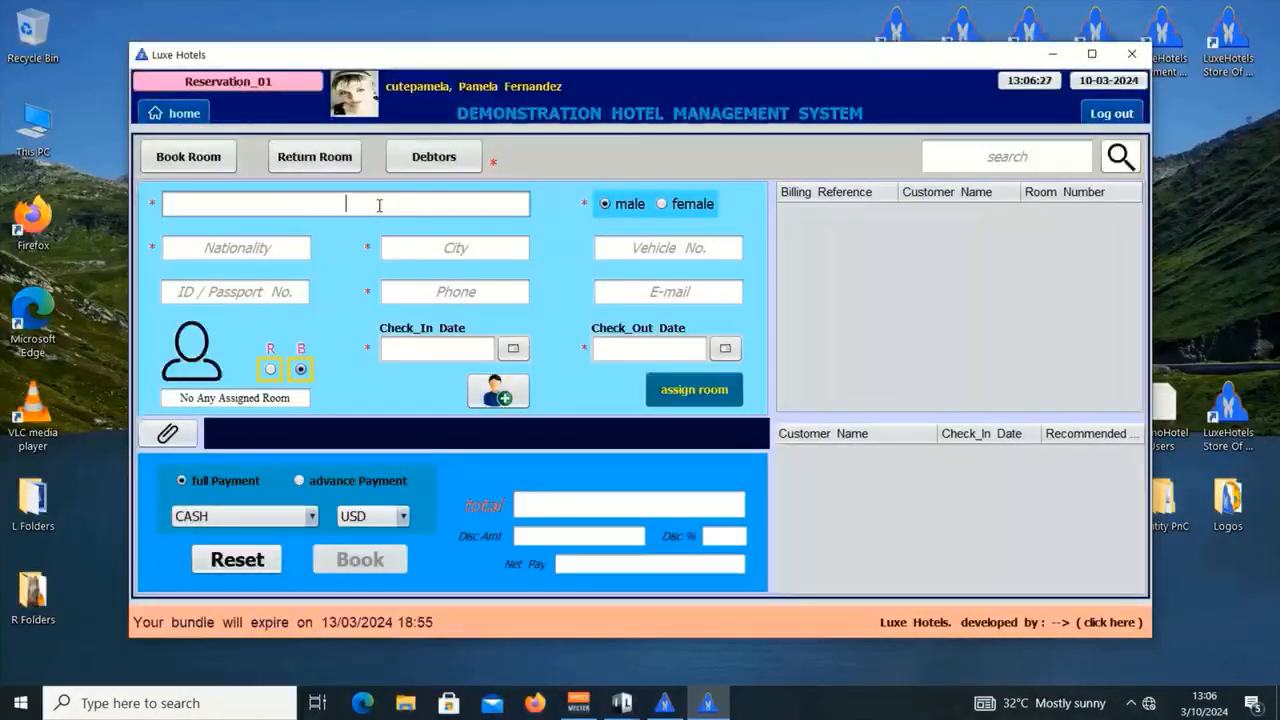
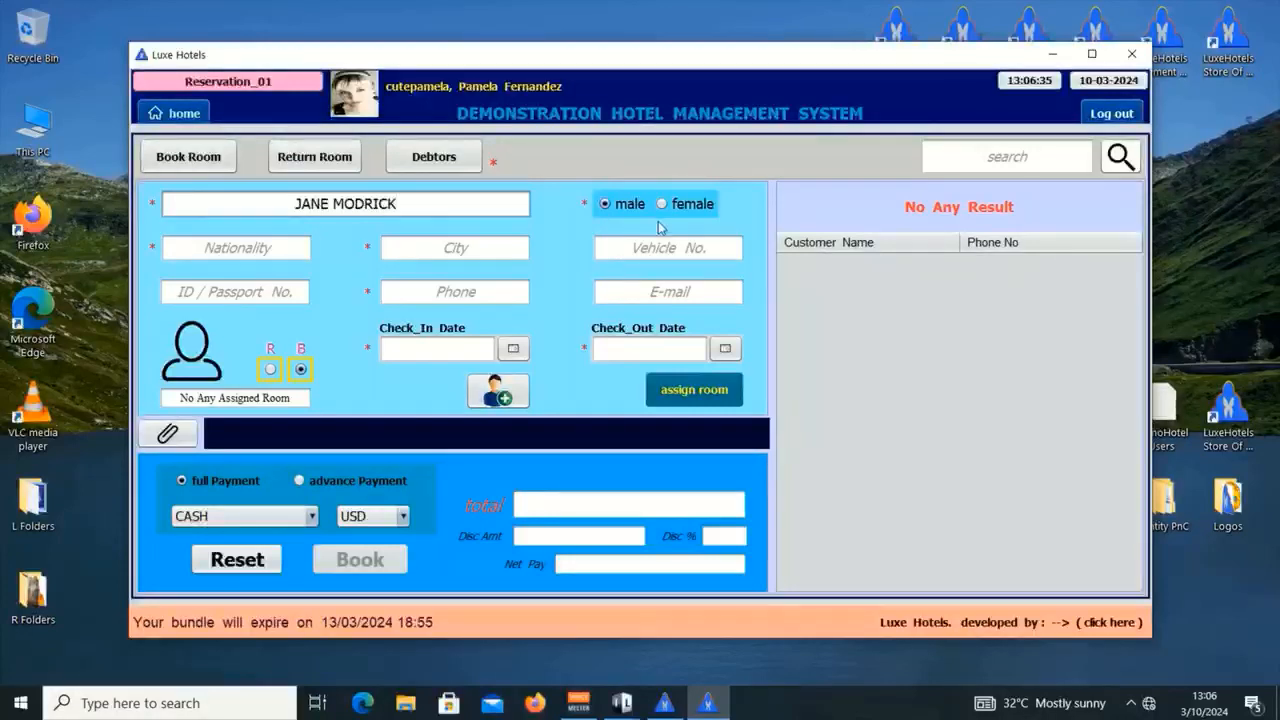
{"action": "left_click", "coordinate": [690, 206]}
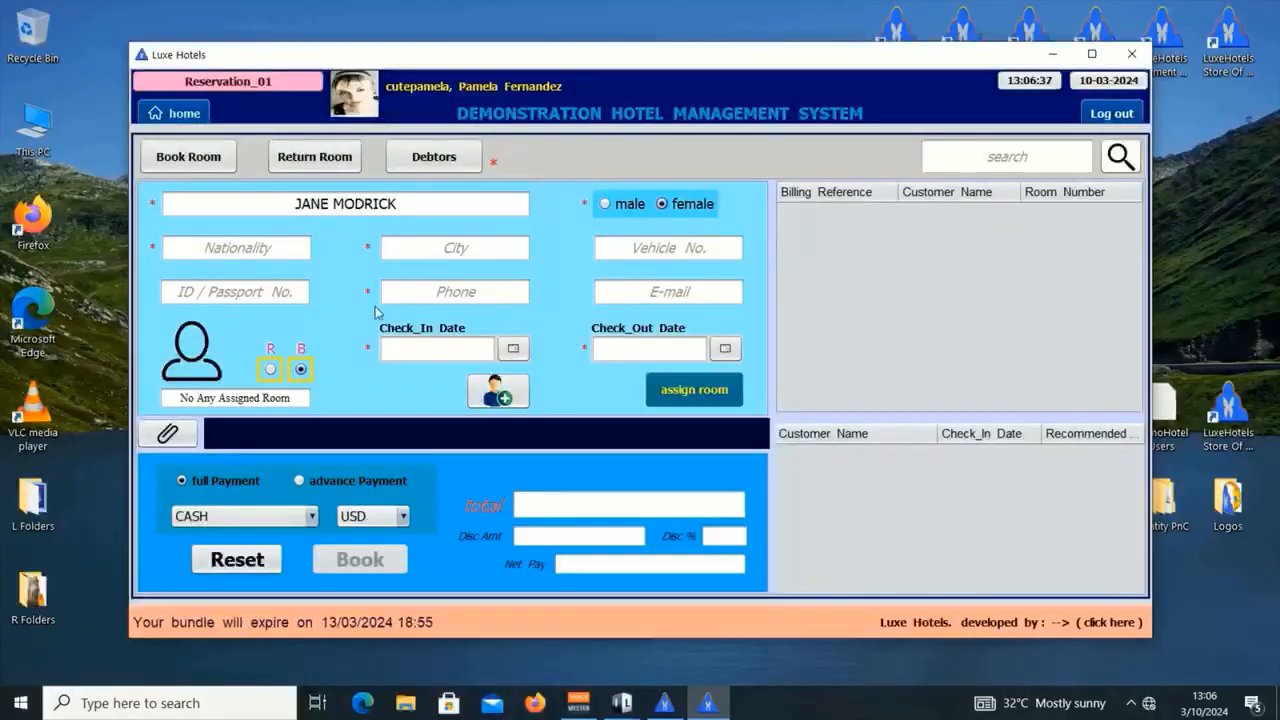
{"action": "left_click", "coordinate": [287, 253]}
{"action": "type", "text": "U"}
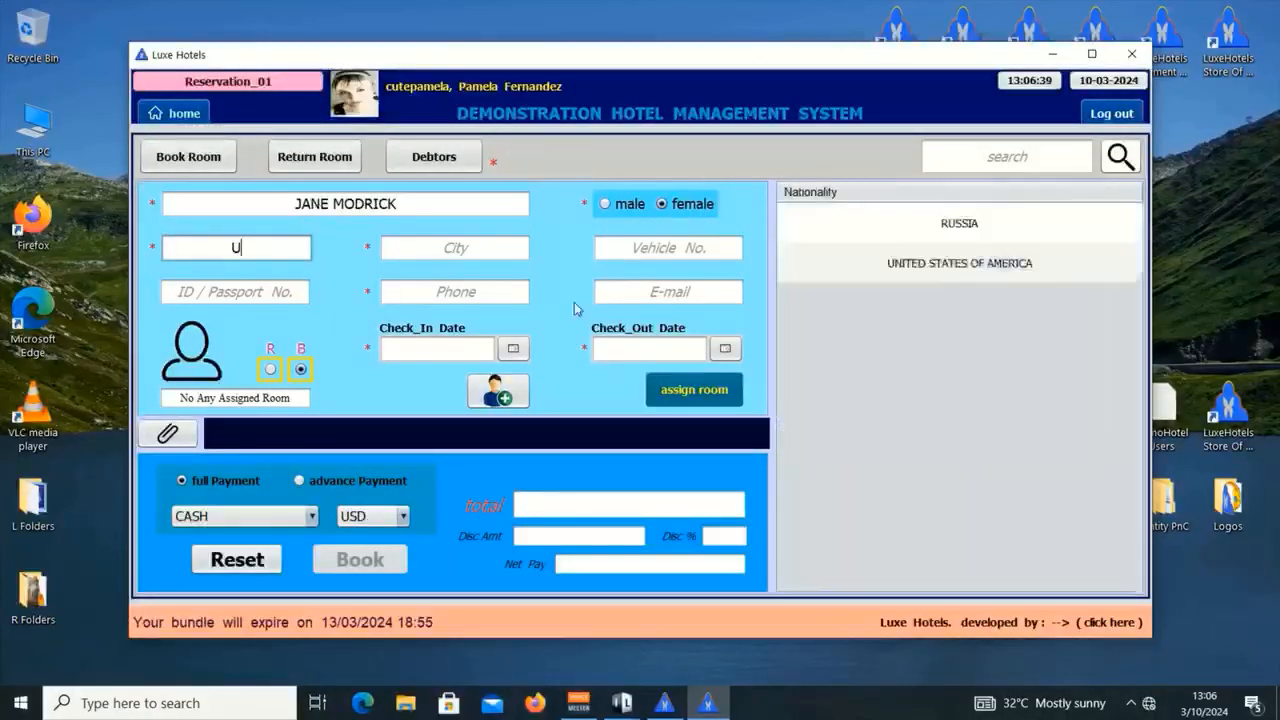
{"action": "left_click", "coordinate": [913, 275]}
{"action": "left_click", "coordinate": [427, 257]}
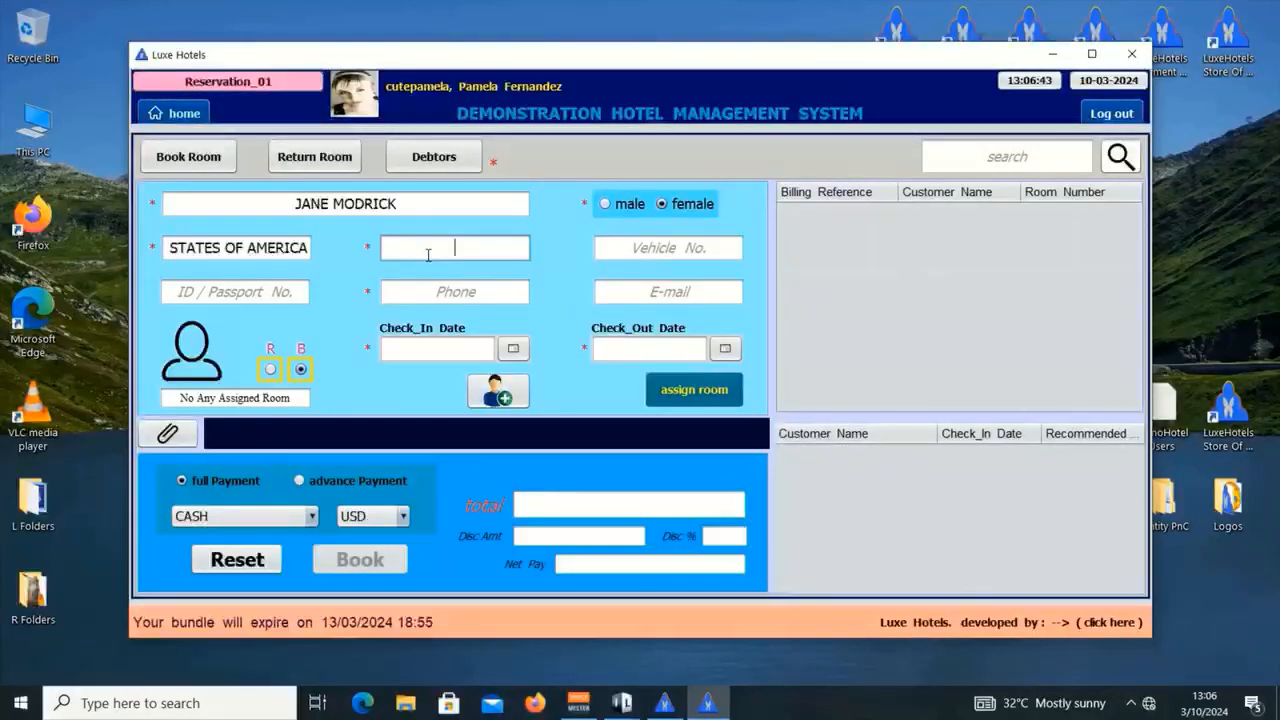
{"action": "type", "text": "LOUISIANA"}
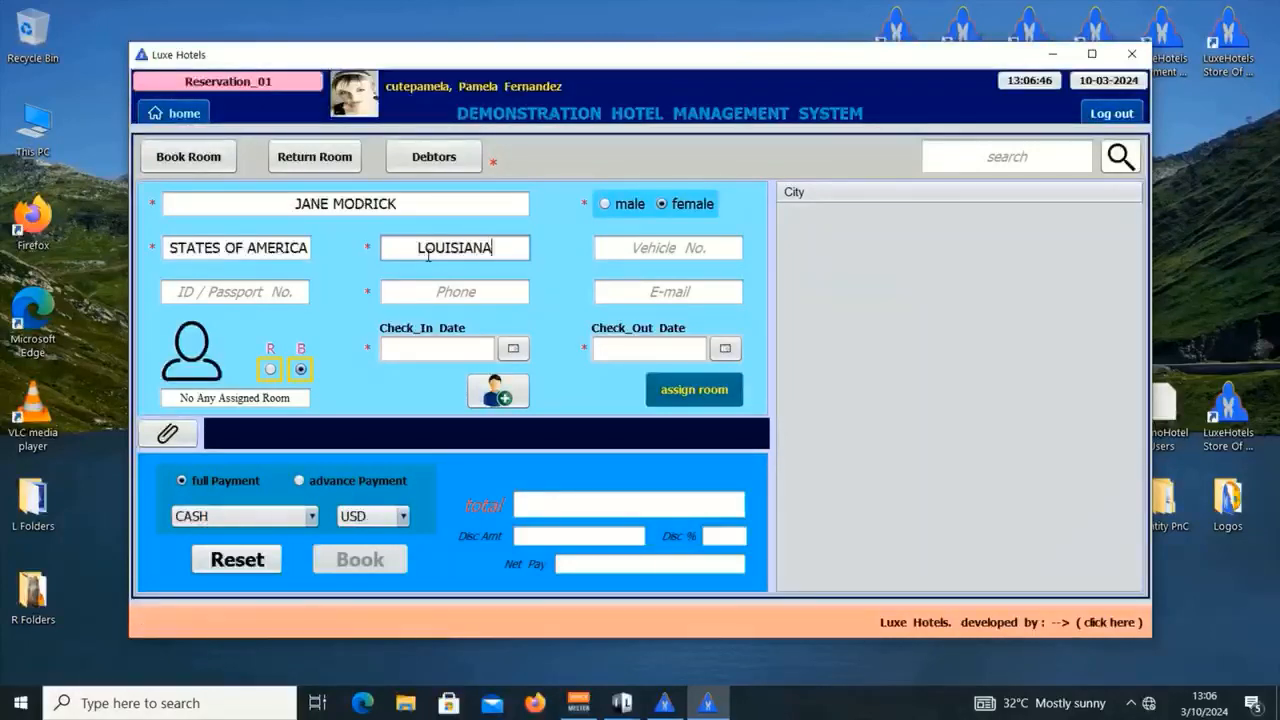
Step: Fill in the guest's ID number, phone number and e-mail address, correcting typos
{"action": "key", "text": "Tab"}
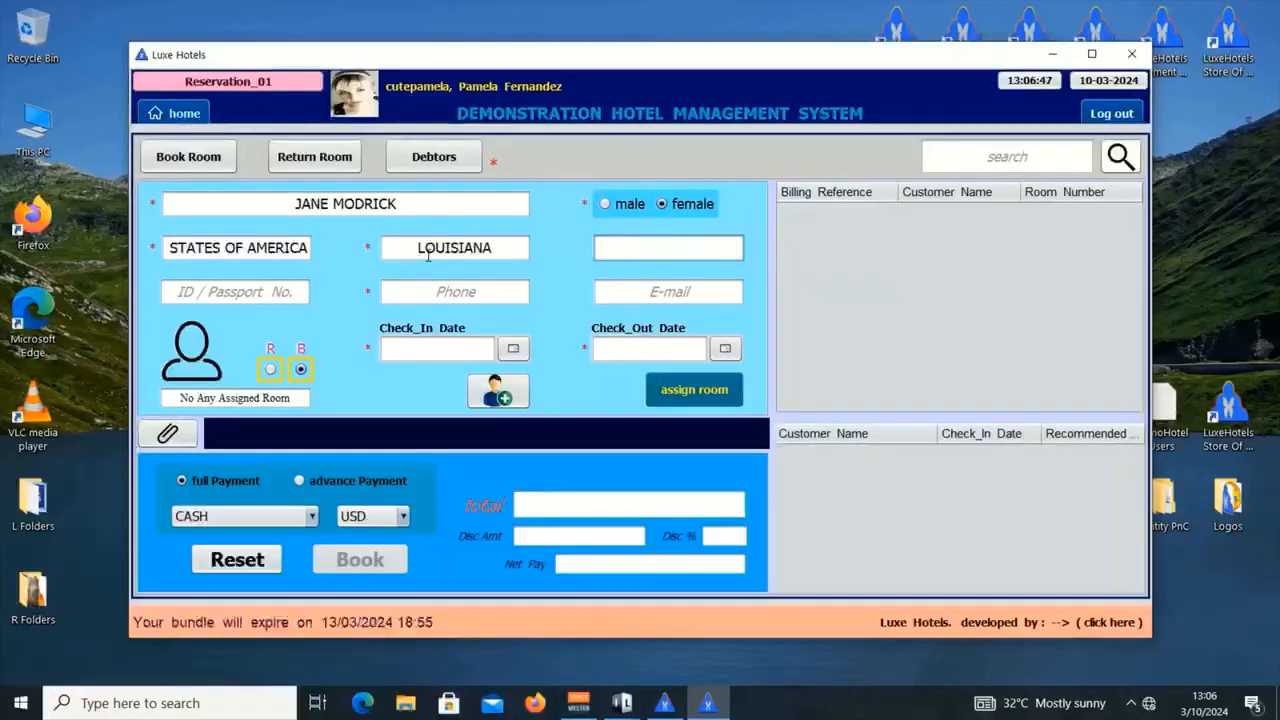
{"action": "key", "text": "Tab"}
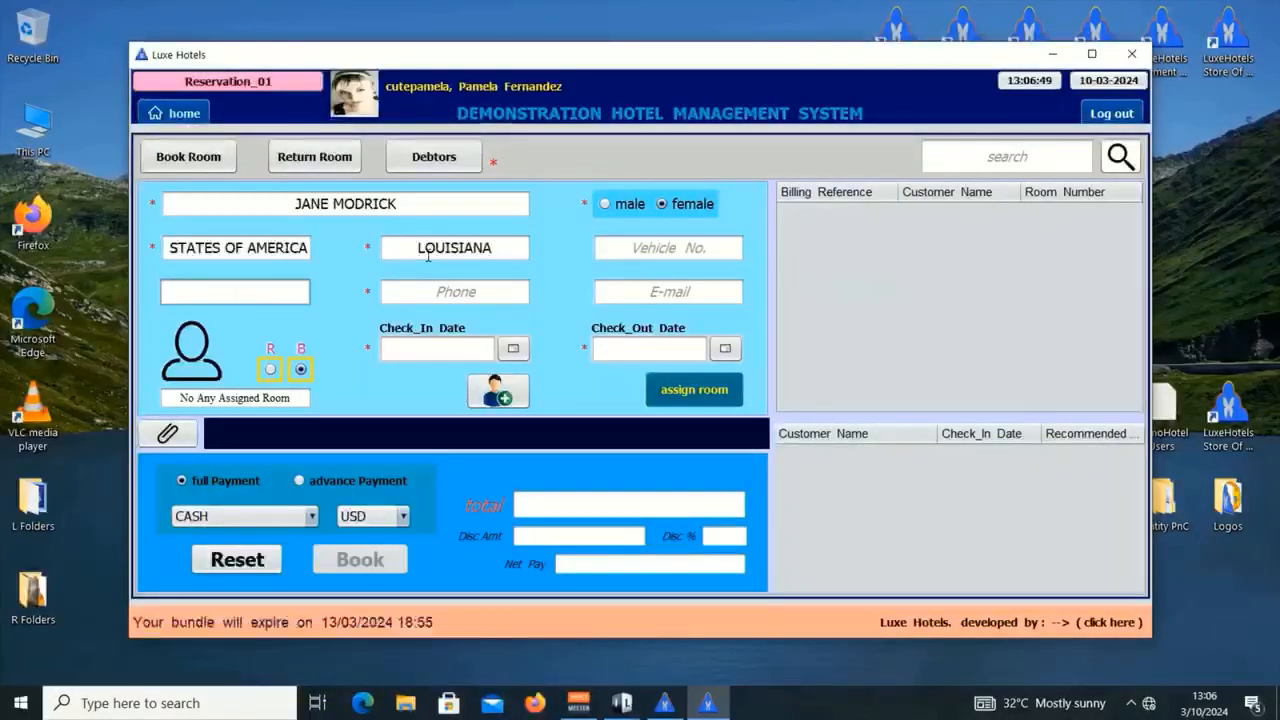
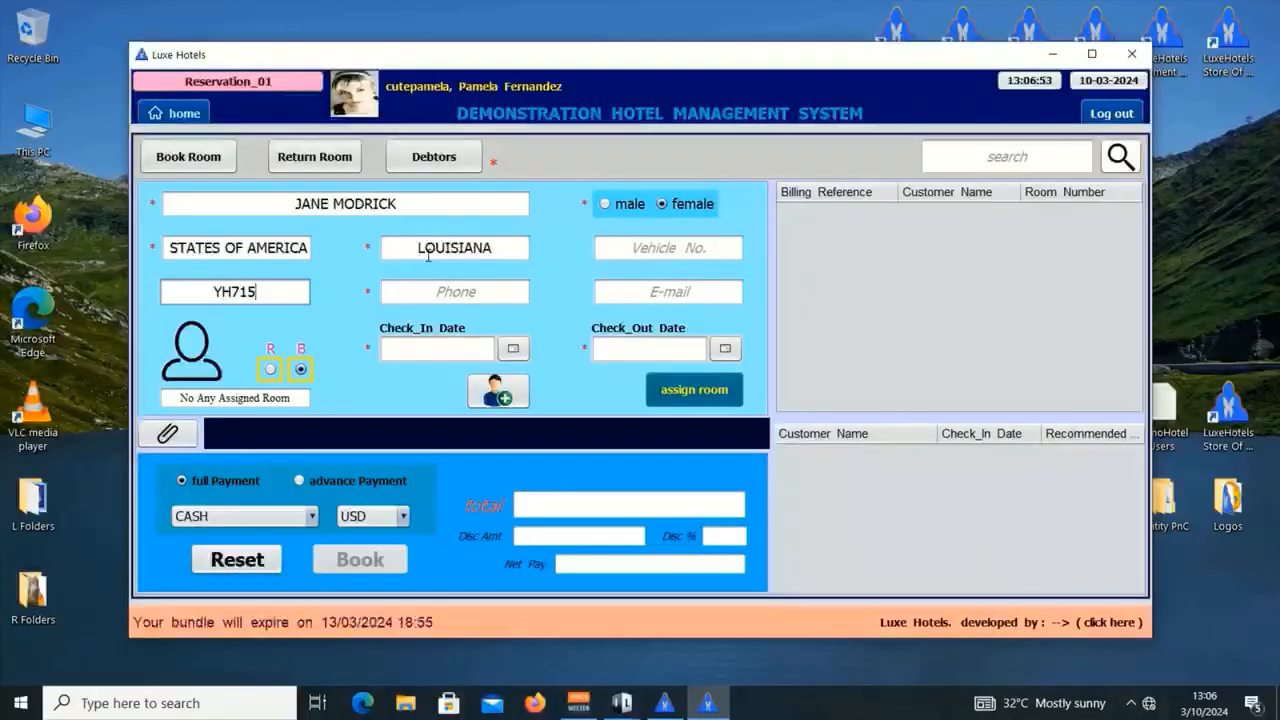
{"action": "key", "text": "Tab"}
{"action": "type", "text": "01"}
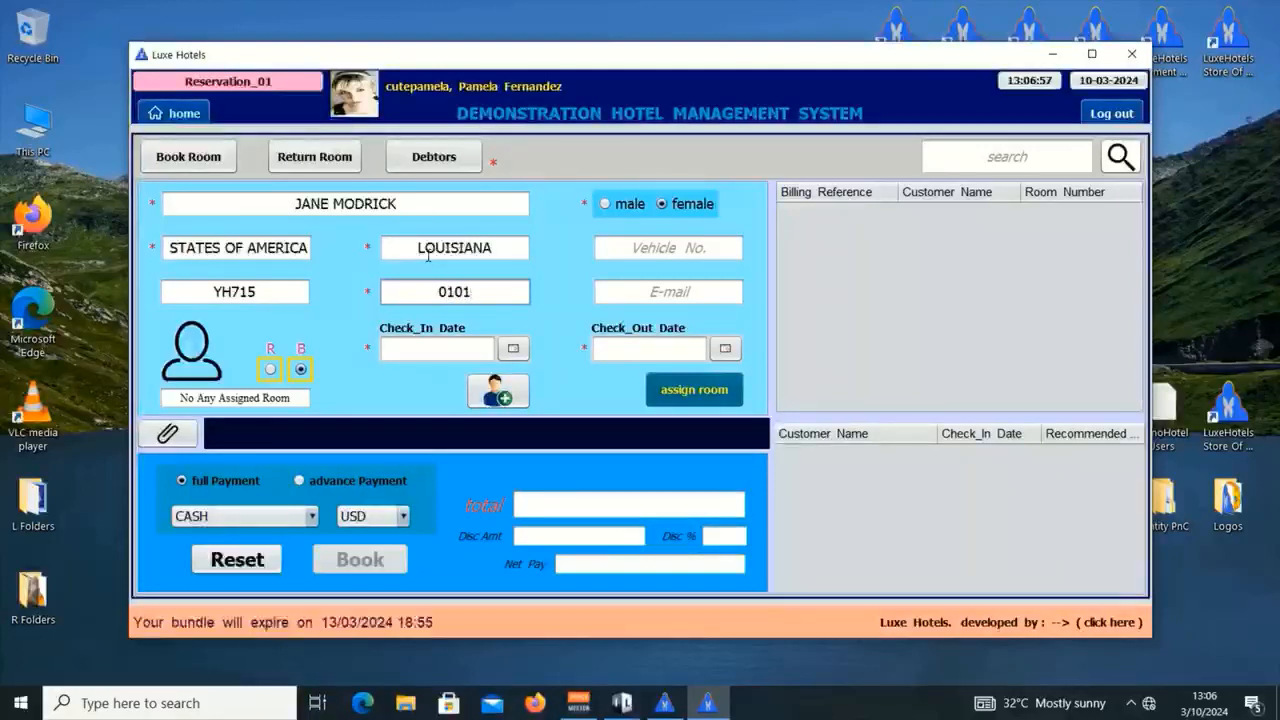
{"action": "type", "text": " 002 001"}
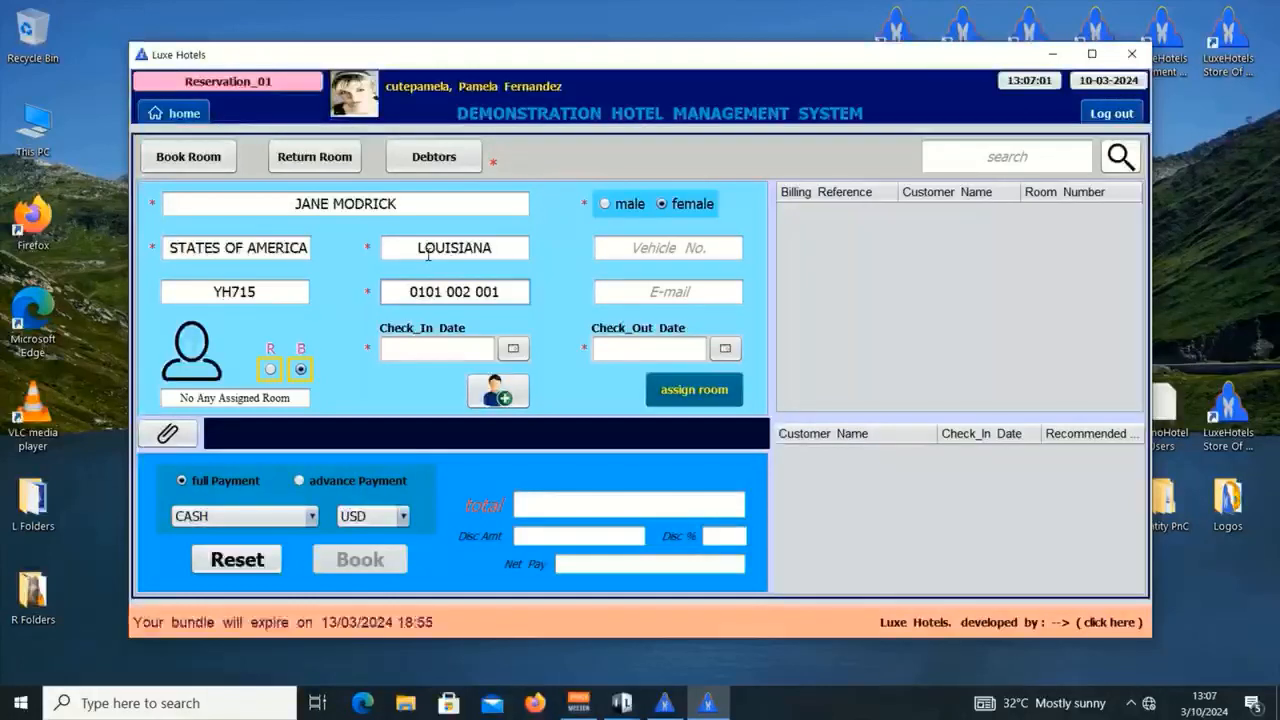
{"action": "key", "text": "Tab"}
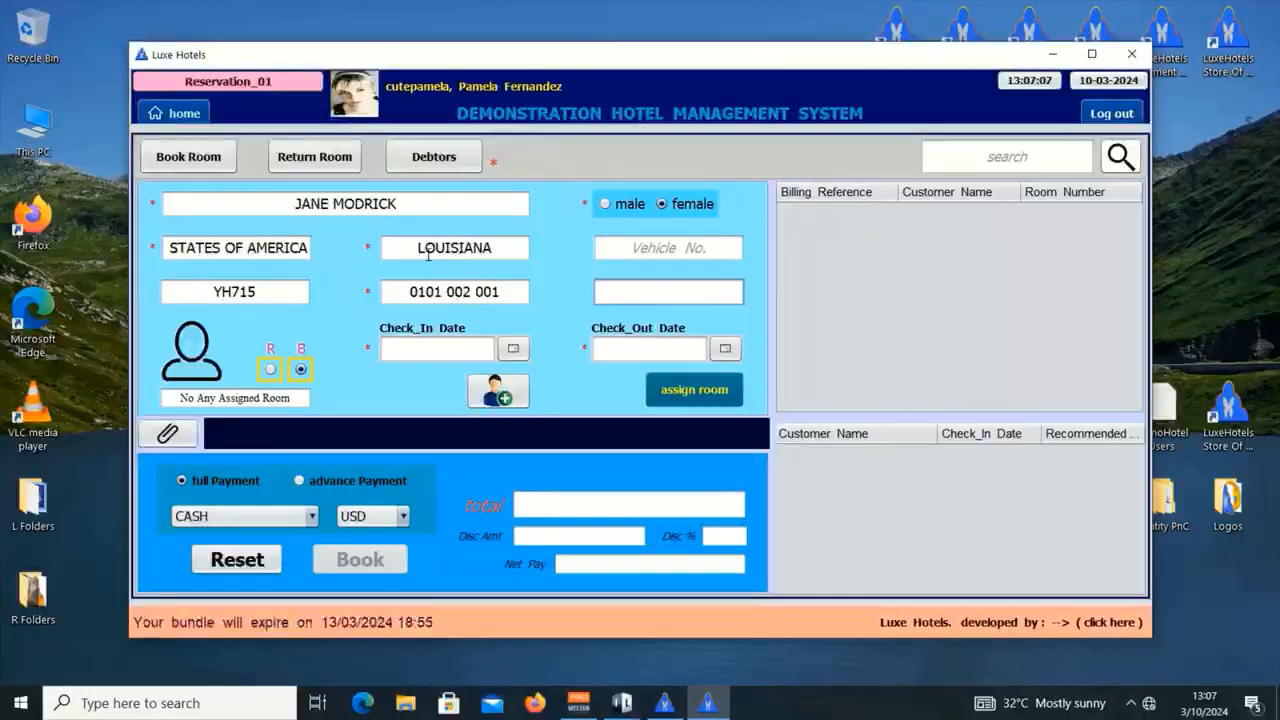
{"action": "type", "text": "A"}
{"action": "key", "text": "BackSpace"}
{"action": "key", "text": "BackSpace"}
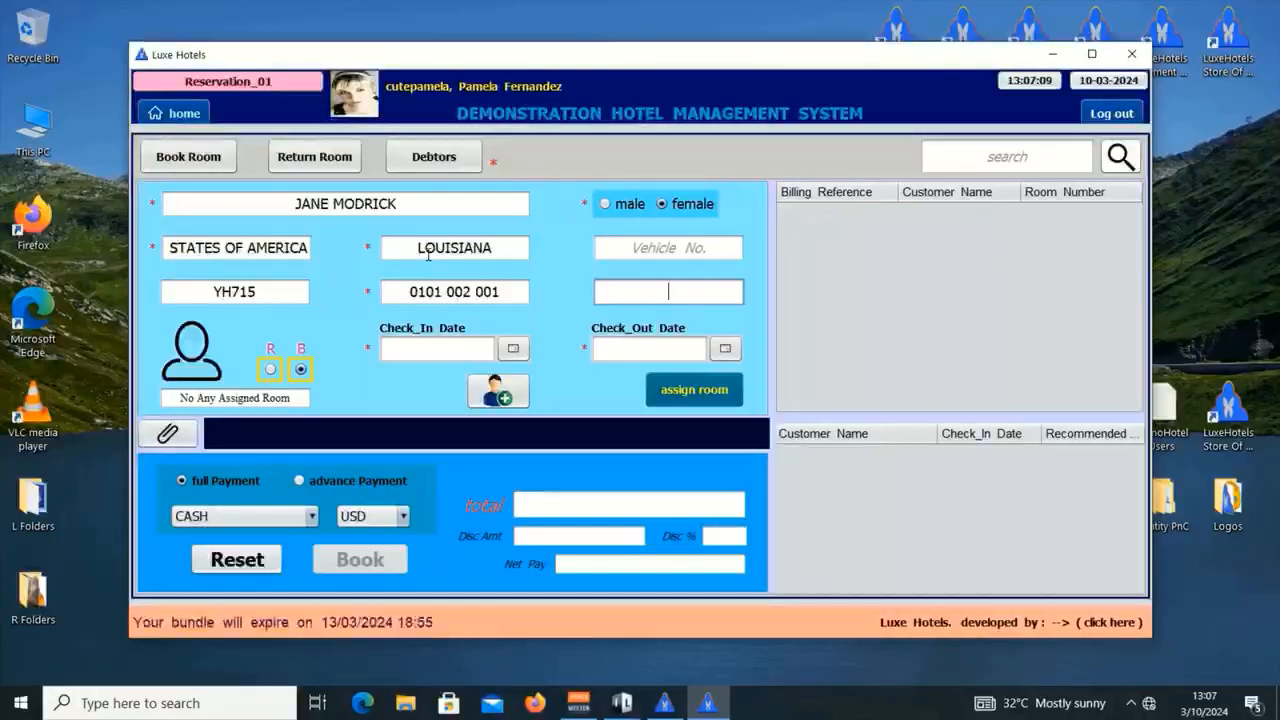
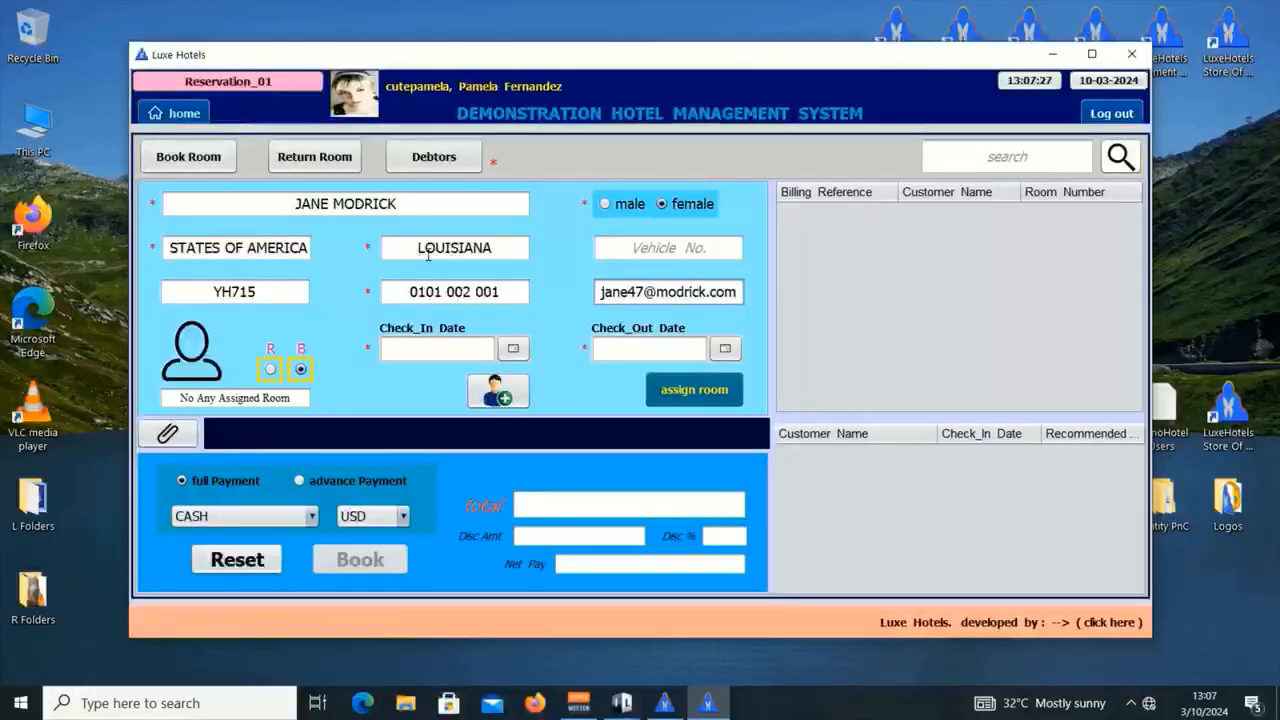
{"action": "left_click", "coordinate": [513, 348]}
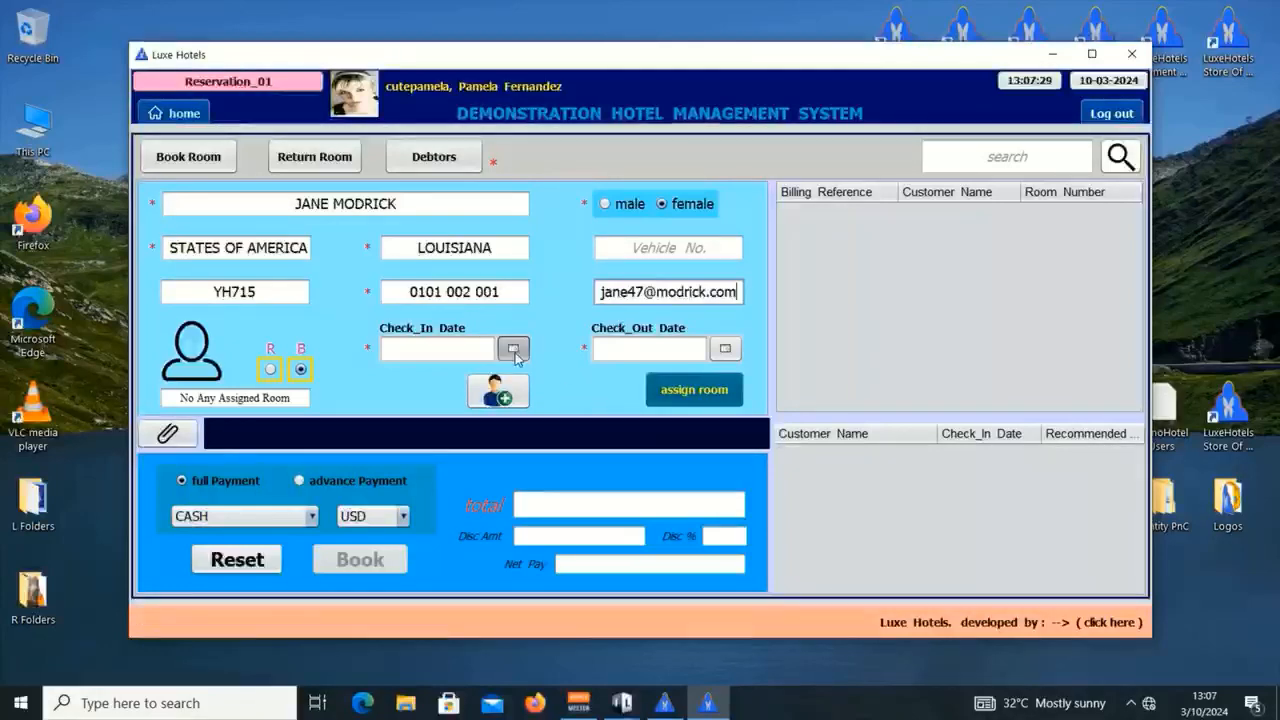
Step: Book Mar 10 to Mar 15, 2024 and assign Room 304 for 5 days, 350.00 USD
{"action": "left_click", "coordinate": [229, 476]}
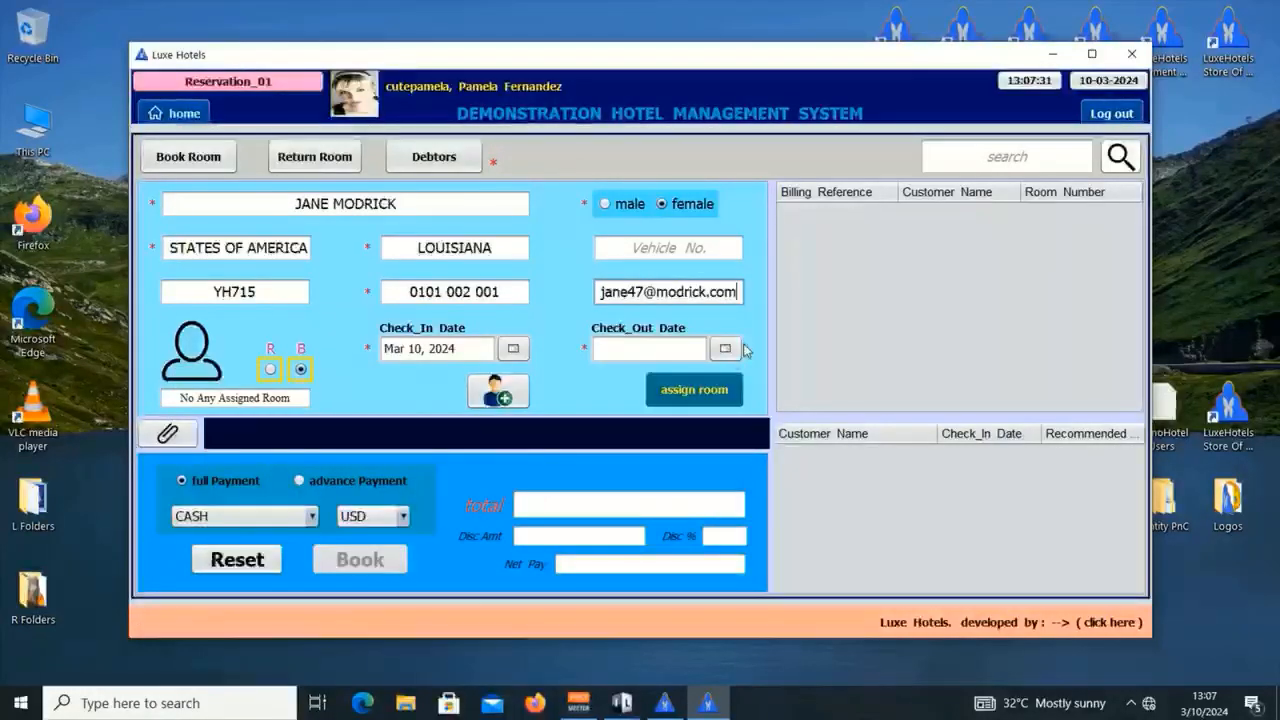
{"action": "left_click", "coordinate": [725, 349]}
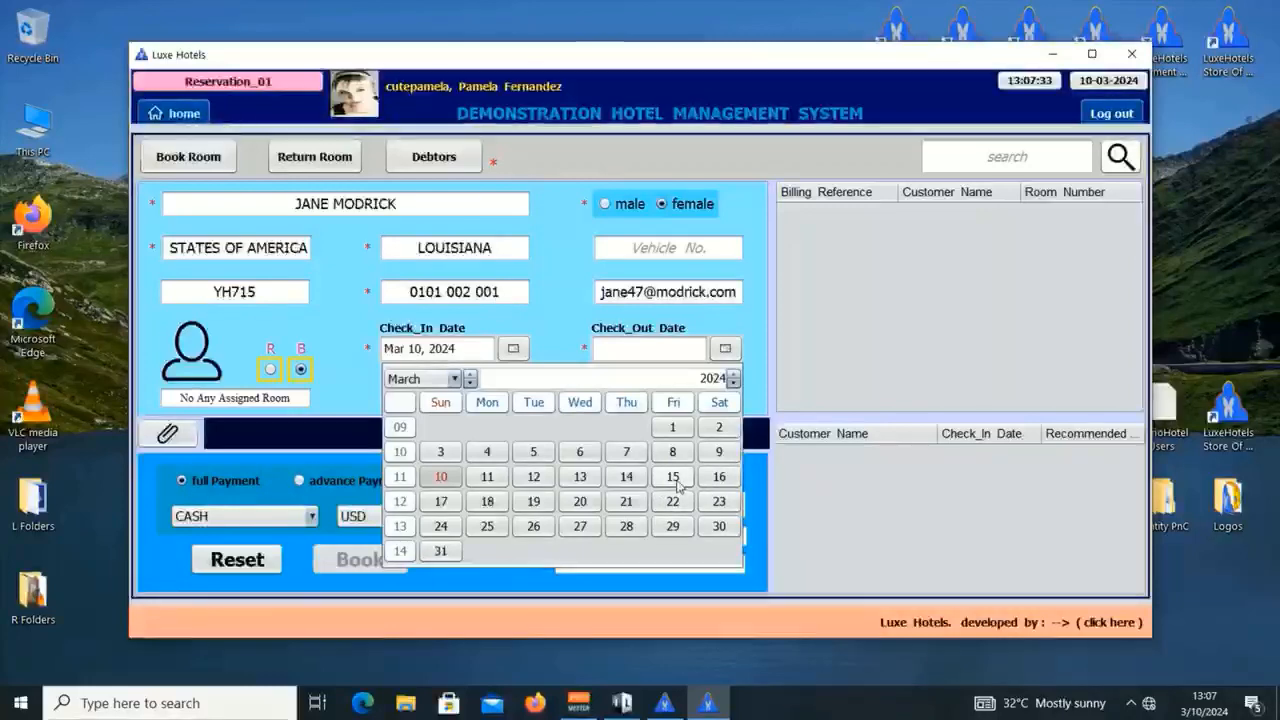
{"action": "left_click", "coordinate": [673, 477]}
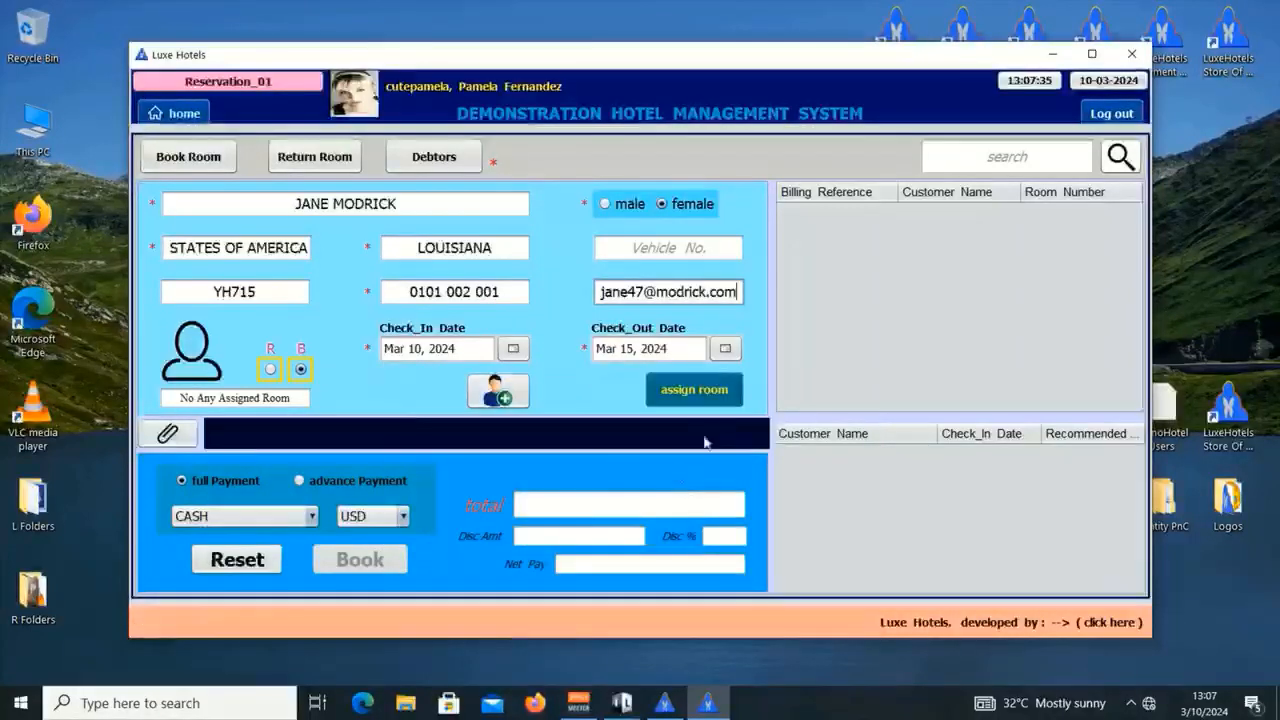
{"action": "left_click", "coordinate": [711, 402]}
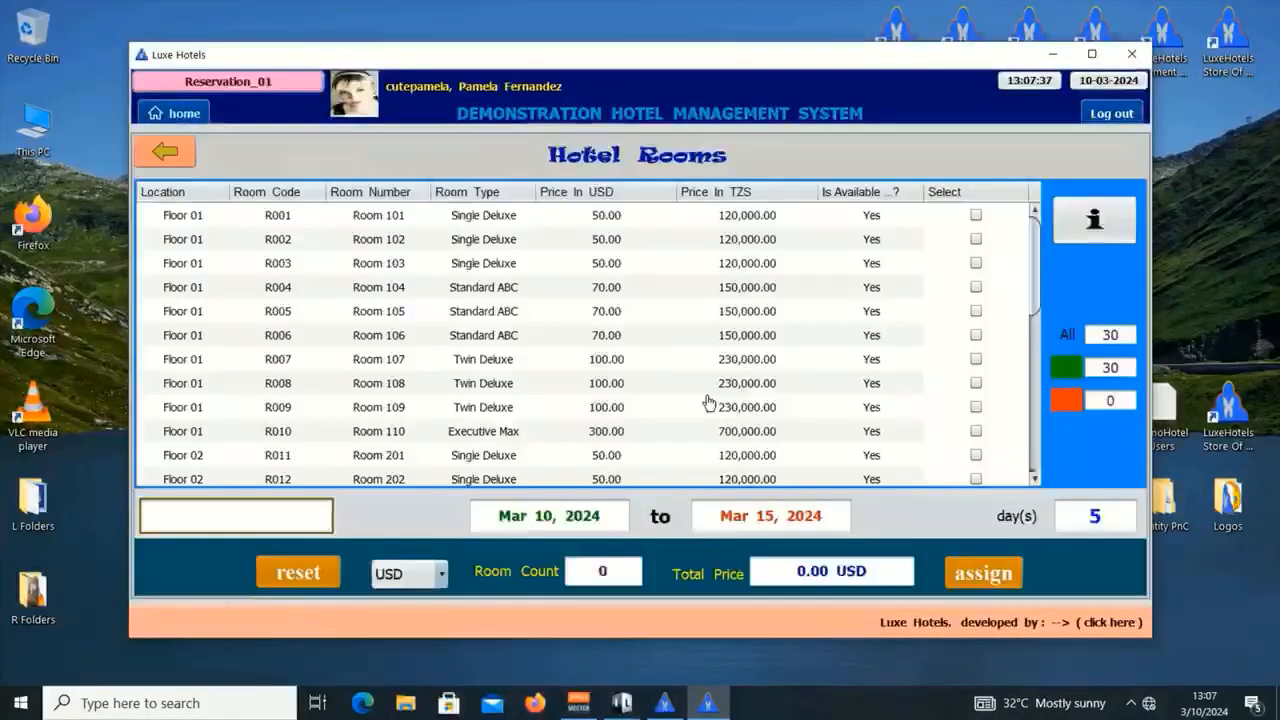
{"action": "scroll", "coordinate": [620, 421], "scroll_direction": "down", "scroll_amount": 3}
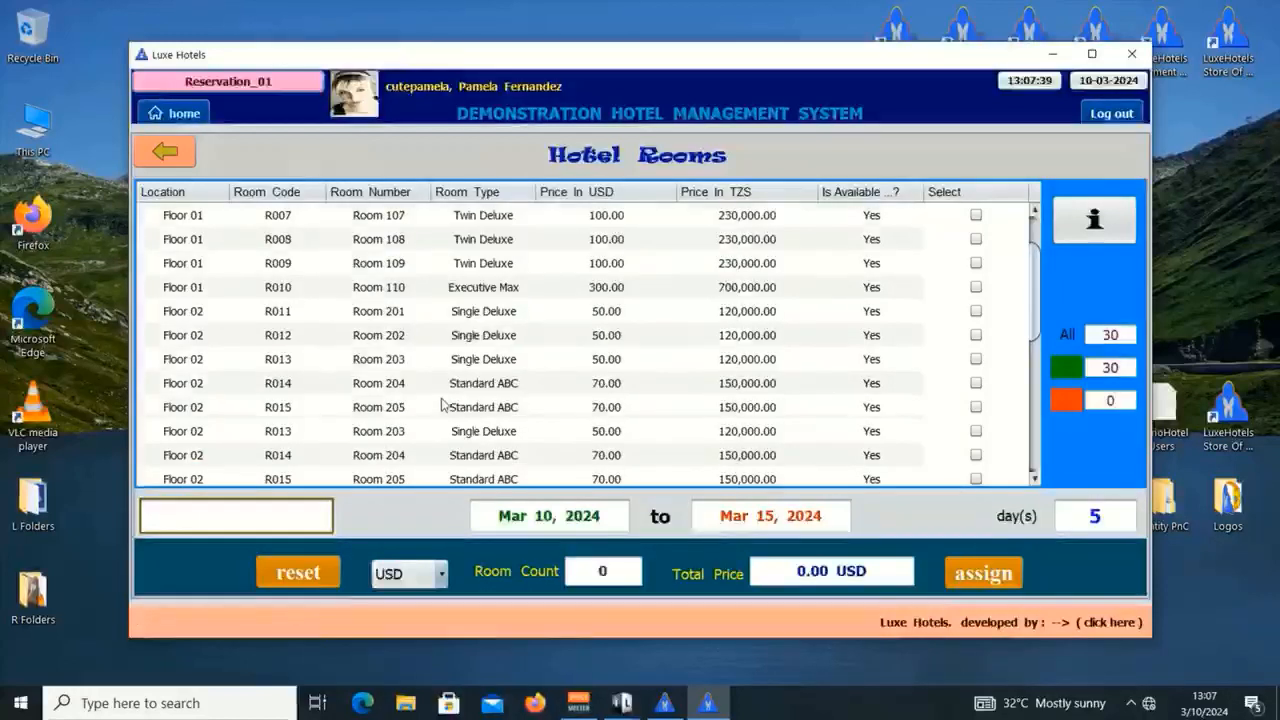
{"action": "scroll", "coordinate": [480, 420], "scroll_direction": "down", "scroll_amount": 3}
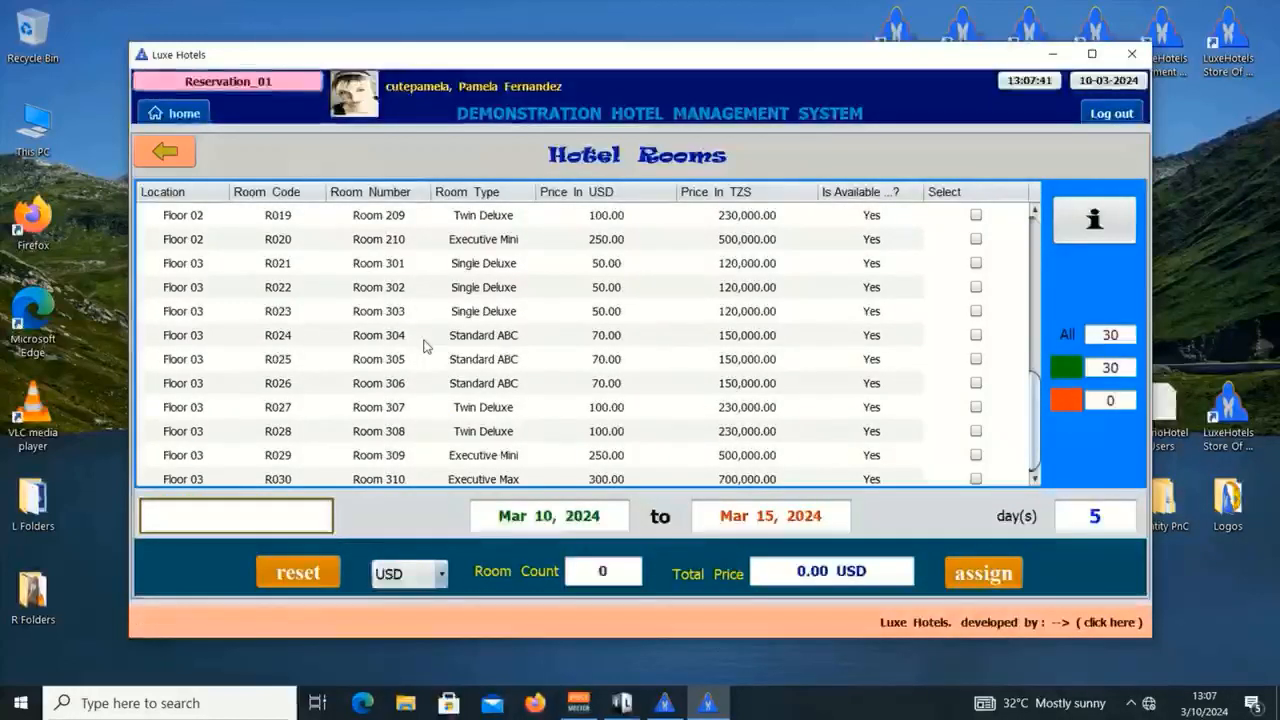
{"action": "left_click", "coordinate": [430, 340]}
{"action": "left_click", "coordinate": [975, 335]}
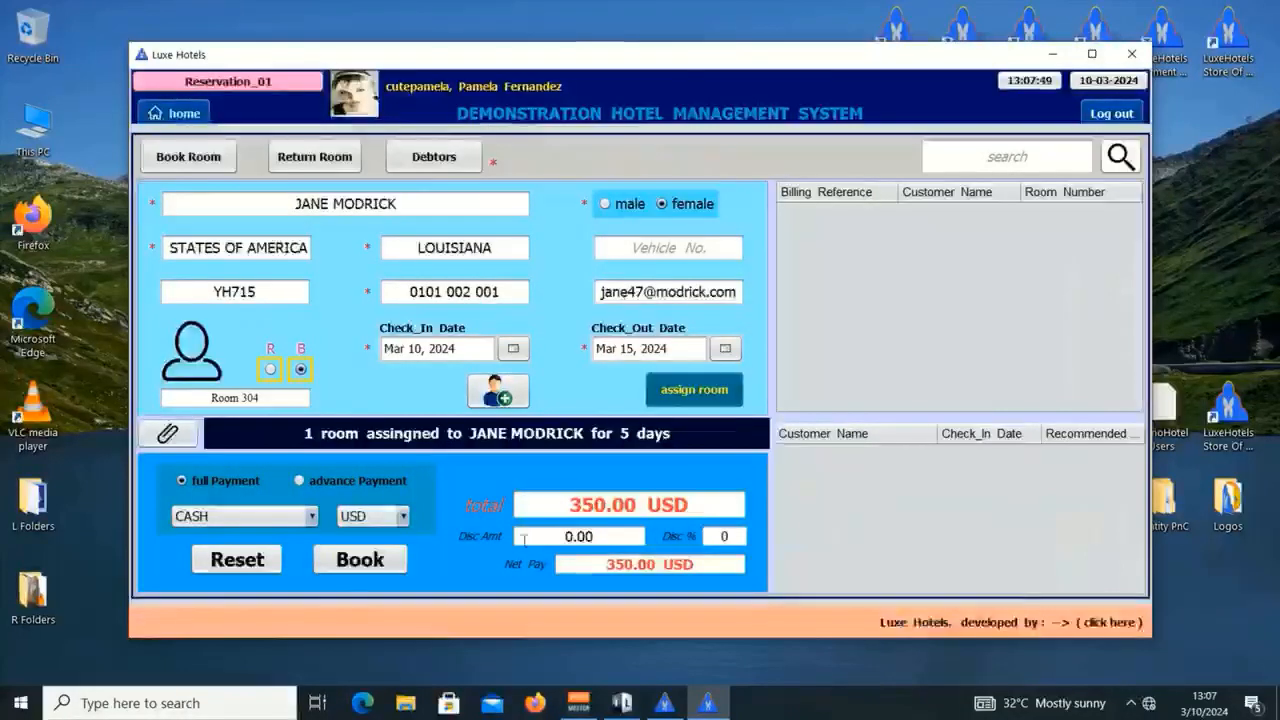
Step: Switch the booking to advance payment by VISA and submit it
{"action": "left_click", "coordinate": [343, 479]}
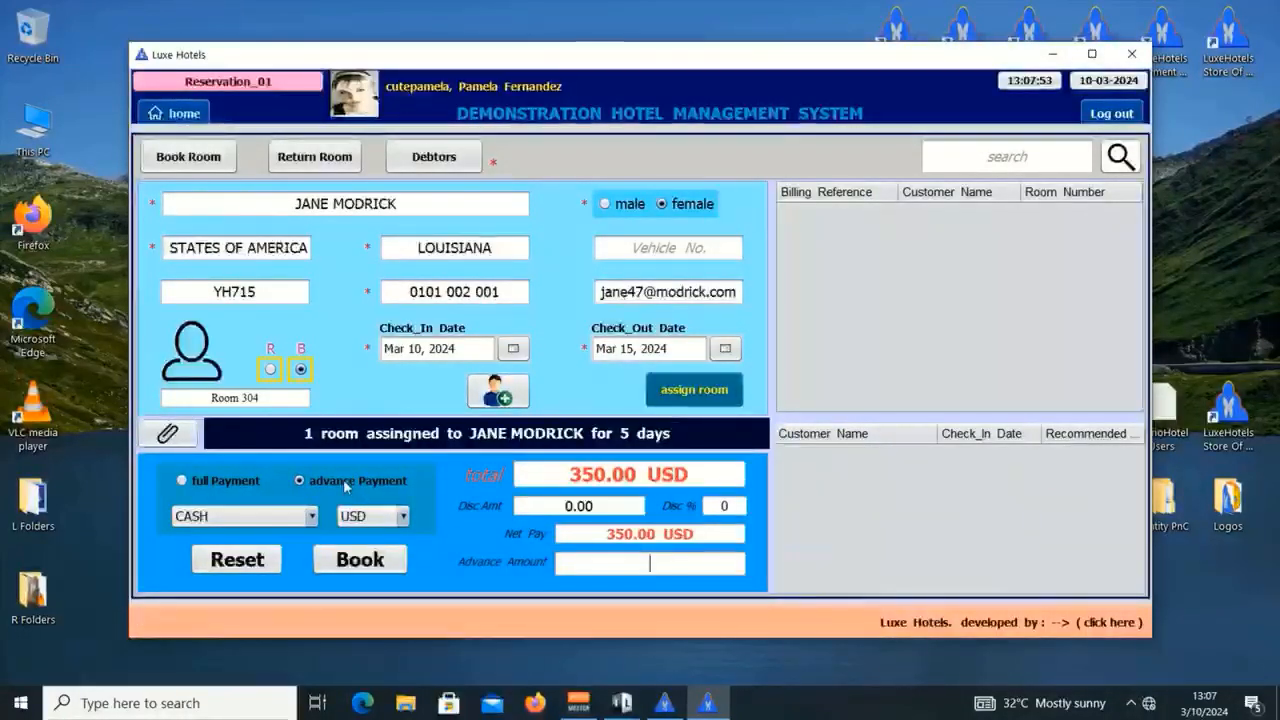
{"action": "left_click", "coordinate": [268, 516]}
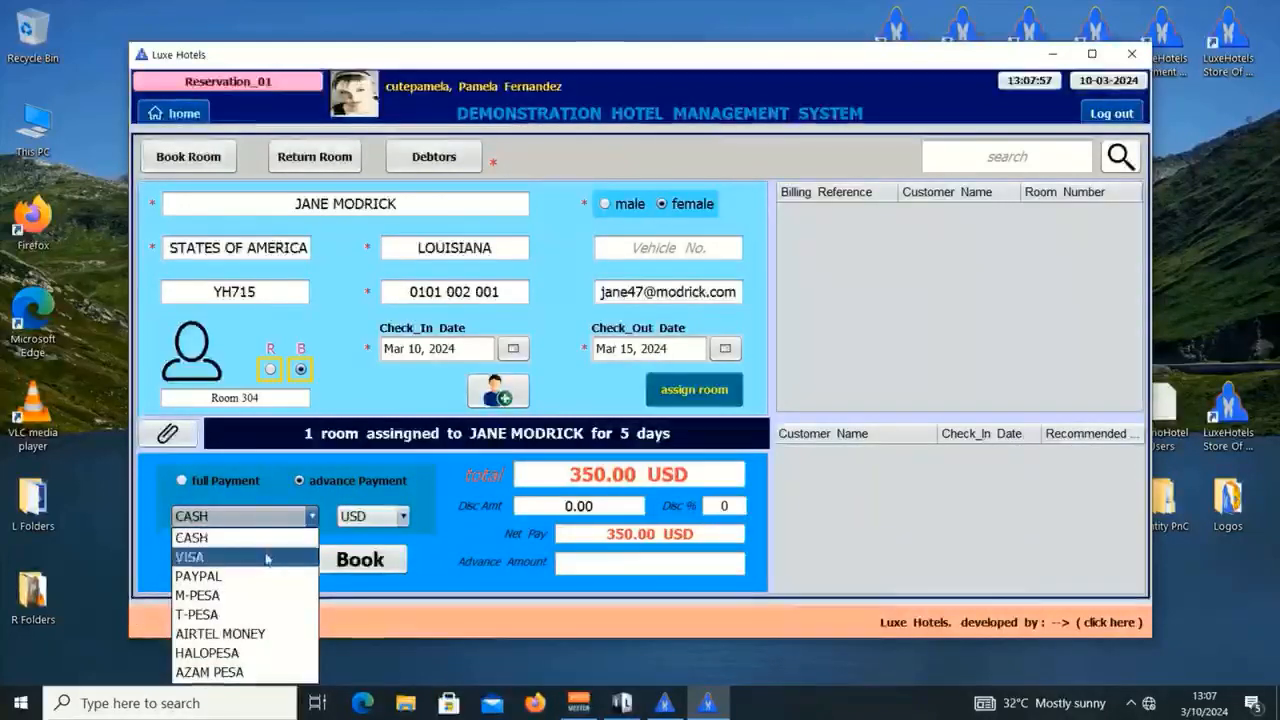
{"action": "left_click", "coordinate": [267, 557]}
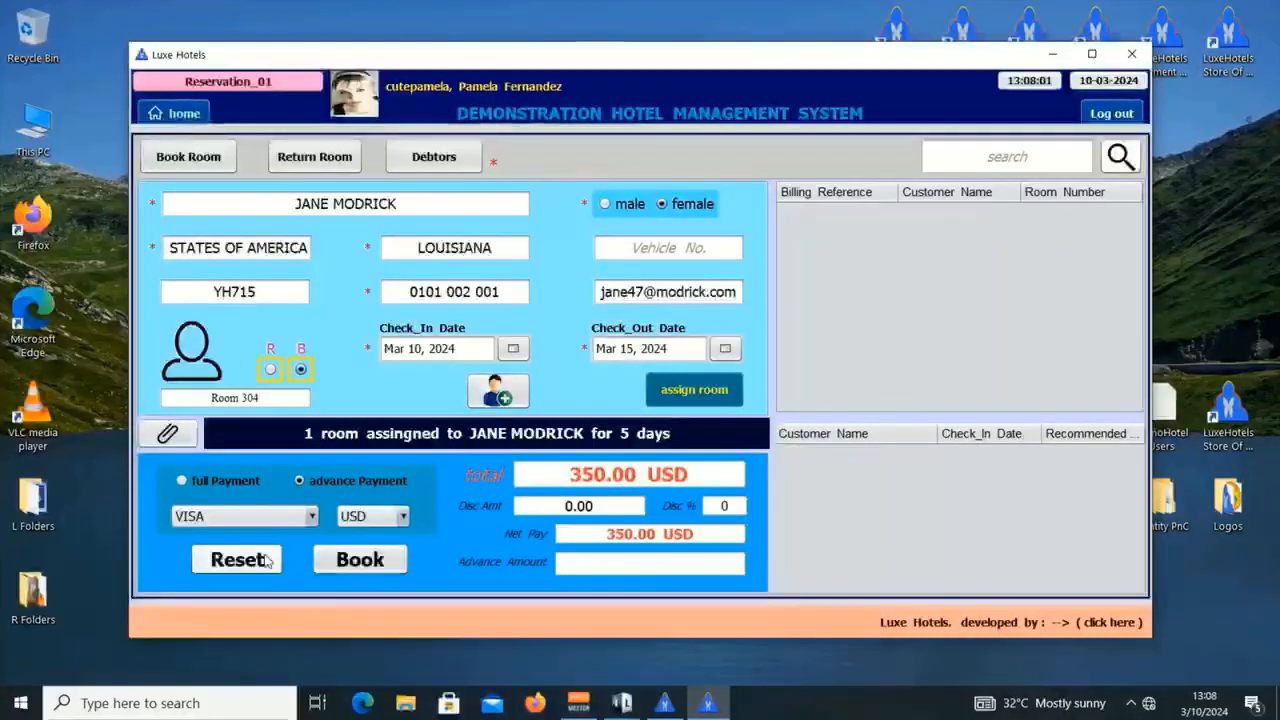
{"action": "left_click", "coordinate": [371, 560]}
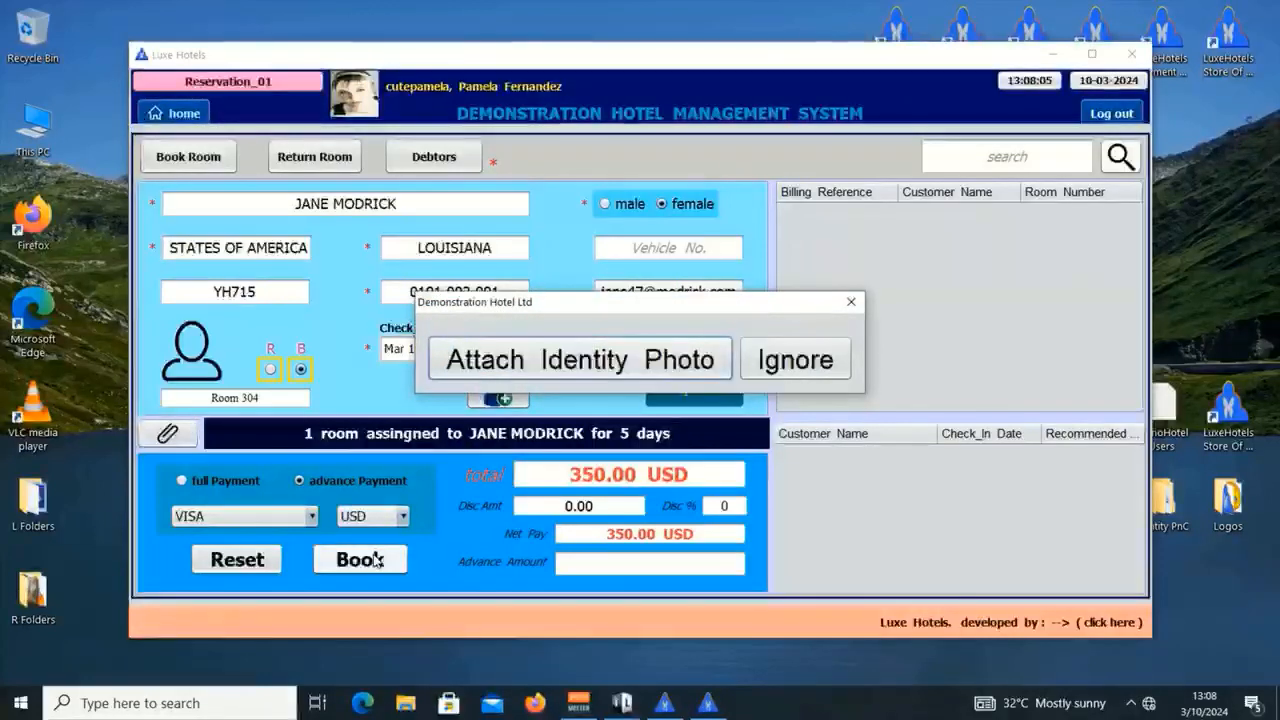
Step: Attach ID Card Female 01.jpg from Desktop > Identity PnC > Customers as the identity photo
{"action": "left_click", "coordinate": [520, 358]}
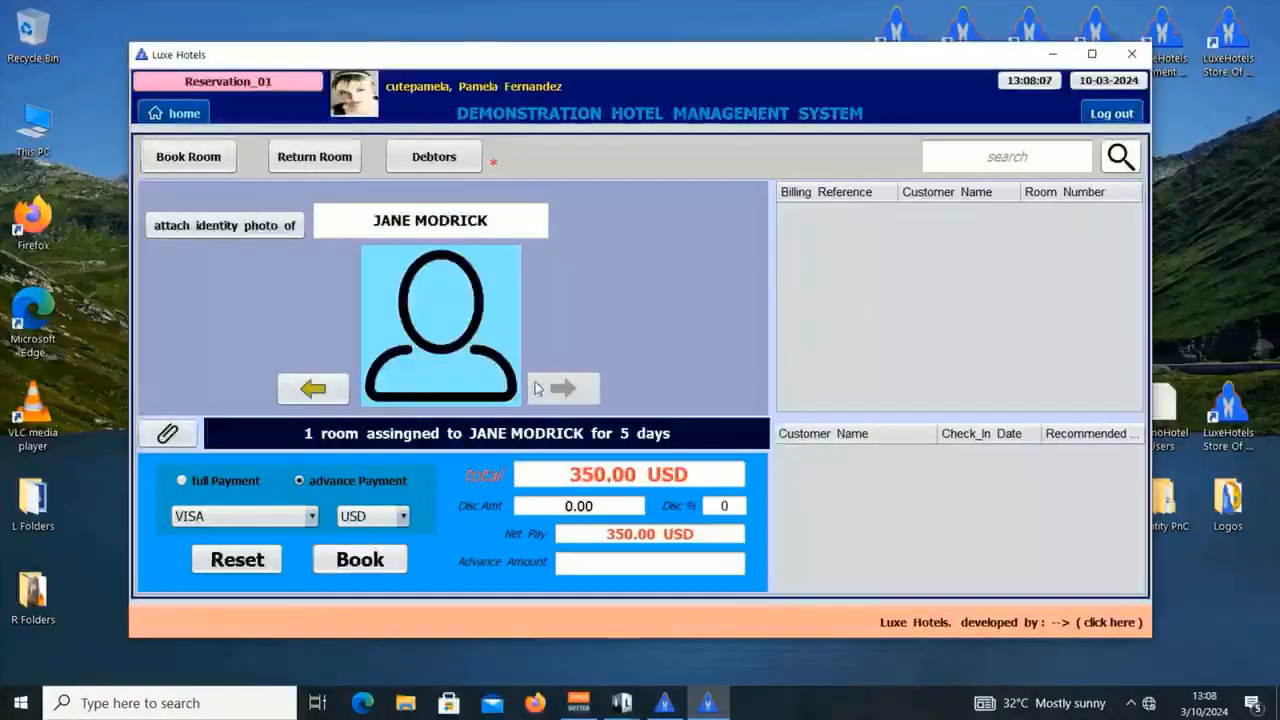
{"action": "left_click", "coordinate": [243, 226]}
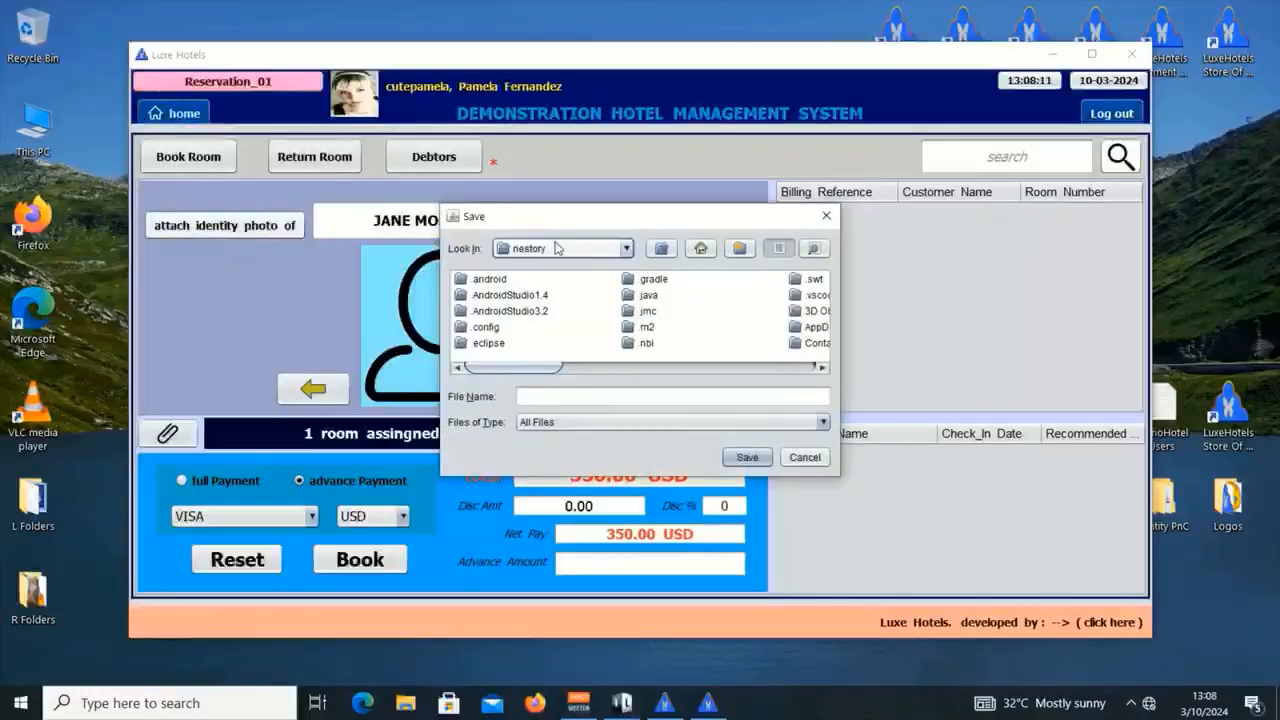
{"action": "left_click", "coordinate": [557, 249]}
{"action": "scroll", "coordinate": [565, 270], "scroll_direction": "up", "scroll_amount": 3}
{"action": "left_click", "coordinate": [538, 265]}
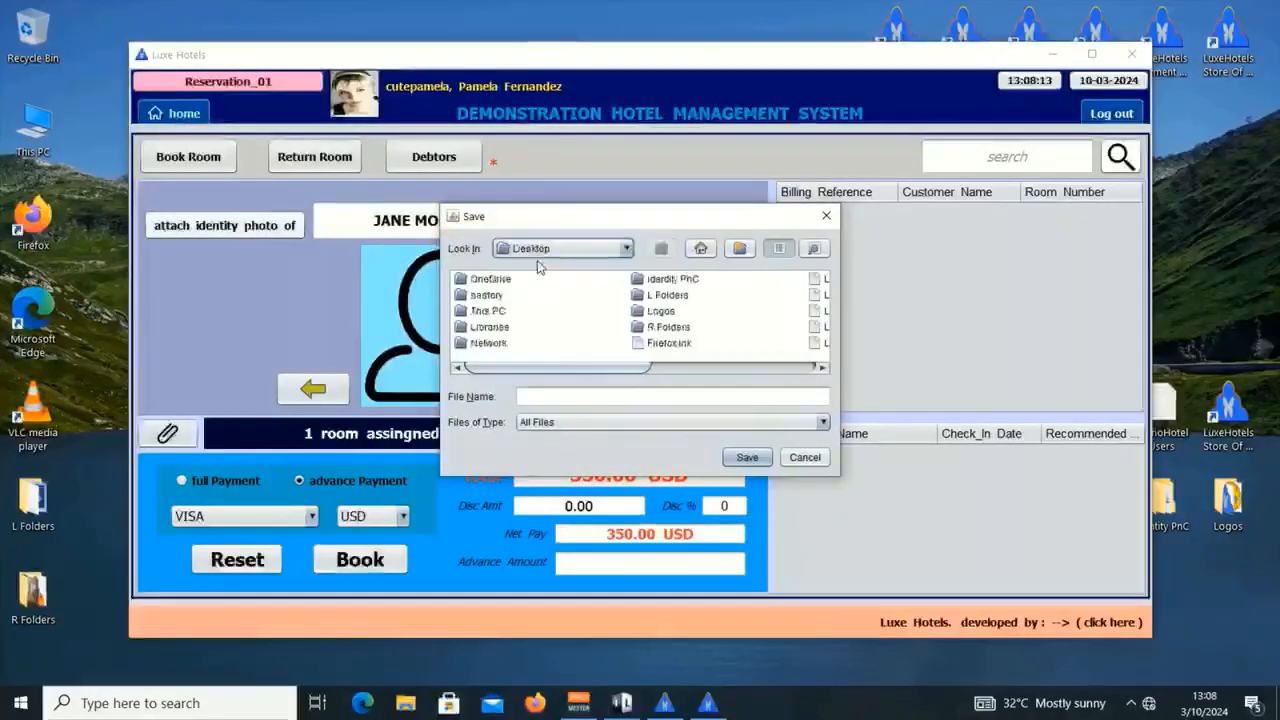
{"action": "double_click", "coordinate": [660, 285]}
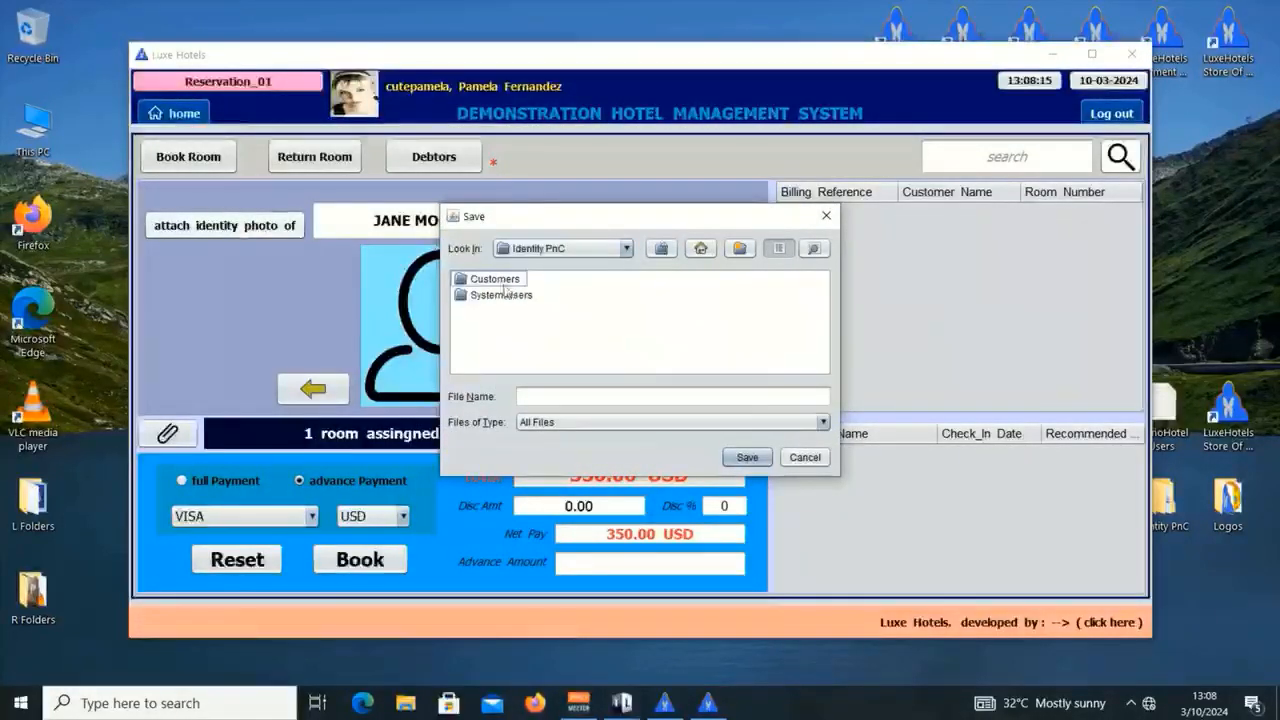
{"action": "double_click", "coordinate": [477, 282]}
{"action": "double_click", "coordinate": [515, 281]}
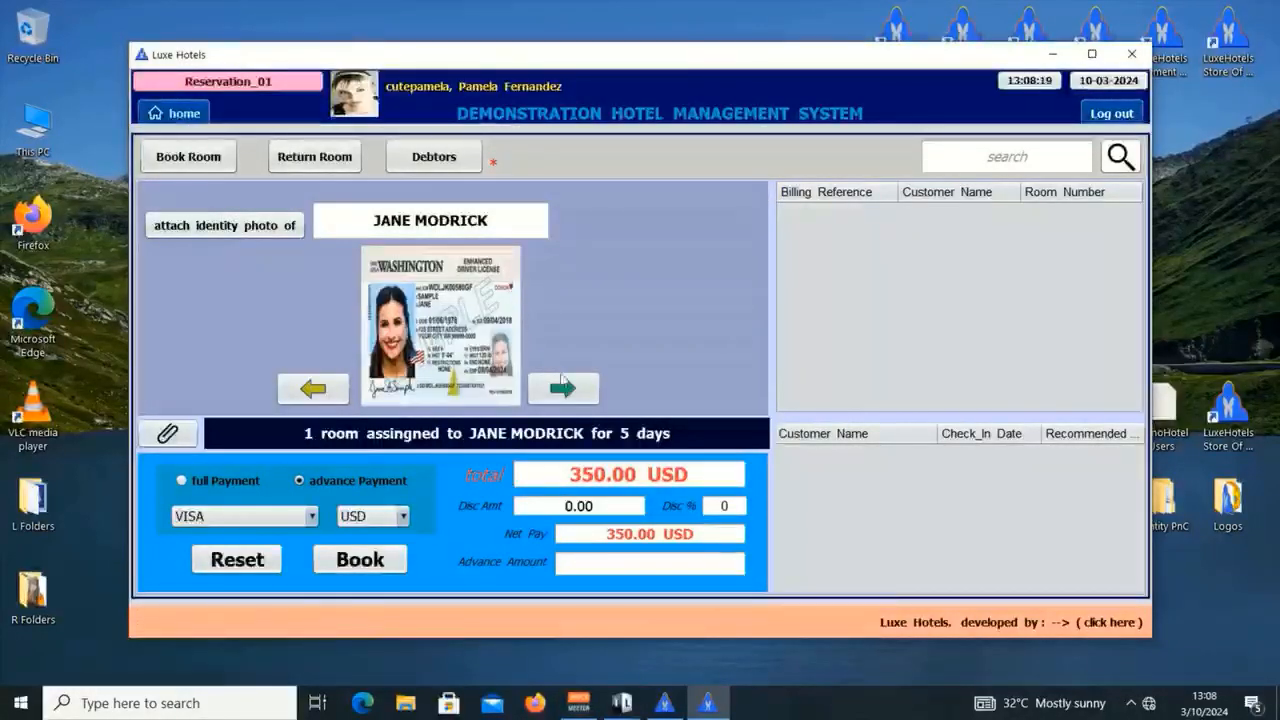
{"action": "left_click", "coordinate": [563, 388]}
{"action": "left_click", "coordinate": [729, 439]}
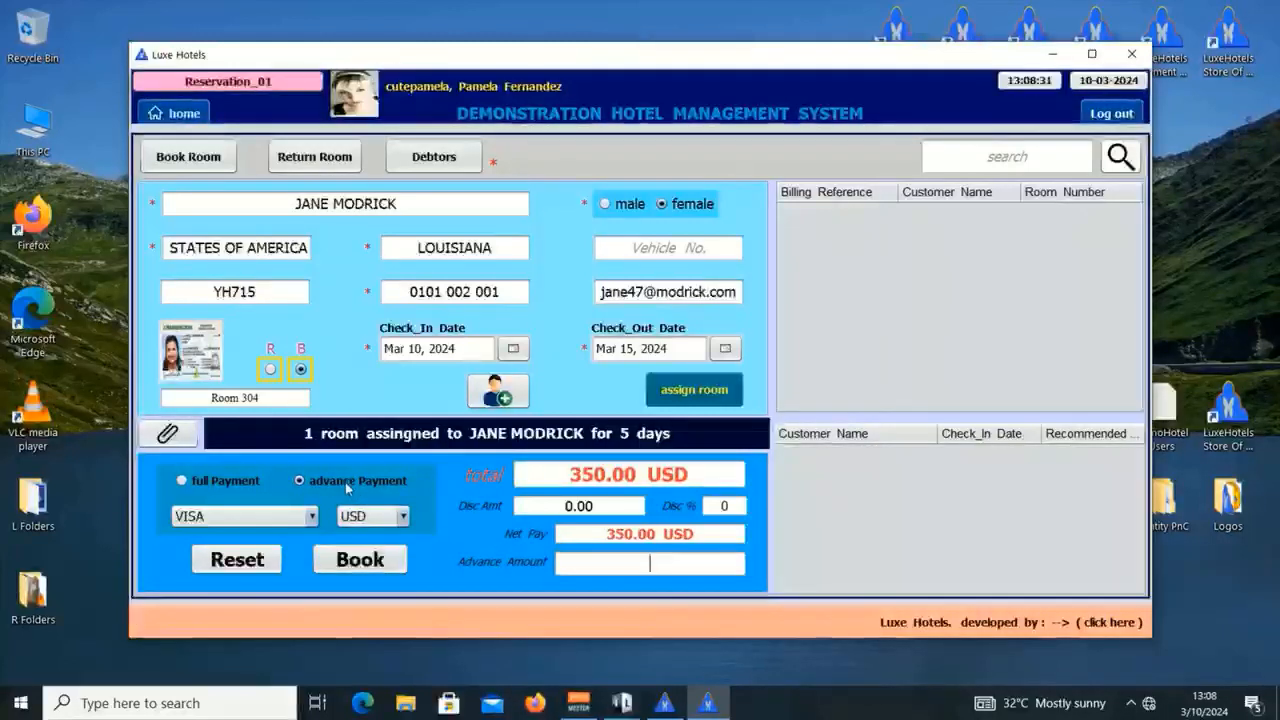
Step: Enter a 270 advance amount and submit the booking
{"action": "left_click", "coordinate": [675, 558]}
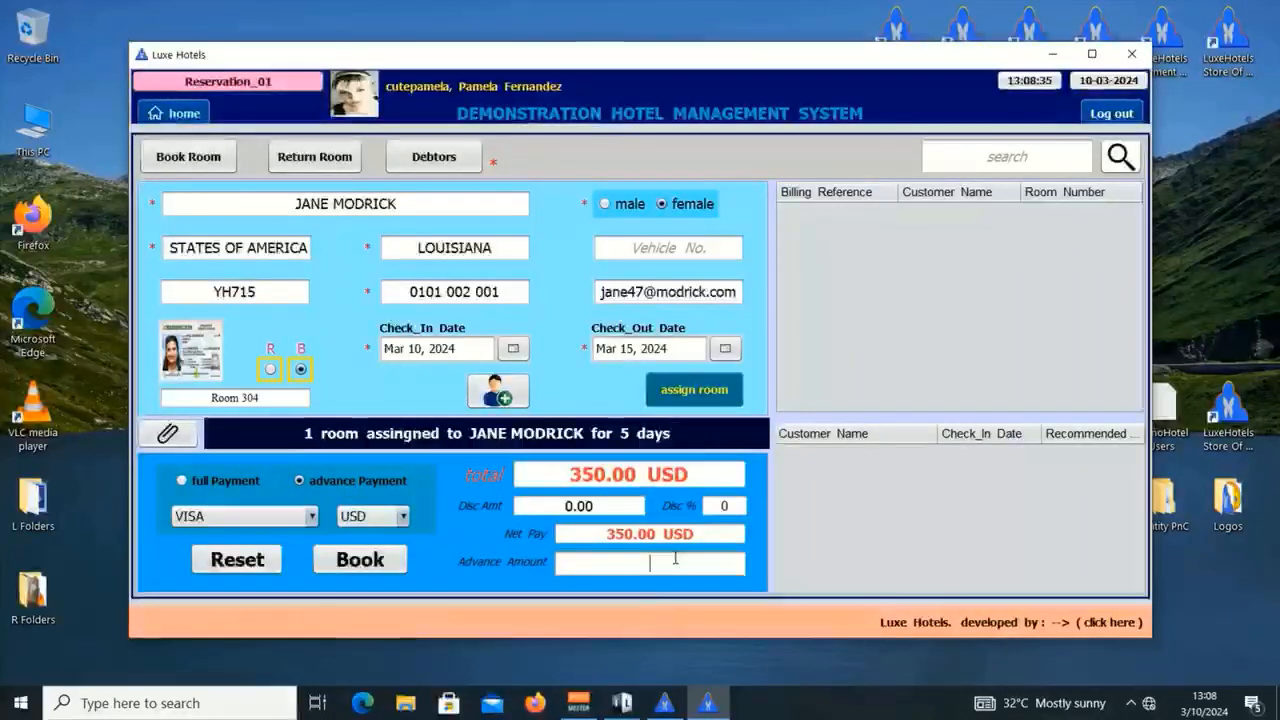
{"action": "type", "text": "270"}
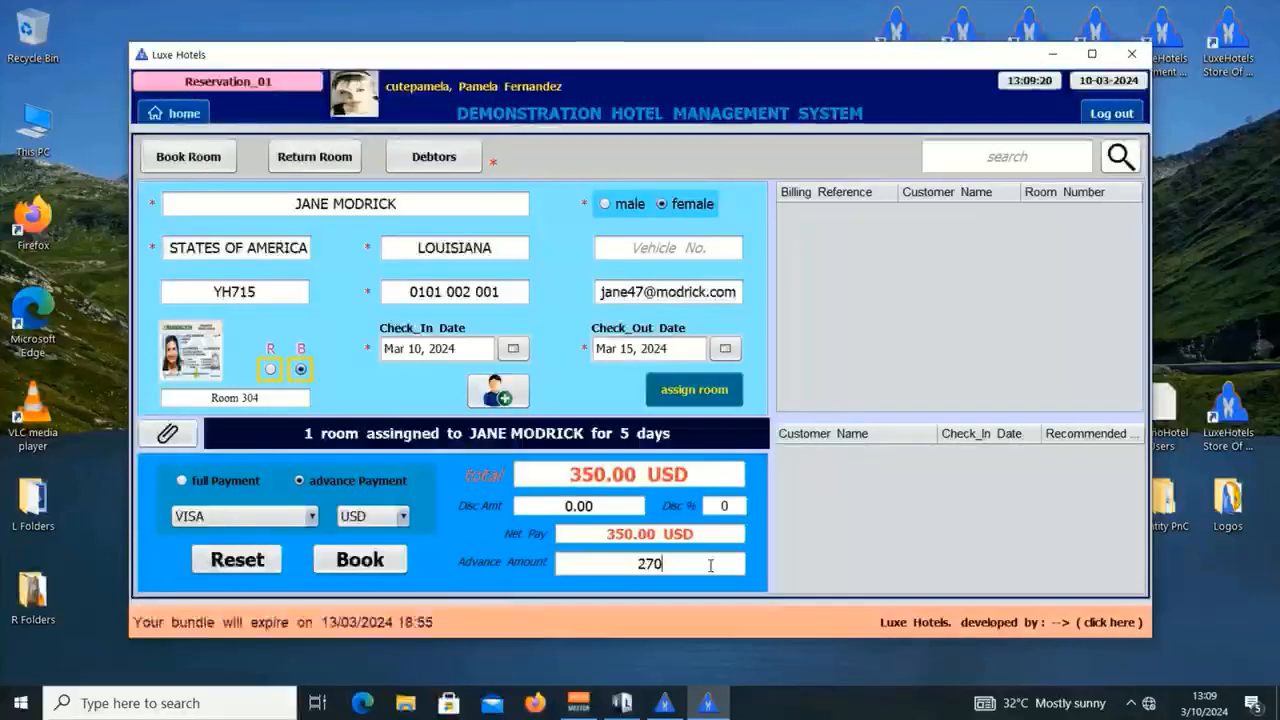
{"action": "key", "text": "Return"}
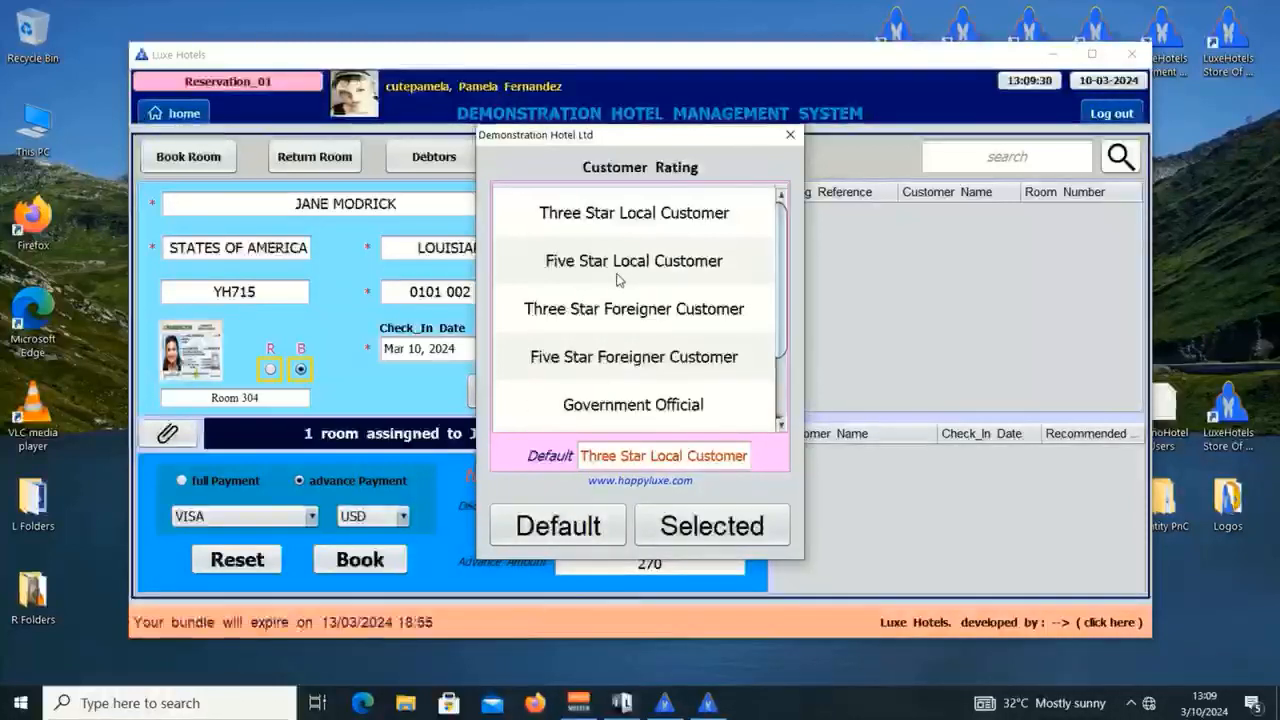
Step: Rate the guest Five Star Foreigner Customer, authorise with the password, and decline printing a card
{"action": "left_click", "coordinate": [645, 370]}
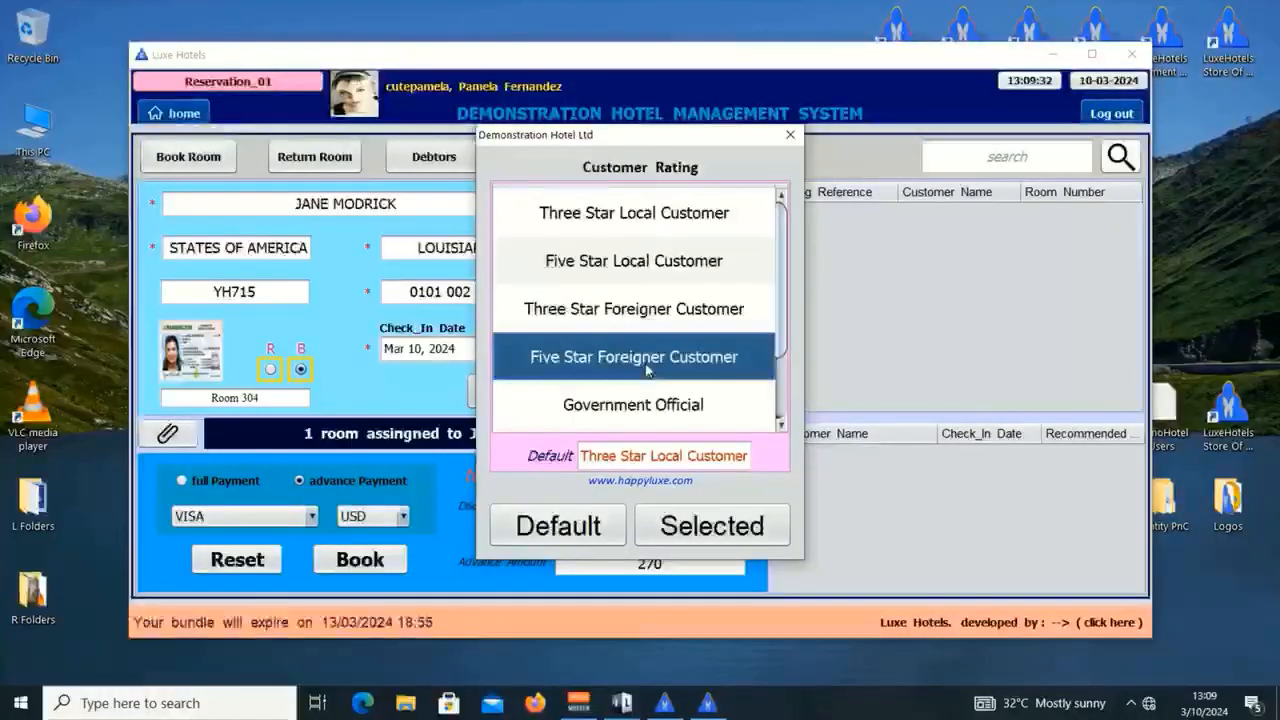
{"action": "left_click", "coordinate": [595, 528]}
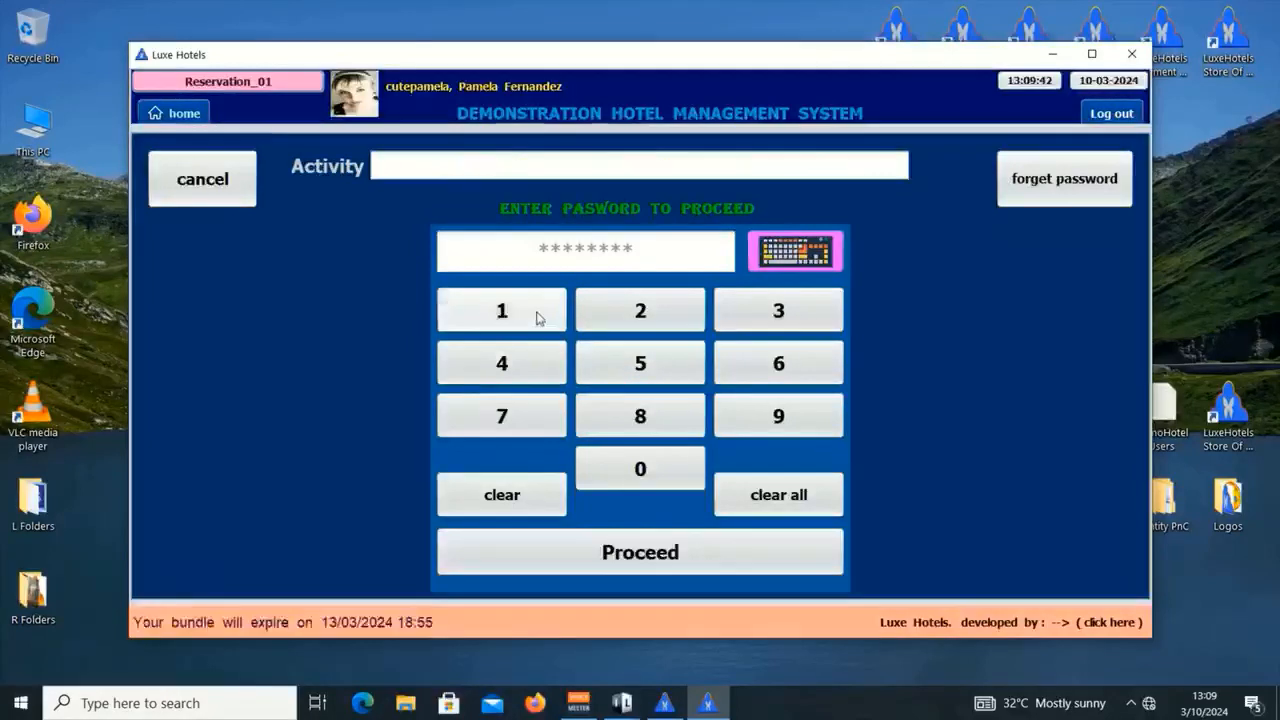
{"action": "left_click", "coordinate": [537, 317]}
{"action": "left_click", "coordinate": [537, 317]}
{"action": "left_click", "coordinate": [670, 366]}
{"action": "left_click", "coordinate": [670, 366]}
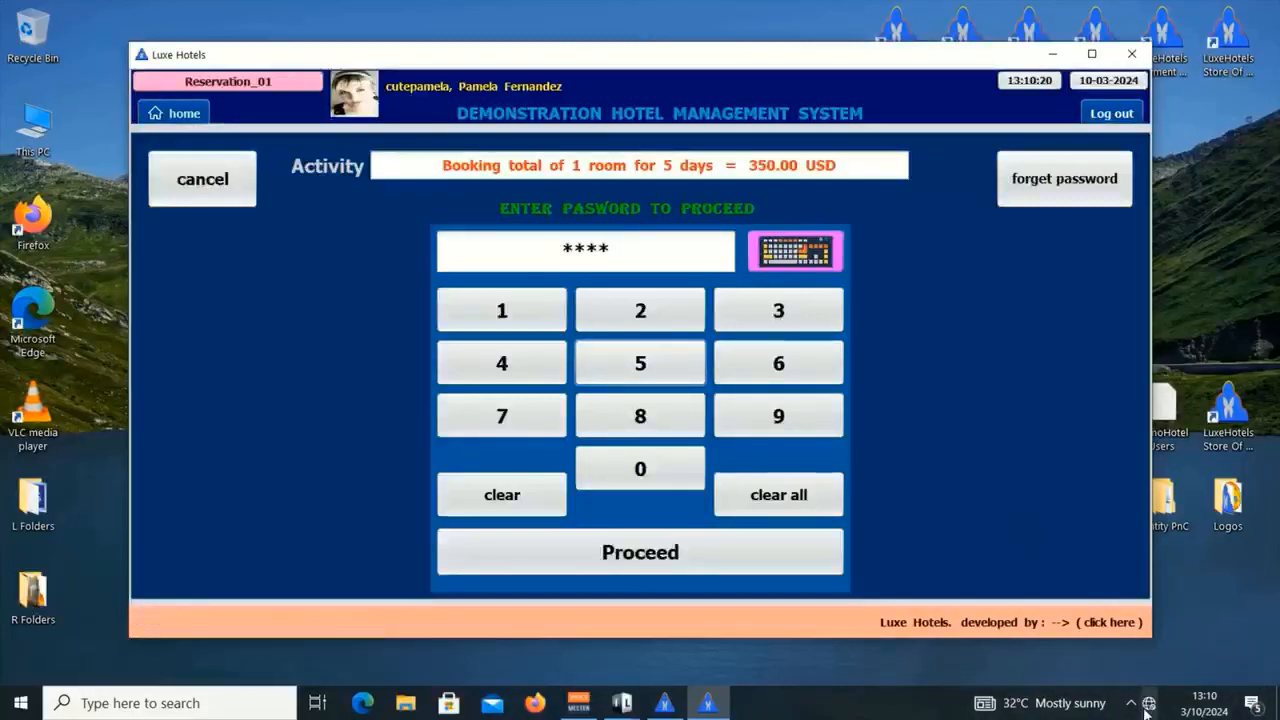
{"action": "left_click", "coordinate": [651, 561]}
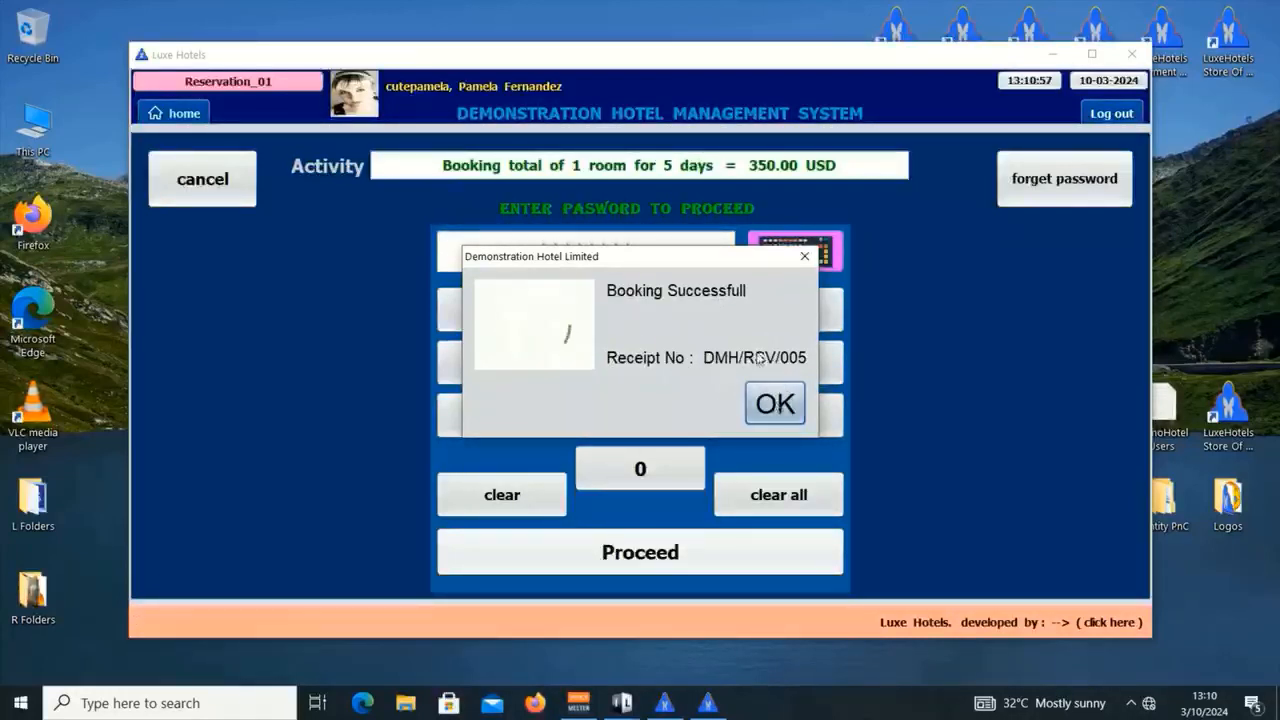
{"action": "left_click", "coordinate": [772, 405]}
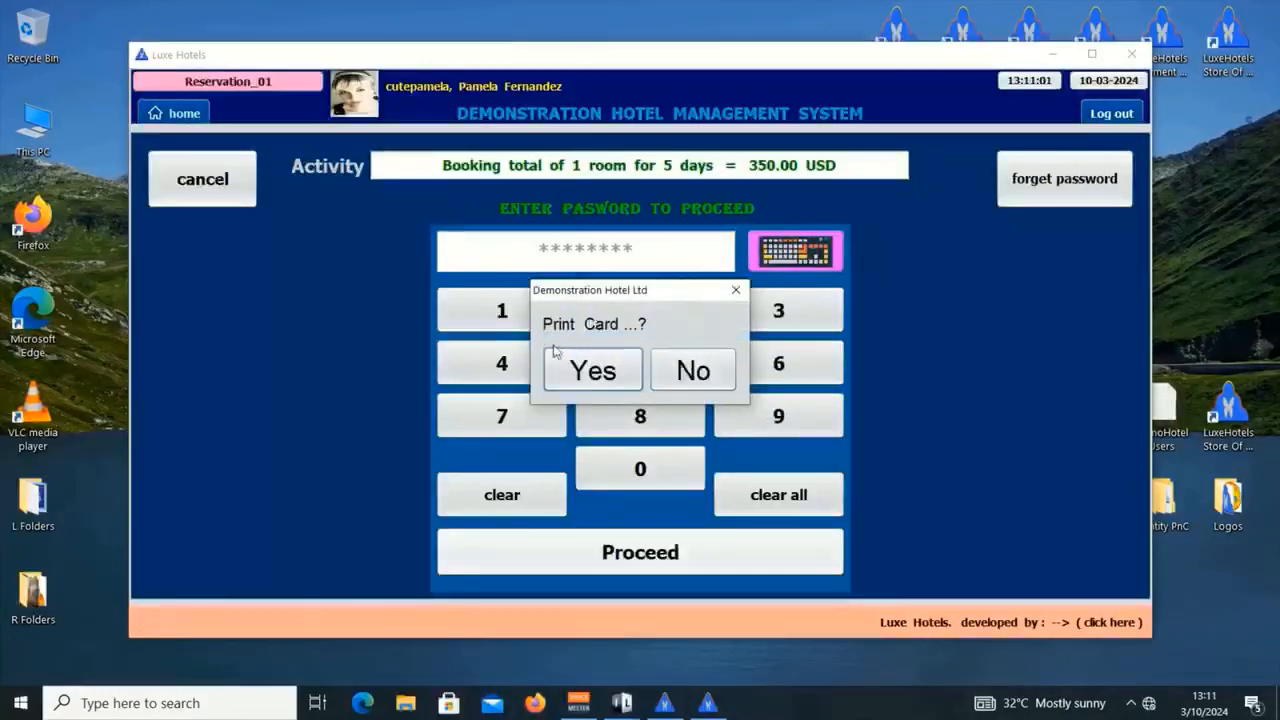
{"action": "left_click", "coordinate": [713, 372]}
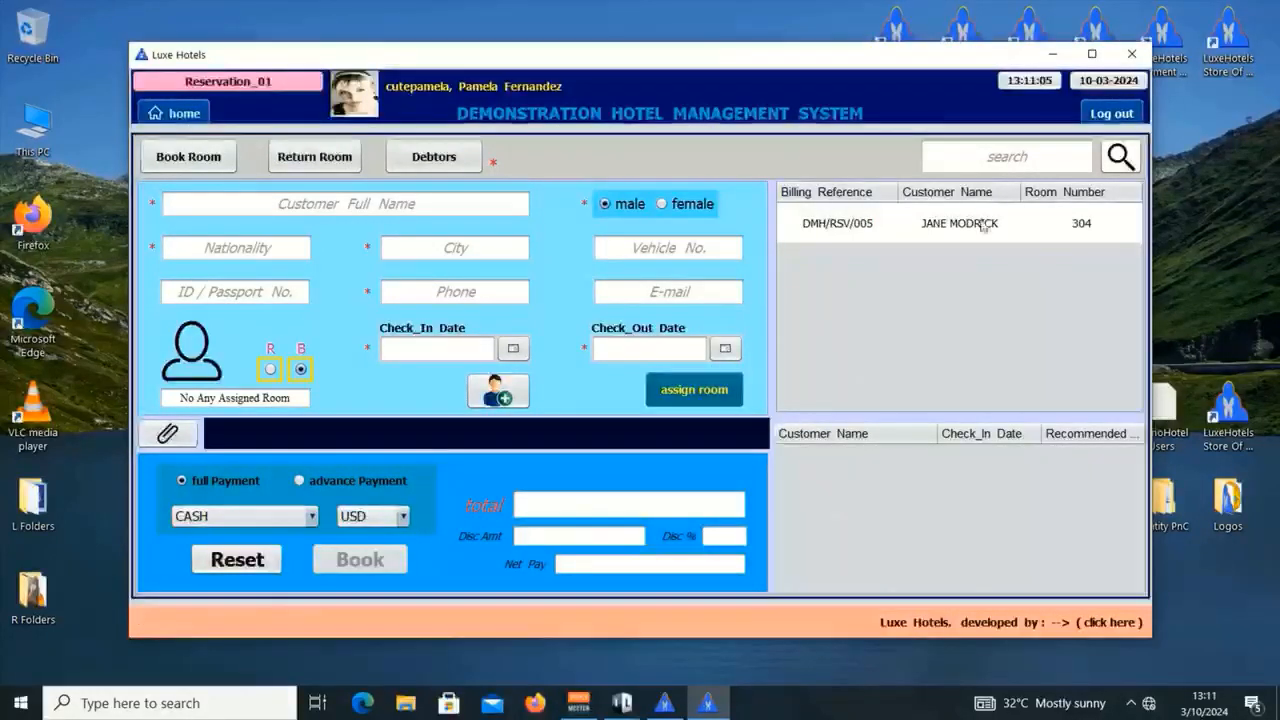
Step: Search reservations for 'lo' and load the Louisiana guest's saved details into the booking form
{"action": "left_click", "coordinate": [918, 223]}
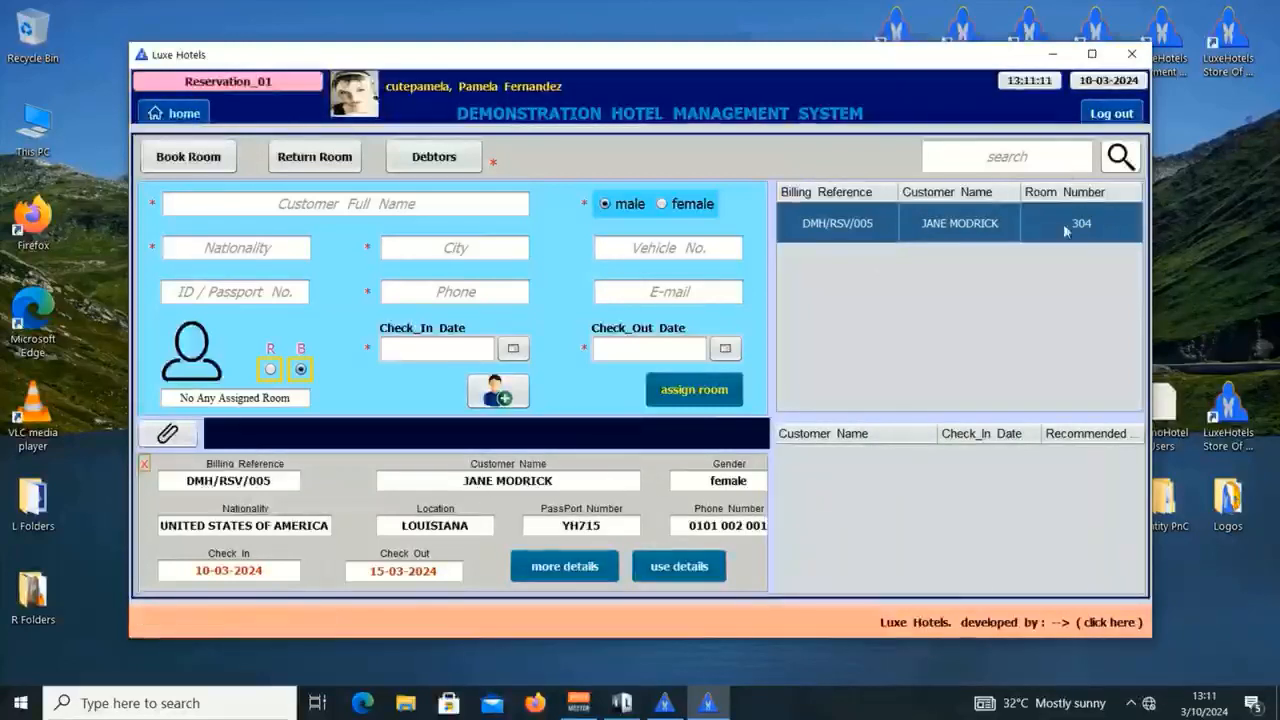
{"action": "left_click", "coordinate": [1017, 160]}
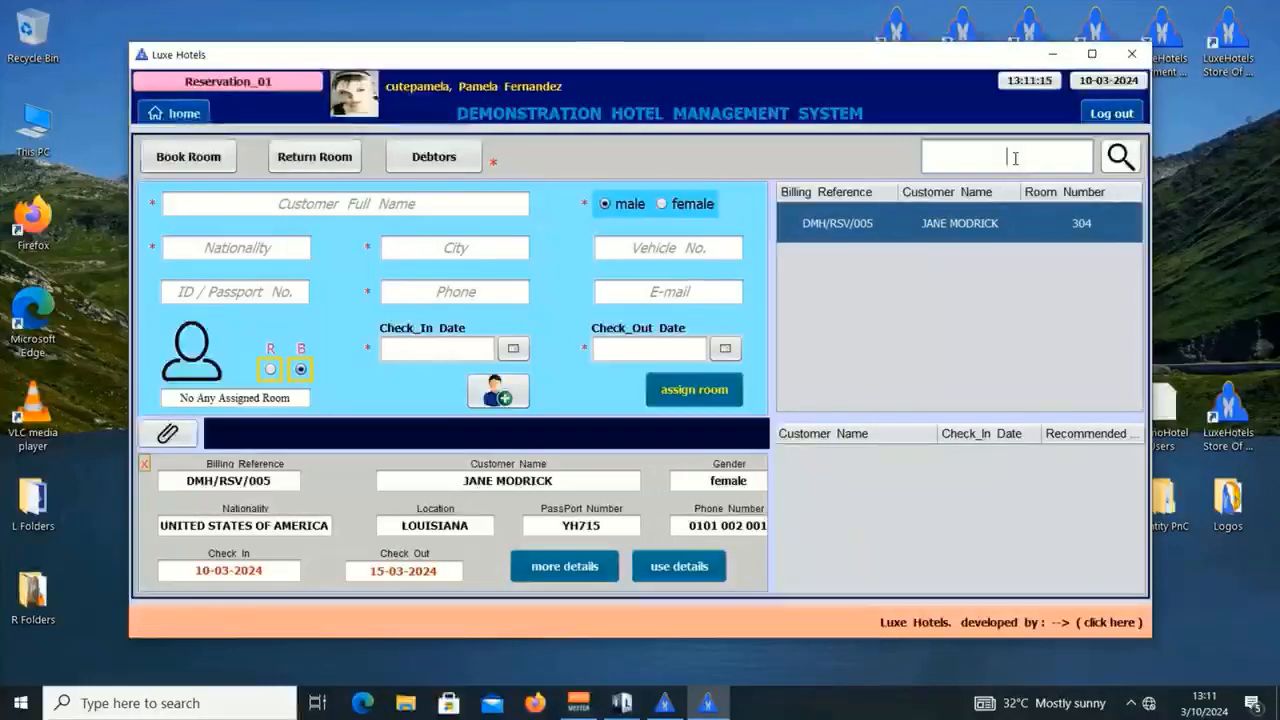
{"action": "type", "text": "j"}
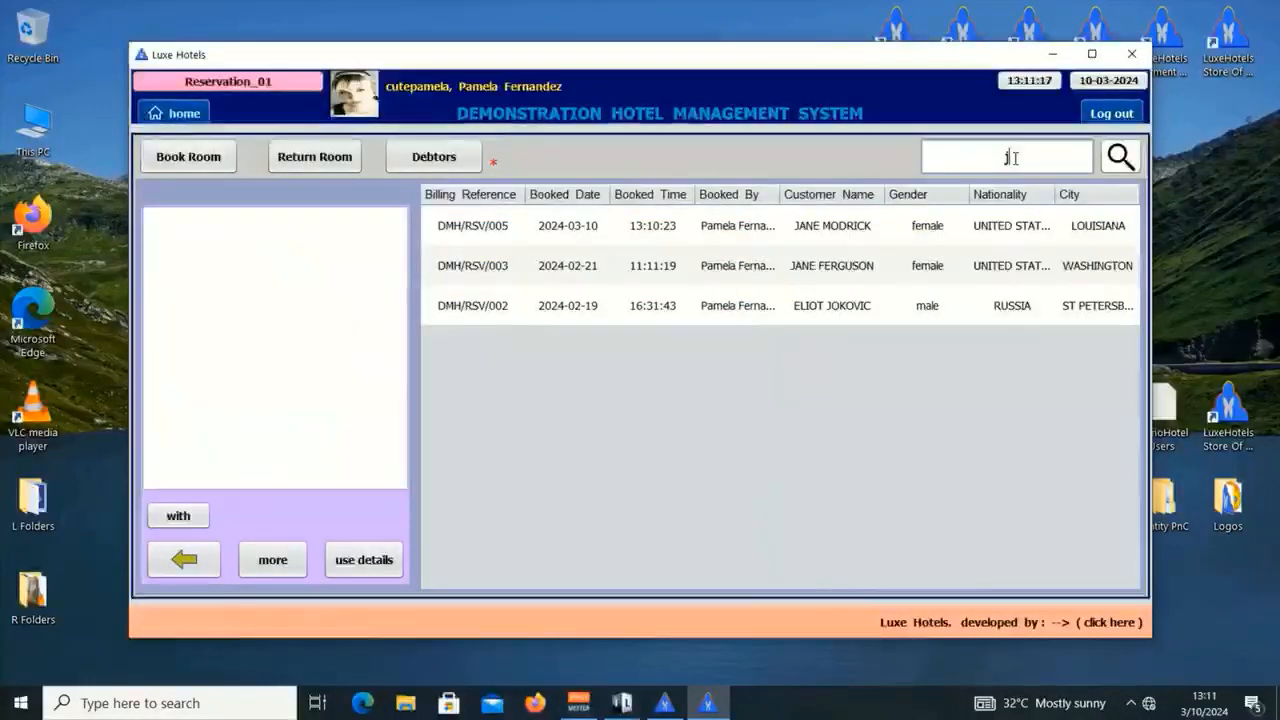
{"action": "key", "text": "BackSpace"}
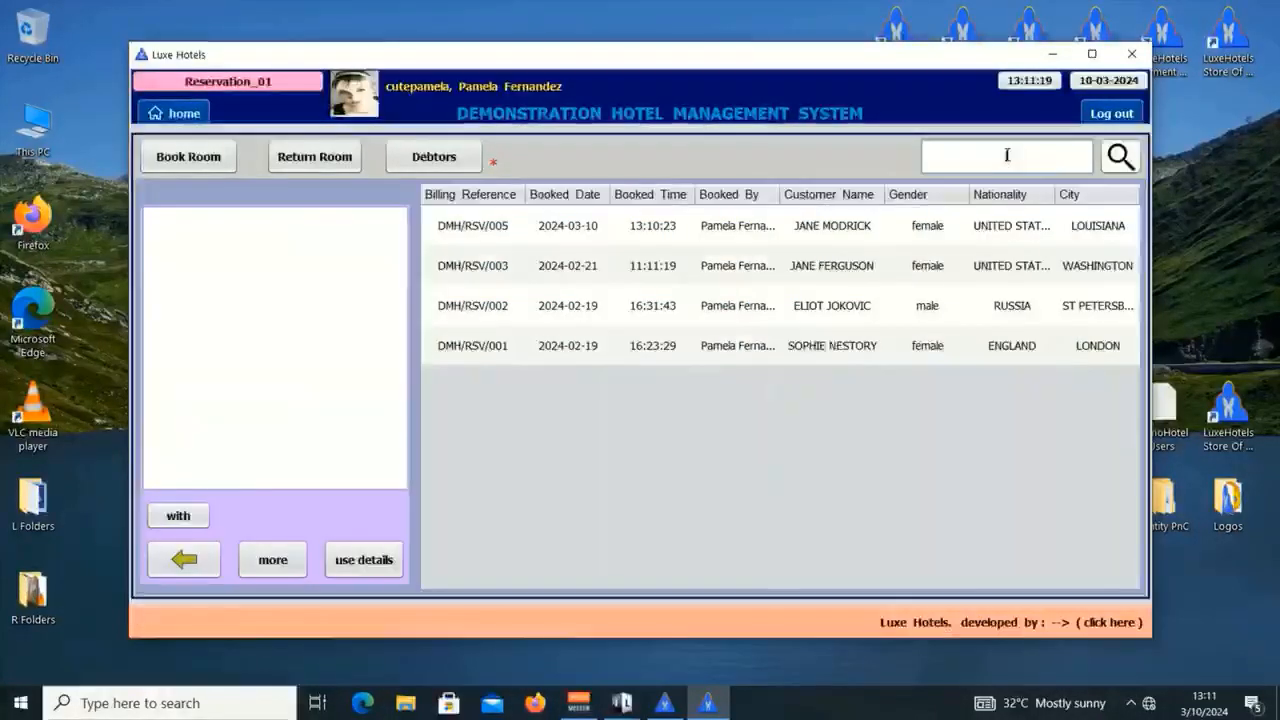
{"action": "type", "text": "lo"}
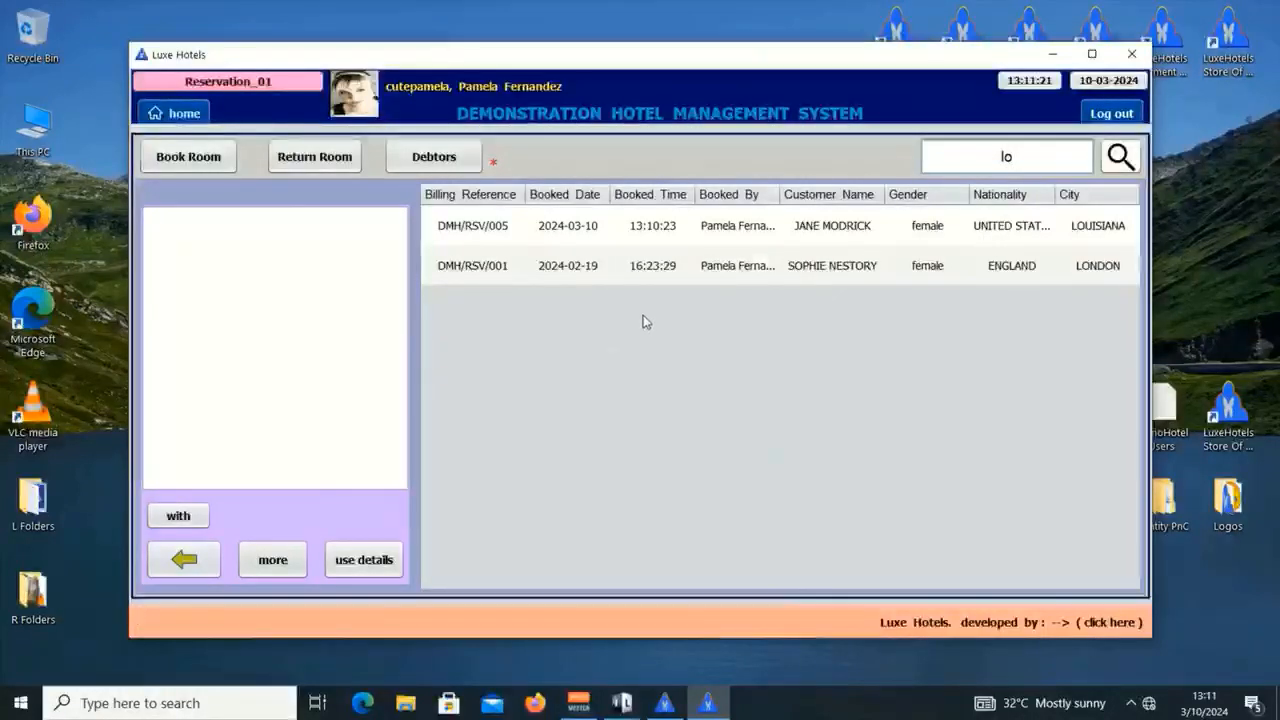
{"action": "left_click", "coordinate": [828, 228]}
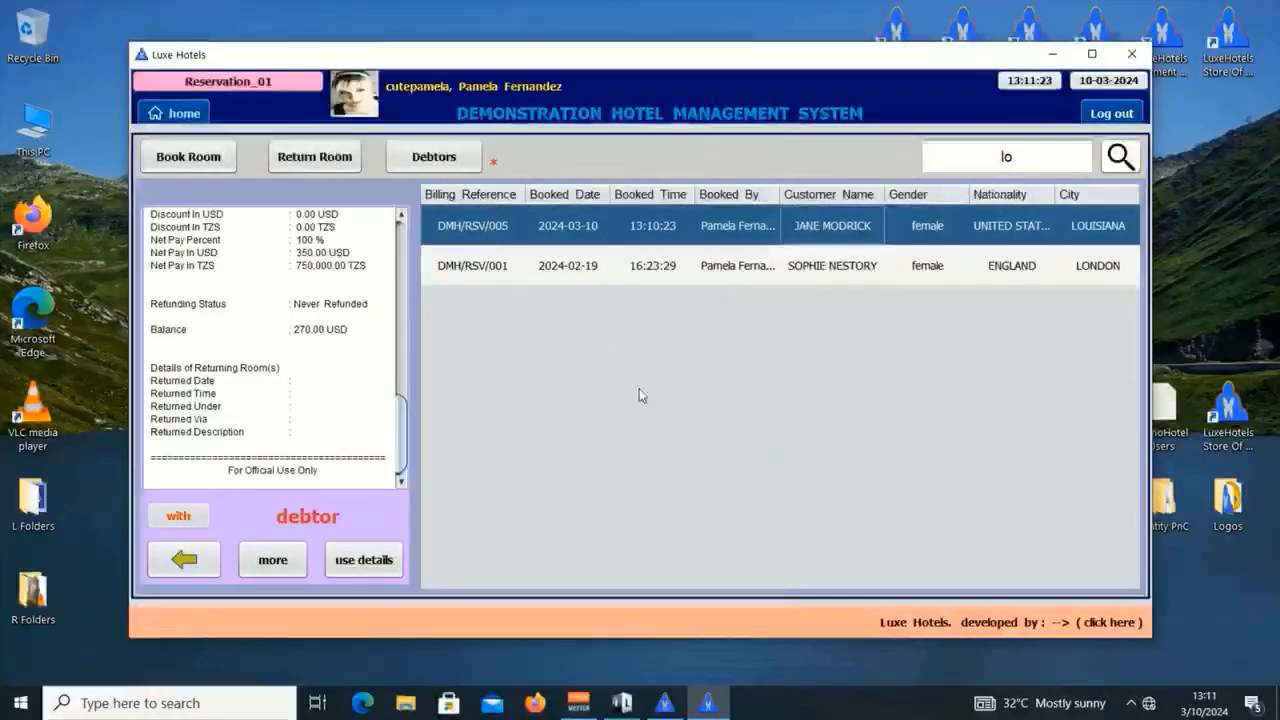
{"action": "left_click", "coordinate": [350, 569]}
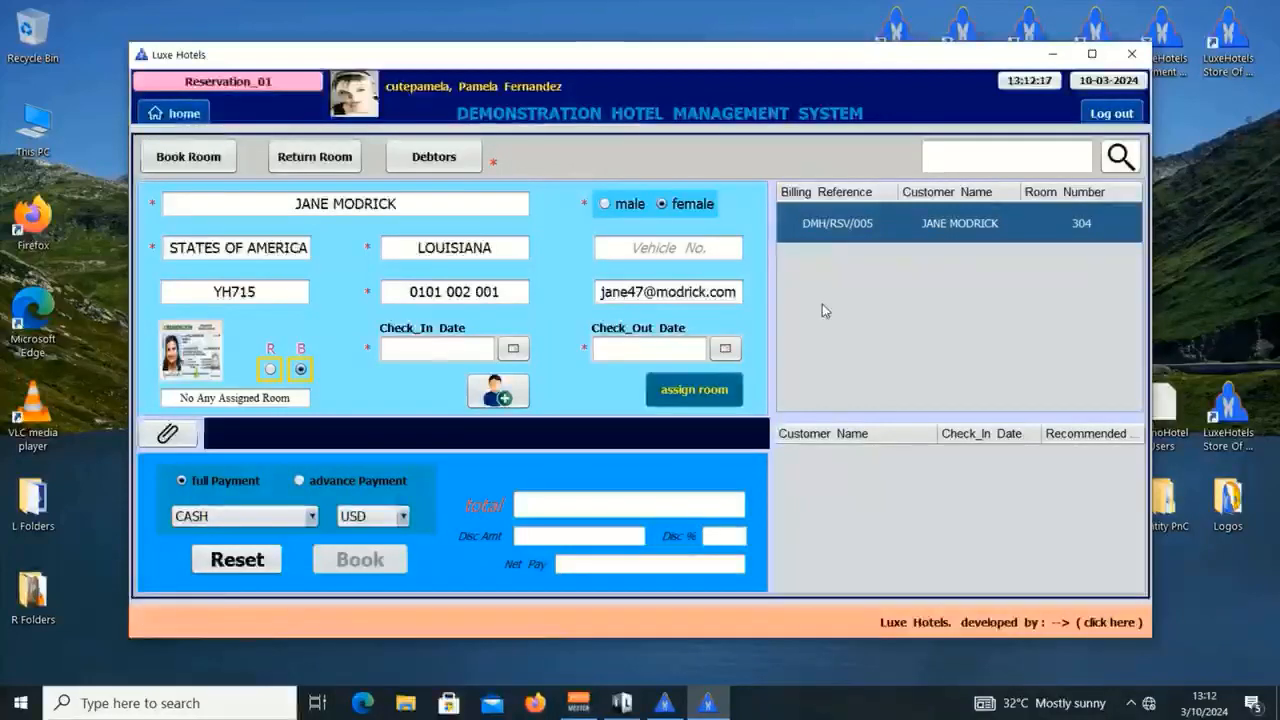
Step: Log out of the reception account and bring back the manager's Reservation Reports window
{"action": "left_click", "coordinate": [1111, 113]}
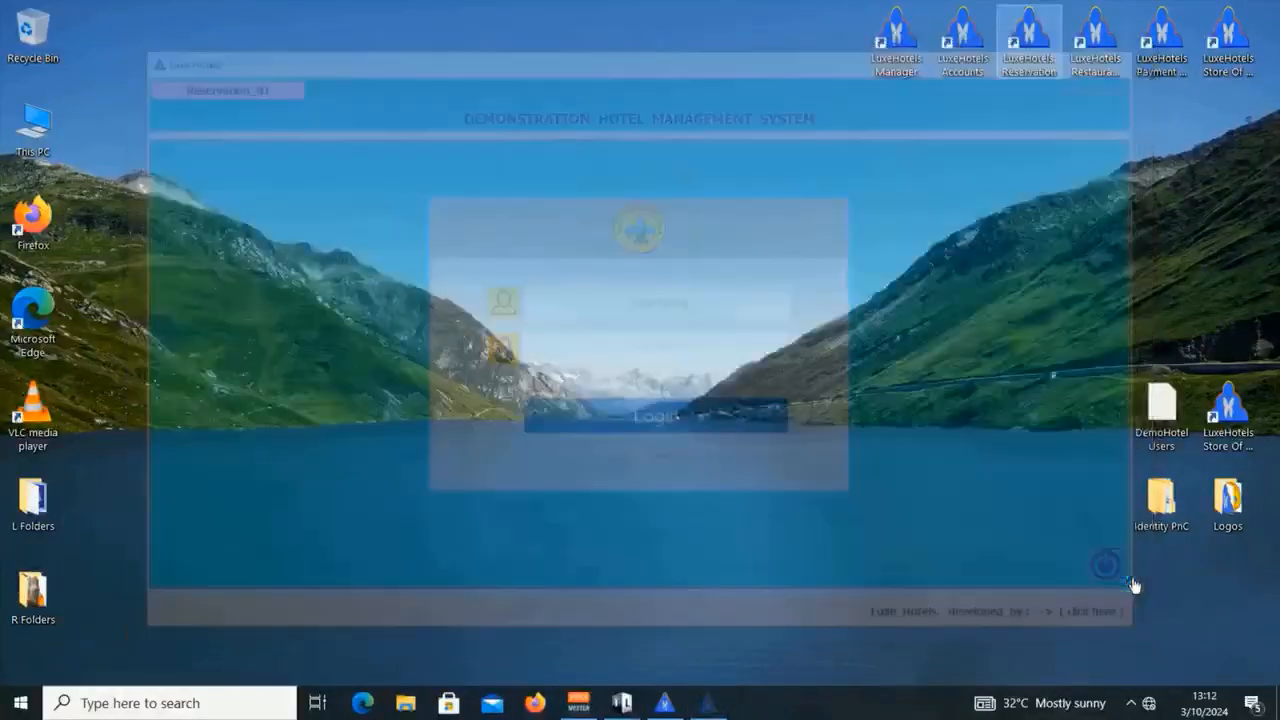
{"action": "left_click", "coordinate": [678, 700]}
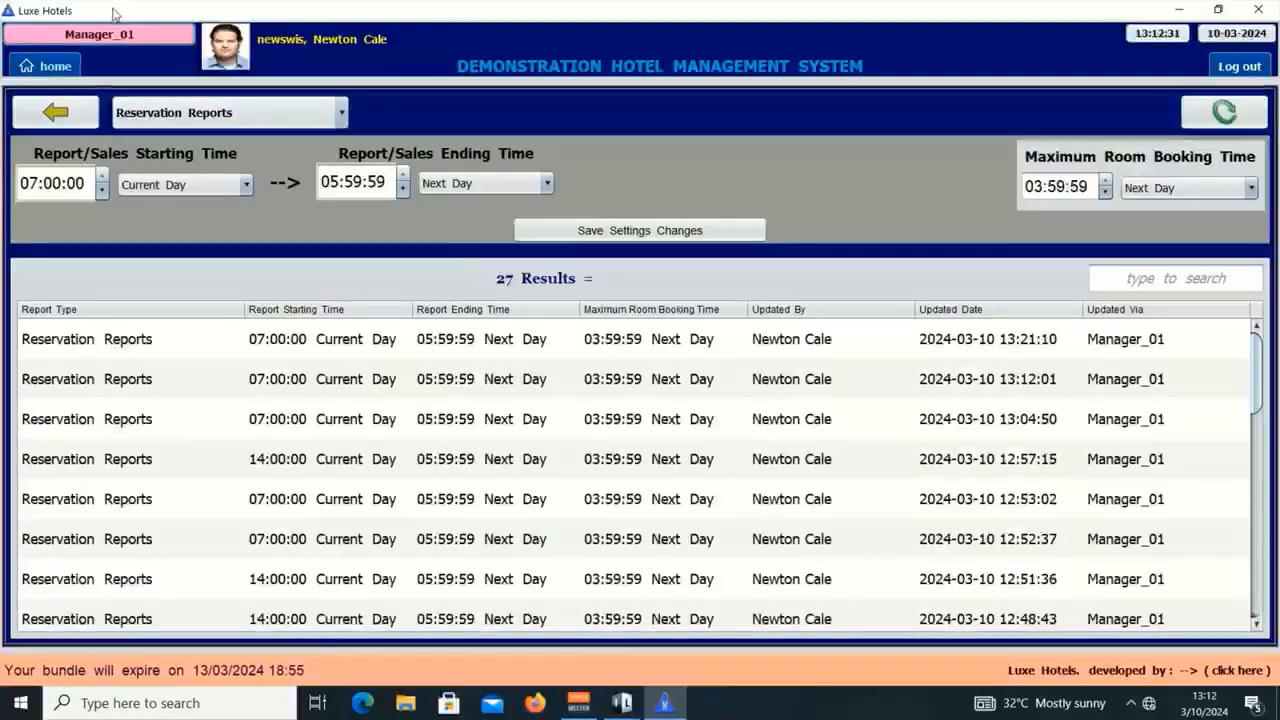
Step: Look through the report type list without changing it, then return to Reports Manager
{"action": "left_click", "coordinate": [278, 118]}
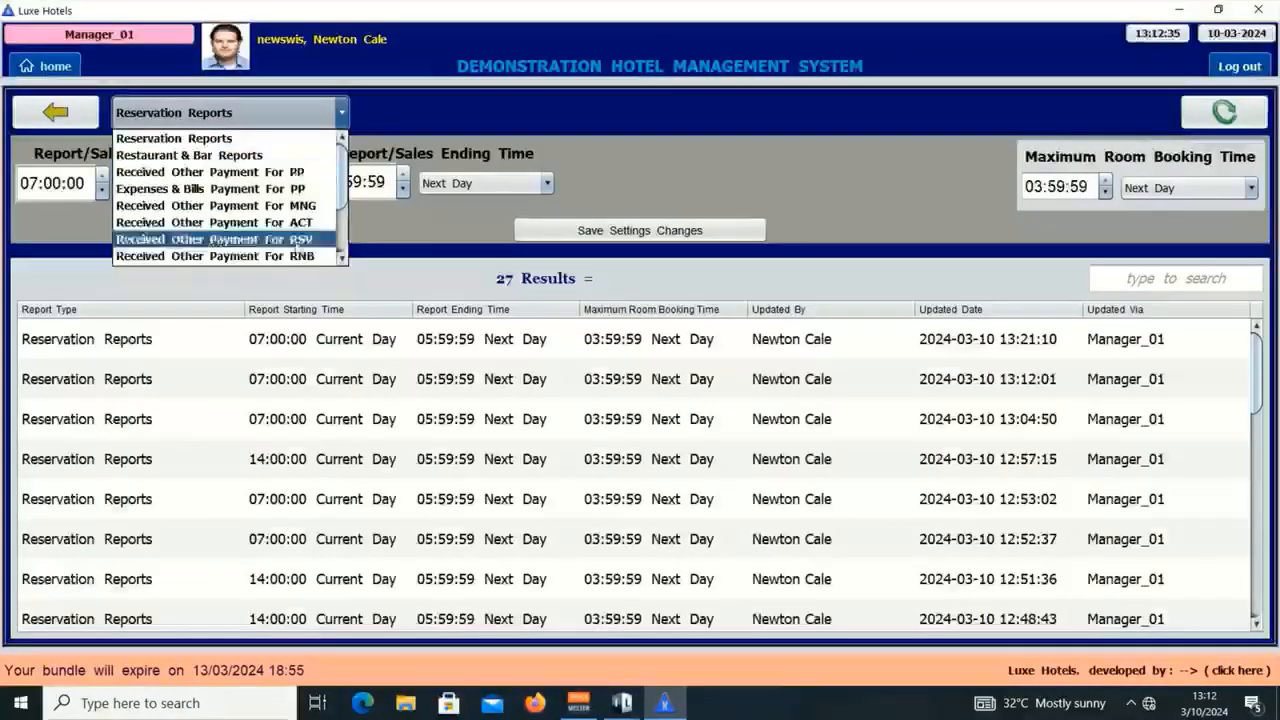
{"action": "scroll", "coordinate": [338, 200], "scroll_direction": "down", "scroll_amount": 2}
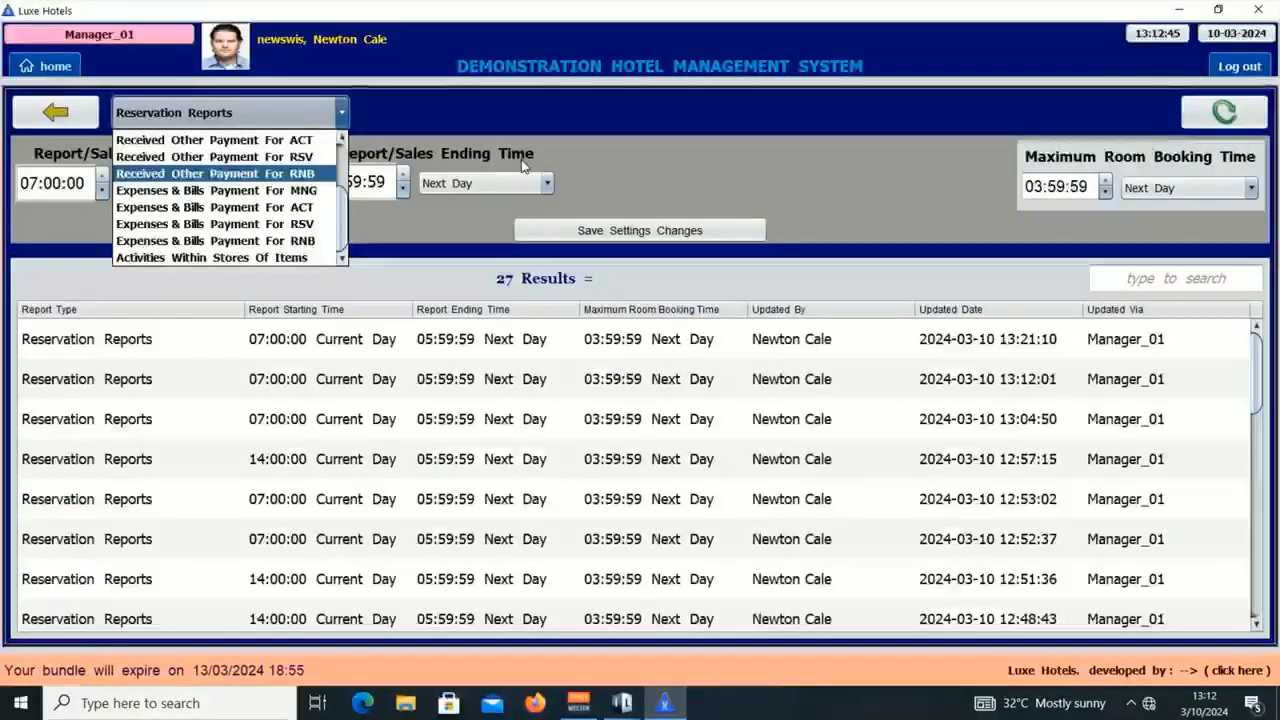
{"action": "left_click", "coordinate": [513, 167]}
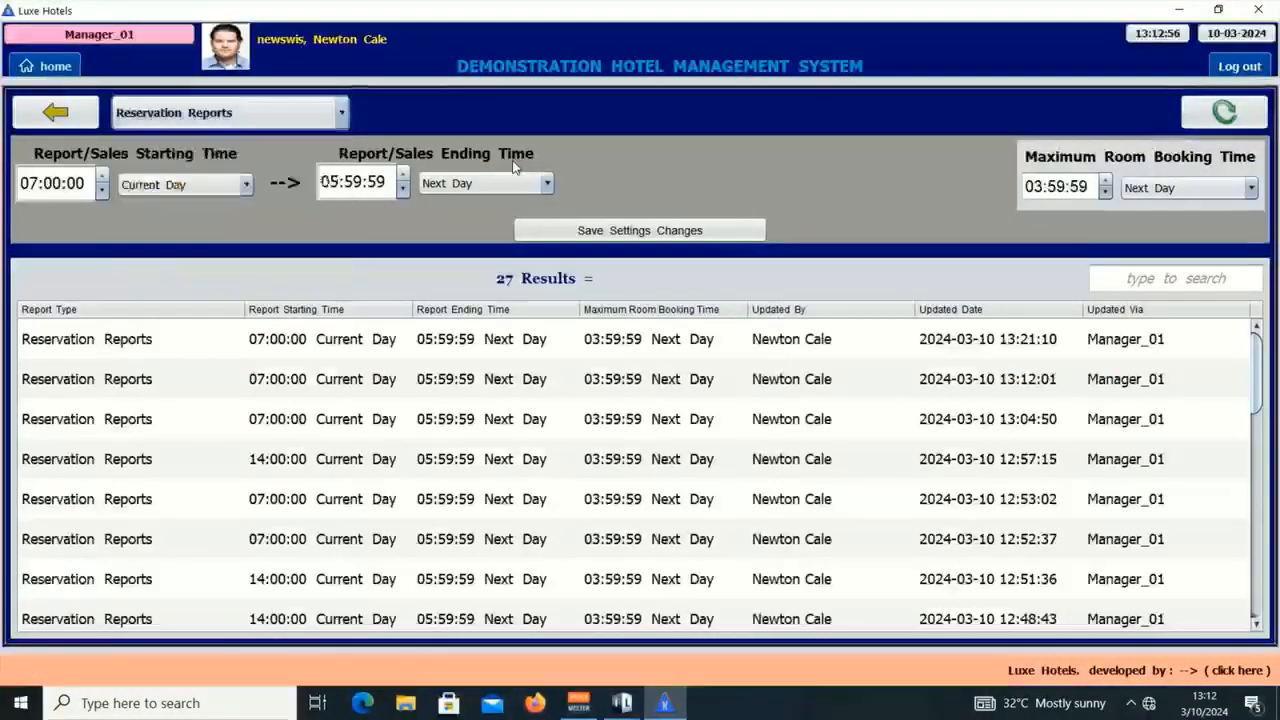
{"action": "left_click", "coordinate": [62, 122]}
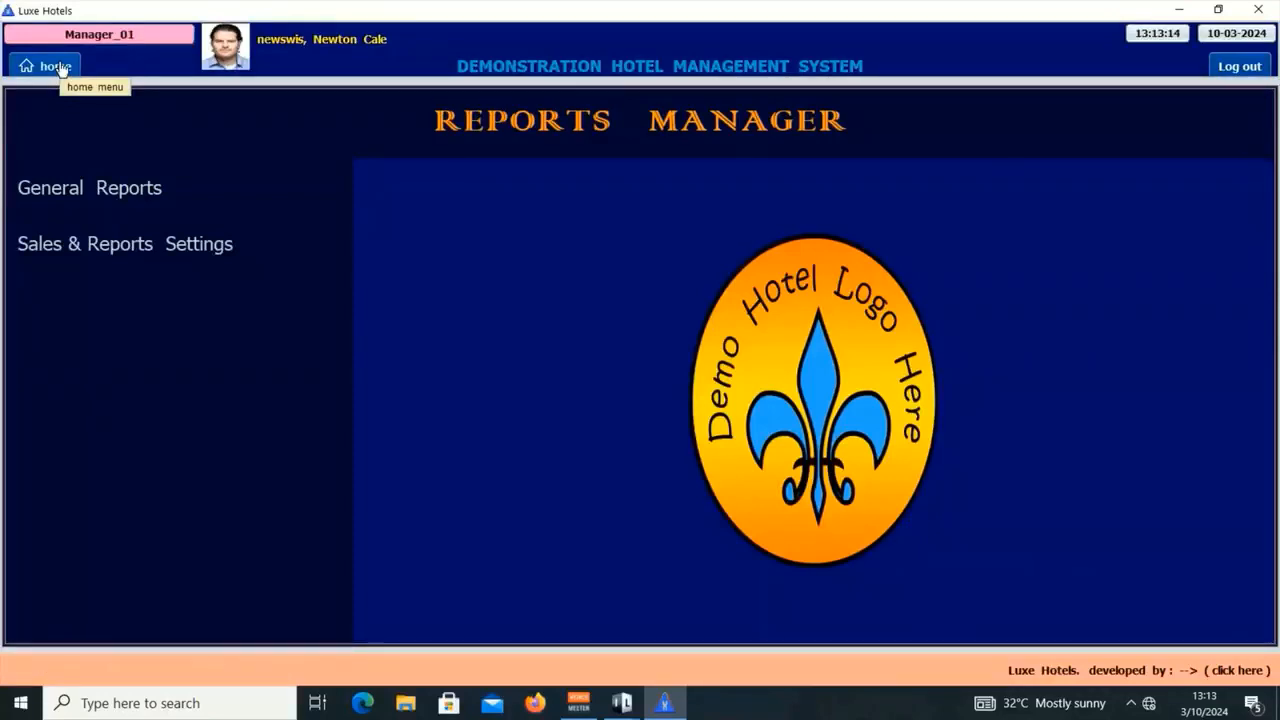
Step: Generate the Reservation sales report for Mar 10, 2024 and open the Reservation Return Report
{"action": "left_click", "coordinate": [60, 68]}
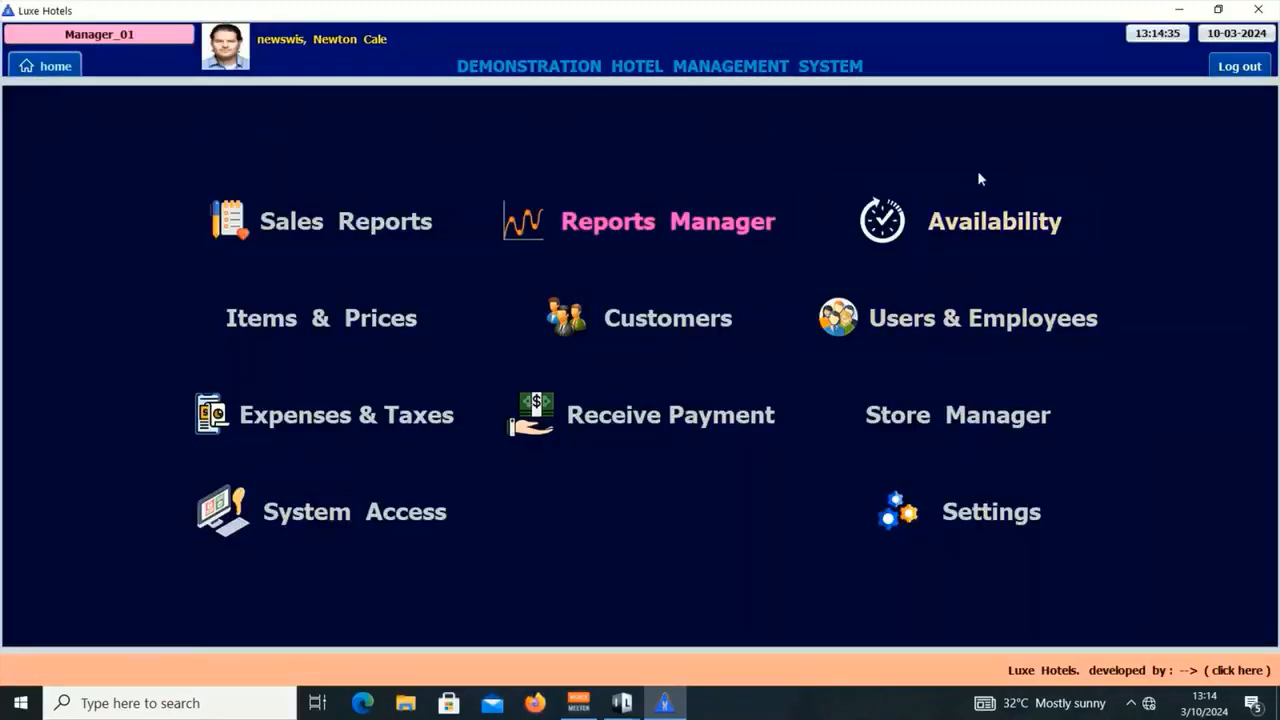
{"action": "left_click", "coordinate": [314, 224]}
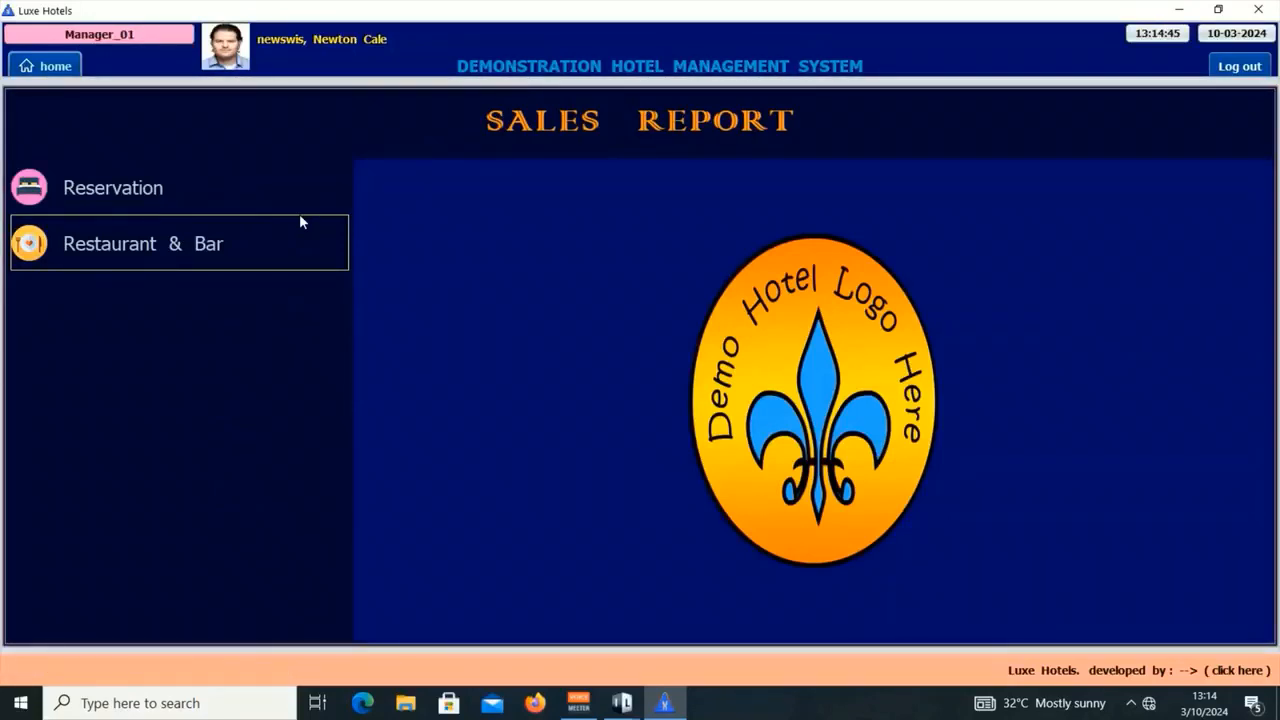
{"action": "left_click", "coordinate": [165, 190]}
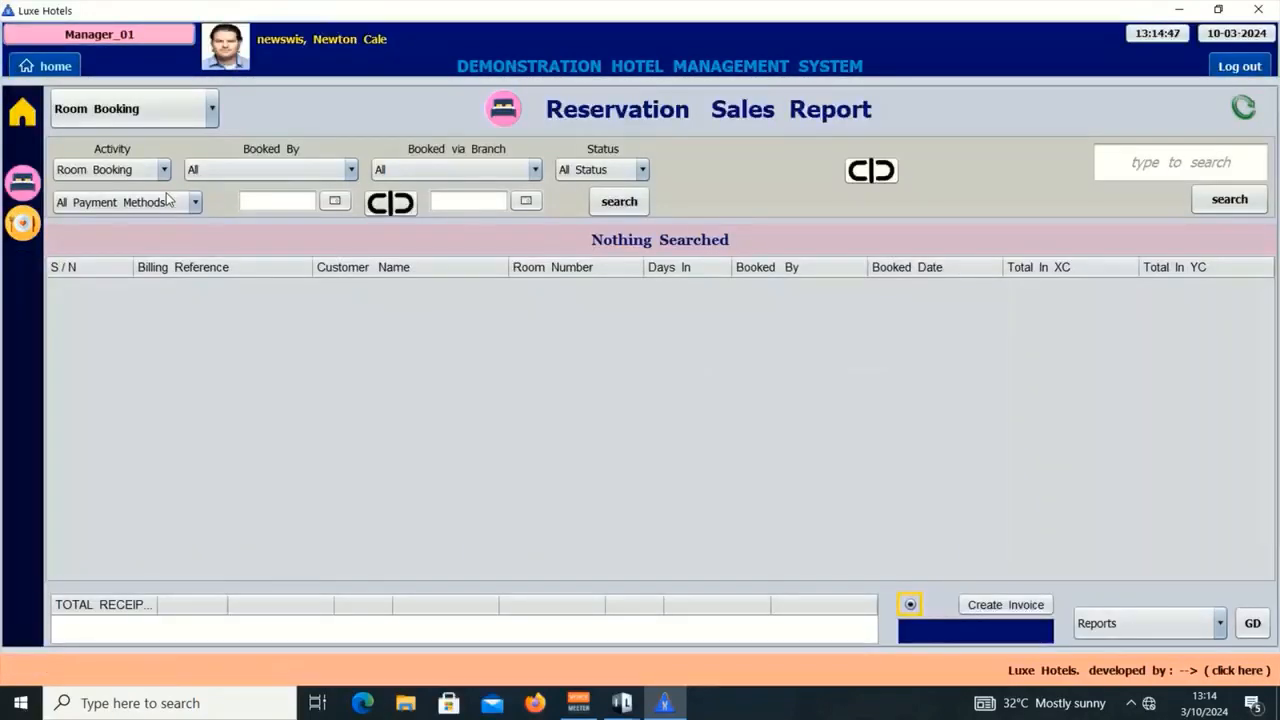
{"action": "left_click", "coordinate": [335, 202]}
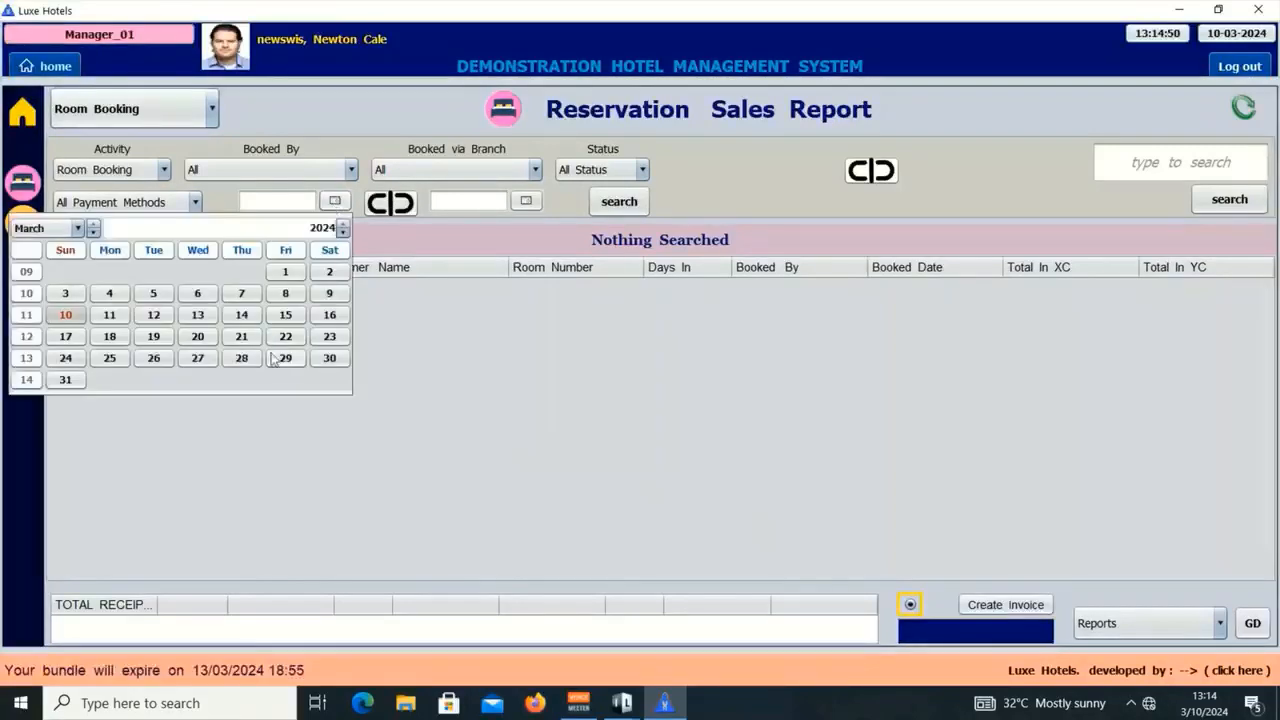
{"action": "left_click", "coordinate": [66, 315]}
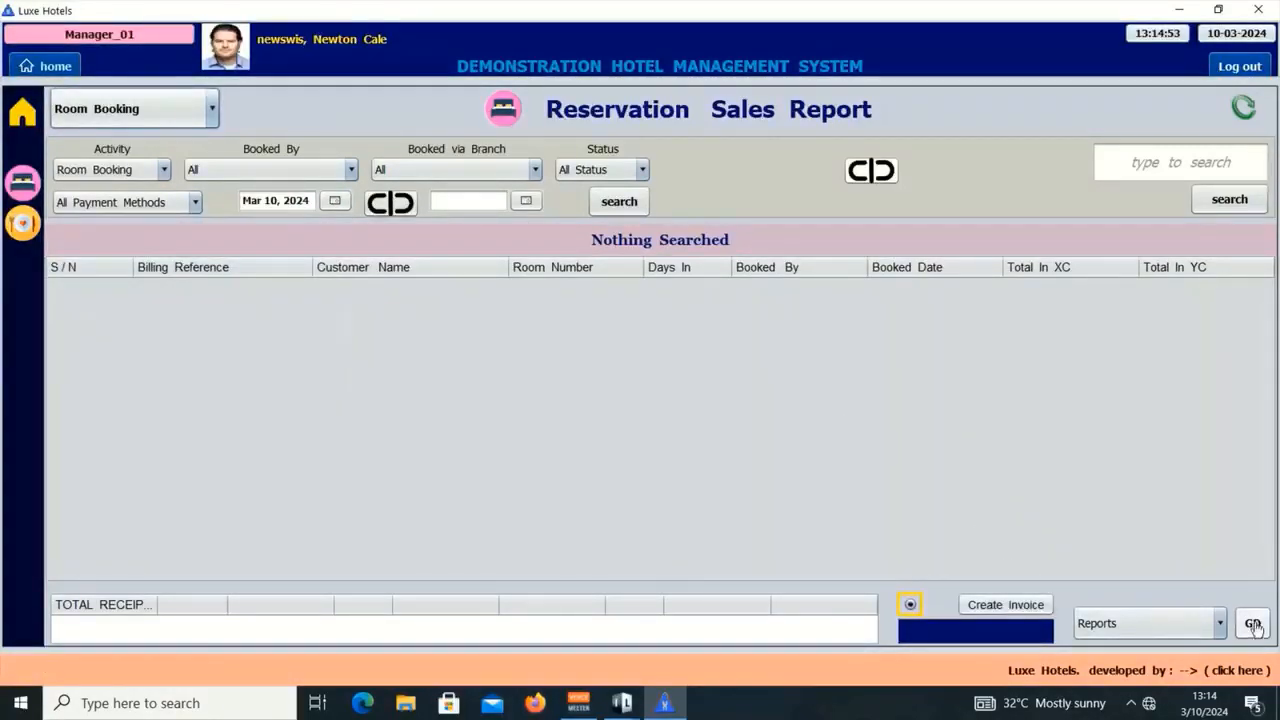
{"action": "left_click", "coordinate": [1253, 624]}
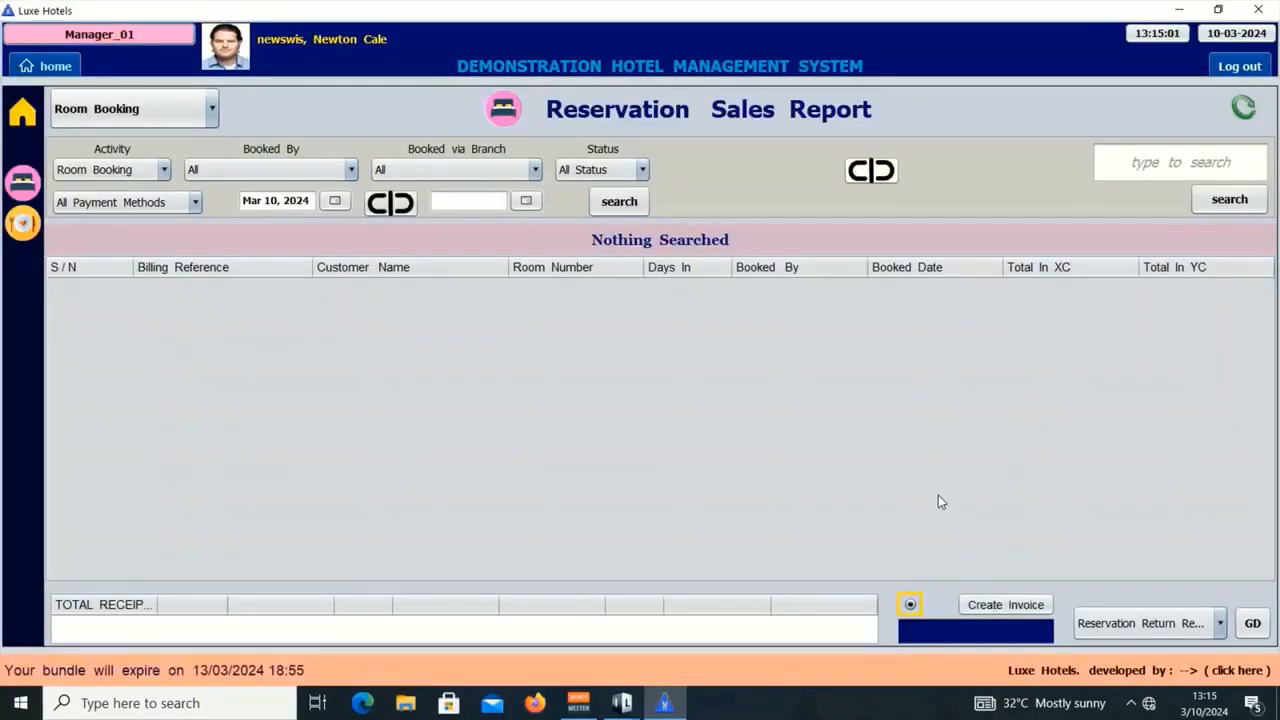
{"action": "left_click", "coordinate": [1160, 628]}
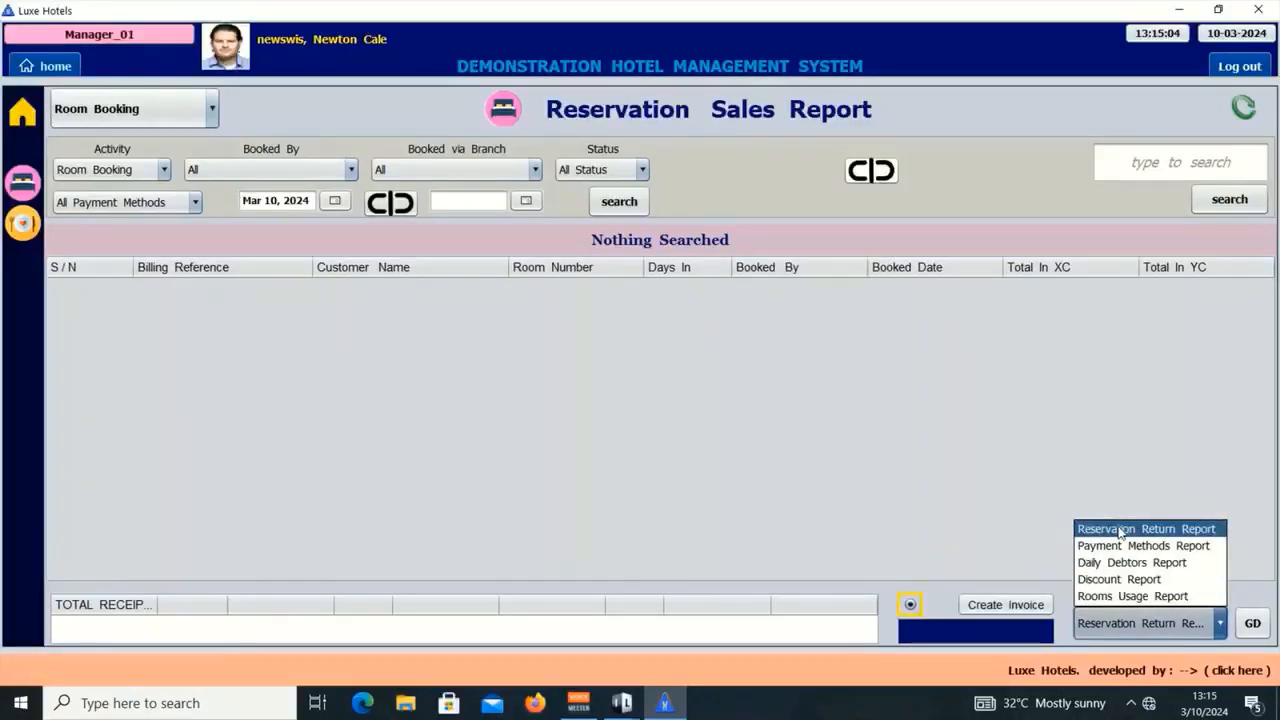
{"action": "left_click", "coordinate": [1120, 531]}
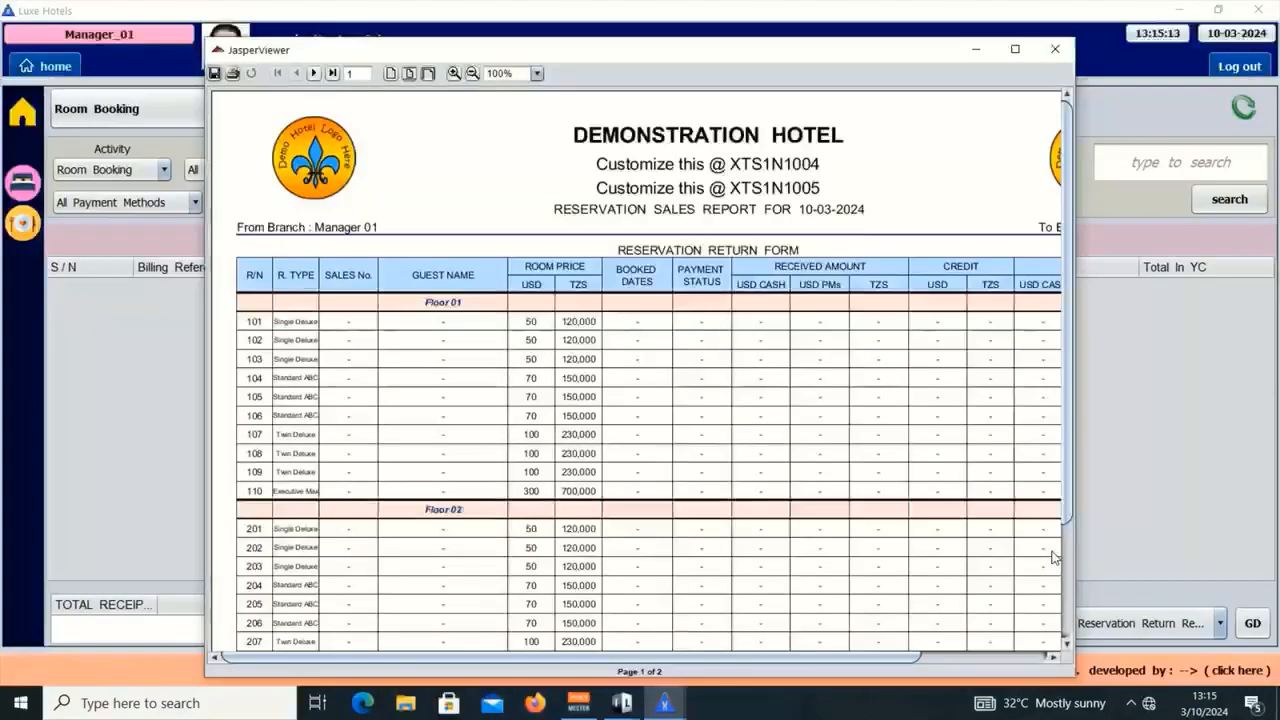
Step: Maximize the report and go to page 2, where room 304 shows 270 USD paid and 80 USD credit
{"action": "left_click", "coordinate": [1015, 50]}
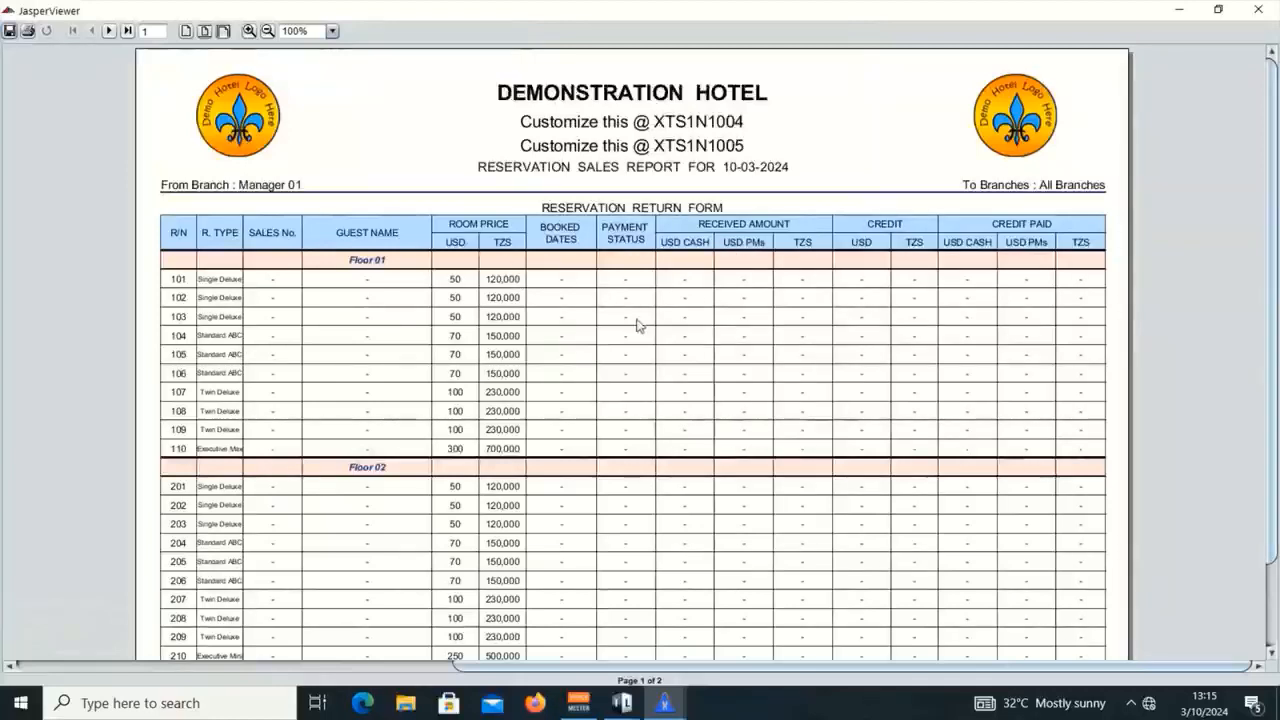
{"action": "scroll", "coordinate": [640, 326], "scroll_direction": "down", "scroll_amount": 3}
{"action": "scroll", "coordinate": [551, 449], "scroll_direction": "down", "scroll_amount": 1}
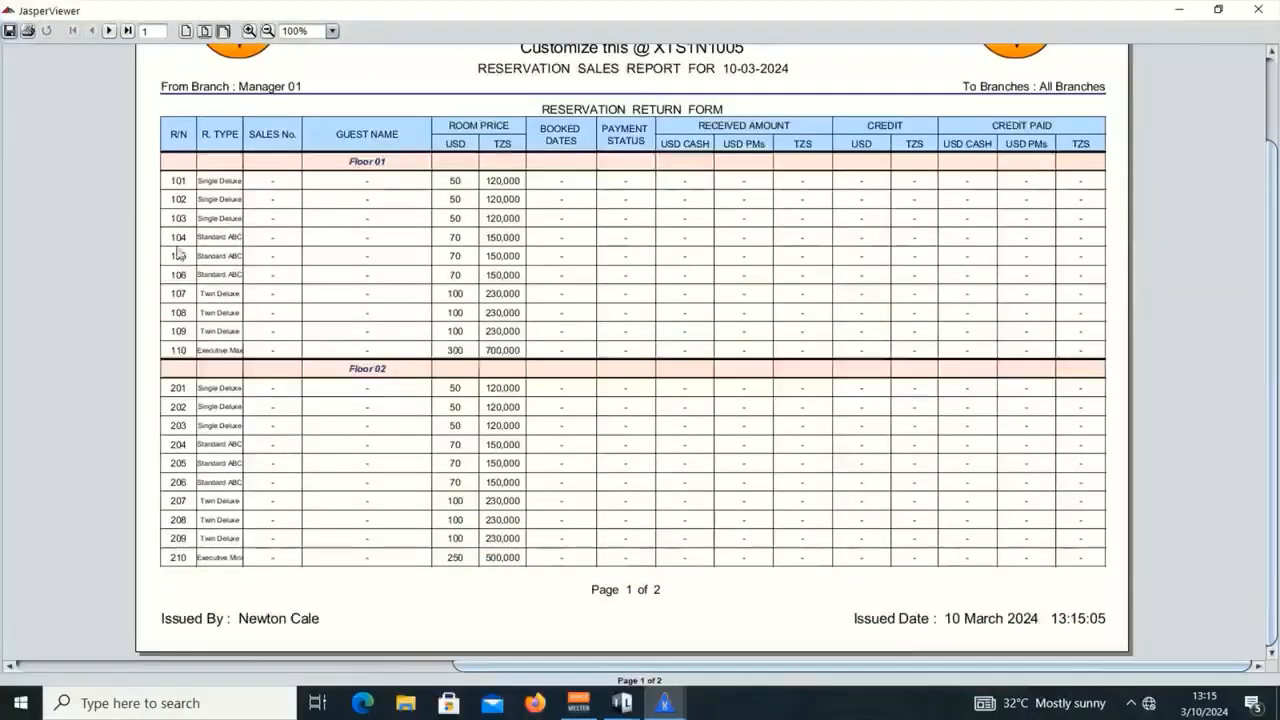
{"action": "left_click", "coordinate": [109, 31]}
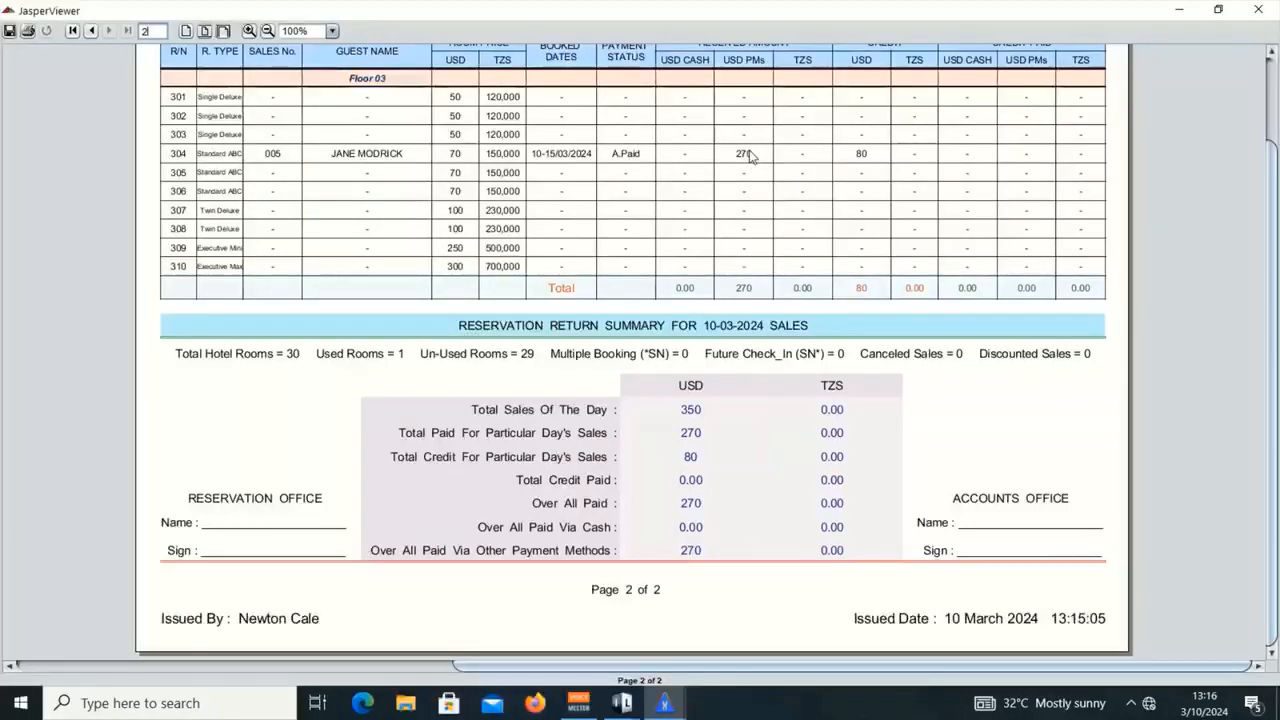
Step: Close the JasperViewer report and return to the Luxe Hotels manager's home menu
{"action": "scroll", "coordinate": [745, 170], "scroll_direction": "up", "scroll_amount": 1}
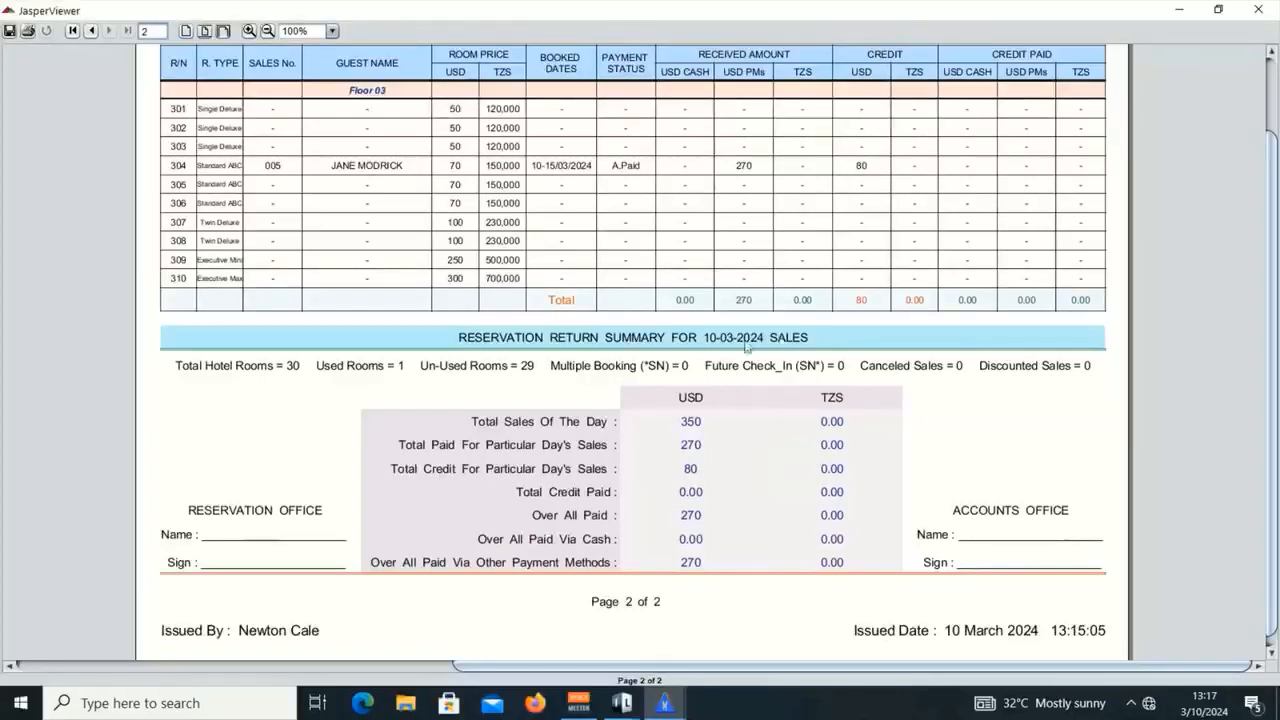
{"action": "scroll", "coordinate": [745, 347], "scroll_direction": "down", "scroll_amount": 1}
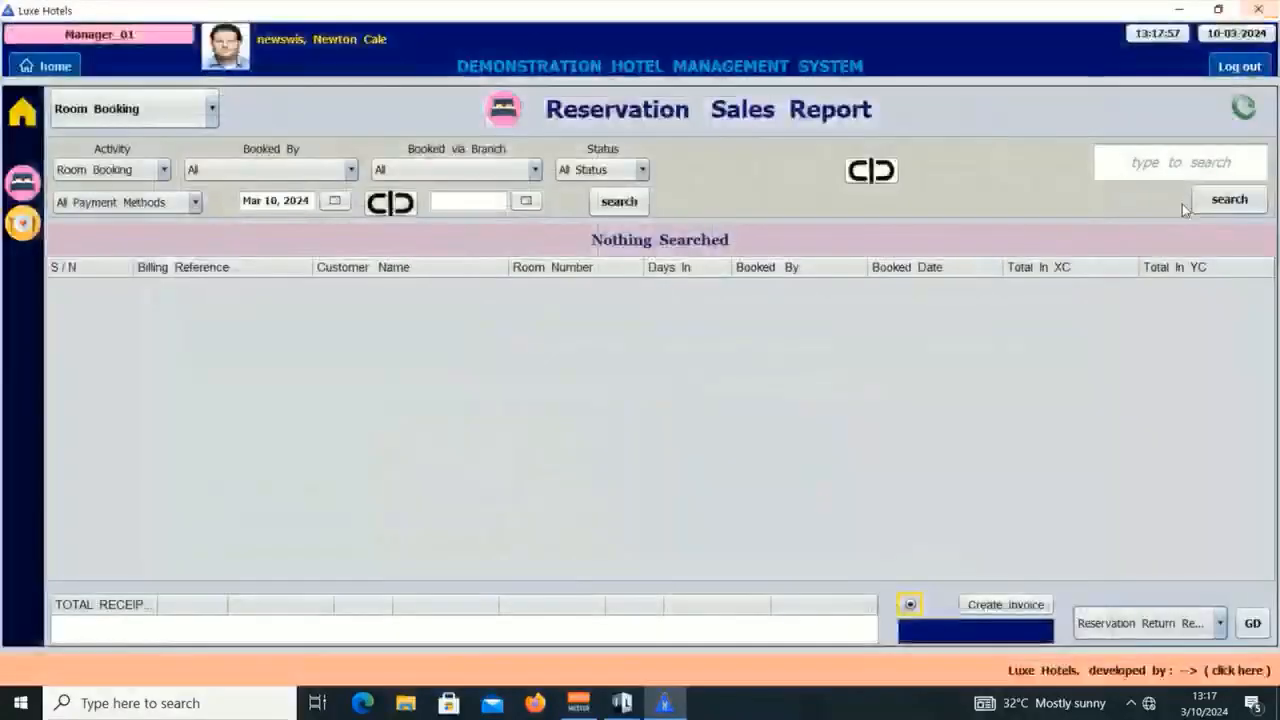
{"action": "left_click", "coordinate": [1257, 10]}
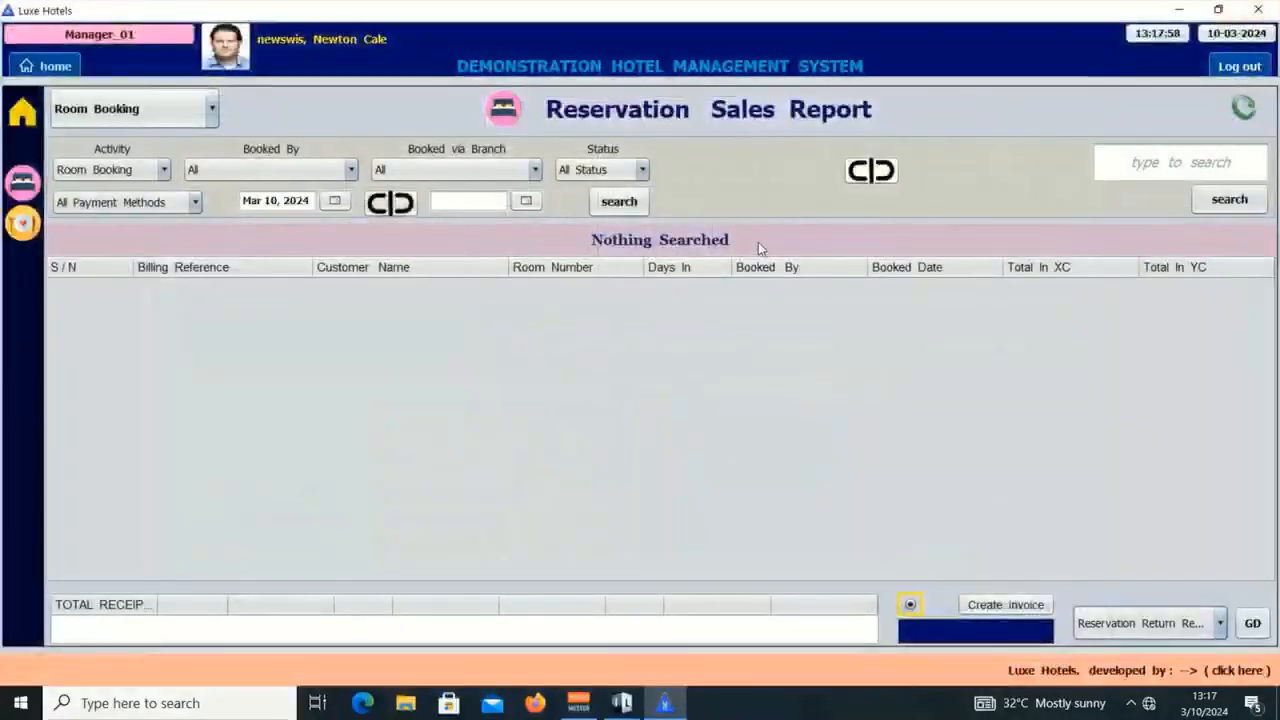
{"action": "left_click", "coordinate": [54, 70]}
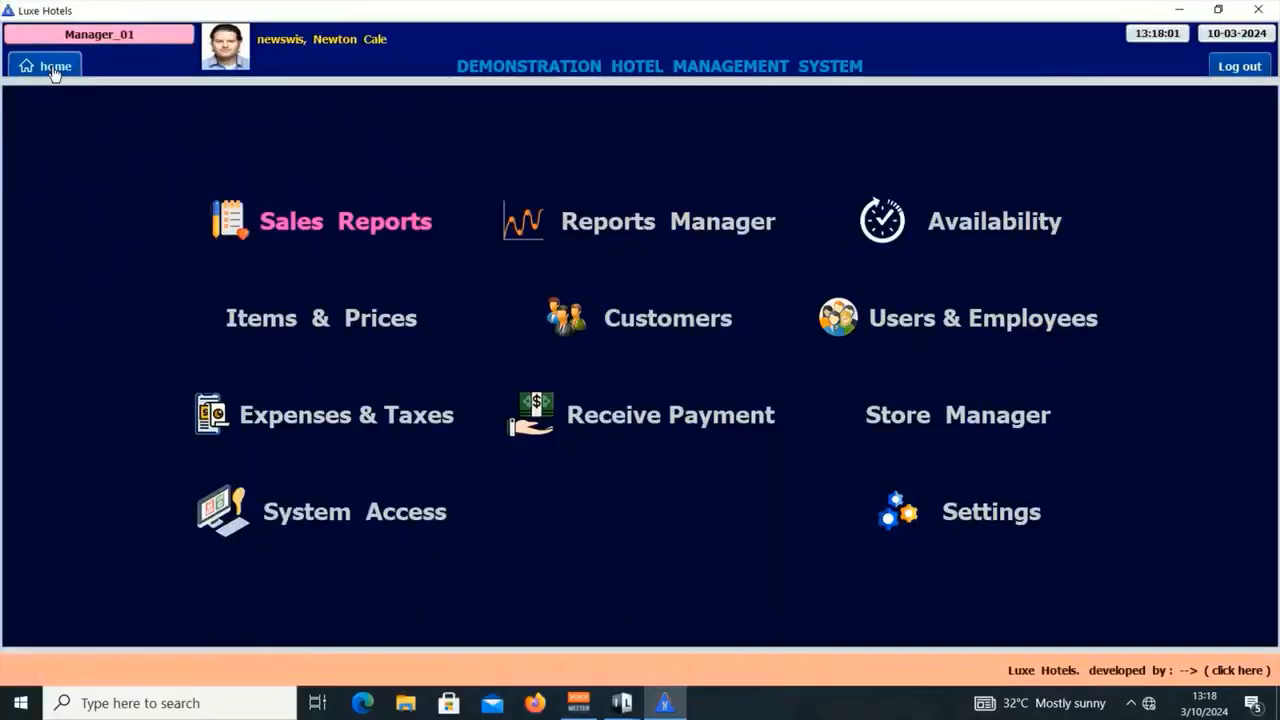